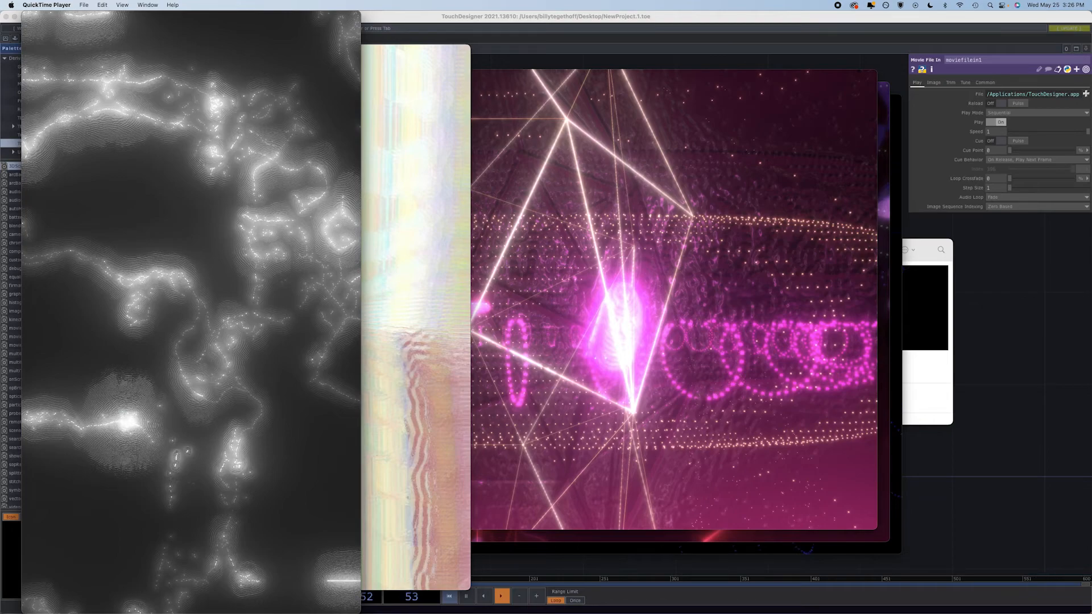
Step: Preview flurefluies.13.mov at a lowered volume and pause it at about 00:15
{"action": "mouse_move", "coordinate": [234, 411]}
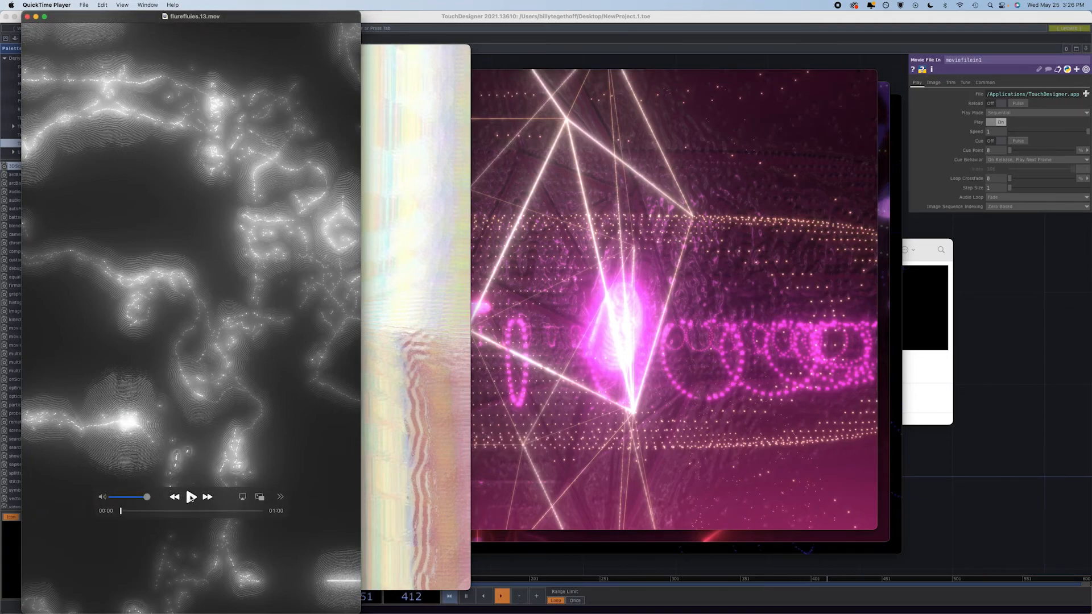
{"action": "double_click", "coordinate": [190, 498]}
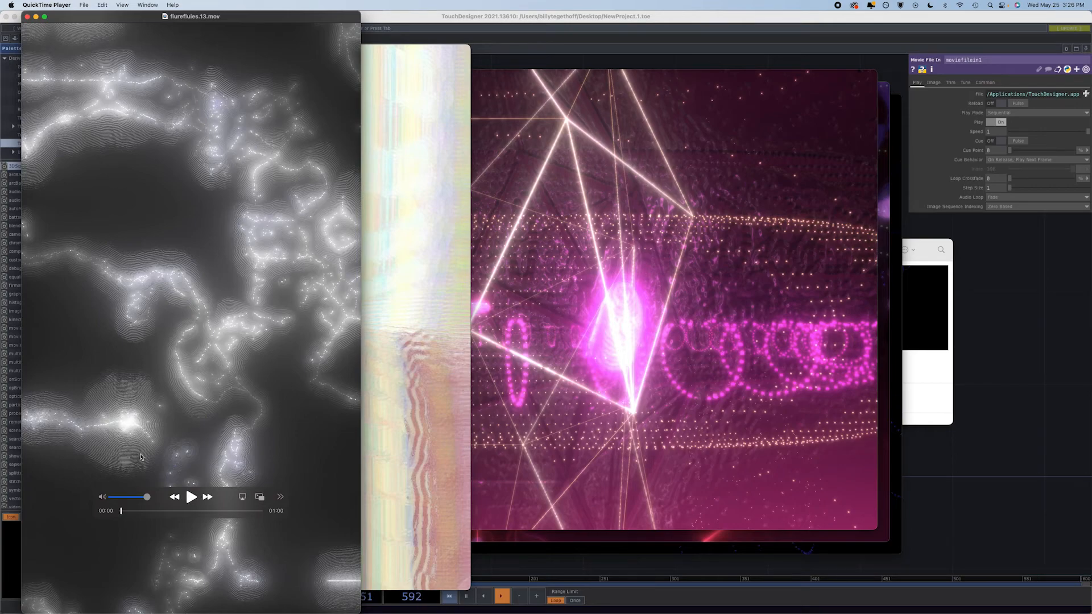
{"action": "left_click", "coordinate": [191, 497]}
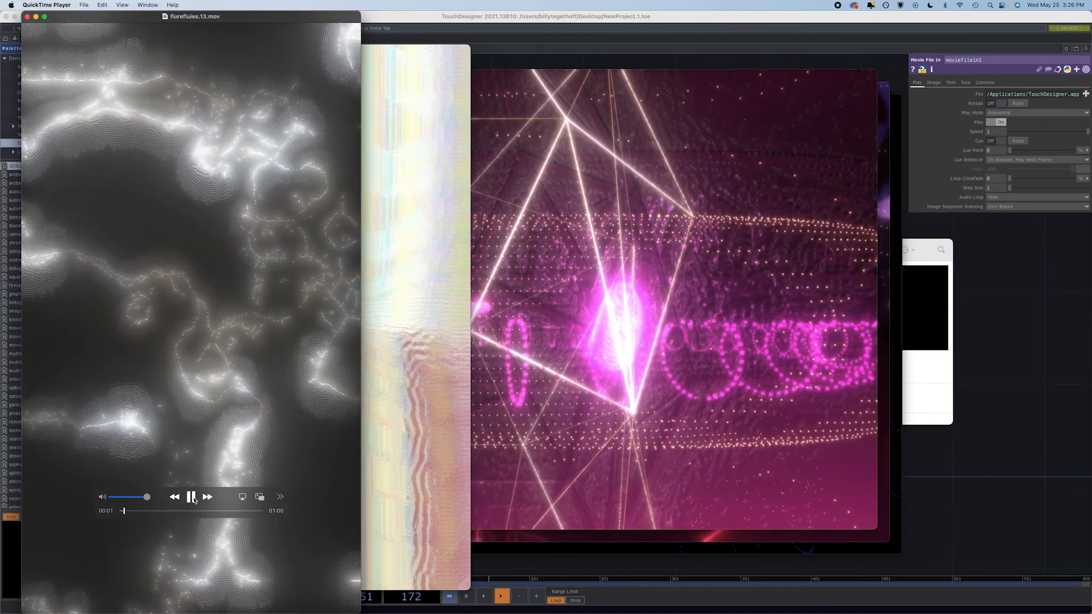
{"action": "left_click", "coordinate": [192, 498]}
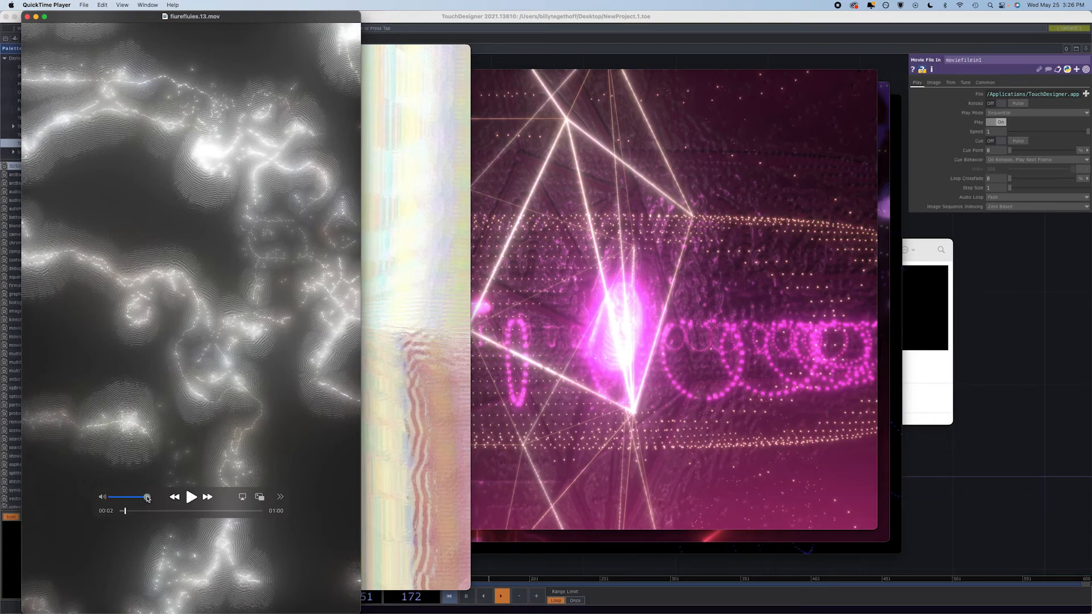
{"action": "left_click_drag", "start_coordinate": [148, 498], "coordinate": [114, 498]}
{"action": "left_click", "coordinate": [191, 498]}
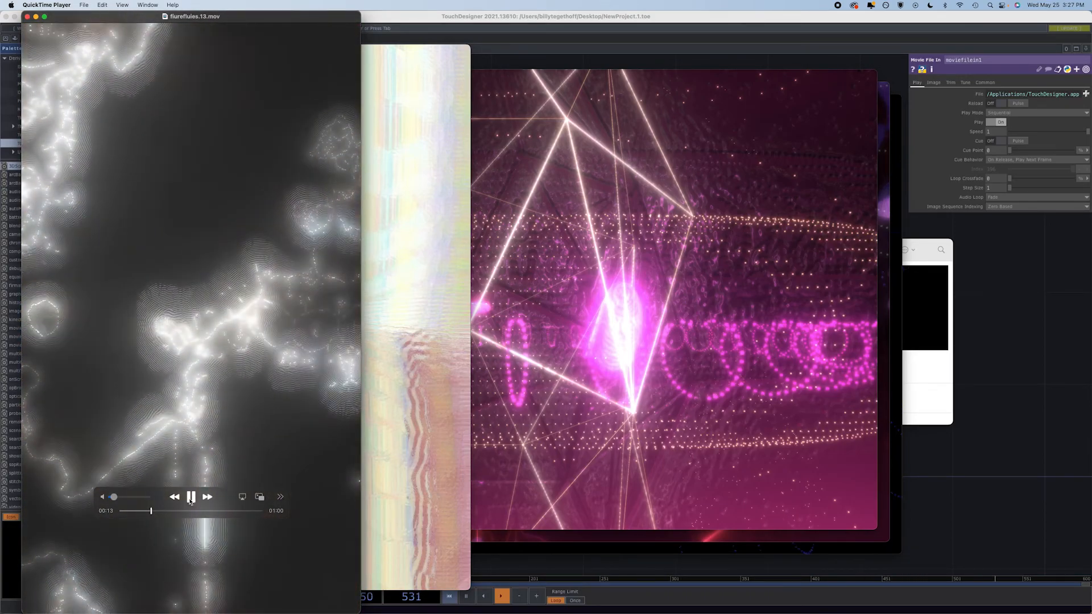
{"action": "left_click", "coordinate": [190, 498]}
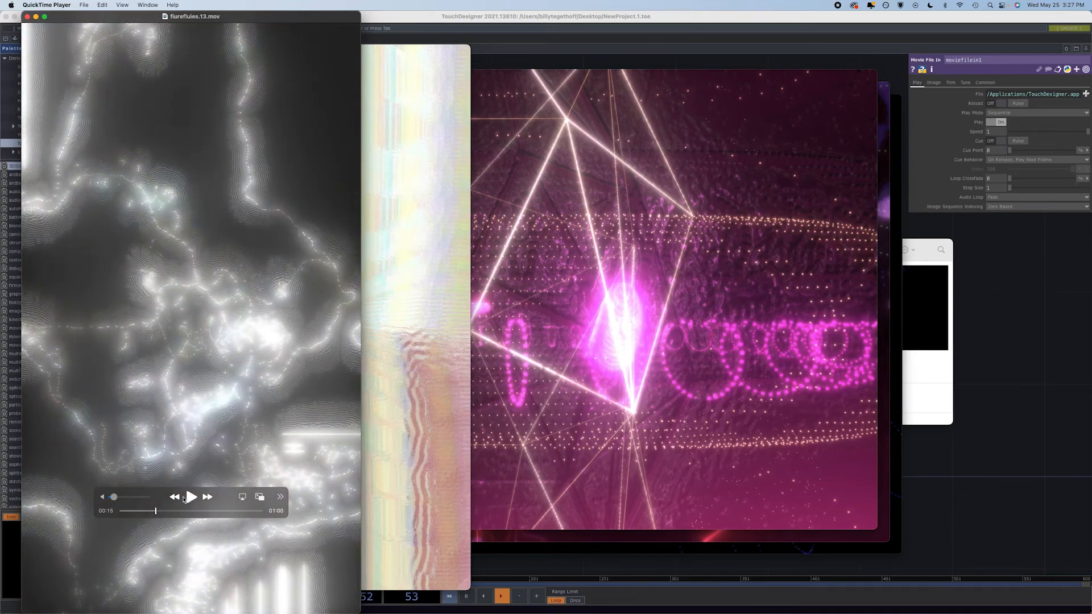
Step: Preview lucid_mosh.2.mov with the volume turned all the way down and pause it at about 00:12
{"action": "left_click", "coordinate": [402, 390]}
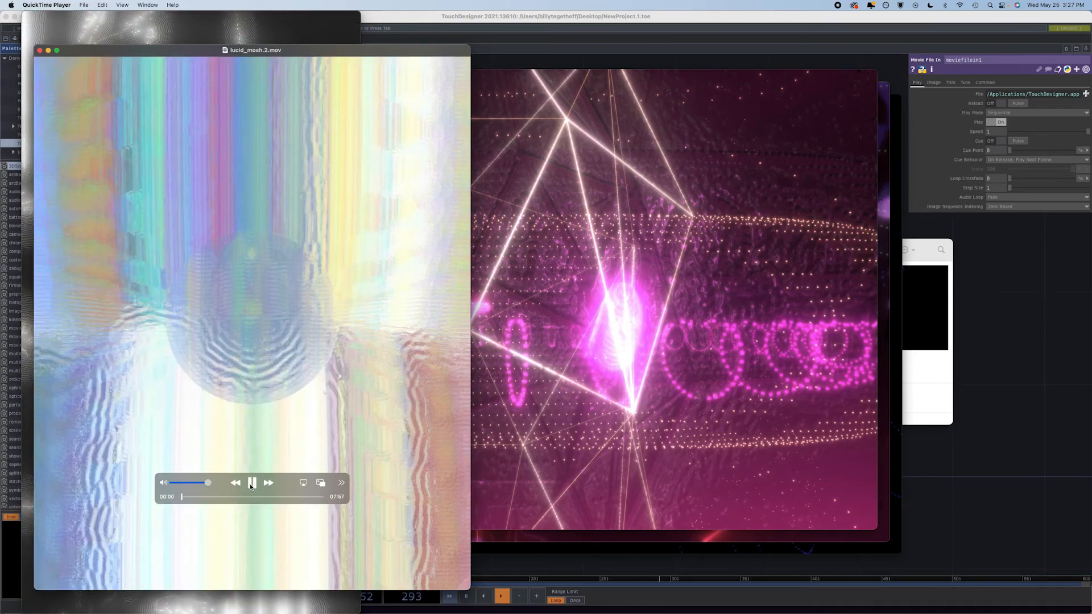
{"action": "left_click_drag", "start_coordinate": [209, 483], "coordinate": [174, 485]}
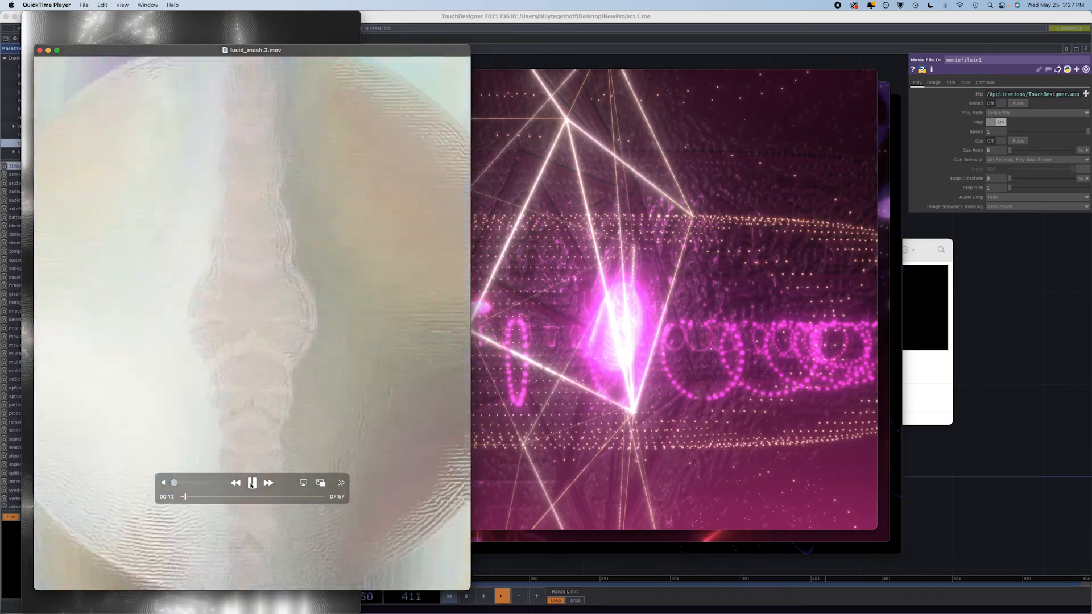
{"action": "left_click", "coordinate": [252, 484]}
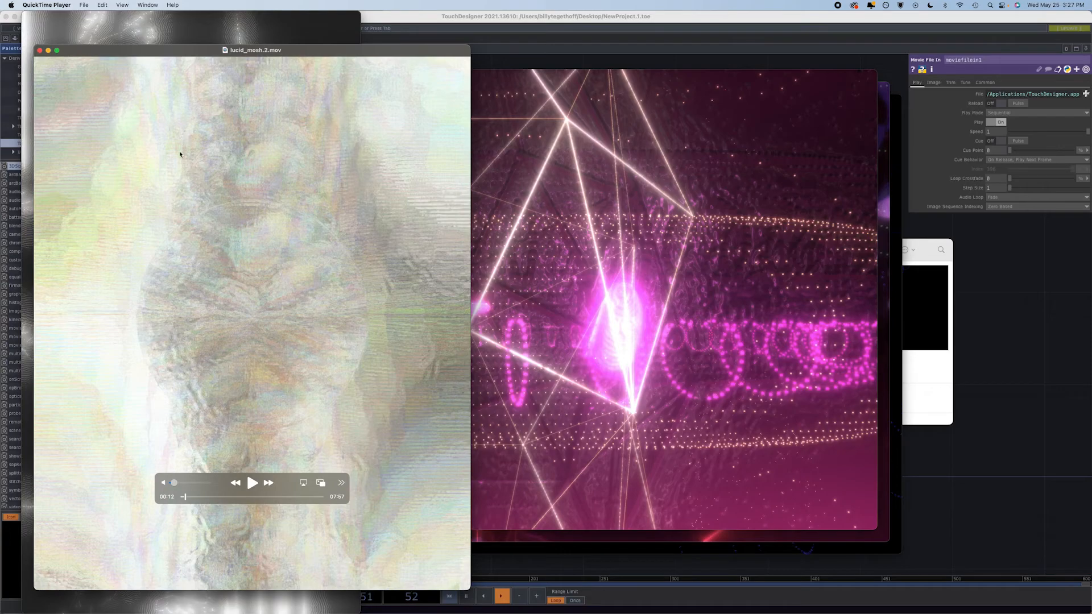
Step: Preview sh_glimmer.1.mov with its sound muted and pause it at about 00:46
{"action": "left_click", "coordinate": [536, 323]}
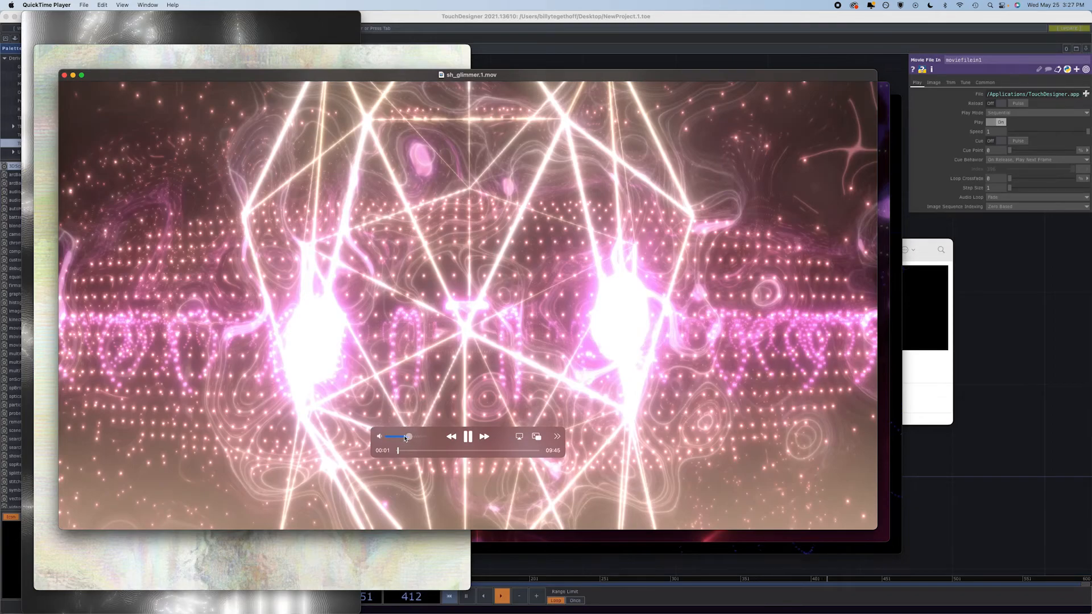
{"action": "left_click_drag", "start_coordinate": [405, 438], "coordinate": [403, 438]}
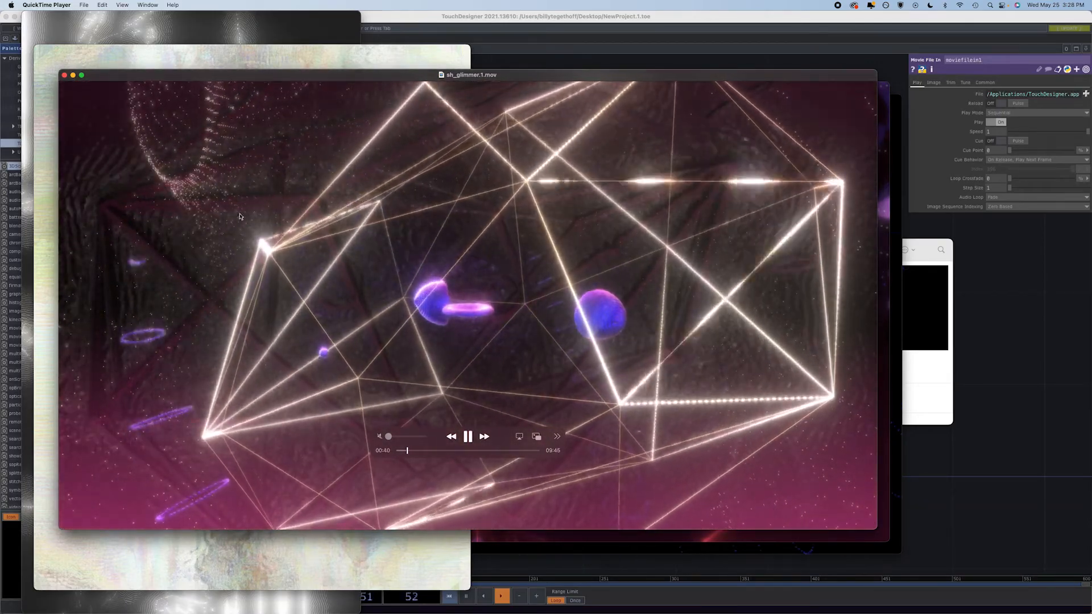
{"action": "left_click", "coordinate": [883, 141]}
{"action": "left_click", "coordinate": [605, 74]}
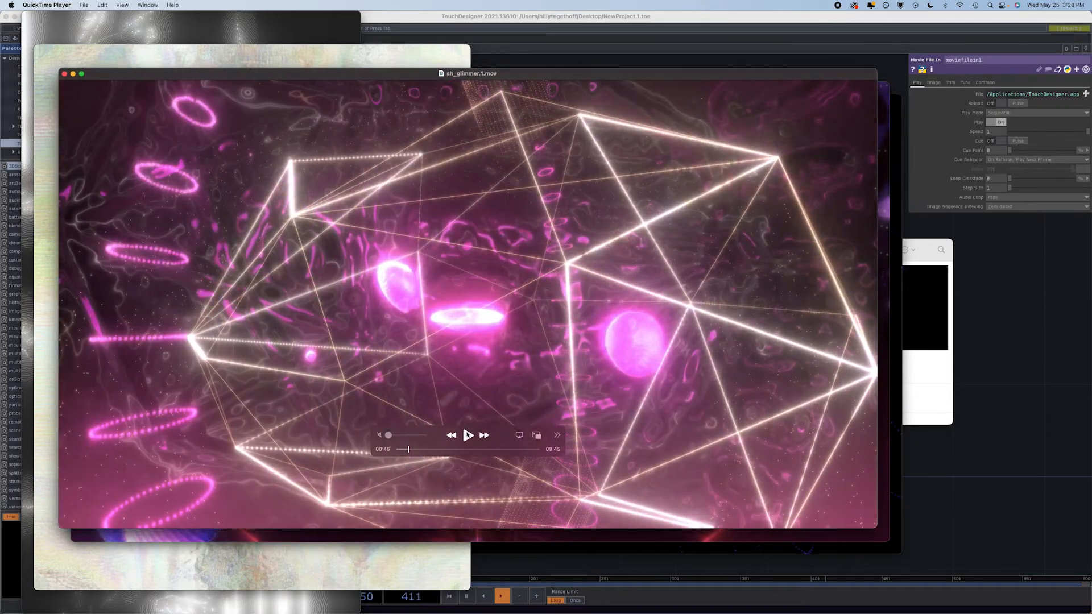
Step: Play glimmer full.1.mov with its volume turned down to the minimum
{"action": "left_click", "coordinate": [494, 537]}
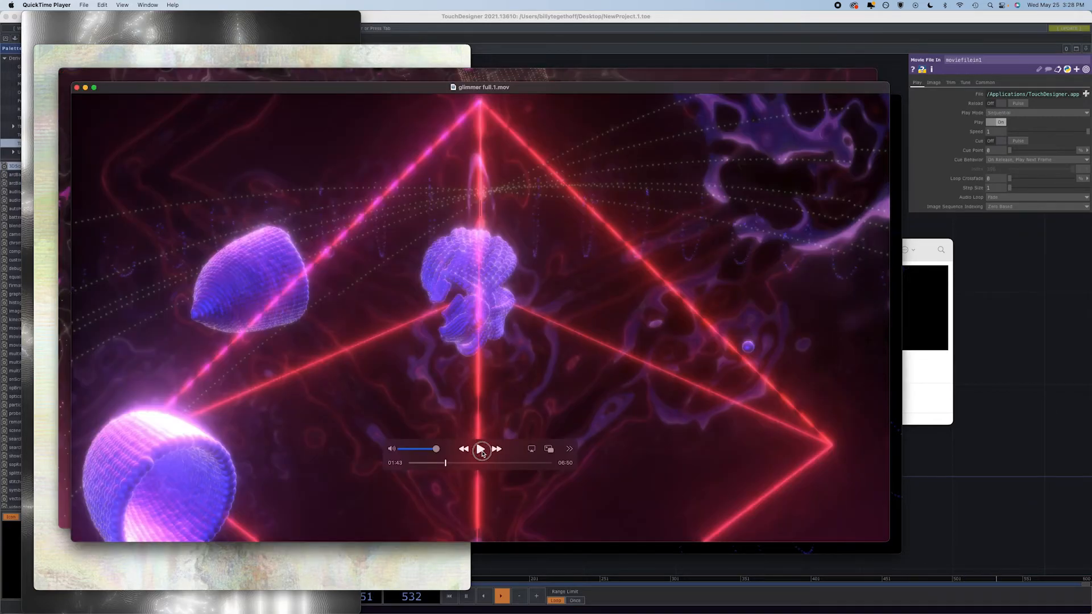
{"action": "left_click", "coordinate": [481, 450]}
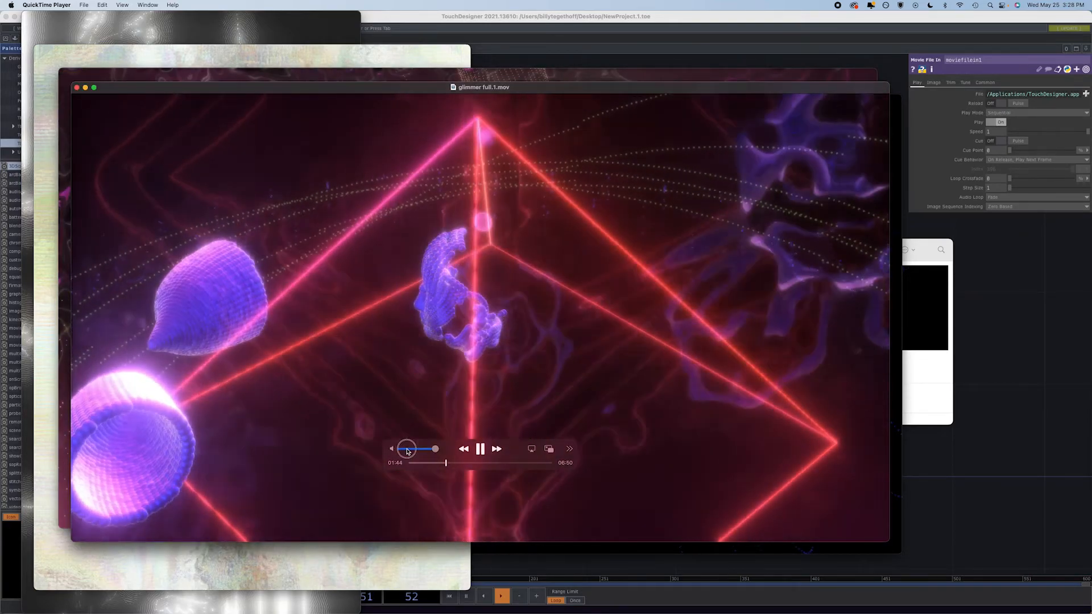
{"action": "left_click", "coordinate": [407, 449]}
{"action": "left_click_drag", "start_coordinate": [402, 450], "coordinate": [400, 450]}
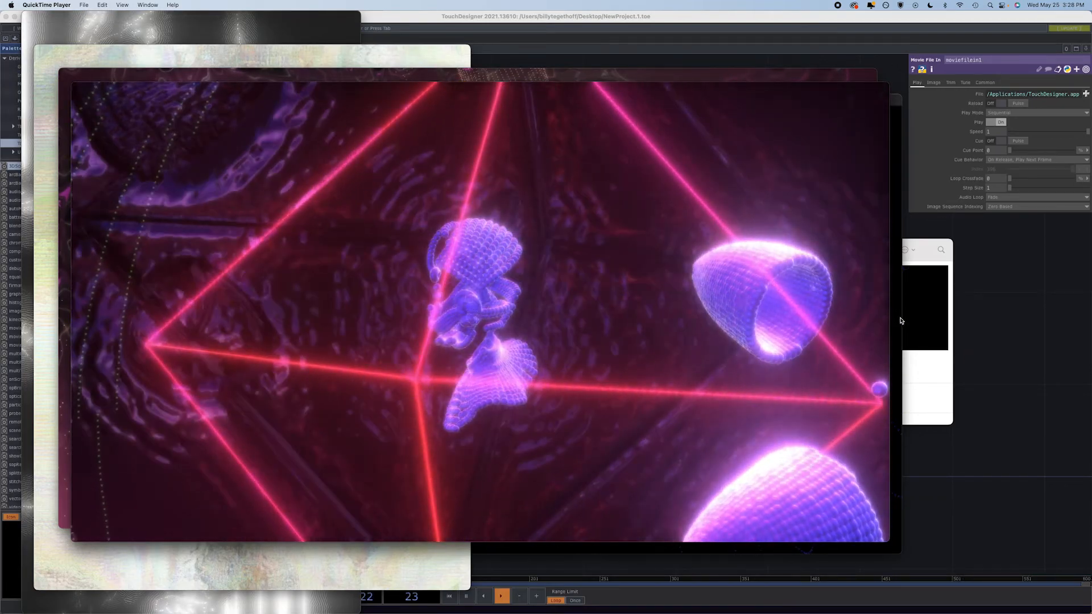
Step: Preview systems.1.mov from 01:00 at a low volume and pause it at about 01:15
{"action": "left_click", "coordinate": [900, 321]}
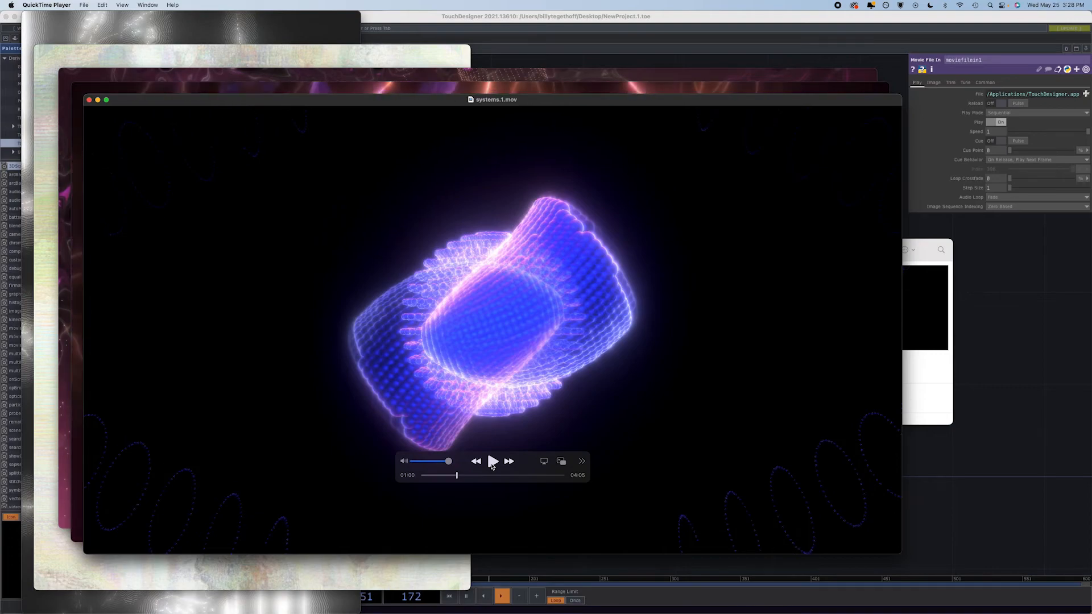
{"action": "left_click", "coordinate": [419, 461]}
{"action": "left_click", "coordinate": [492, 462]}
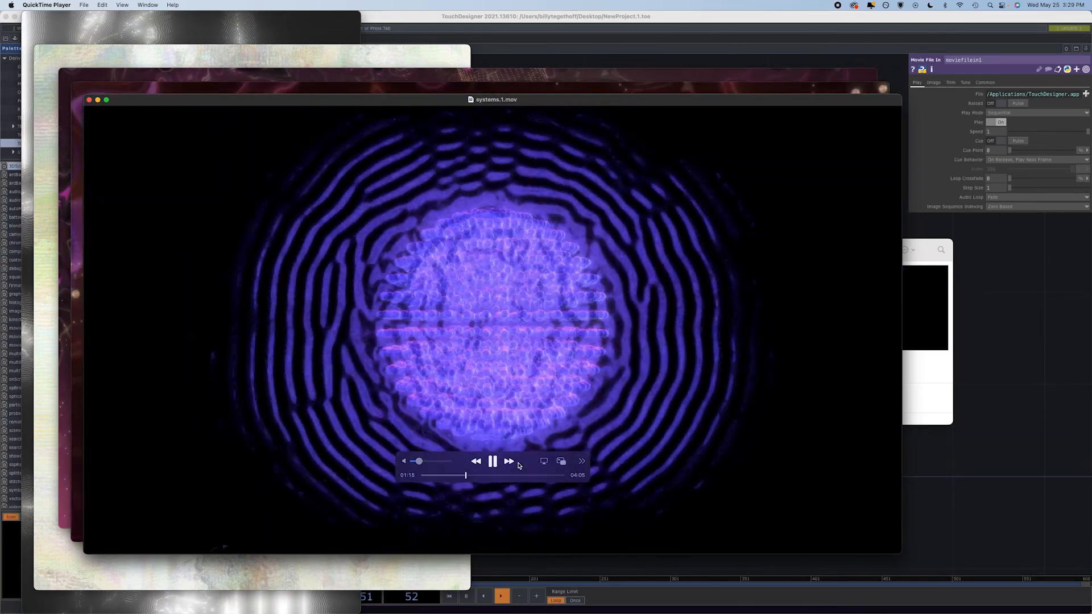
{"action": "left_click", "coordinate": [494, 462]}
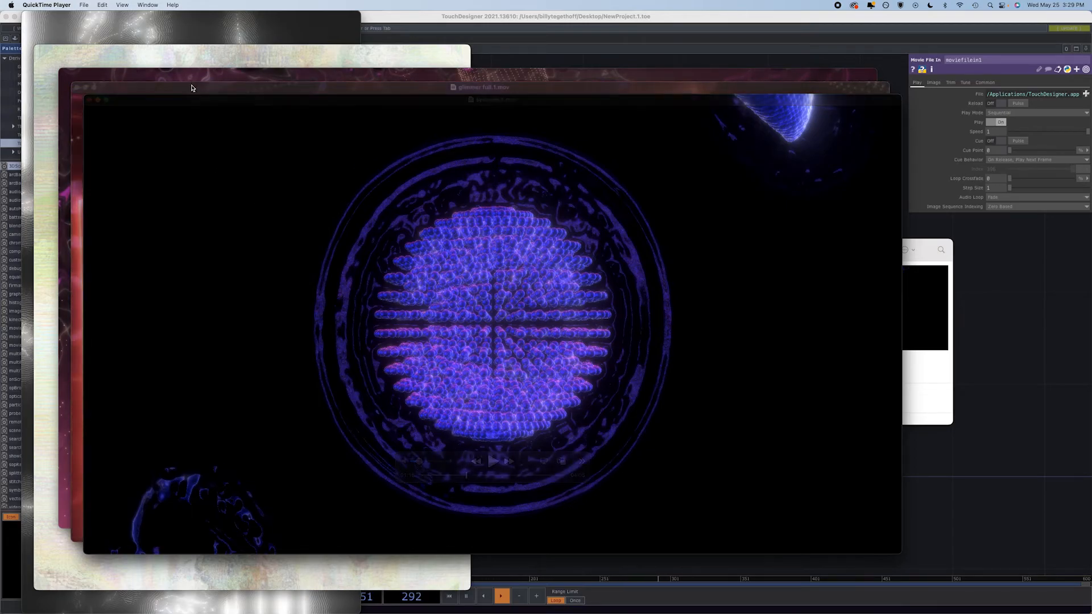
Step: Pause glimmer full.1.mov and scrub it back to about 01:13
{"action": "left_click", "coordinate": [191, 88]}
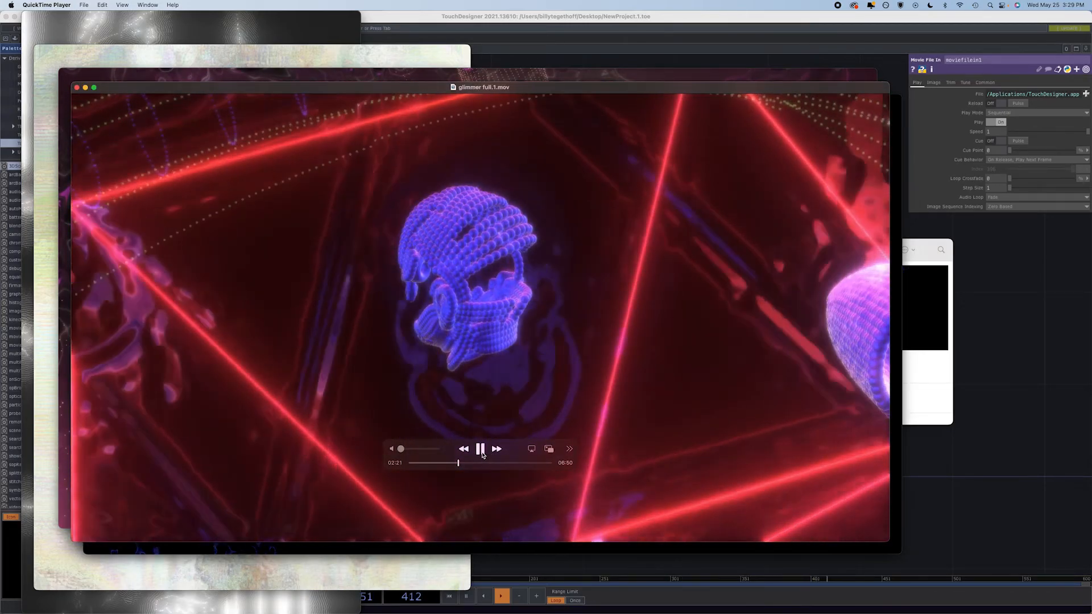
{"action": "left_click", "coordinate": [481, 450]}
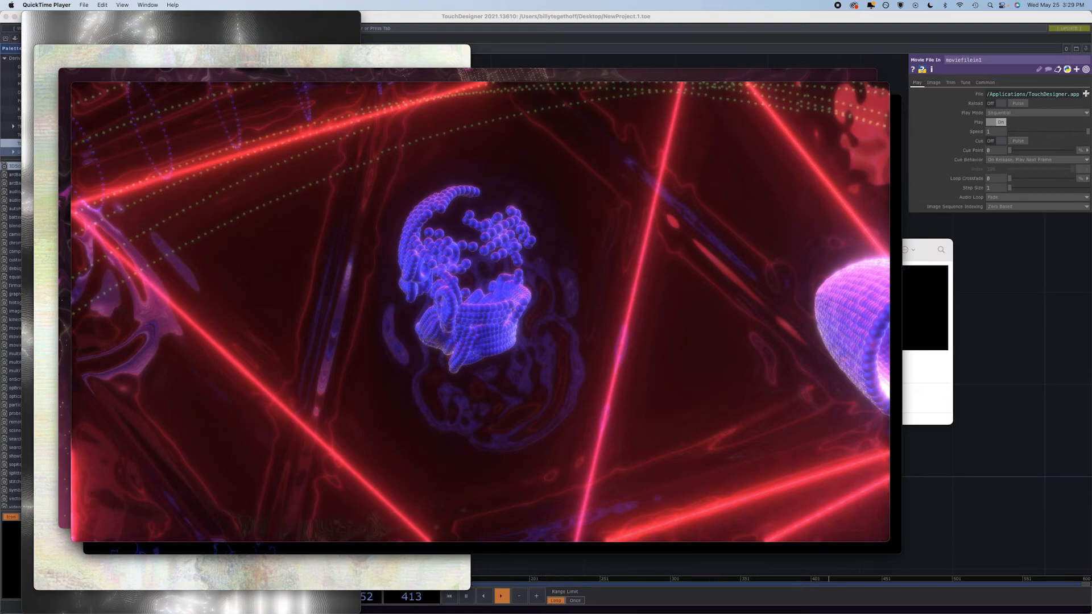
{"action": "mouse_move", "coordinate": [303, 218]}
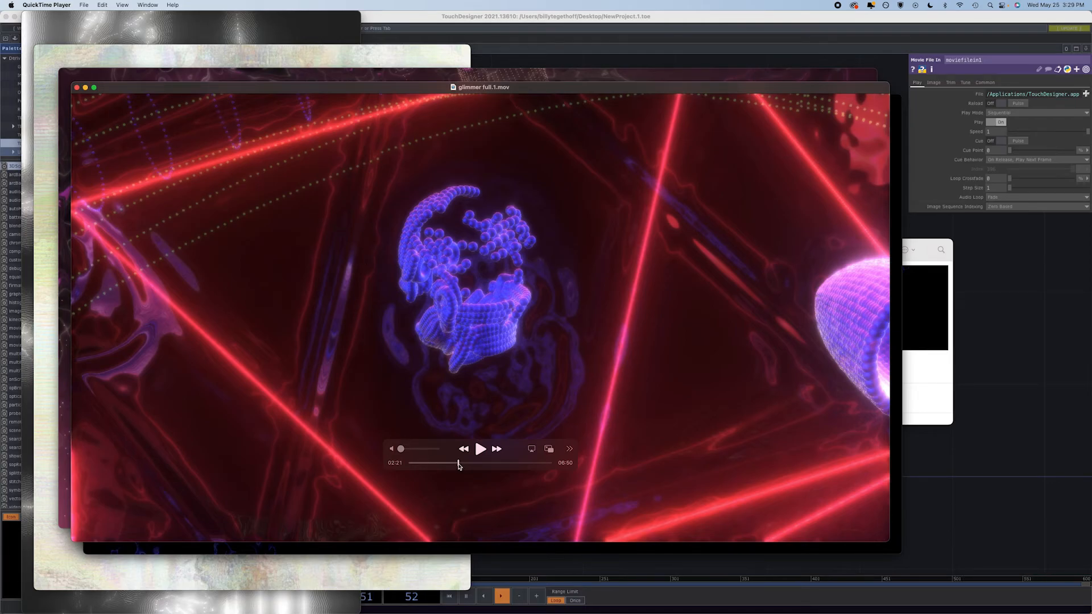
{"action": "left_click_drag", "start_coordinate": [459, 465], "coordinate": [435, 467]}
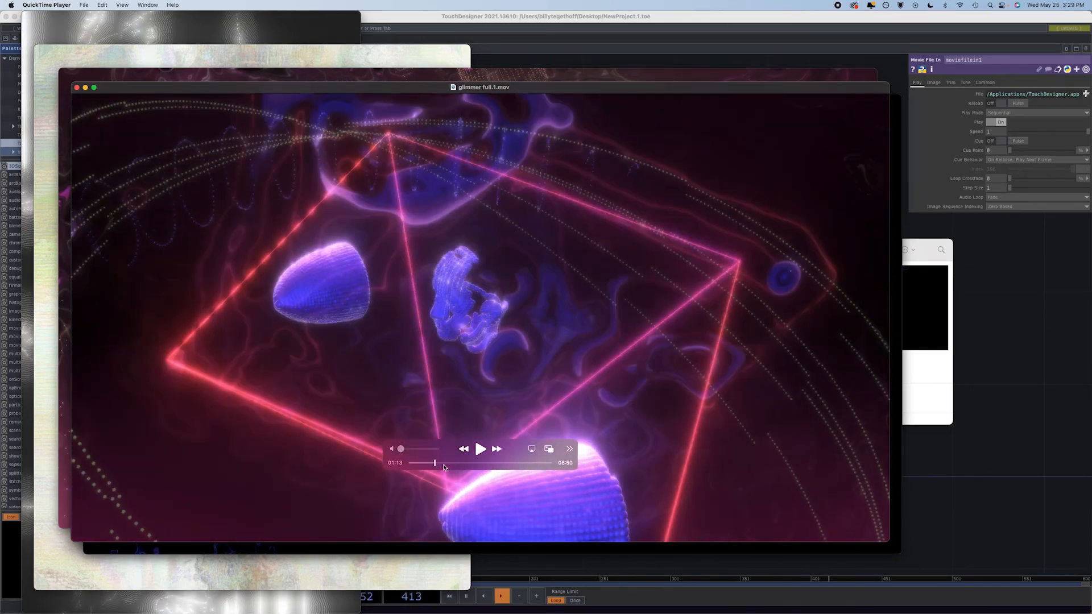
Step: Scrub lucid_mosh.2.mov forward to about 03:13, and move flurefluies.13.mov to a later frame as well
{"action": "left_click", "coordinate": [263, 50]}
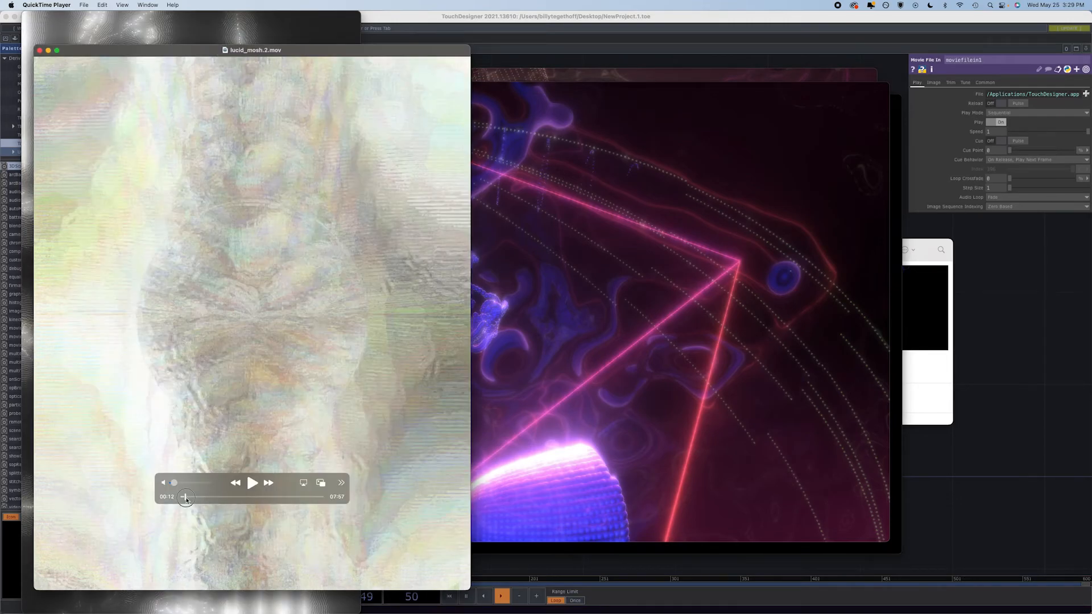
{"action": "left_click_drag", "start_coordinate": [185, 498], "coordinate": [238, 498]}
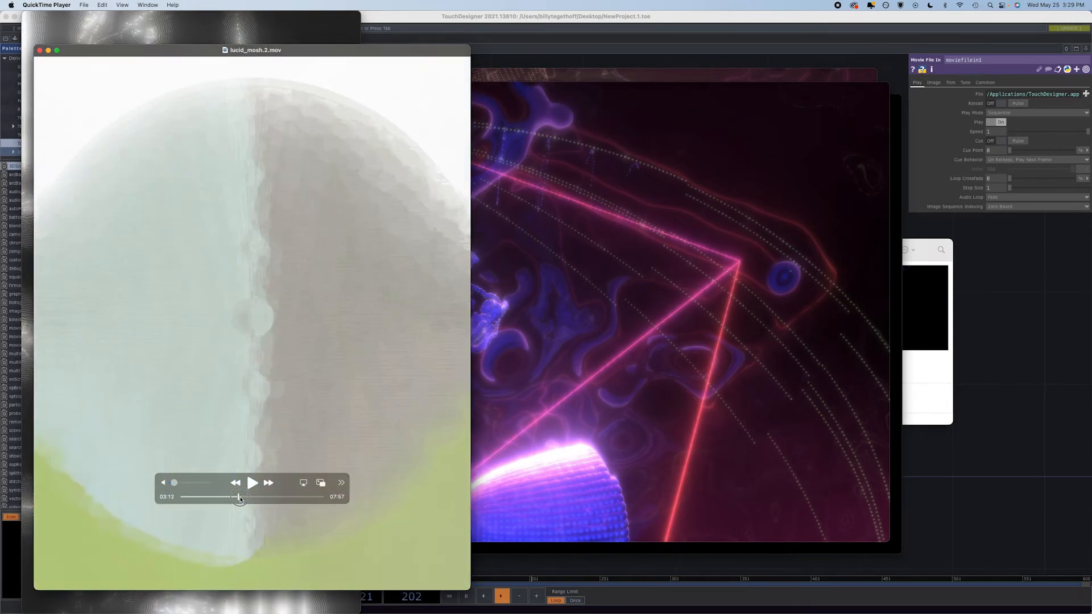
{"action": "left_click", "coordinate": [144, 26]}
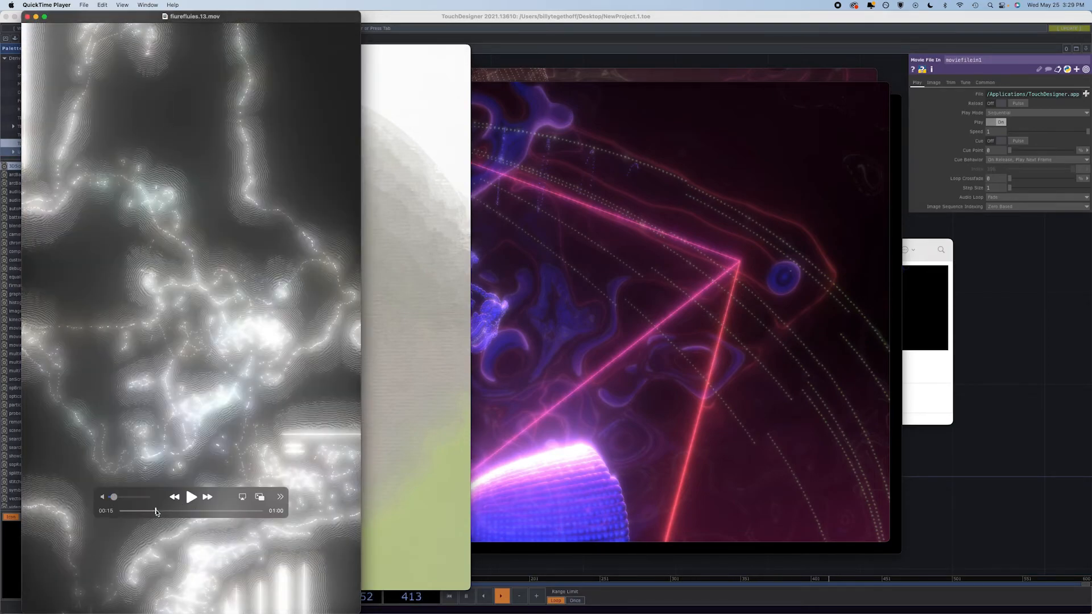
{"action": "left_click_drag", "start_coordinate": [156, 511], "coordinate": [217, 508]}
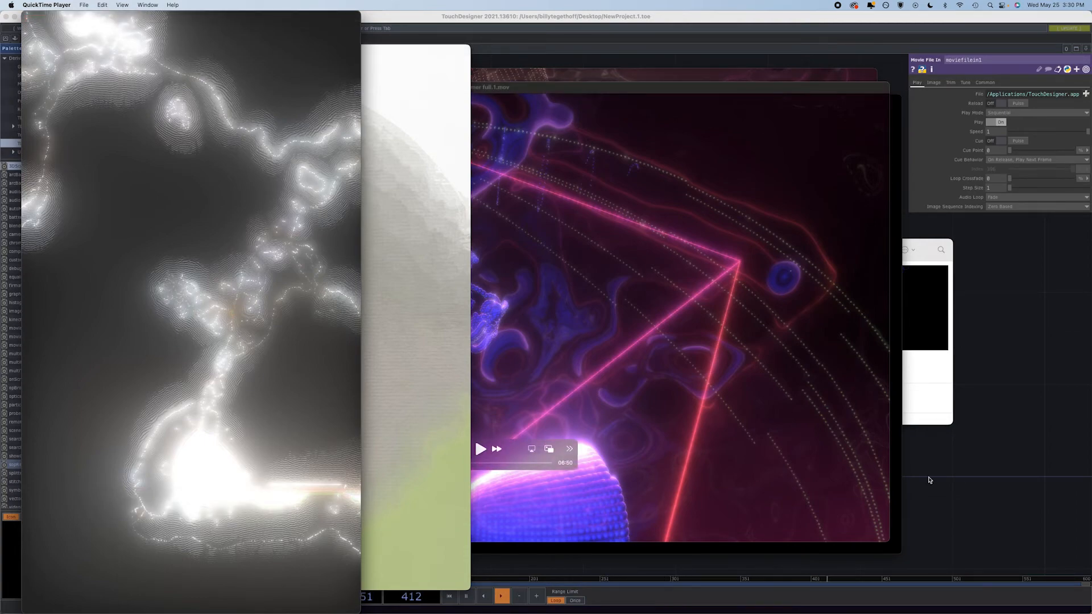
Step: Switch to TouchDesigner and delete all the default operators from the project network
{"action": "left_click", "coordinate": [961, 471]}
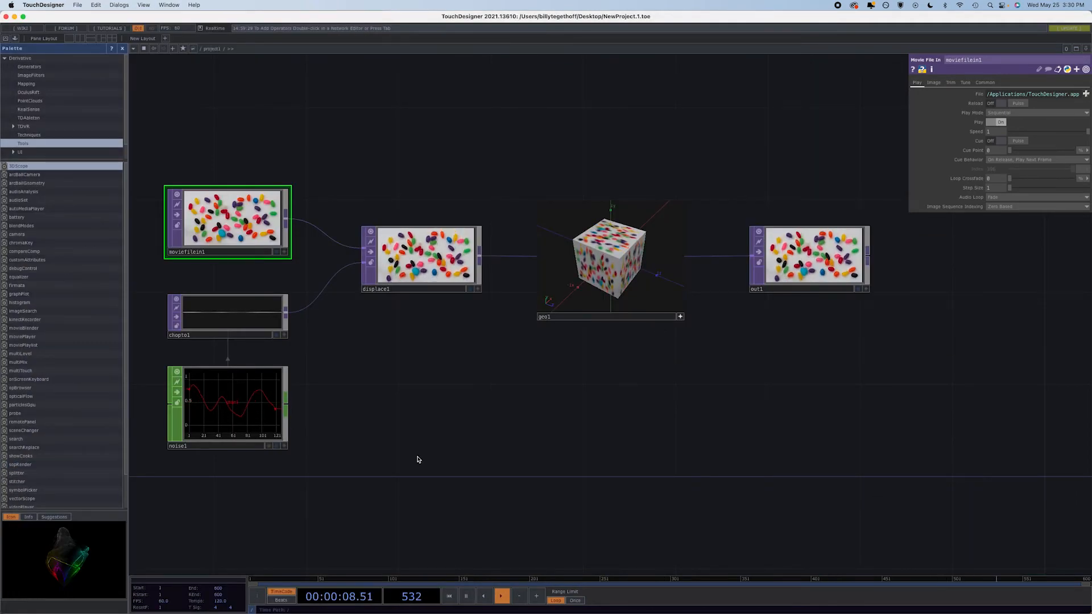
{"action": "left_click_drag", "start_coordinate": [222, 505], "coordinate": [852, 101]}
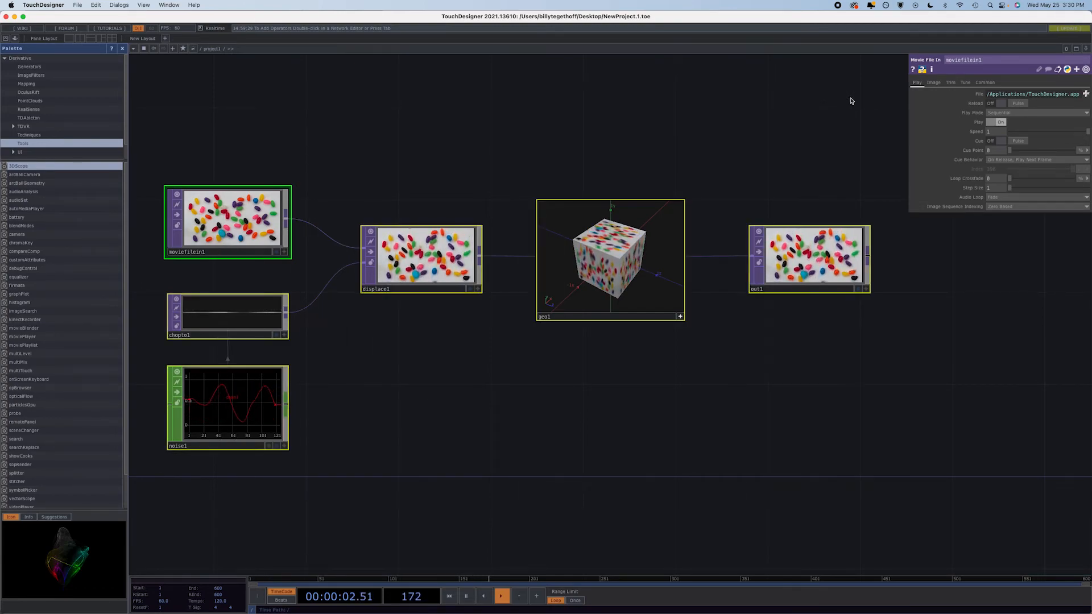
{"action": "key", "text": "Delete"}
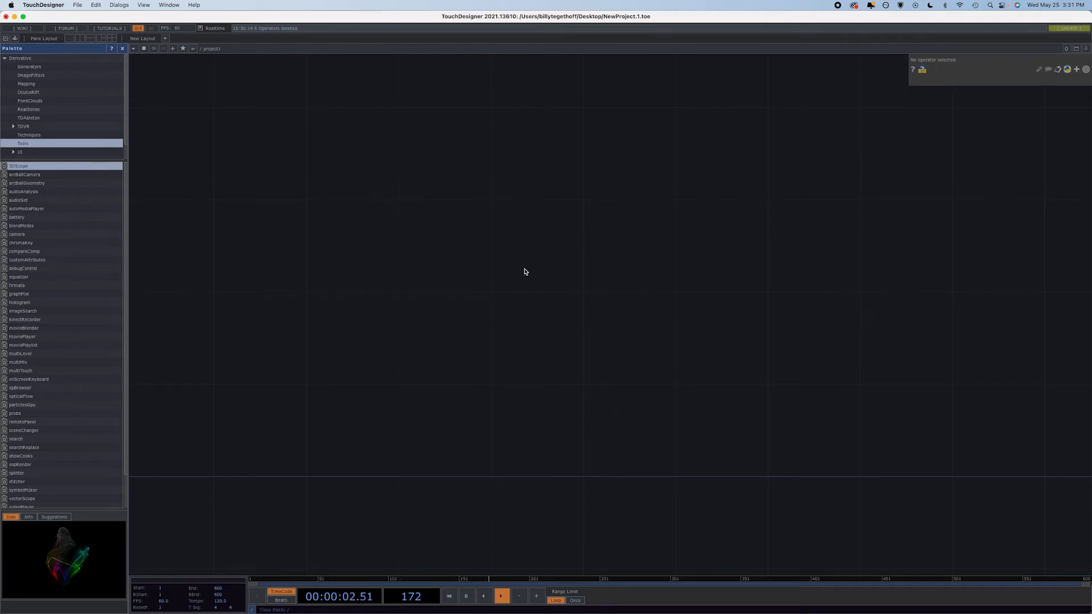
Step: Add a Sphere SOP to the empty network
{"action": "key", "text": "Tab"}
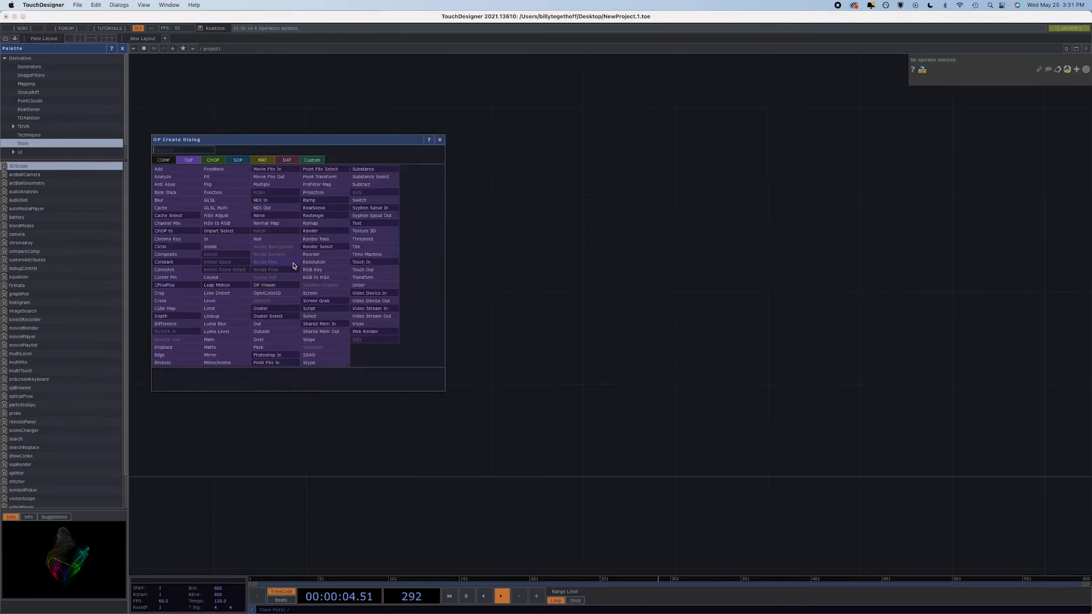
{"action": "left_click", "coordinate": [239, 163]}
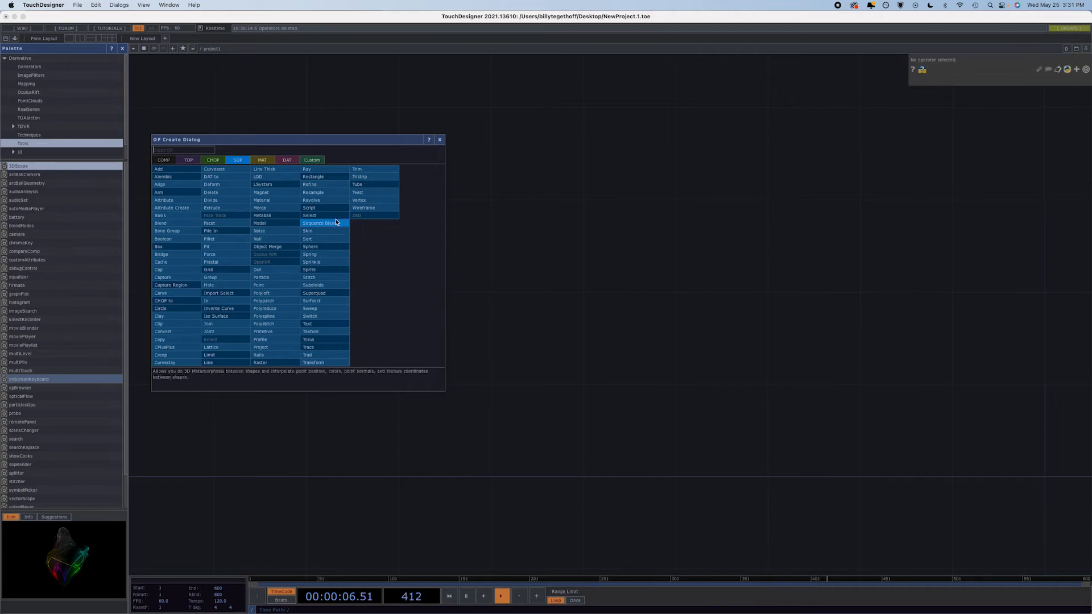
{"action": "left_click", "coordinate": [324, 254]}
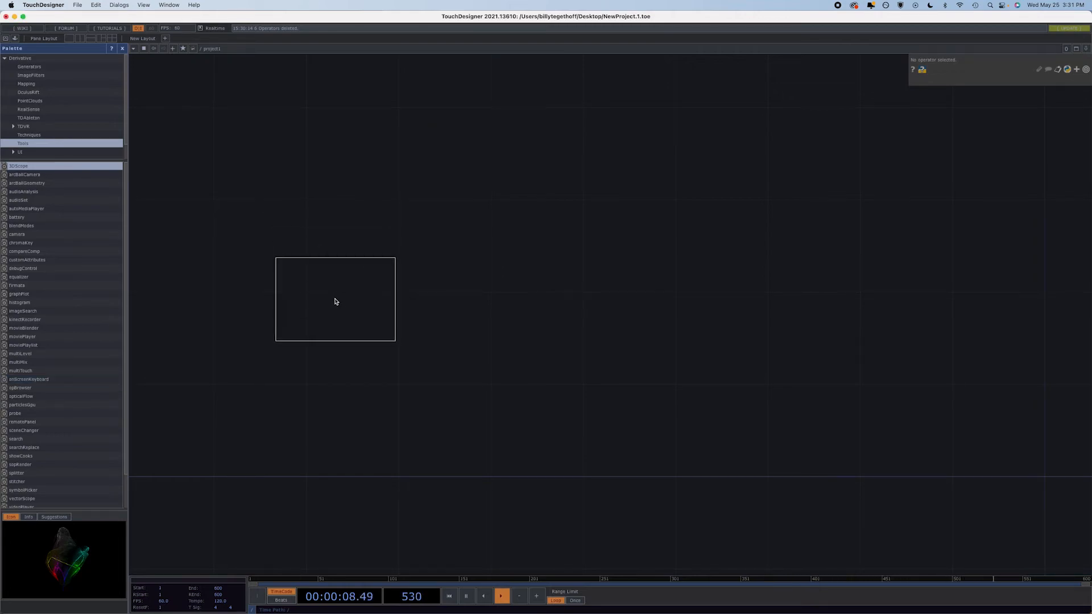
{"action": "left_click", "coordinate": [327, 298]}
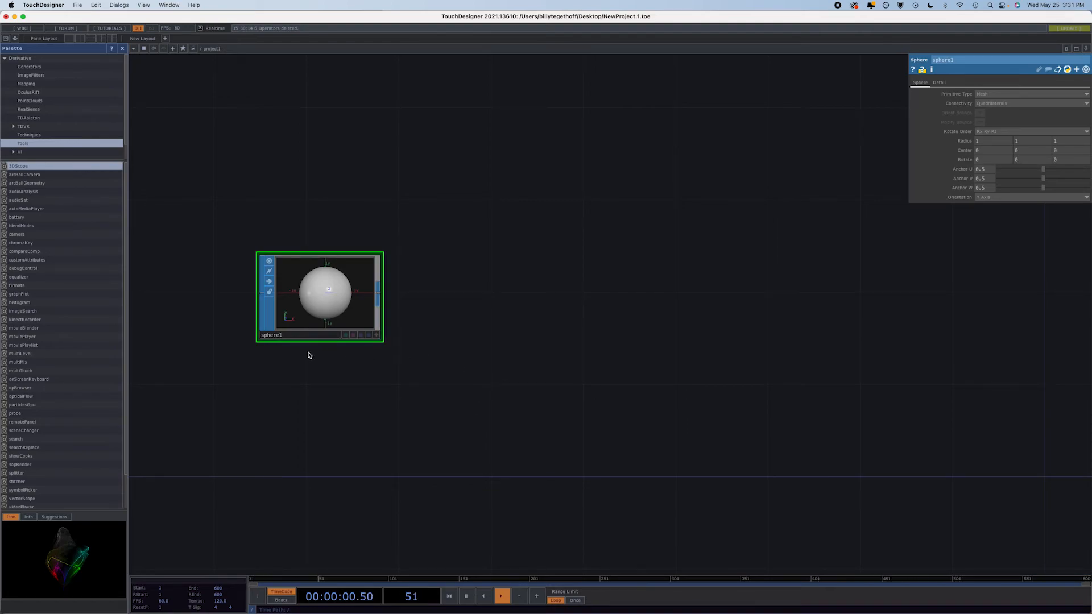
Step: Add a Torus SOP directly below the sphere node, and make the sphere node current
{"action": "key", "text": "Tab"}
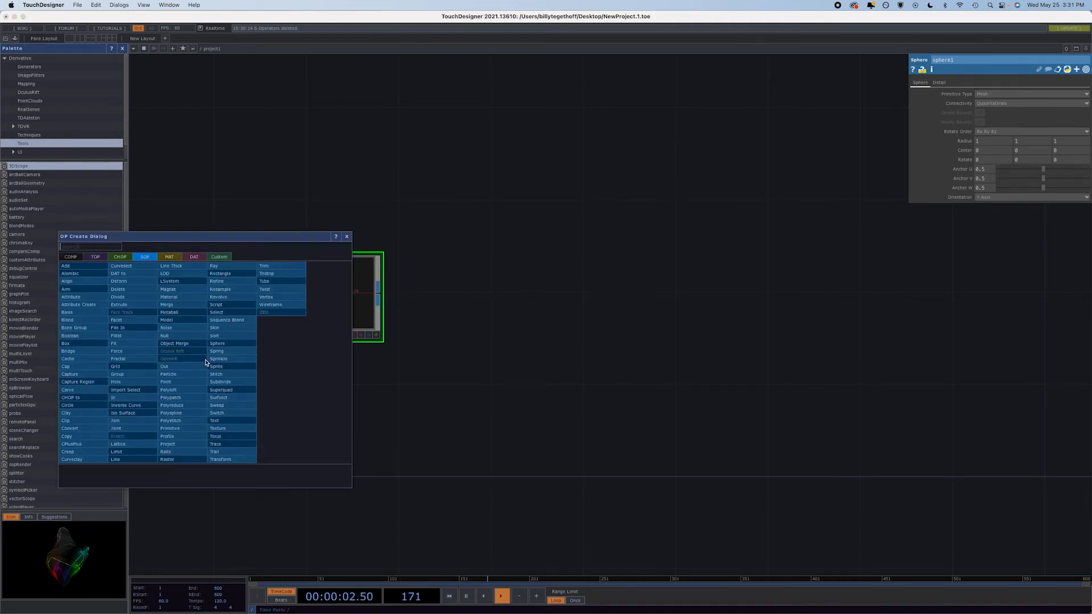
{"action": "left_click", "coordinate": [237, 437]}
{"action": "left_click", "coordinate": [320, 408]}
{"action": "left_click", "coordinate": [323, 292]}
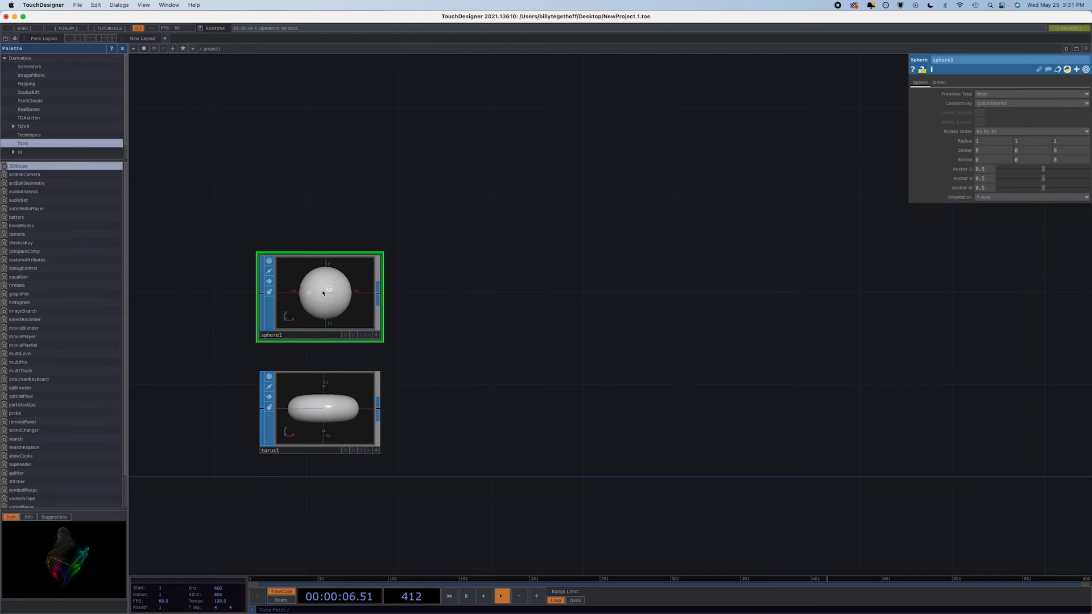
Step: Delete the sphere node and move the torus node up into its place
{"action": "key", "text": "Delete"}
{"action": "left_click", "coordinate": [369, 424]}
{"action": "left_click_drag", "start_coordinate": [332, 411], "coordinate": [320, 314]}
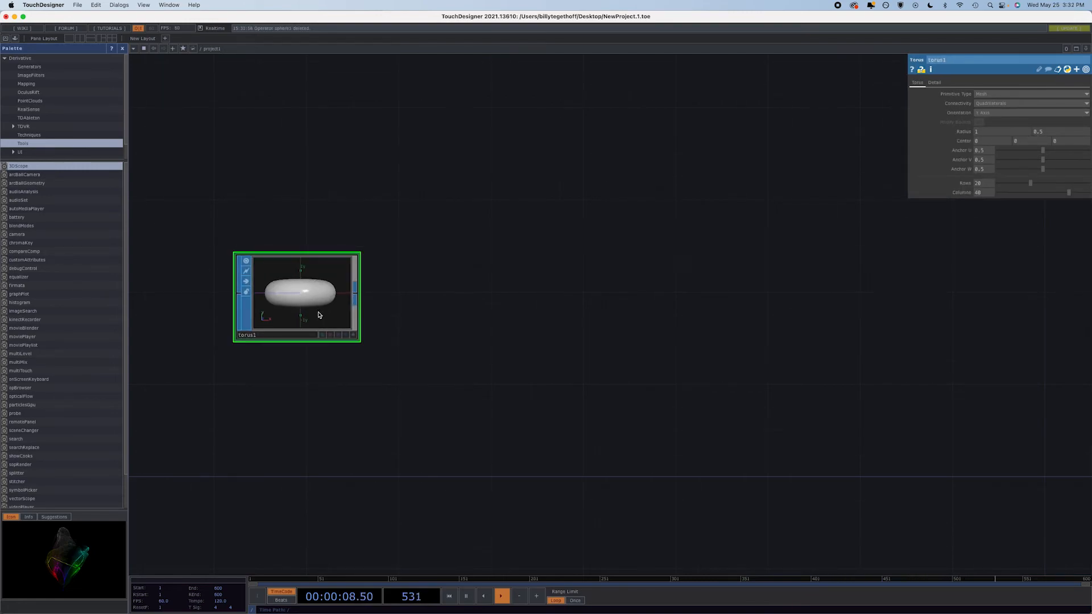
Step: Add a Particle SOP connected to the torus output and place it beside the torus node
{"action": "left_click", "coordinate": [358, 296]}
{"action": "left_click", "coordinate": [510, 294]}
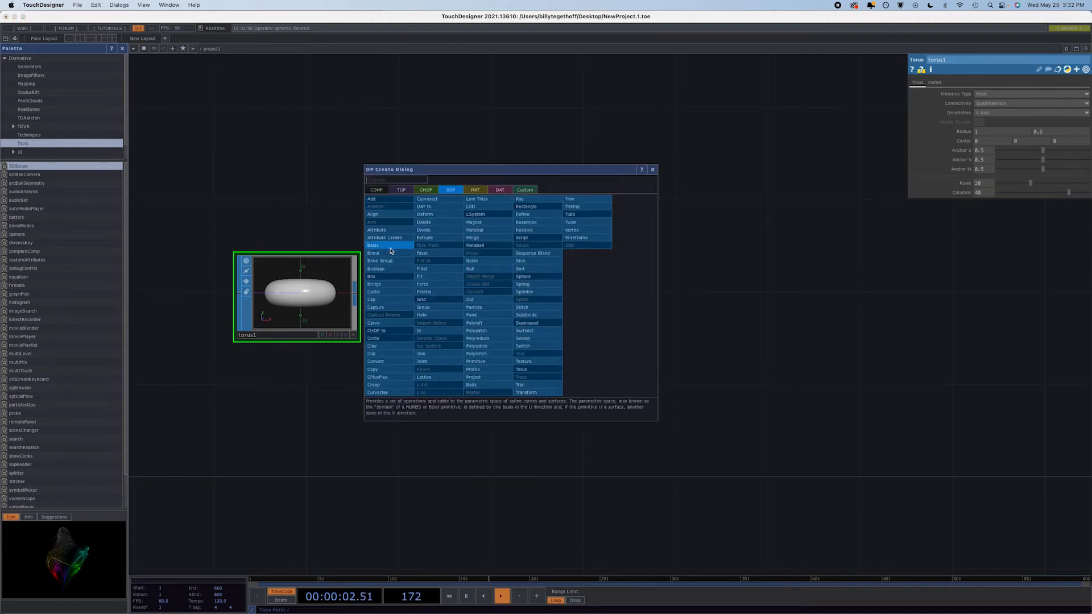
{"action": "left_click", "coordinate": [493, 307]}
{"action": "left_click", "coordinate": [524, 295]}
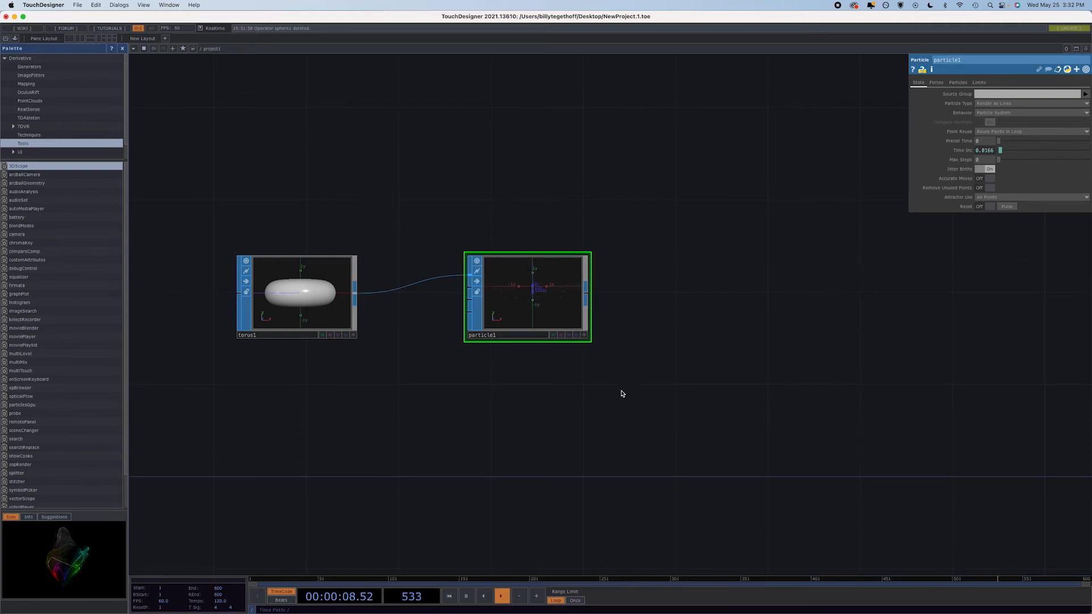
Step: Turn on point display for all geometry in the particle node's viewer, and make the viewer inactive again
{"action": "left_click", "coordinate": [584, 336]}
{"action": "right_click", "coordinate": [549, 305]}
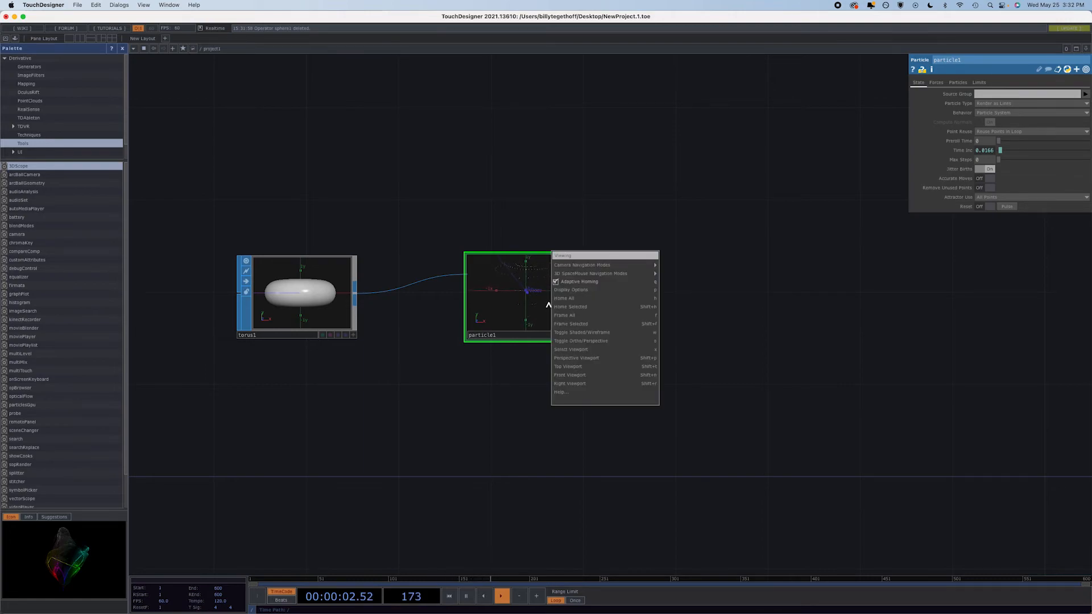
{"action": "left_click", "coordinate": [572, 289]}
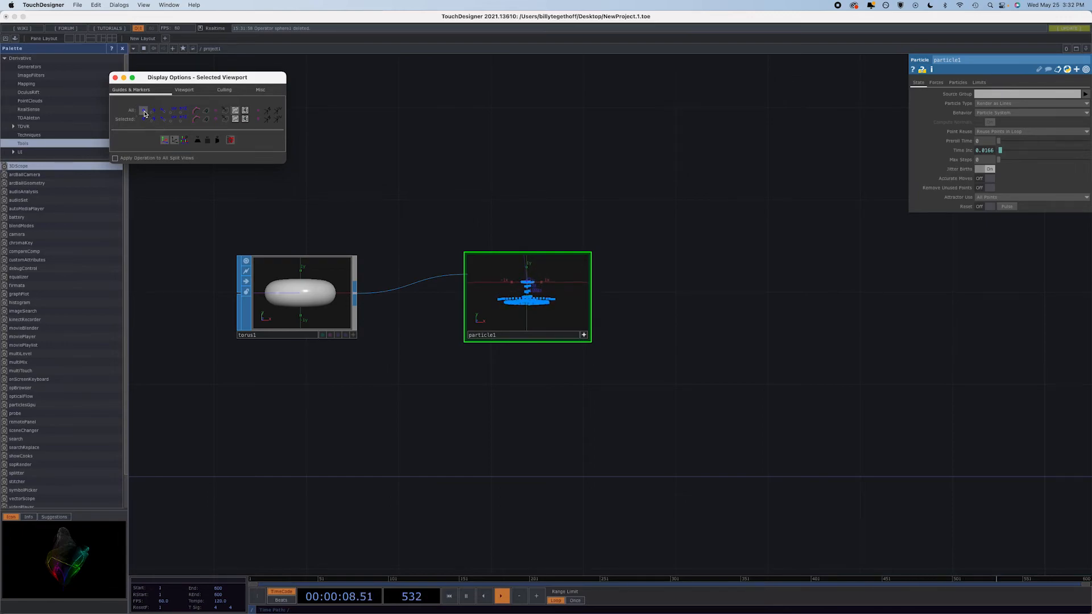
{"action": "left_click", "coordinate": [584, 336]}
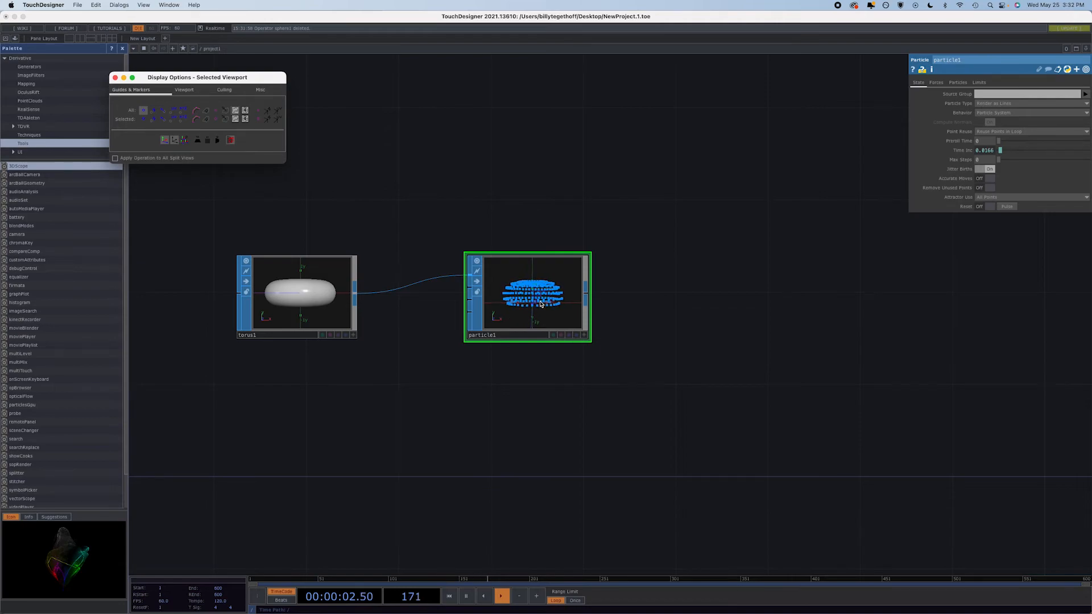
Step: Review the particle node's particle and state settings, and reset its simulation
{"action": "scroll", "coordinate": [541, 304], "scroll_direction": "up", "scroll_amount": 4}
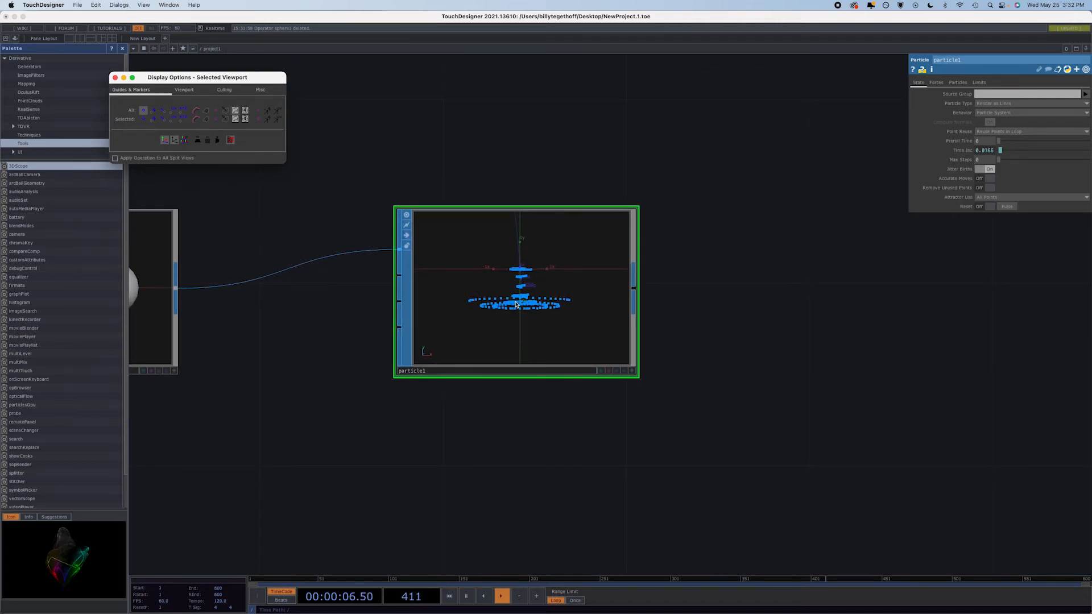
{"action": "left_click_drag", "start_coordinate": [316, 300], "coordinate": [438, 295]}
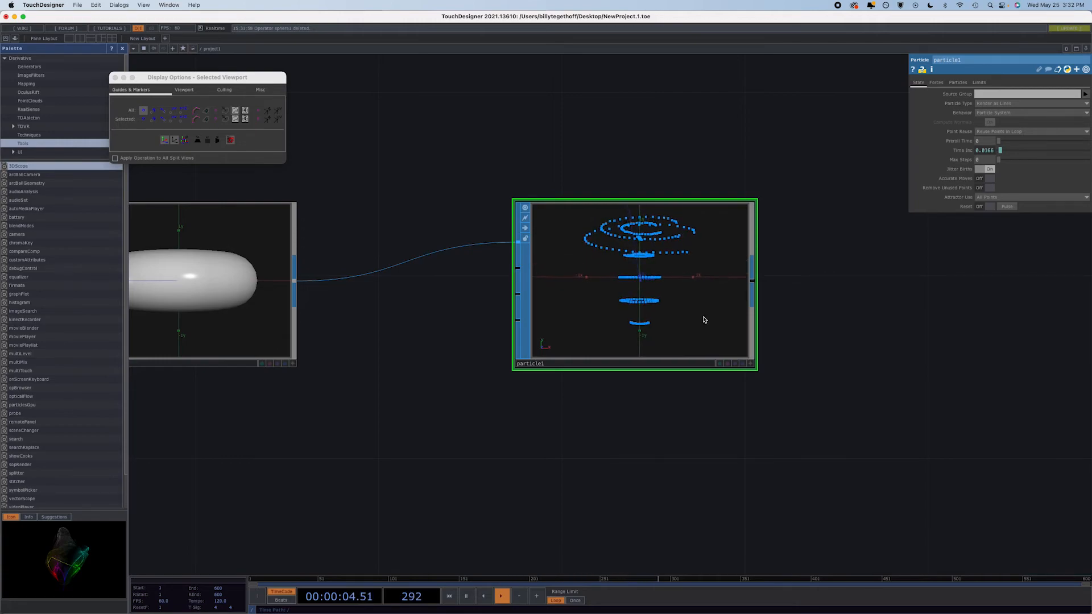
{"action": "scroll", "coordinate": [648, 326], "scroll_direction": "down", "scroll_amount": 3}
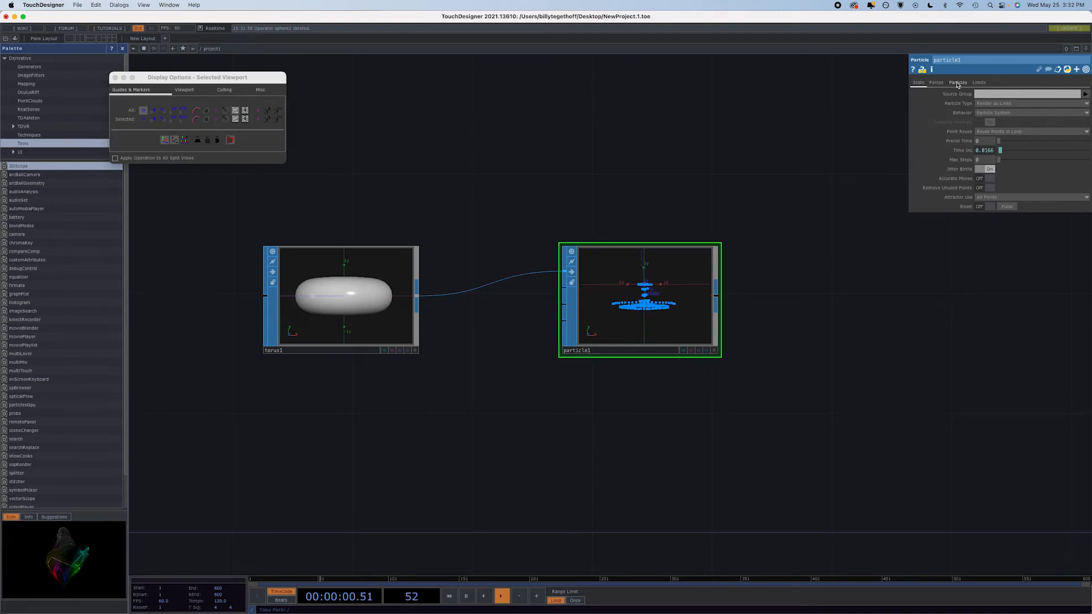
{"action": "left_click", "coordinate": [958, 83]}
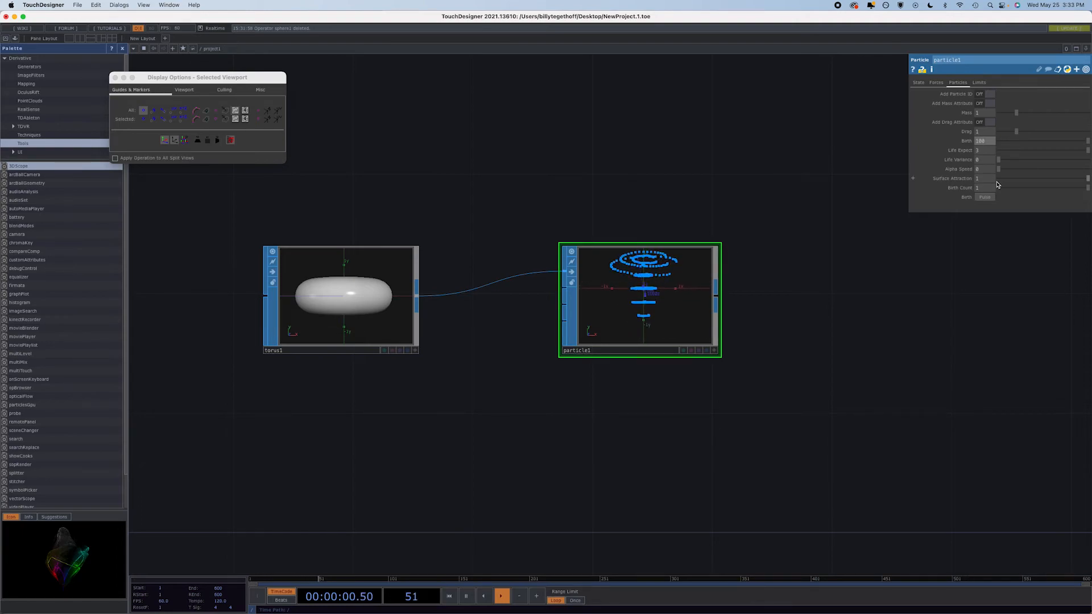
{"action": "left_click", "coordinate": [918, 82]}
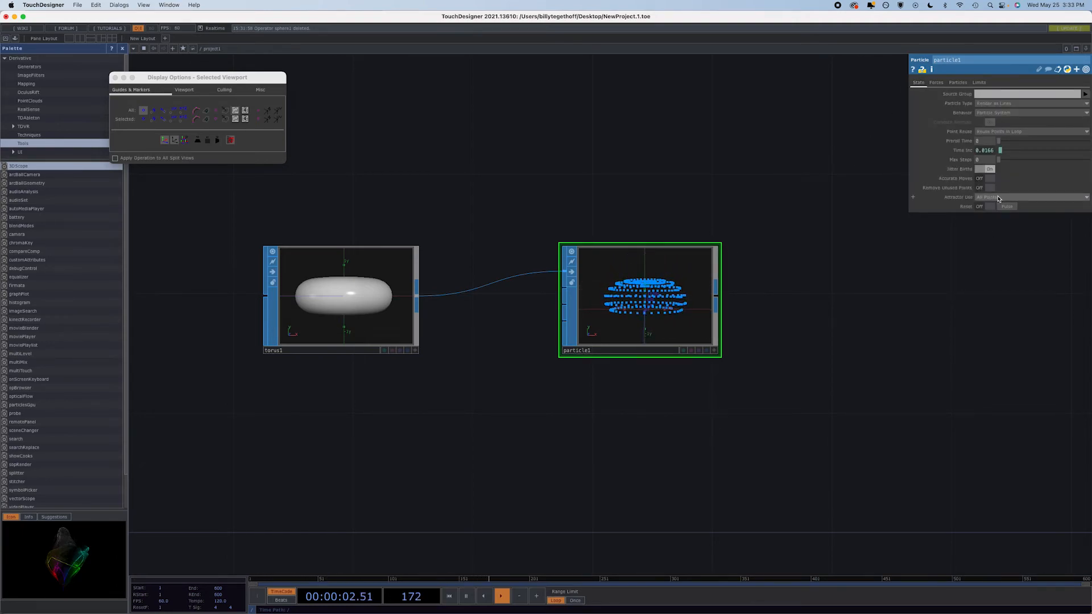
{"action": "left_click", "coordinate": [1009, 207]}
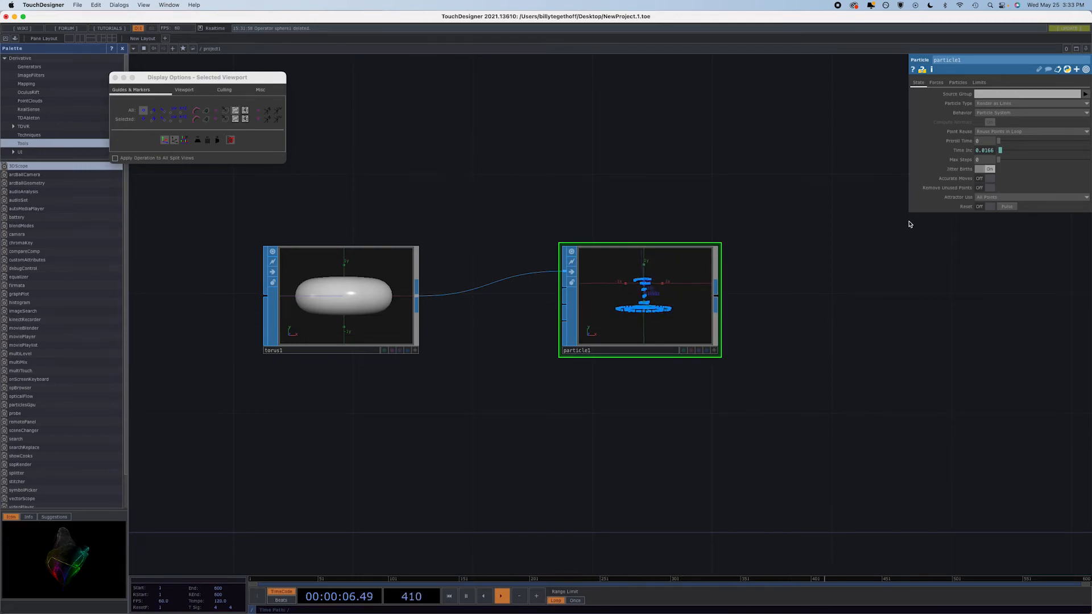
Step: Set the particle node's Birth value to 1000
{"action": "left_click", "coordinate": [958, 83]}
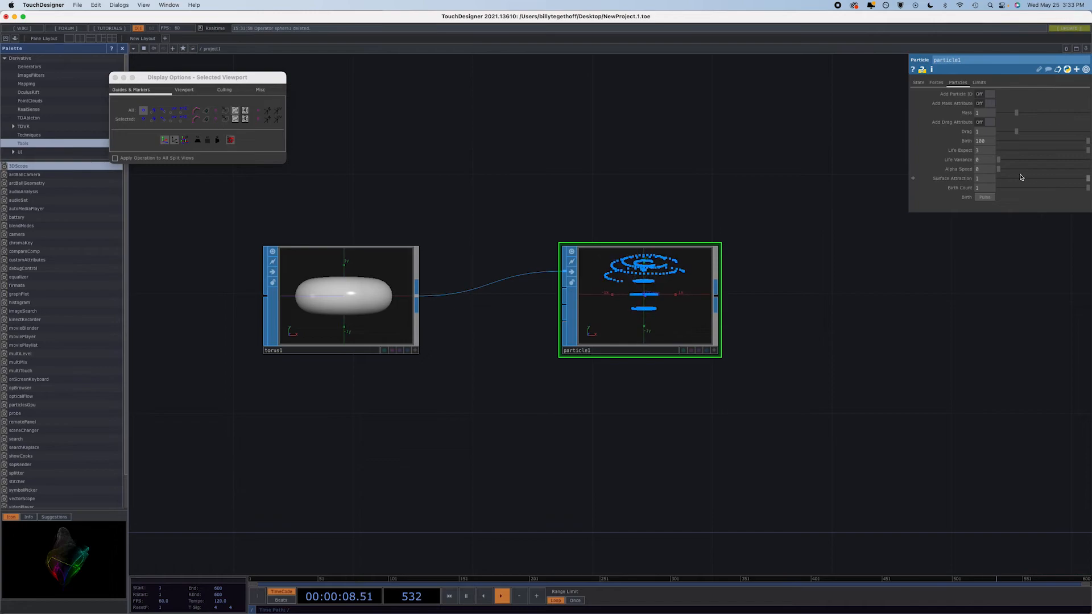
{"action": "left_click", "coordinate": [988, 143]}
{"action": "type", "text": "0"}
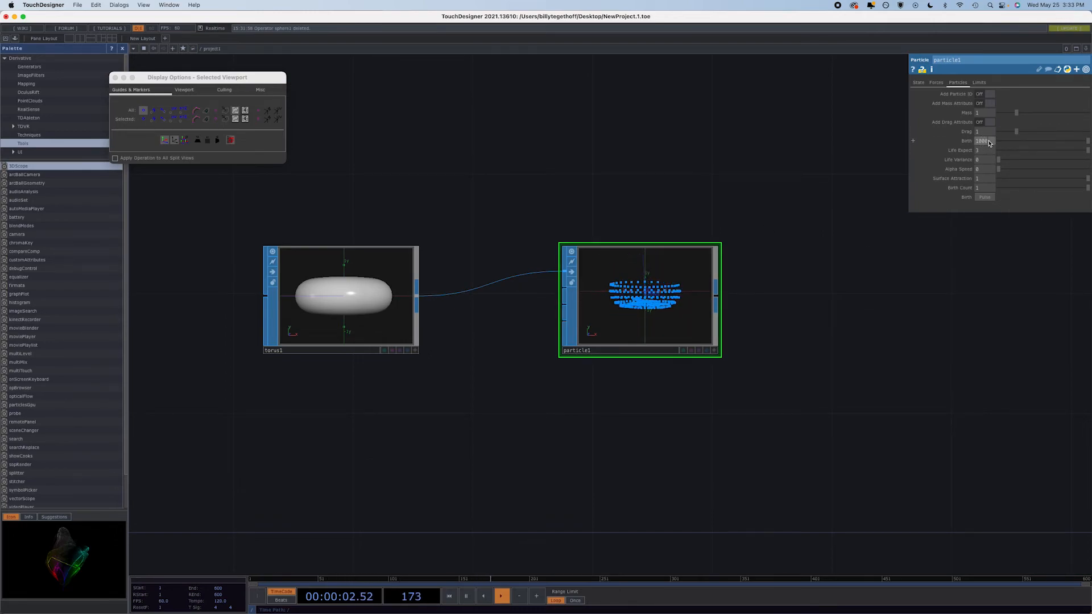
{"action": "key", "text": "Return"}
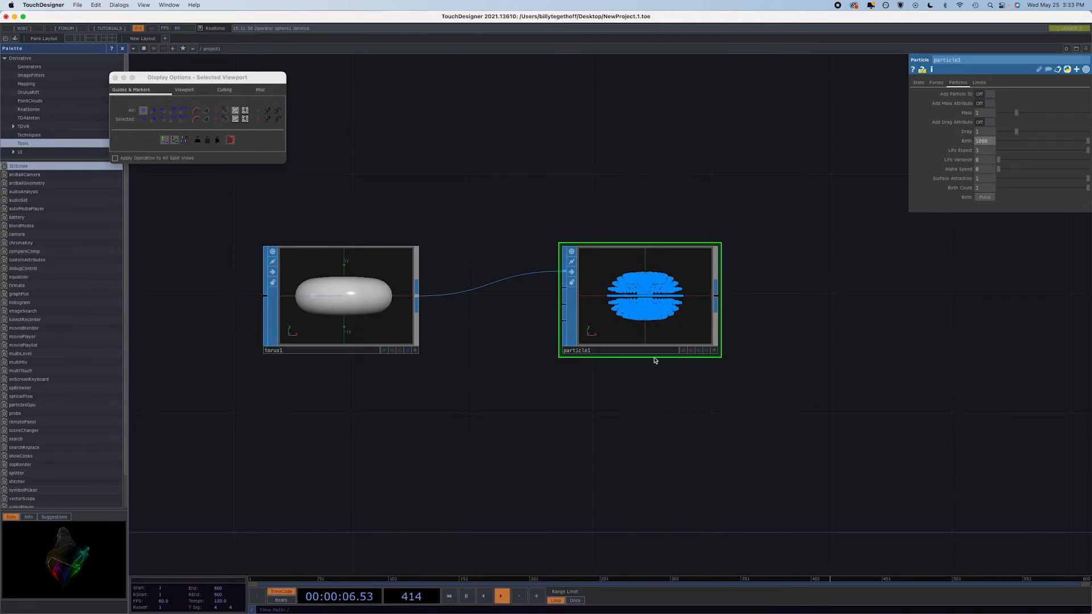
Step: Inspect the denser particles up close, and move the particle node farther away from the torus node
{"action": "scroll", "coordinate": [667, 327], "scroll_direction": "up", "scroll_amount": 6}
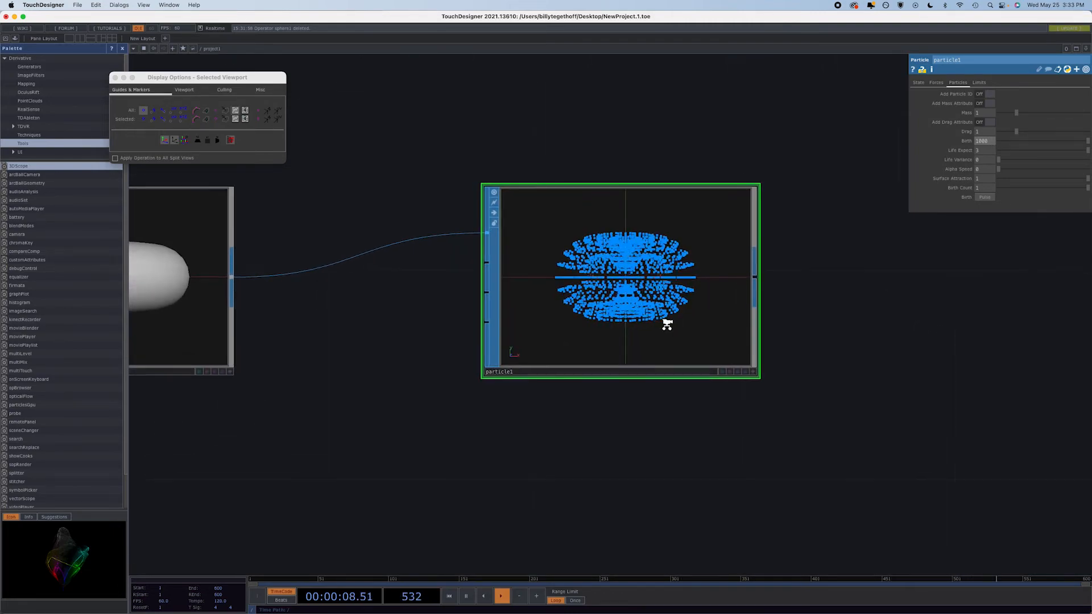
{"action": "scroll", "coordinate": [667, 324], "scroll_direction": "up", "scroll_amount": 2}
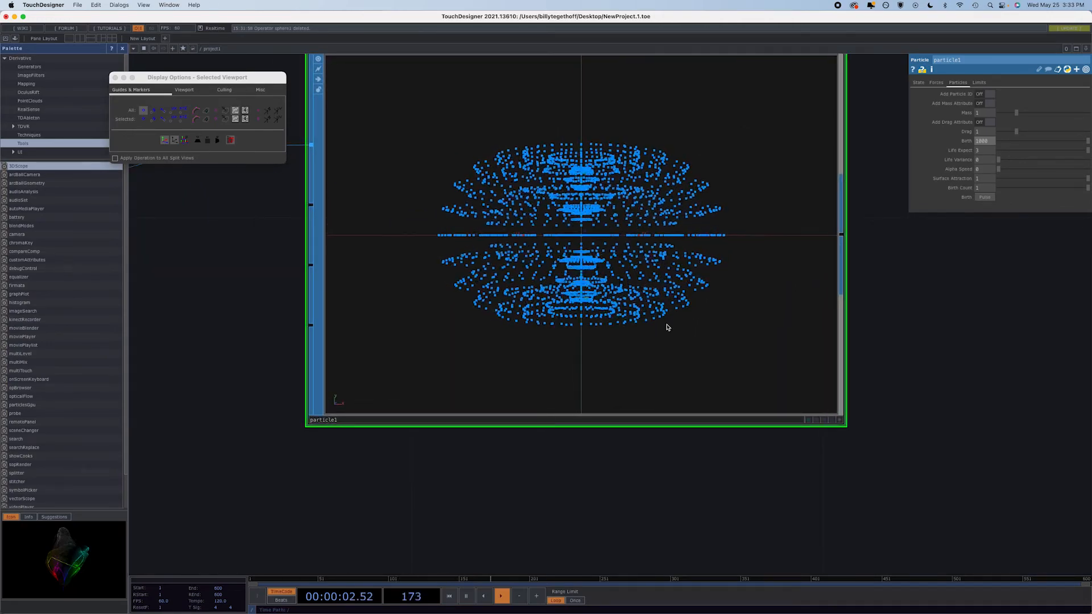
{"action": "scroll", "coordinate": [666, 327], "scroll_direction": "down", "scroll_amount": 4}
{"action": "scroll", "coordinate": [660, 312], "scroll_direction": "down", "scroll_amount": 2}
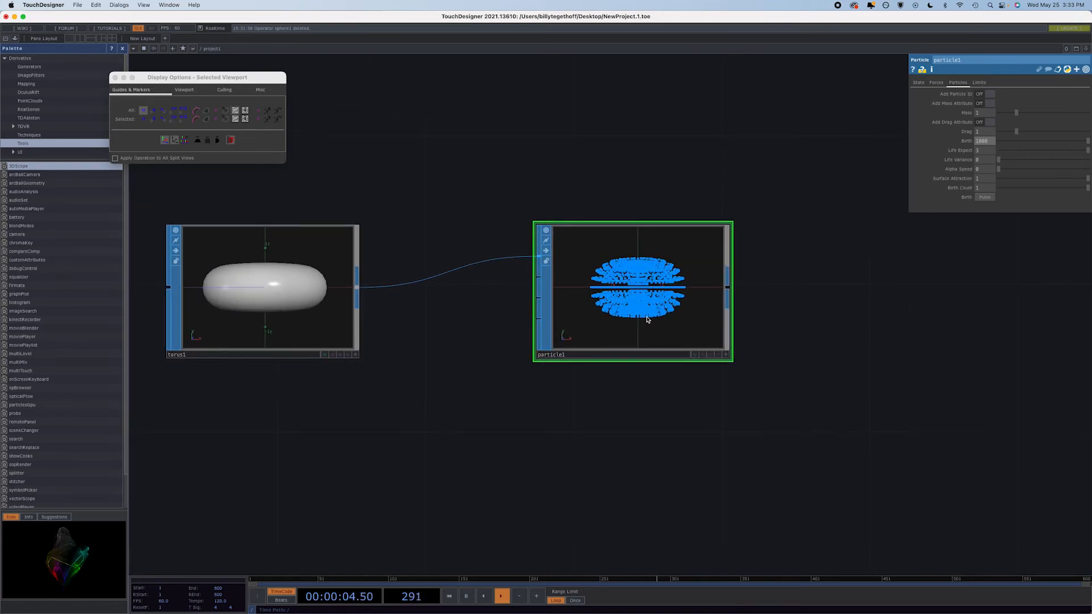
{"action": "left_click_drag", "start_coordinate": [629, 317], "coordinate": [741, 317]}
Step: Try the torus with 7 rows, and set both its Rows and Columns to 50
{"action": "left_click", "coordinate": [268, 294]}
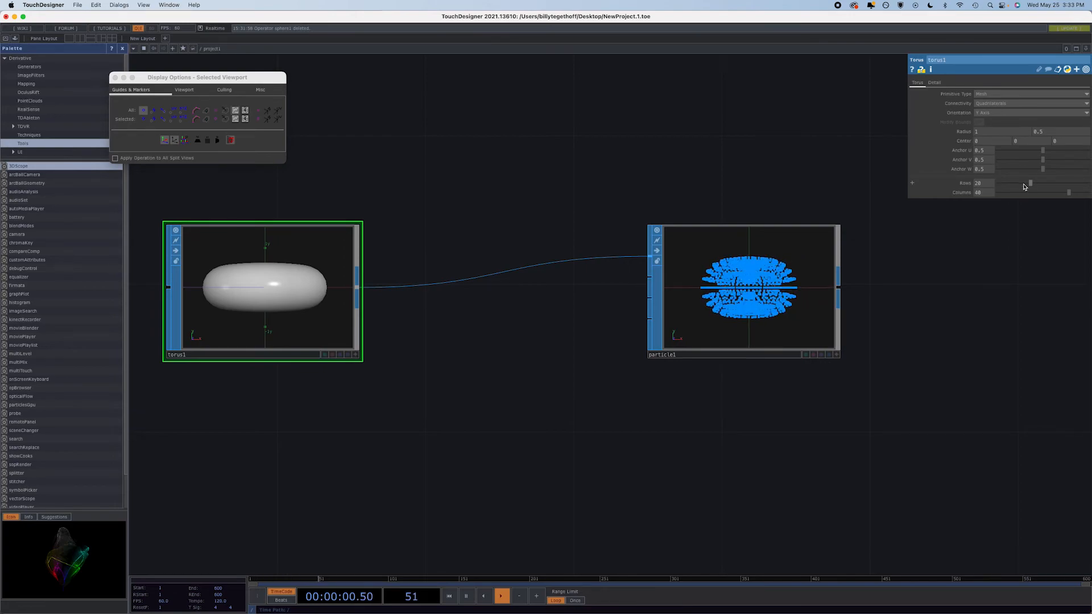
{"action": "left_click_drag", "start_coordinate": [1032, 186], "coordinate": [1005, 186]}
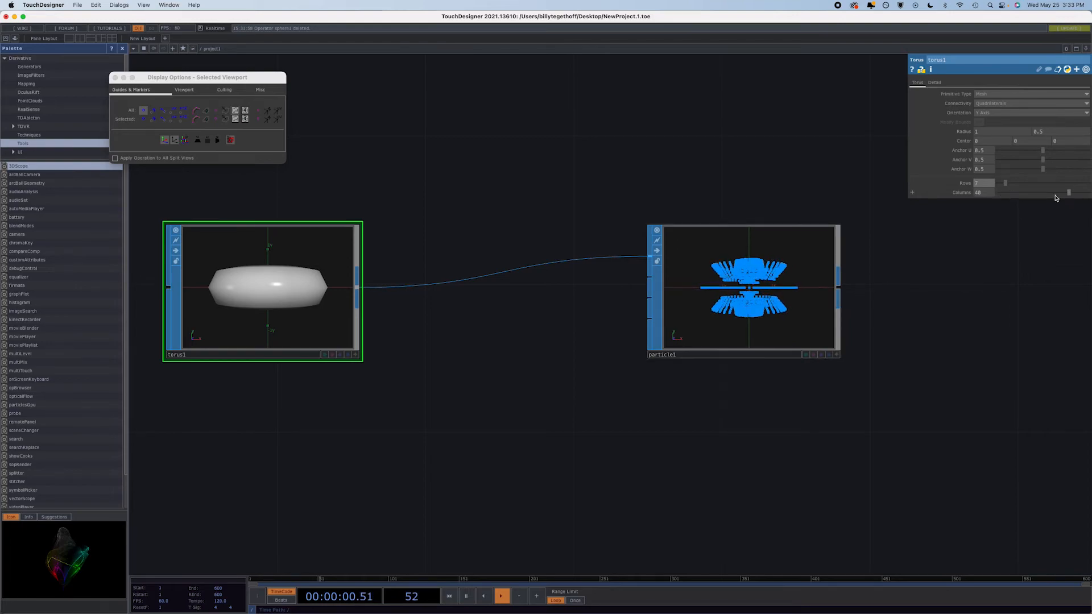
{"action": "left_click_drag", "start_coordinate": [1012, 185], "coordinate": [1087, 181]}
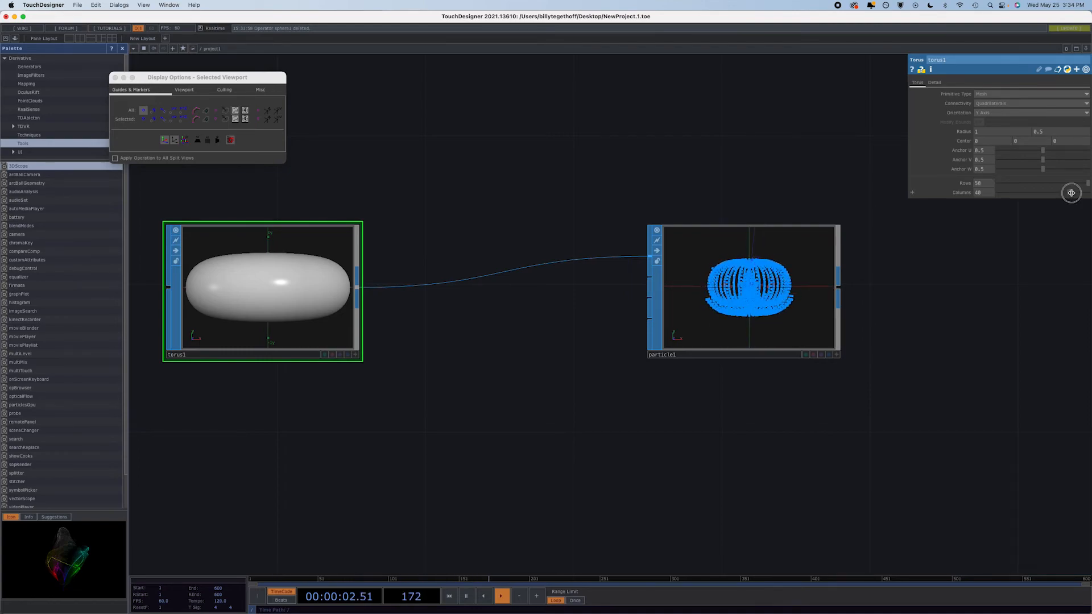
{"action": "left_click_drag", "start_coordinate": [1071, 193], "coordinate": [1074, 198]}
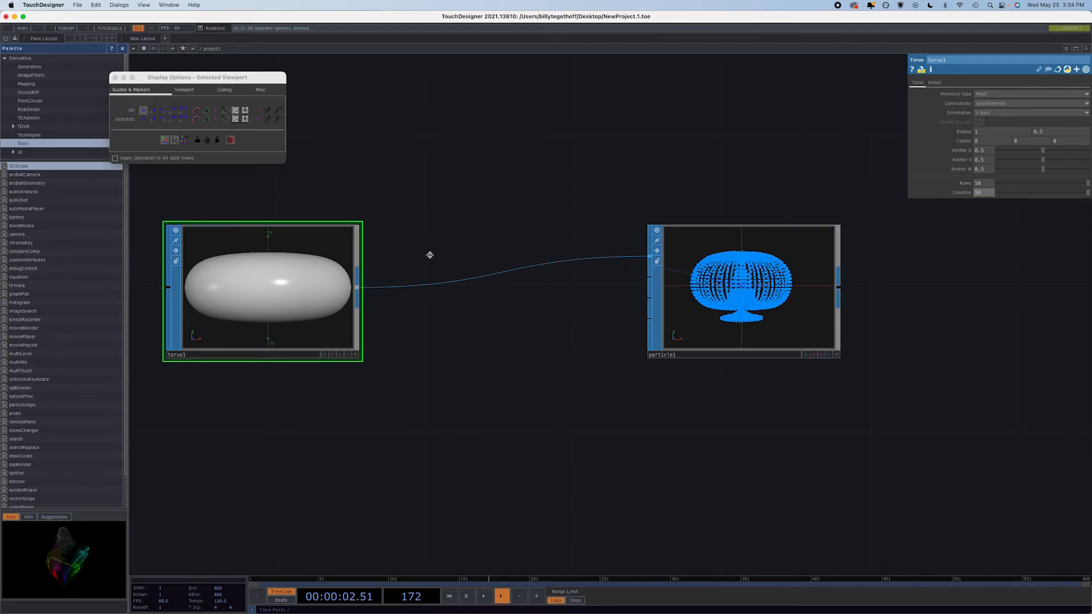
Step: Widen the gap between the torus and particle nodes, and insert a Sort SOP on the wire between them
{"action": "scroll", "coordinate": [451, 261], "scroll_direction": "down", "scroll_amount": 3}
{"action": "scroll", "coordinate": [451, 260], "scroll_direction": "down", "scroll_amount": 1}
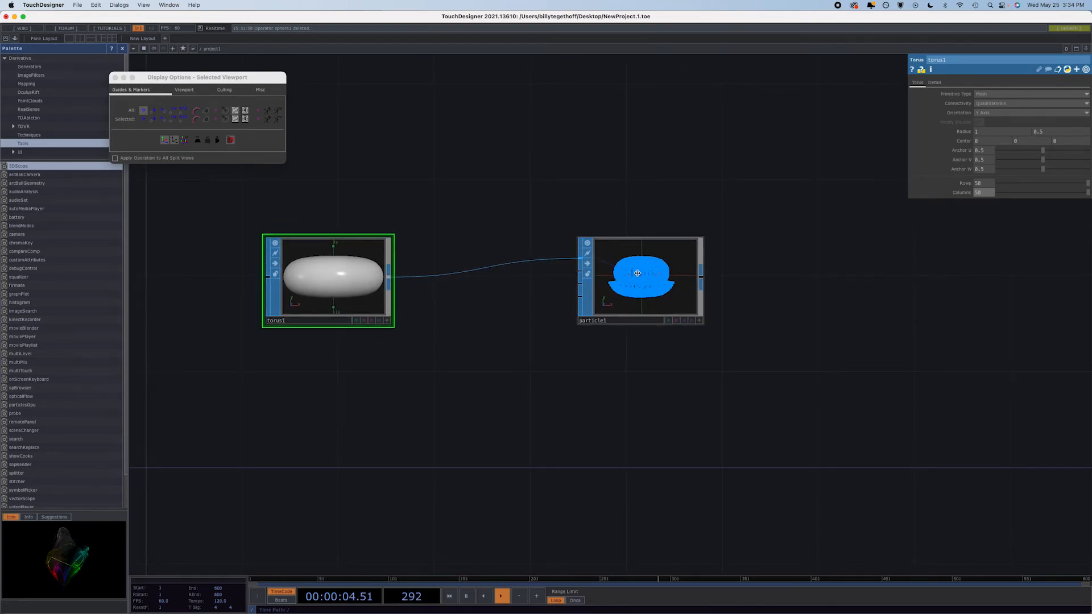
{"action": "left_click_drag", "start_coordinate": [636, 273], "coordinate": [801, 269]}
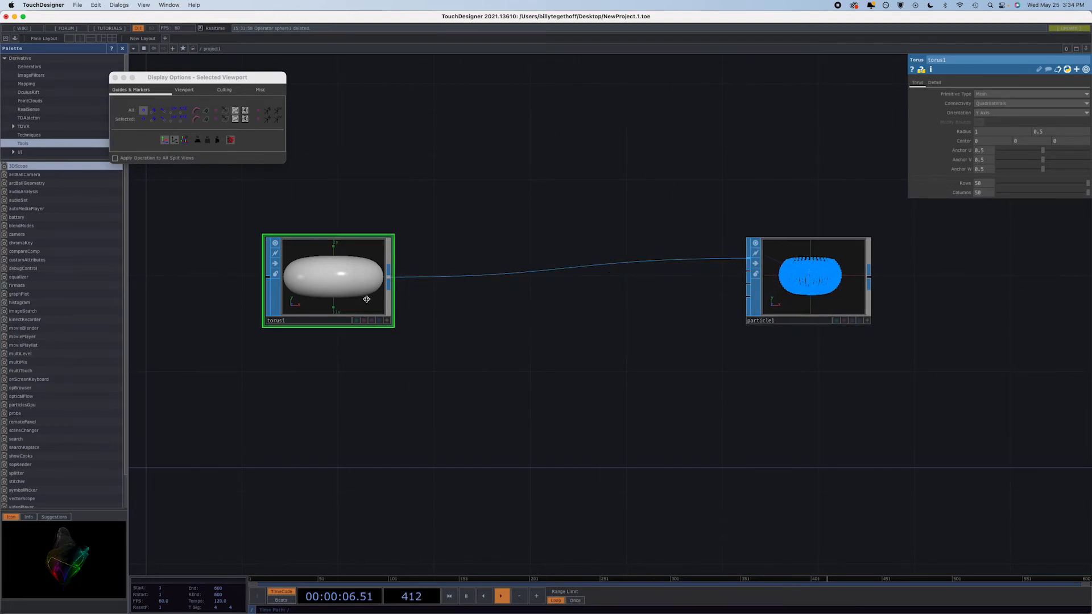
{"action": "right_click", "coordinate": [543, 271]}
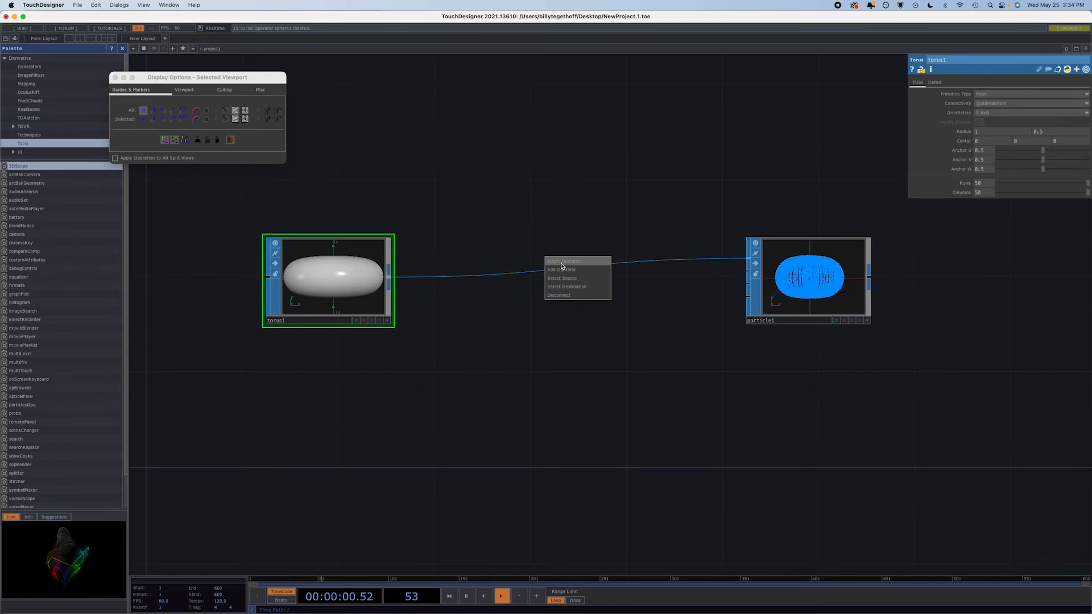
{"action": "left_click", "coordinate": [561, 262]}
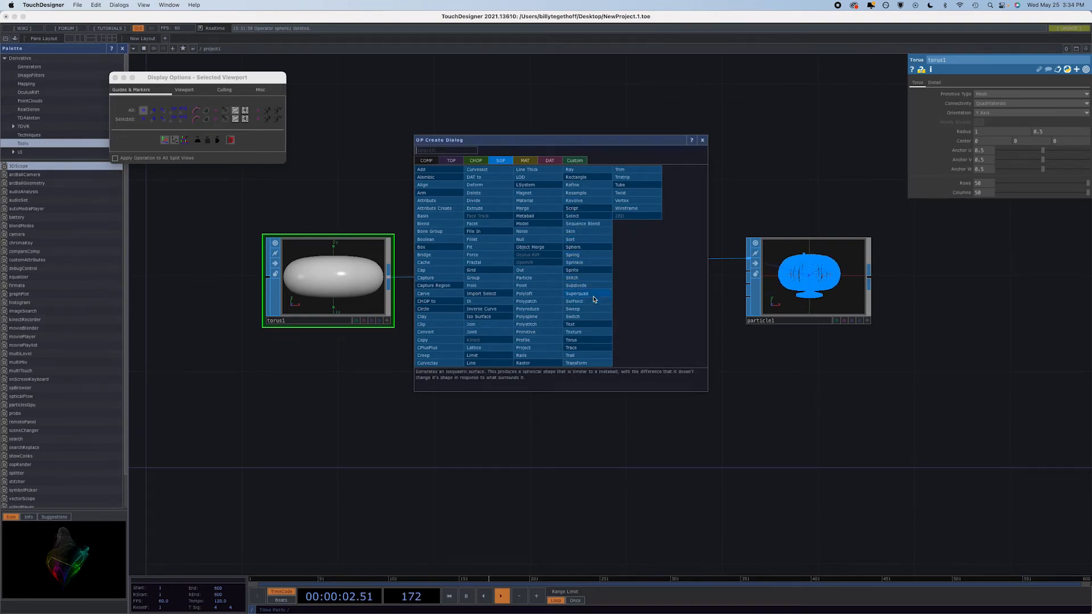
{"action": "left_click", "coordinate": [580, 240]}
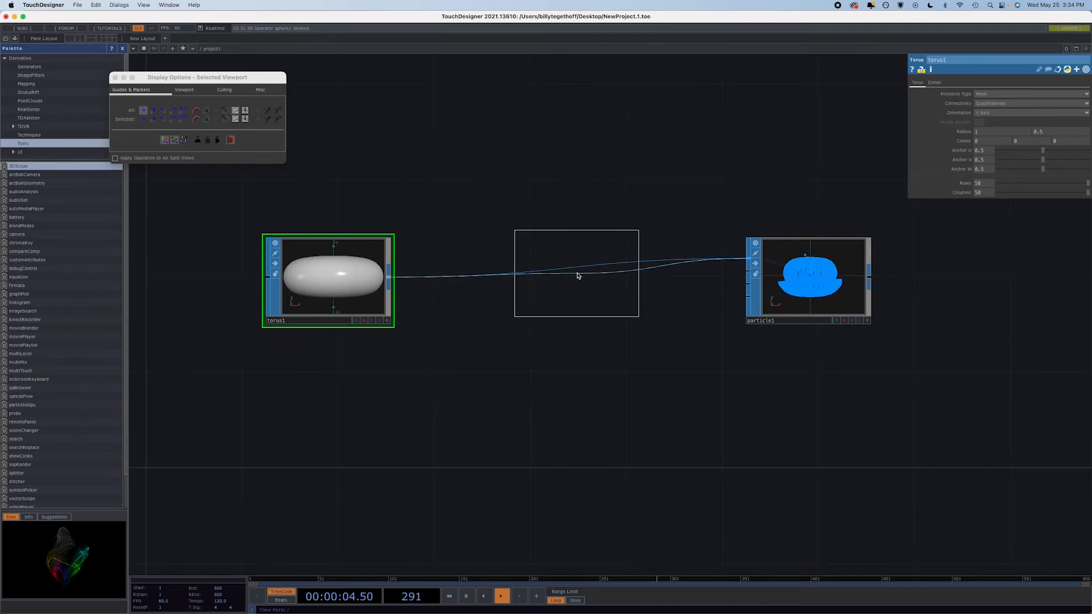
{"action": "left_click", "coordinate": [592, 259]}
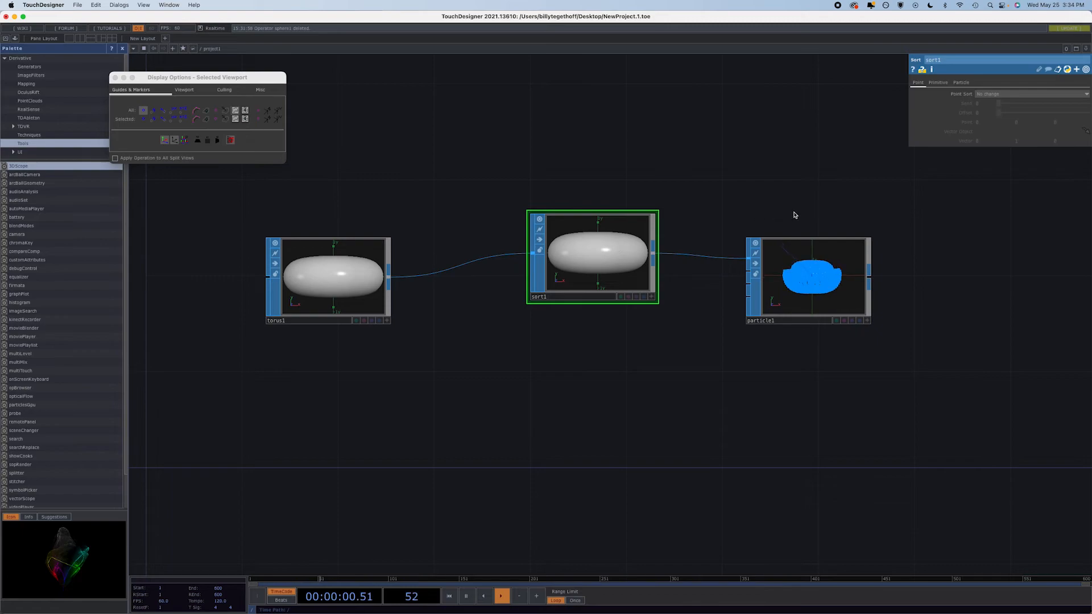
Step: Try the Sort node's Point Sort with By z and By y, and set it to By x
{"action": "scroll", "coordinate": [815, 276], "scroll_direction": "up", "scroll_amount": 5}
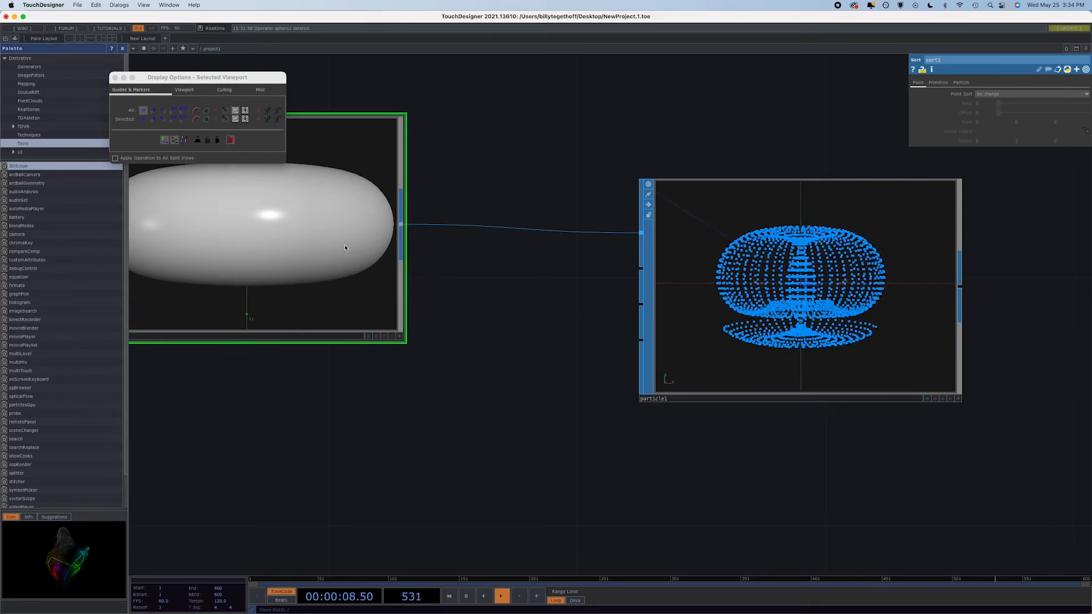
{"action": "left_click", "coordinate": [1000, 94]}
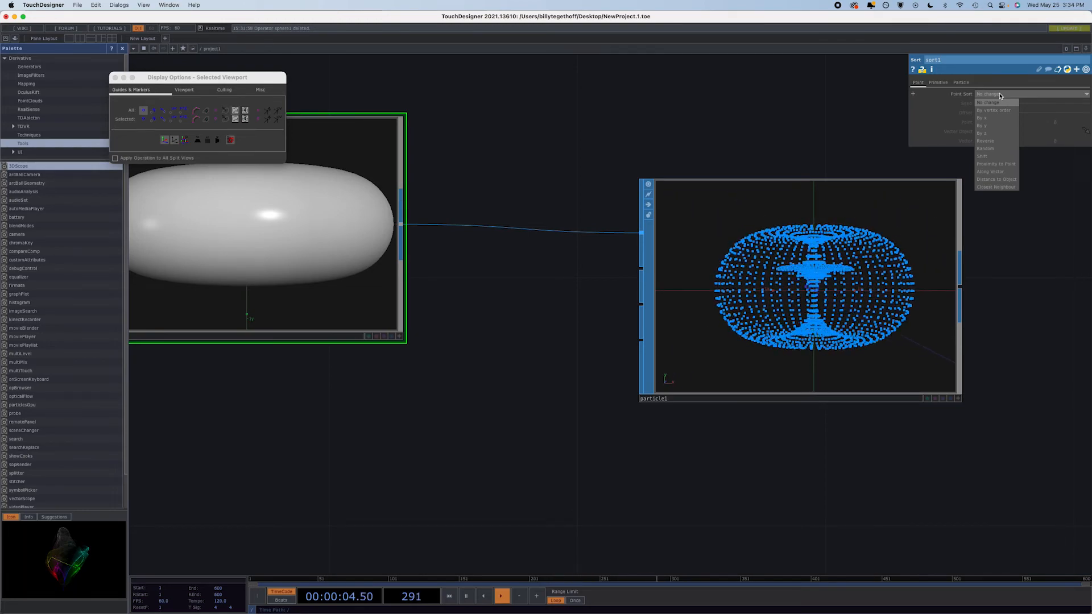
{"action": "left_click", "coordinate": [994, 139]}
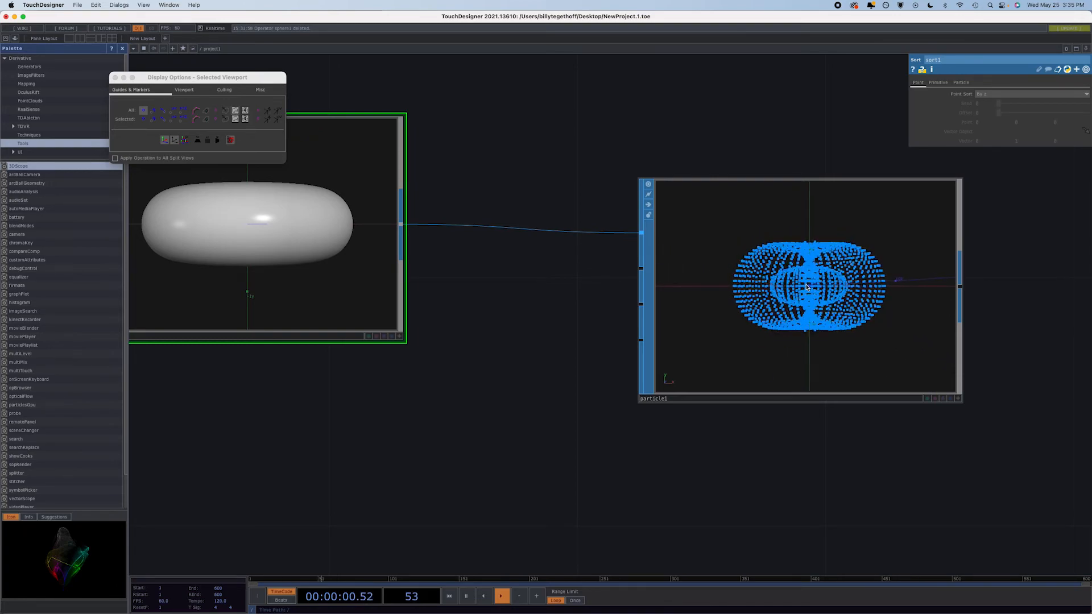
{"action": "left_click", "coordinate": [1021, 94]}
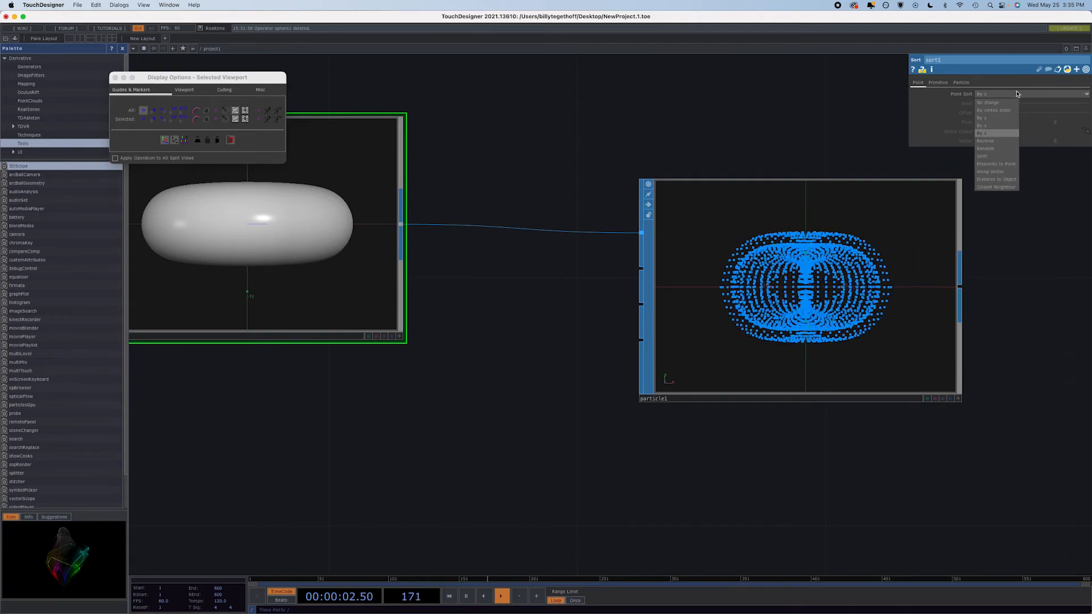
{"action": "left_click", "coordinate": [993, 126]}
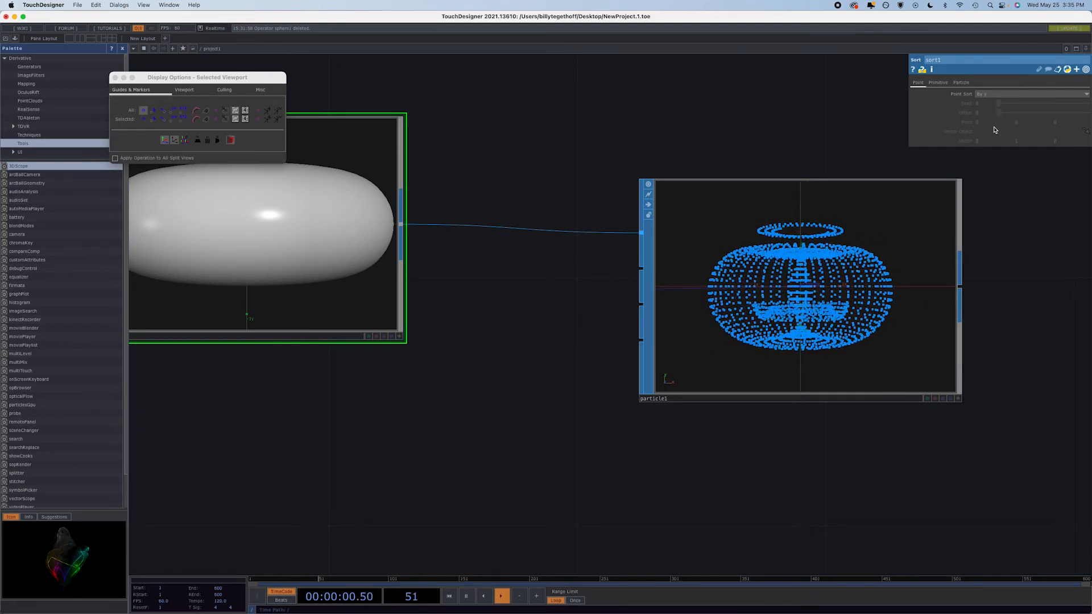
{"action": "left_click", "coordinate": [1002, 94]}
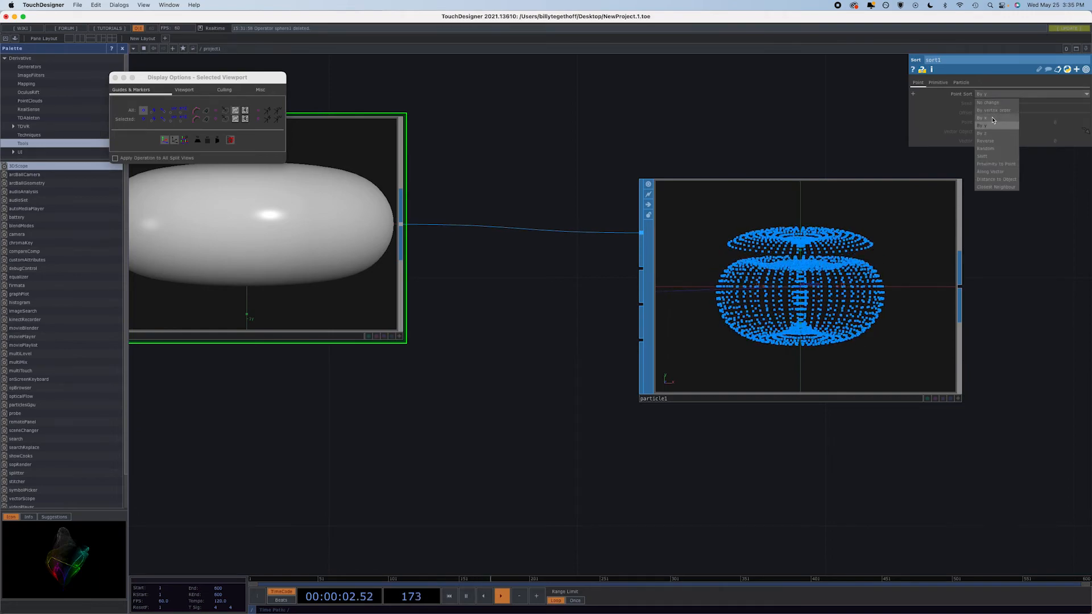
{"action": "left_click", "coordinate": [993, 118]}
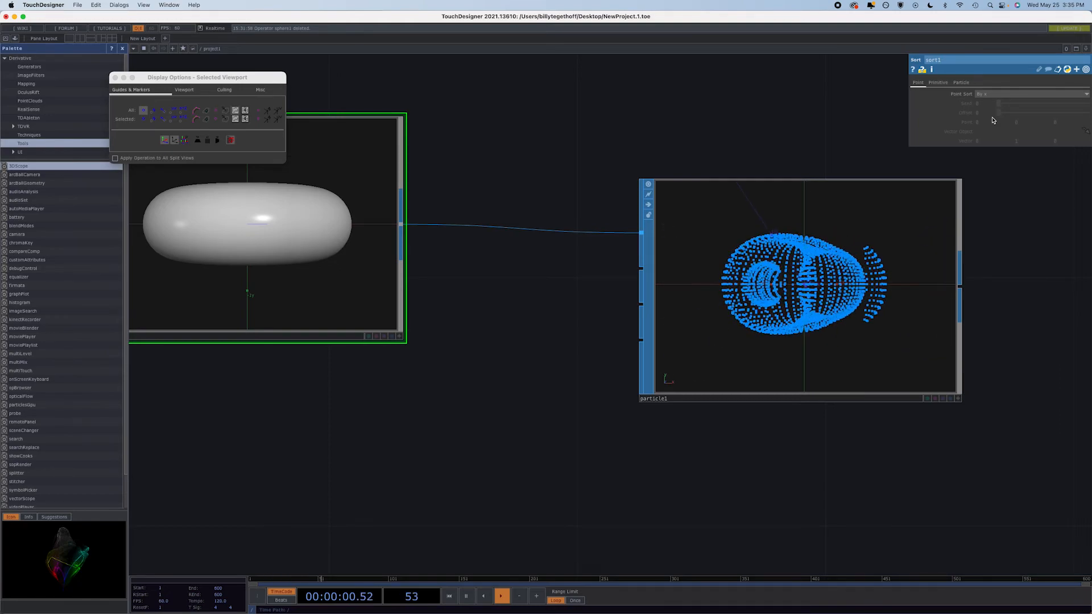
Step: Try the Sort node's Point Sort with Closest Neighbour, and set it to By z
{"action": "left_click", "coordinate": [993, 94]}
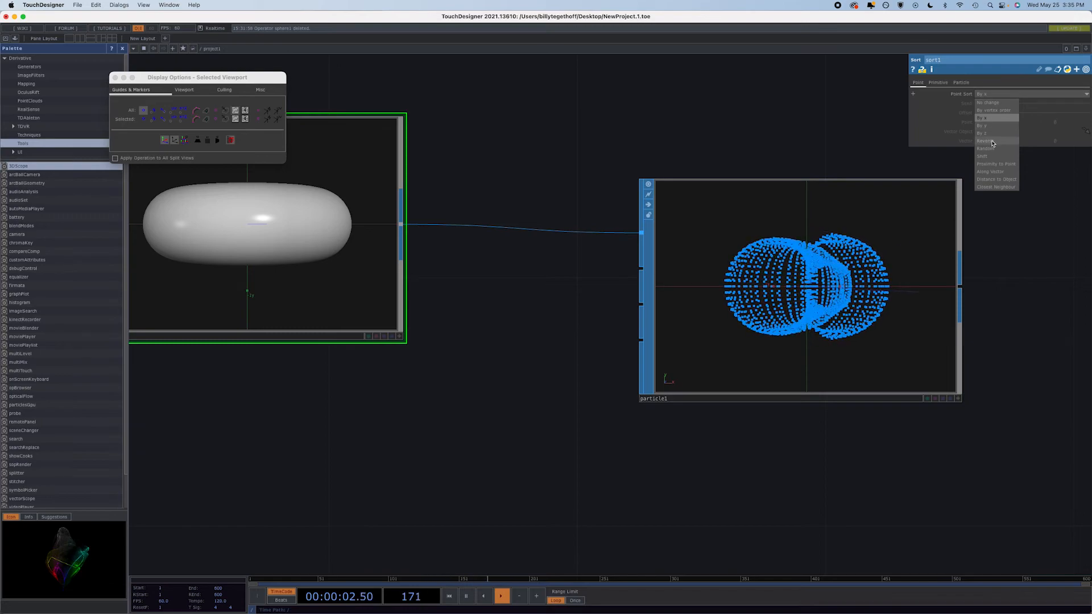
{"action": "left_click", "coordinate": [995, 187]}
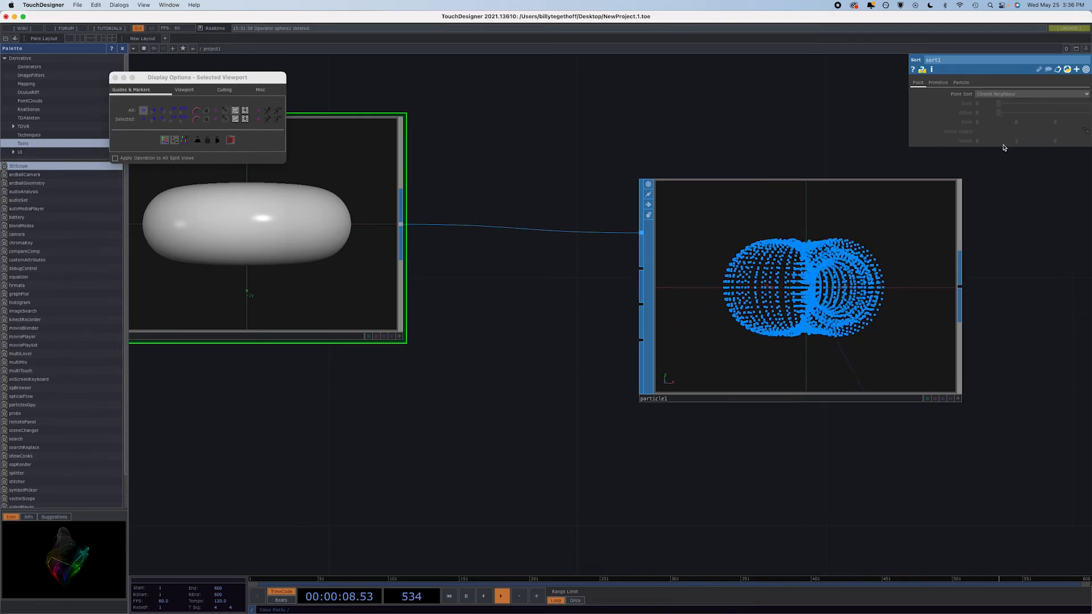
{"action": "left_click", "coordinate": [1011, 94]}
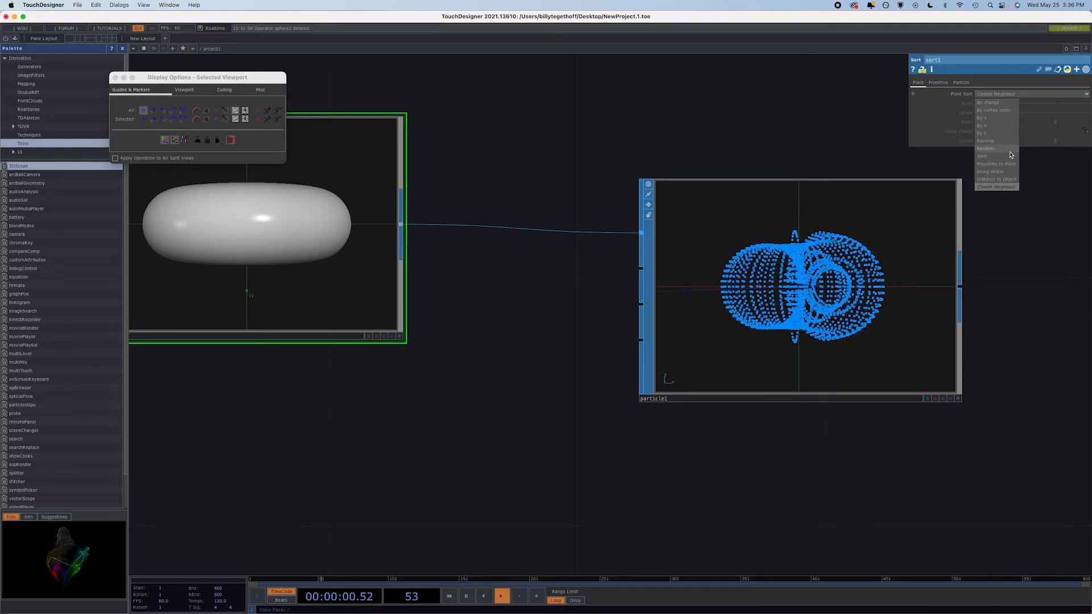
{"action": "left_click", "coordinate": [1004, 134]}
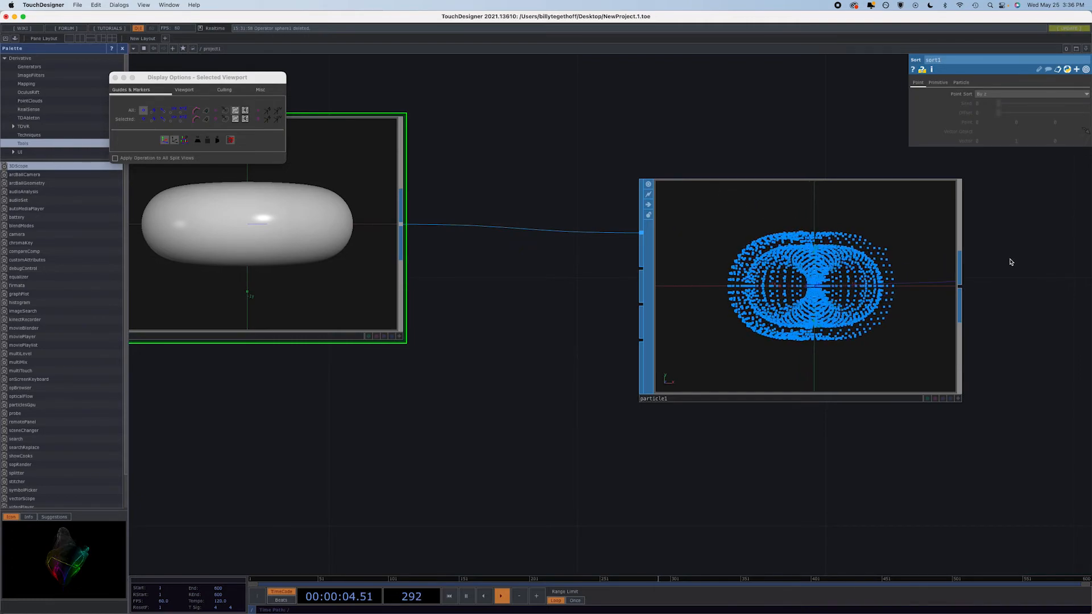
Step: Move the particle node farther away from the Sort node
{"action": "scroll", "coordinate": [896, 273], "scroll_direction": "down", "scroll_amount": 3}
{"action": "scroll", "coordinate": [897, 274], "scroll_direction": "down", "scroll_amount": 1}
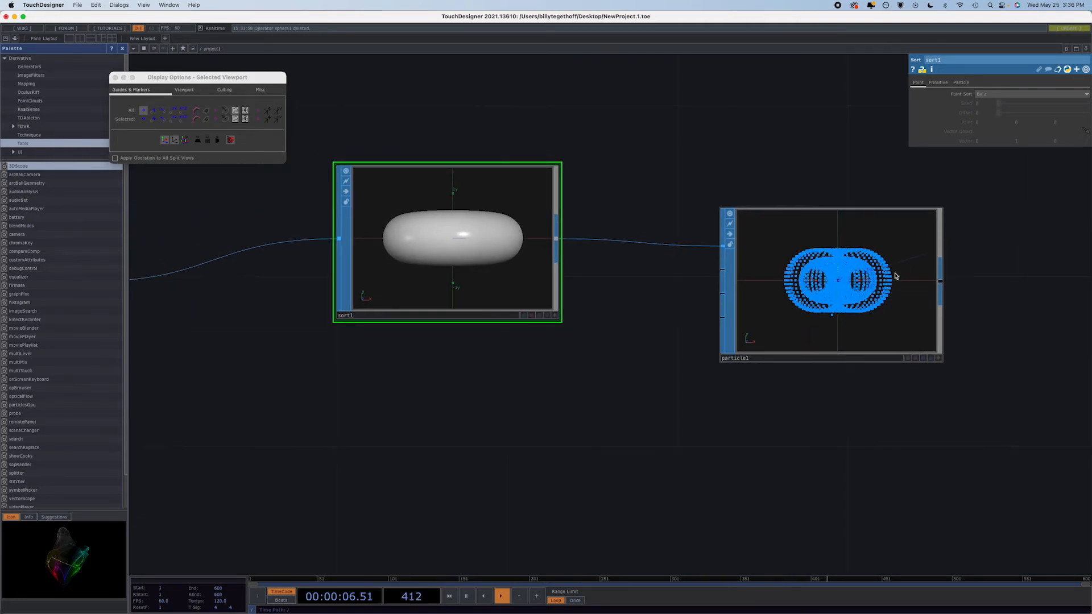
{"action": "left_click_drag", "start_coordinate": [850, 277], "coordinate": [935, 277]}
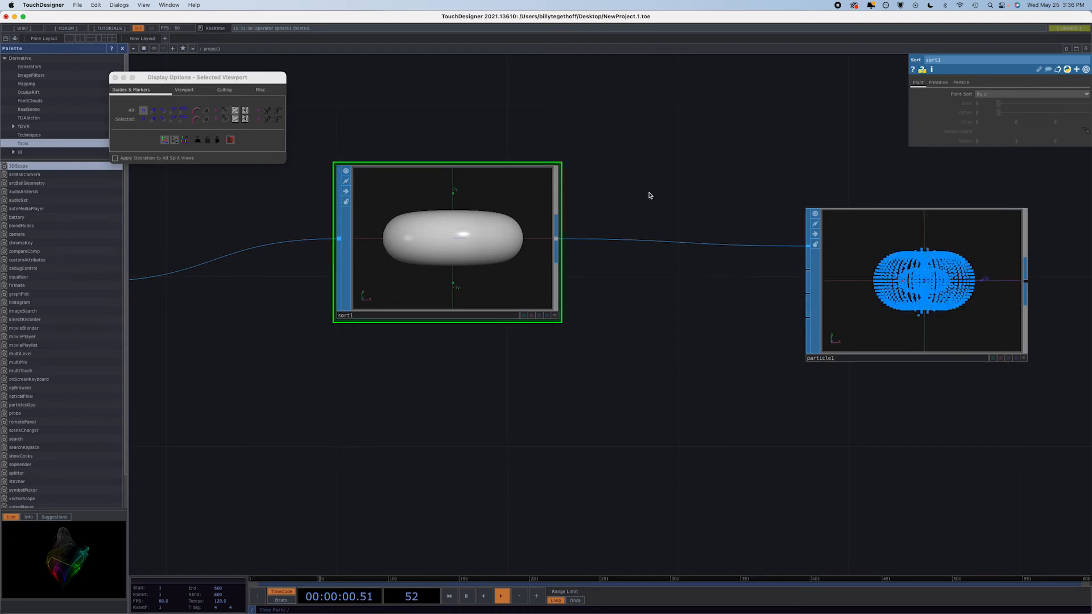
Step: Set the torus's two Radius values to 0.7 and 0.2, and check the emitted particles up close
{"action": "left_click_drag", "start_coordinate": [703, 193], "coordinate": [989, 168]}
{"action": "left_click", "coordinate": [353, 217]}
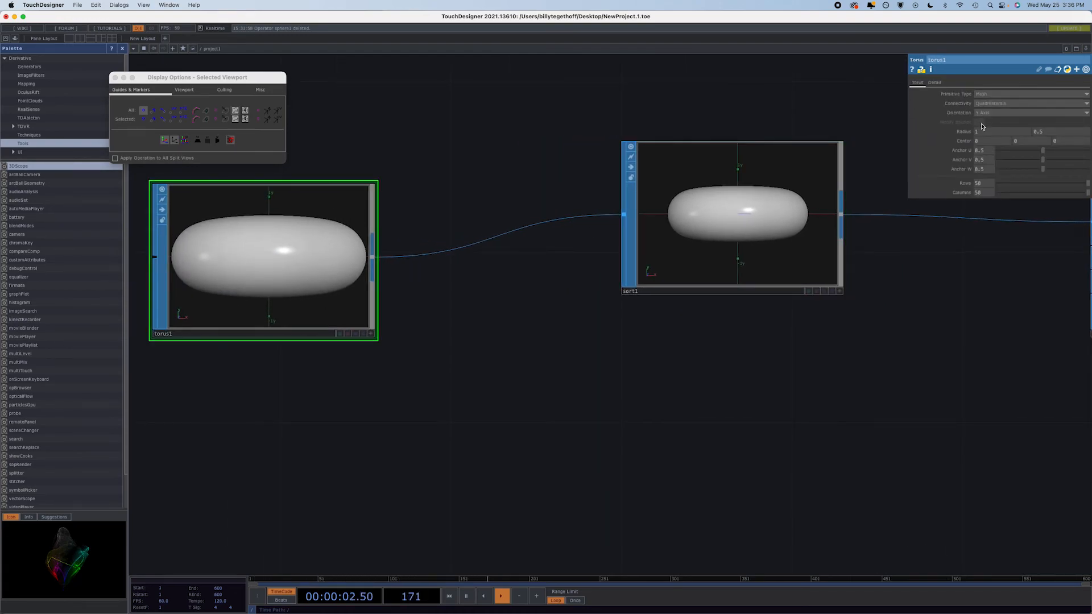
{"action": "scroll", "coordinate": [963, 135], "scroll_direction": "down", "scroll_amount": 1}
{"action": "middle_click_drag", "start_coordinate": [963, 135], "coordinate": [894, 136]}
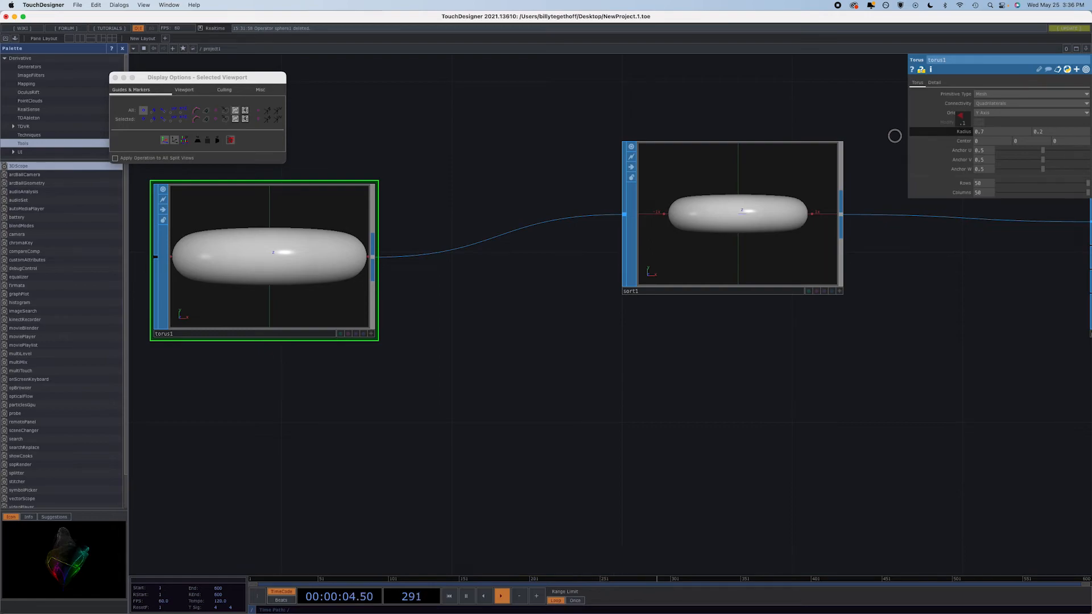
{"action": "middle_click_drag", "start_coordinate": [895, 136], "coordinate": [894, 136]}
{"action": "scroll", "coordinate": [864, 361], "scroll_direction": "down", "scroll_amount": 3}
{"action": "scroll", "coordinate": [926, 390], "scroll_direction": "down", "scroll_amount": 2}
{"action": "left_click_drag", "start_coordinate": [926, 391], "coordinate": [610, 366]}
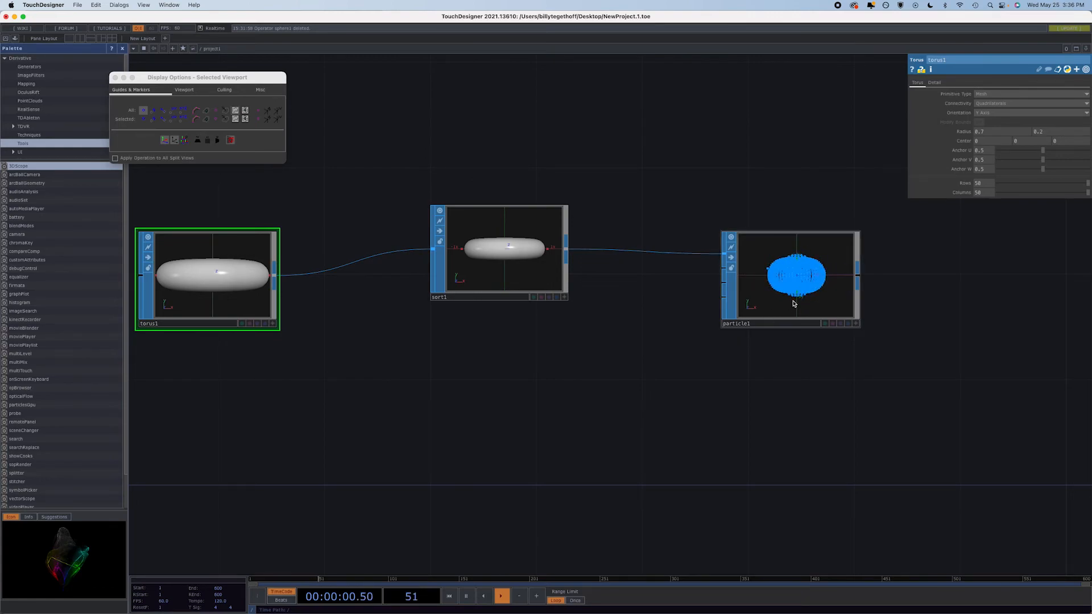
{"action": "scroll", "coordinate": [794, 303], "scroll_direction": "up", "scroll_amount": 5}
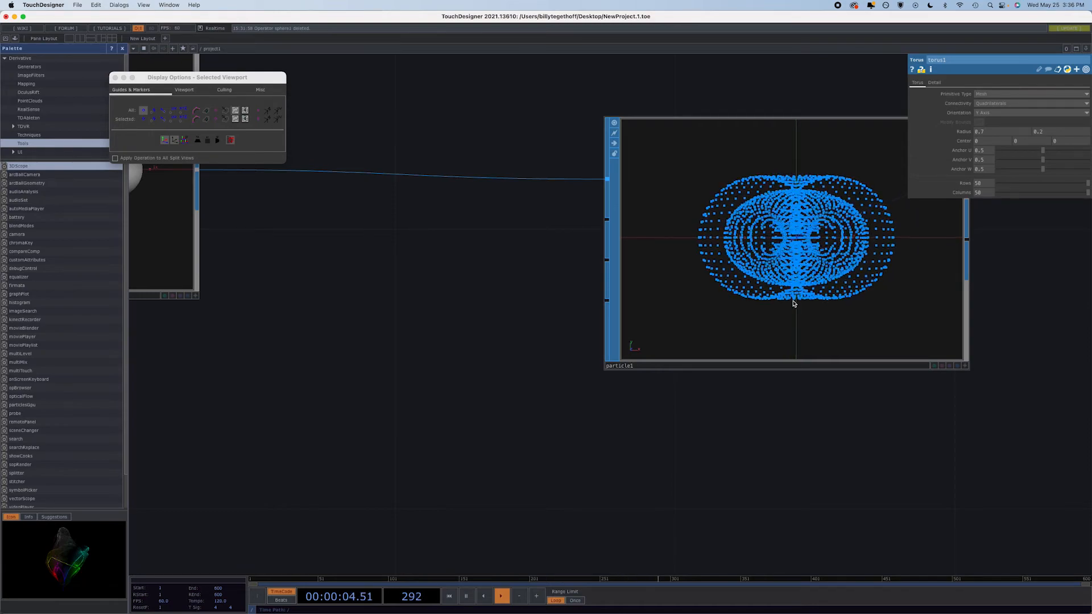
{"action": "scroll", "coordinate": [793, 304], "scroll_direction": "down", "scroll_amount": 6}
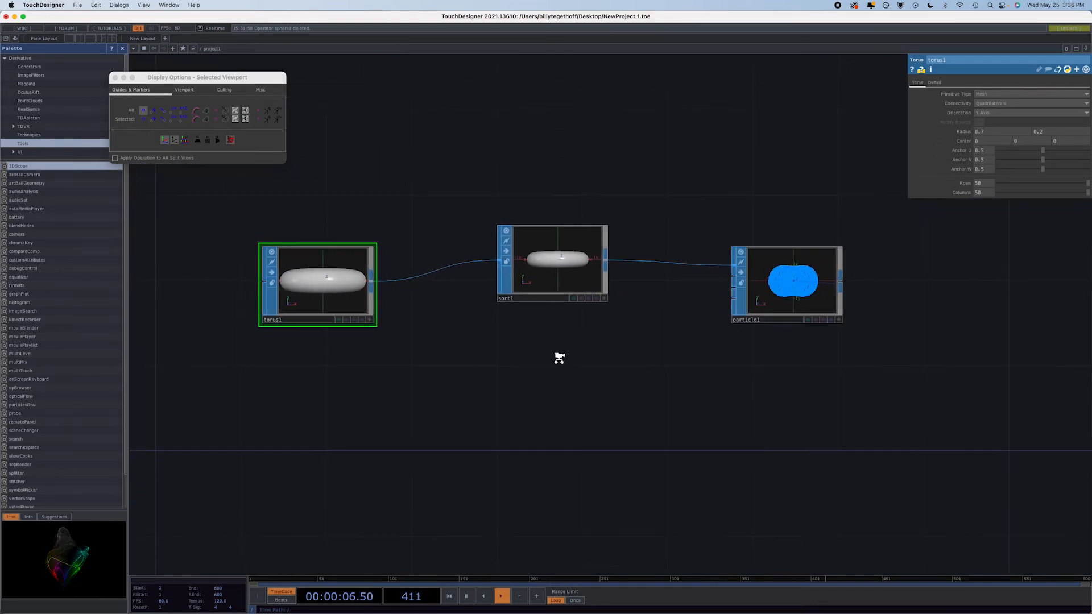
Step: Widen the gap between the torus and Sort nodes, and insert a Transform SOP on the wire between them
{"action": "scroll", "coordinate": [509, 312], "scroll_direction": "down", "scroll_amount": 3}
{"action": "left_click_drag", "start_coordinate": [372, 299], "coordinate": [295, 300]}
{"action": "left_click_drag", "start_coordinate": [553, 294], "coordinate": [630, 295]}
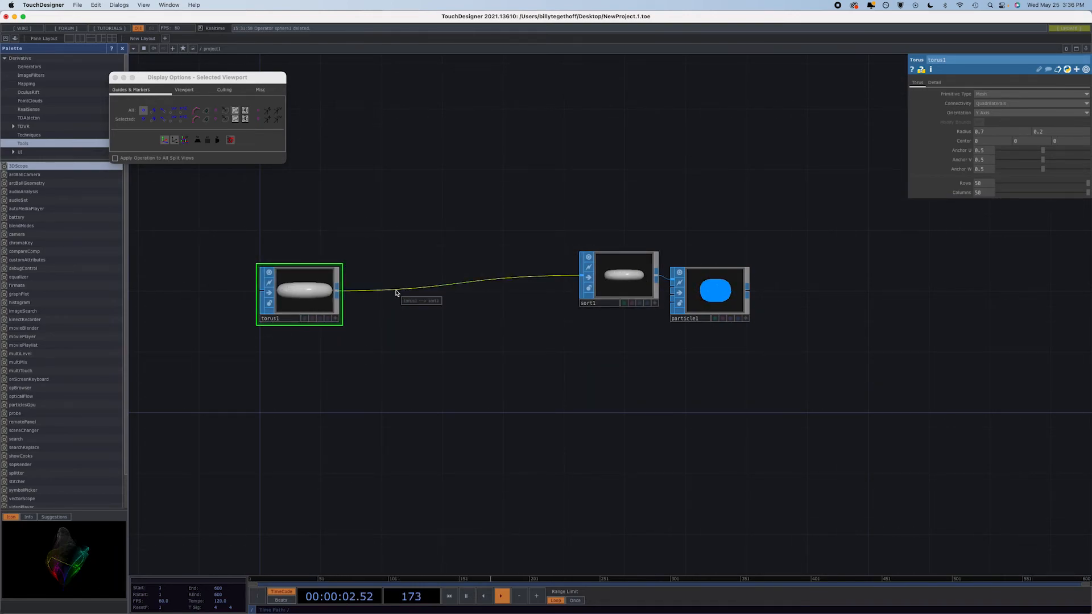
{"action": "right_click", "coordinate": [402, 290]}
{"action": "left_click", "coordinate": [417, 284]}
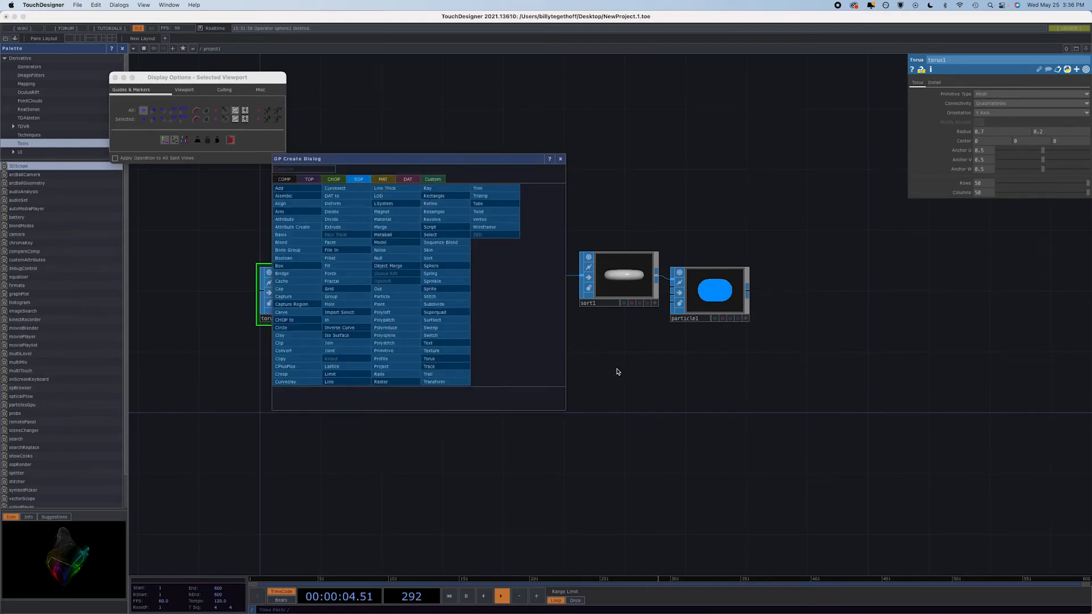
{"action": "left_click", "coordinate": [434, 382]}
{"action": "left_click", "coordinate": [407, 307]}
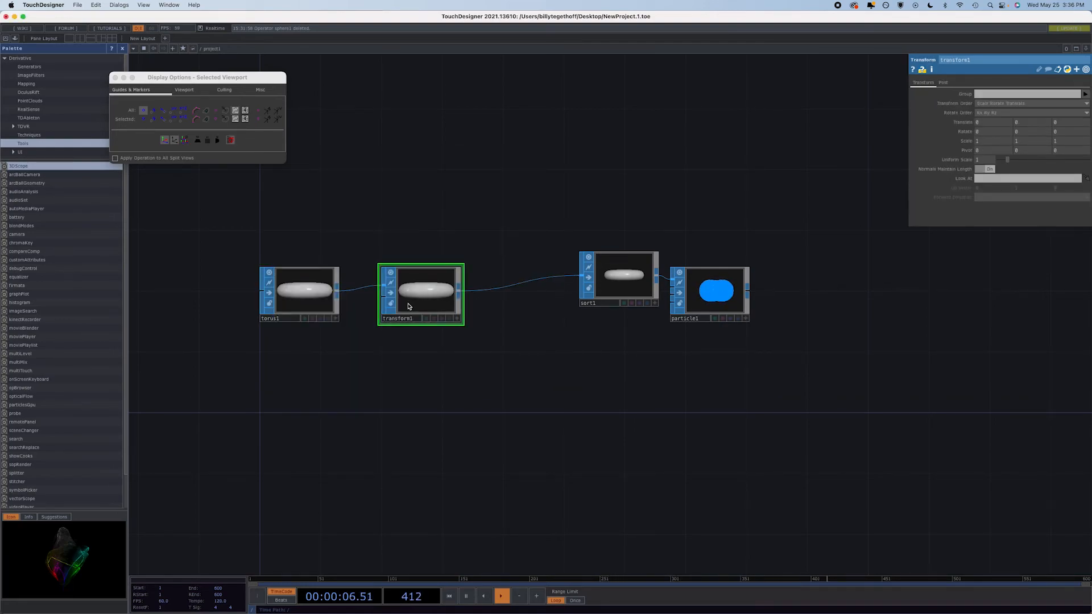
Step: Close the viewport's Display Options window, and enlarge the particle node's viewer
{"action": "left_click", "coordinate": [115, 78]}
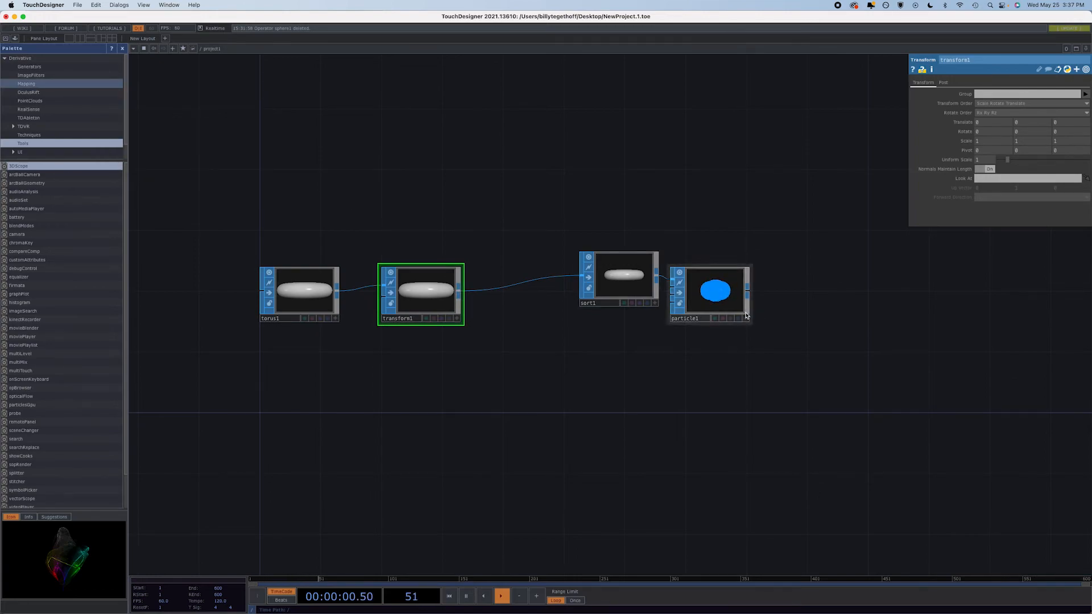
{"action": "scroll", "coordinate": [721, 310], "scroll_direction": "up", "scroll_amount": 4}
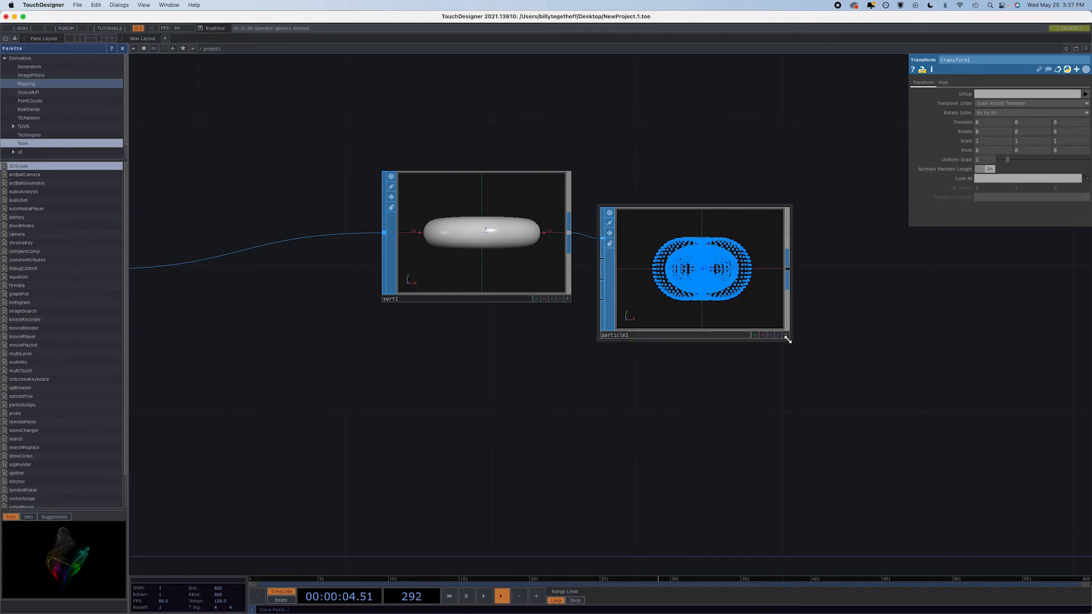
{"action": "left_click_drag", "start_coordinate": [787, 337], "coordinate": [1088, 539]}
{"action": "scroll", "coordinate": [816, 378], "scroll_direction": "down", "scroll_amount": 6}
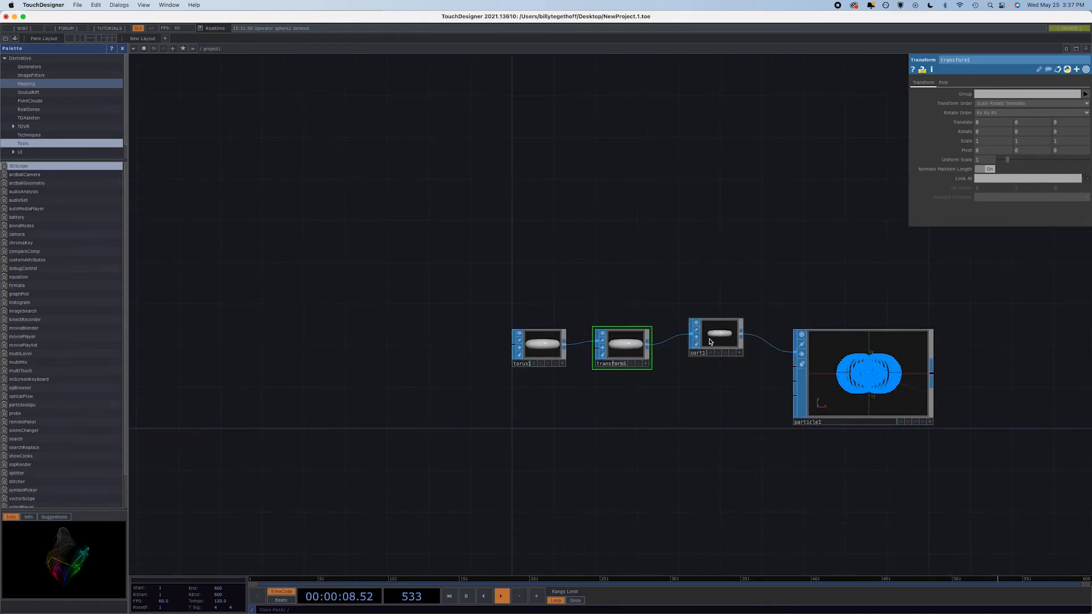
Step: Move the Sort node up and place the Transform node below it, closer to the particle node
{"action": "left_click_drag", "start_coordinate": [710, 342], "coordinate": [731, 283]}
{"action": "left_click_drag", "start_coordinate": [630, 351], "coordinate": [734, 361]}
{"action": "scroll", "coordinate": [885, 359], "scroll_direction": "up", "scroll_amount": 6}
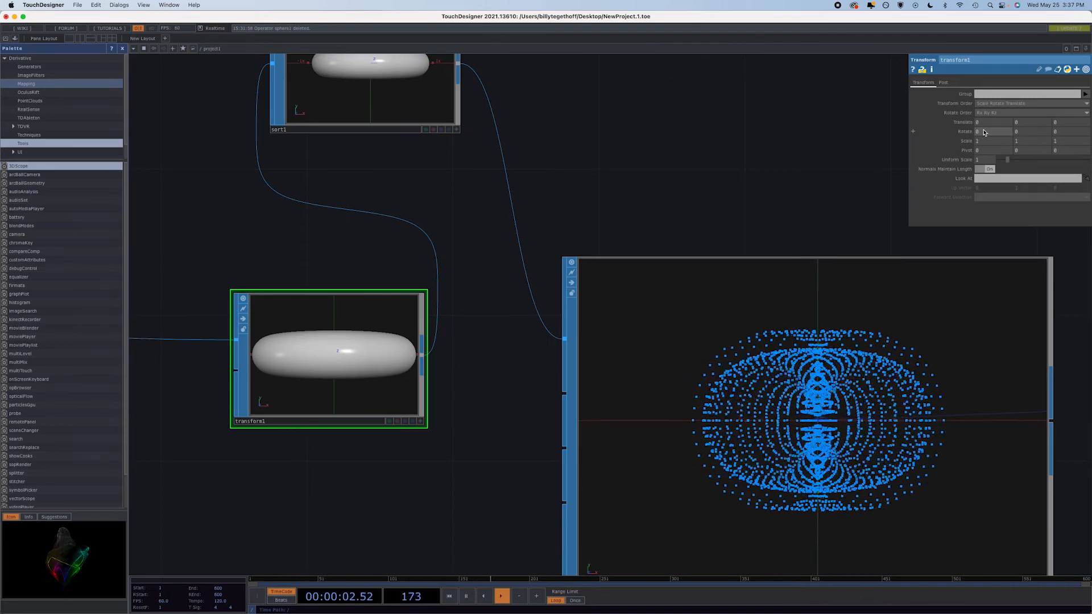
Step: Try rotating the torus about X and Z with the Transform node, and reset the rotation to 0
{"action": "middle_click_drag", "start_coordinate": [984, 132], "coordinate": [330, 24]}
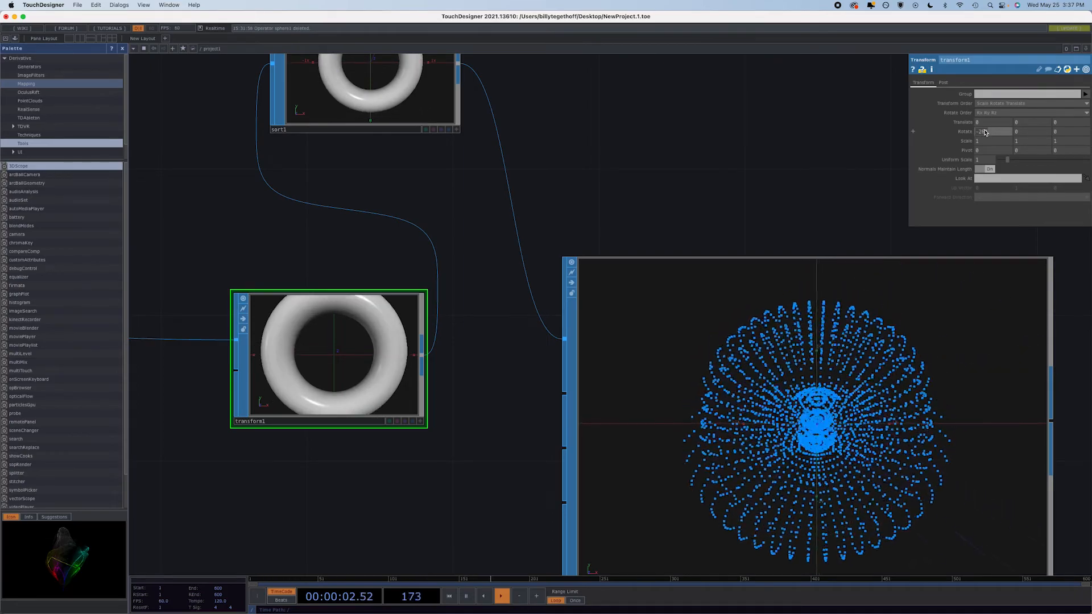
{"action": "left_click", "coordinate": [1036, 133]}
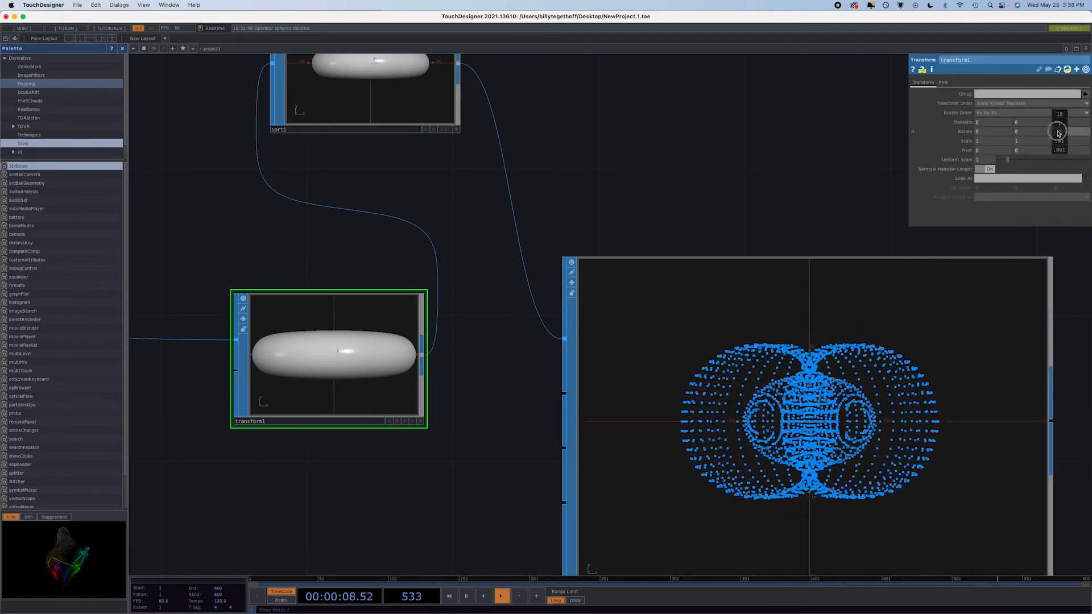
{"action": "middle_click_drag", "start_coordinate": [1057, 133], "coordinate": [1087, 252]}
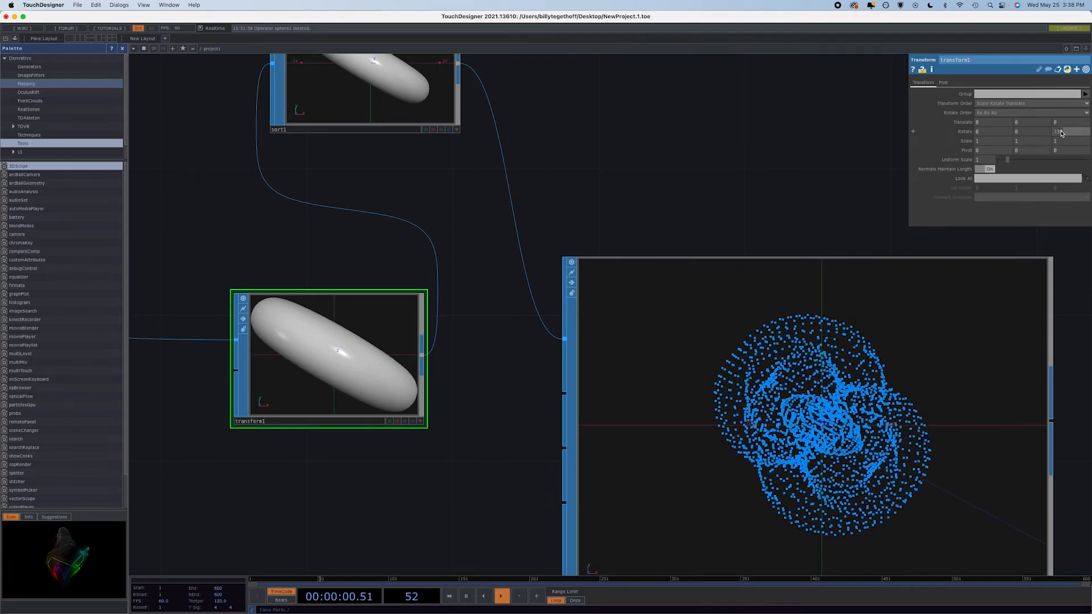
{"action": "scroll", "coordinate": [718, 136], "scroll_direction": "down", "scroll_amount": 5}
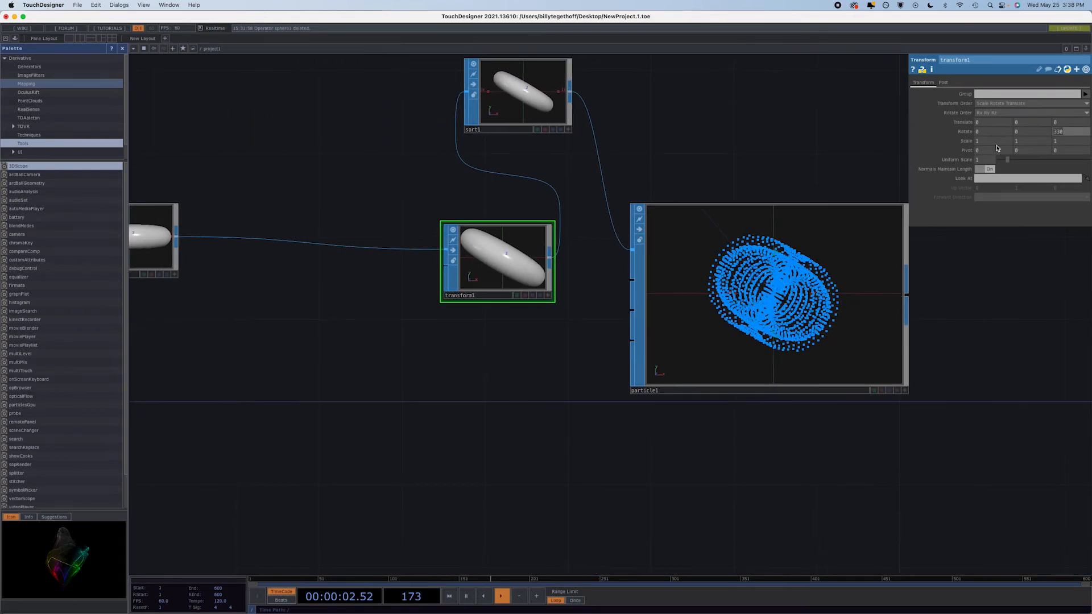
{"action": "type", "text": "0"}
{"action": "key", "text": "Return"}
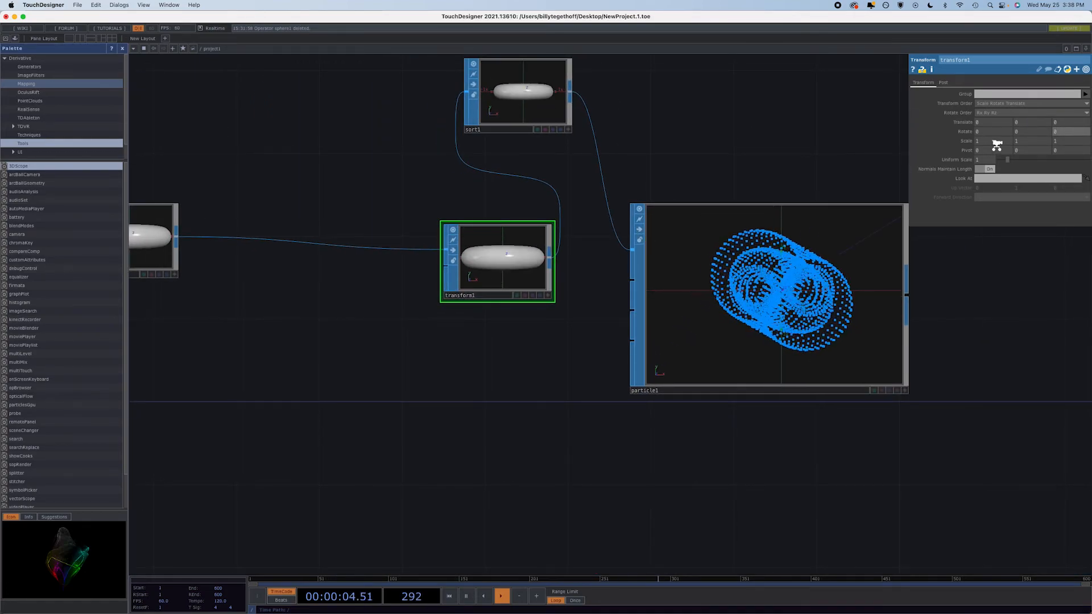
Step: Move the Transform node back beside the torus node, and line up the Sort node in the same row
{"action": "scroll", "coordinate": [996, 148], "scroll_direction": "down", "scroll_amount": 3}
{"action": "left_click_drag", "start_coordinate": [591, 236], "coordinate": [446, 224]}
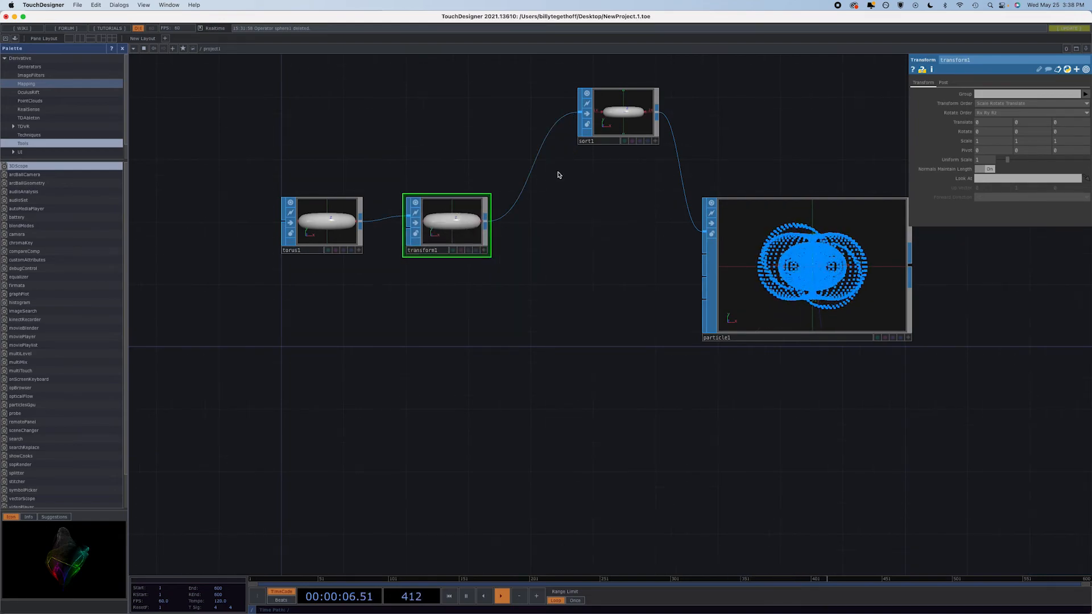
{"action": "left_click_drag", "start_coordinate": [626, 116], "coordinate": [610, 226]}
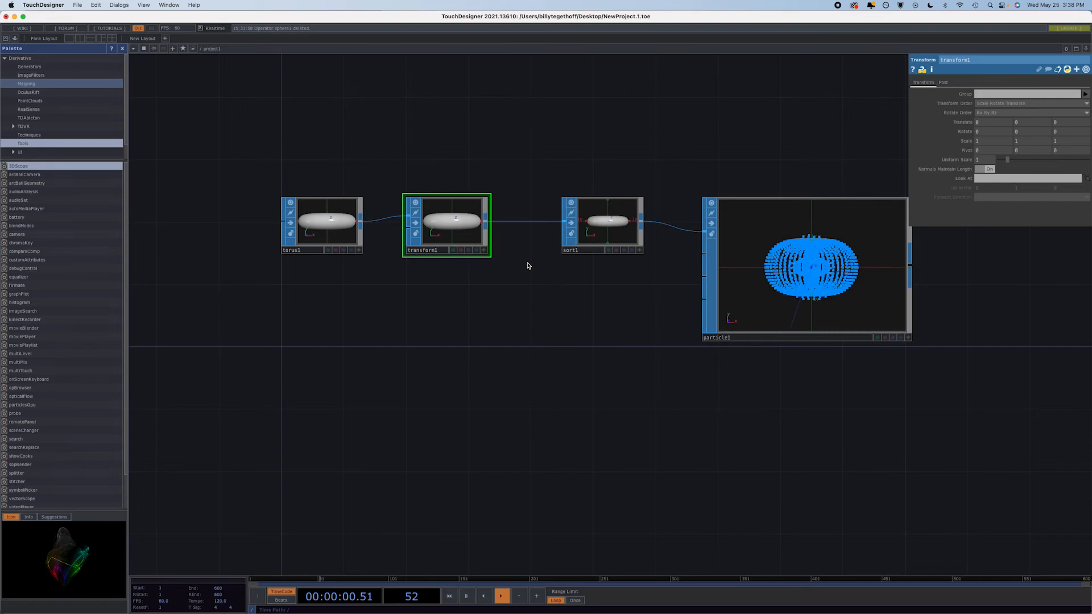
Step: Add a Pattern CHOP with its Type set to Ramp, and place it above the torus node
{"action": "key", "text": "Tab"}
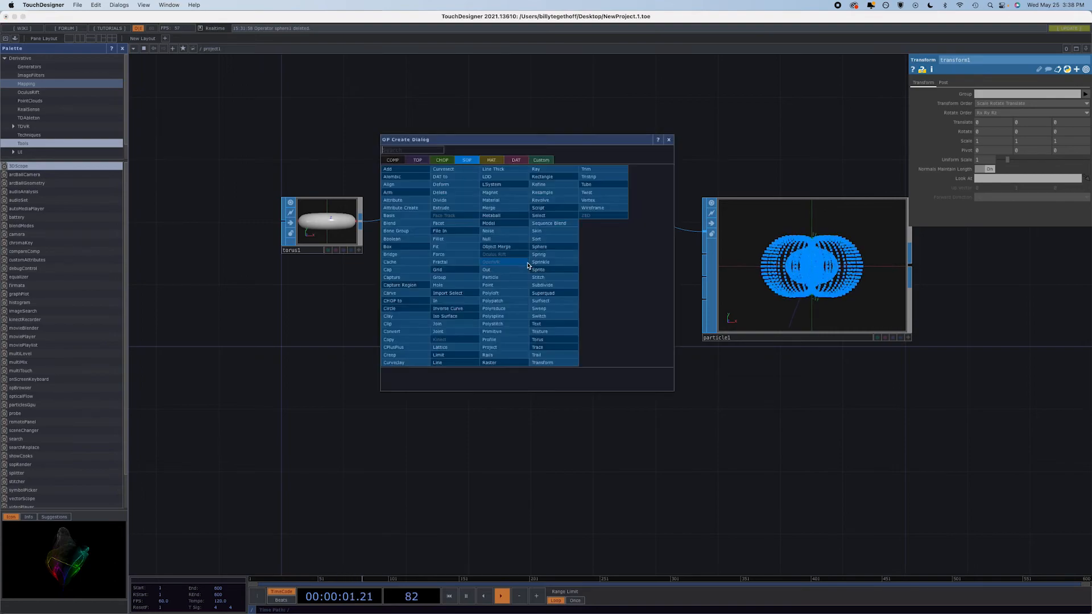
{"action": "left_click", "coordinate": [441, 160]}
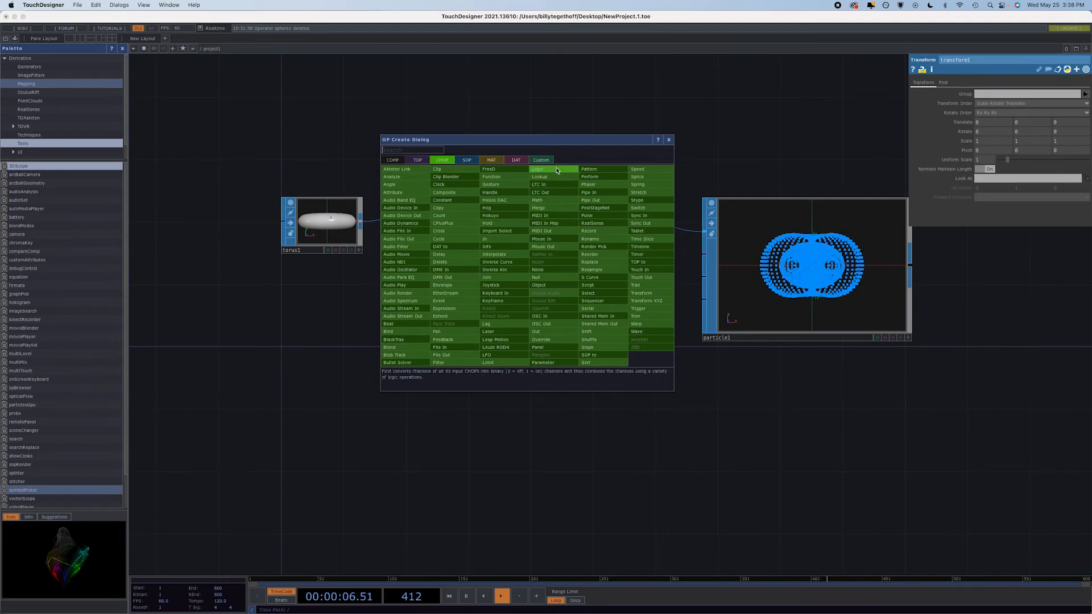
{"action": "left_click", "coordinate": [596, 169]}
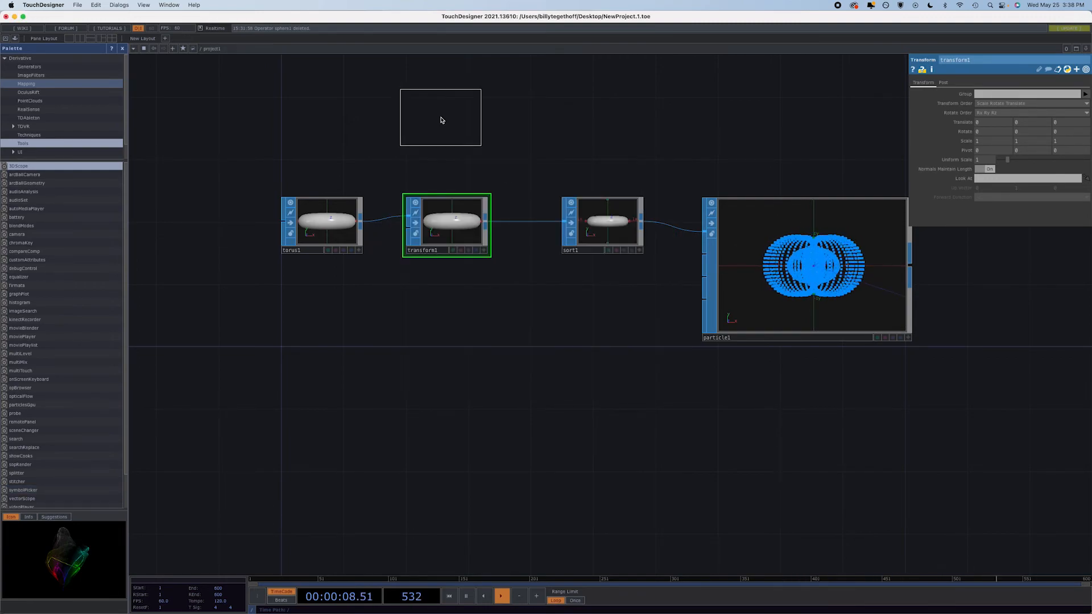
{"action": "left_click", "coordinate": [441, 120]}
{"action": "left_click", "coordinate": [1044, 95]}
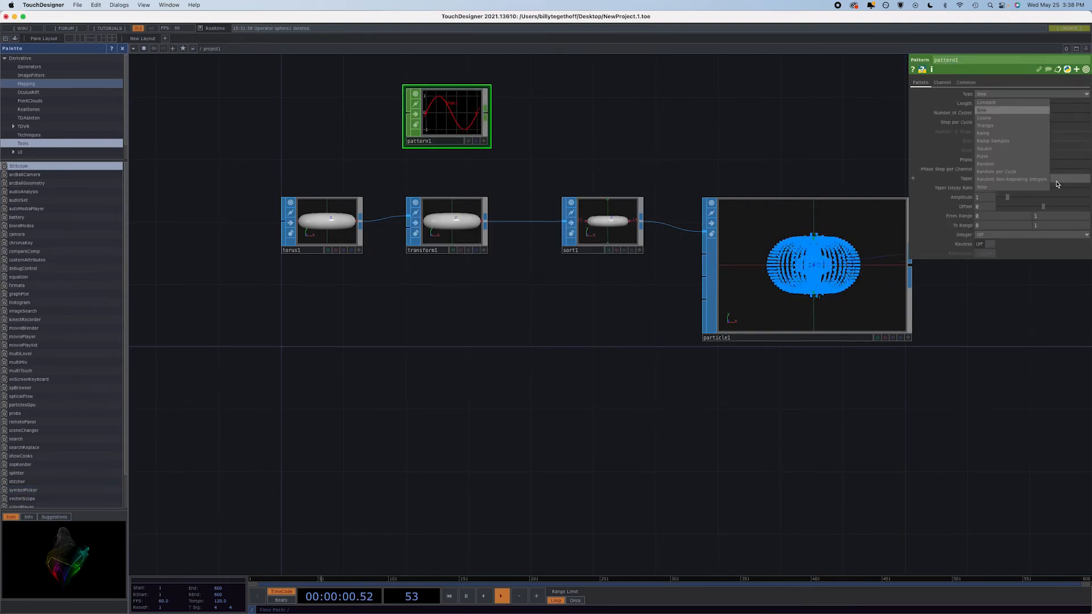
{"action": "left_click", "coordinate": [996, 133]}
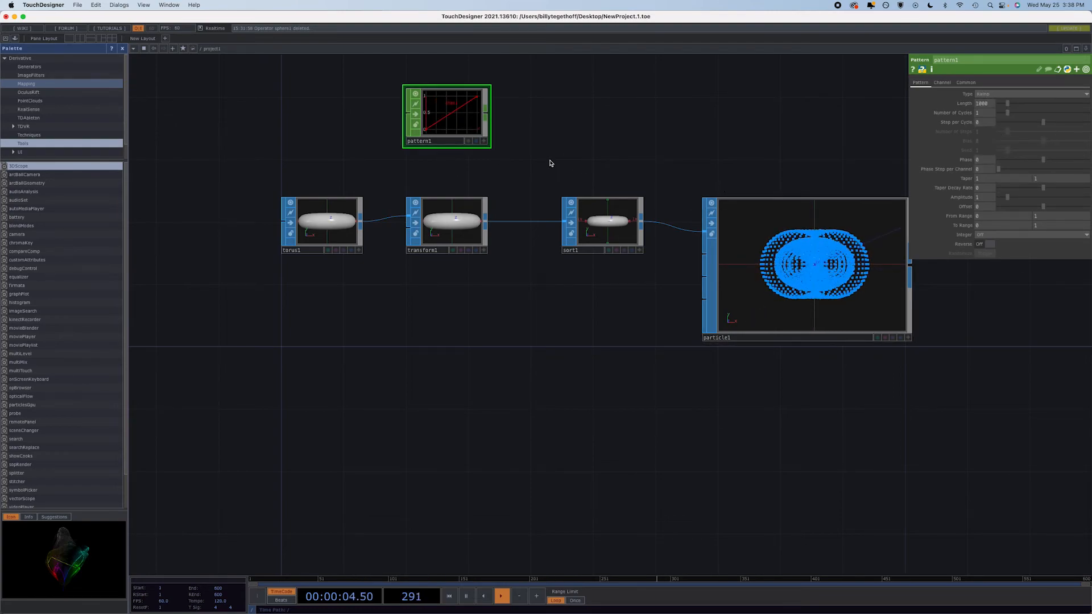
{"action": "left_click_drag", "start_coordinate": [462, 130], "coordinate": [353, 130]}
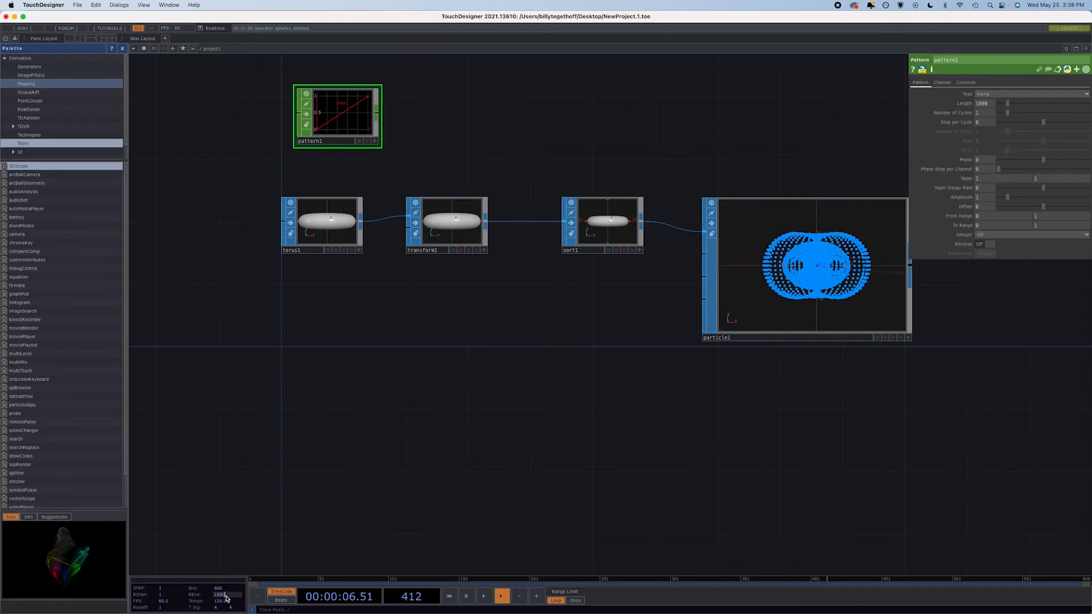
Step: Set the timeline's End and REnd to 1800, and move the Pattern node above the Transform node
{"action": "left_click", "coordinate": [219, 588]}
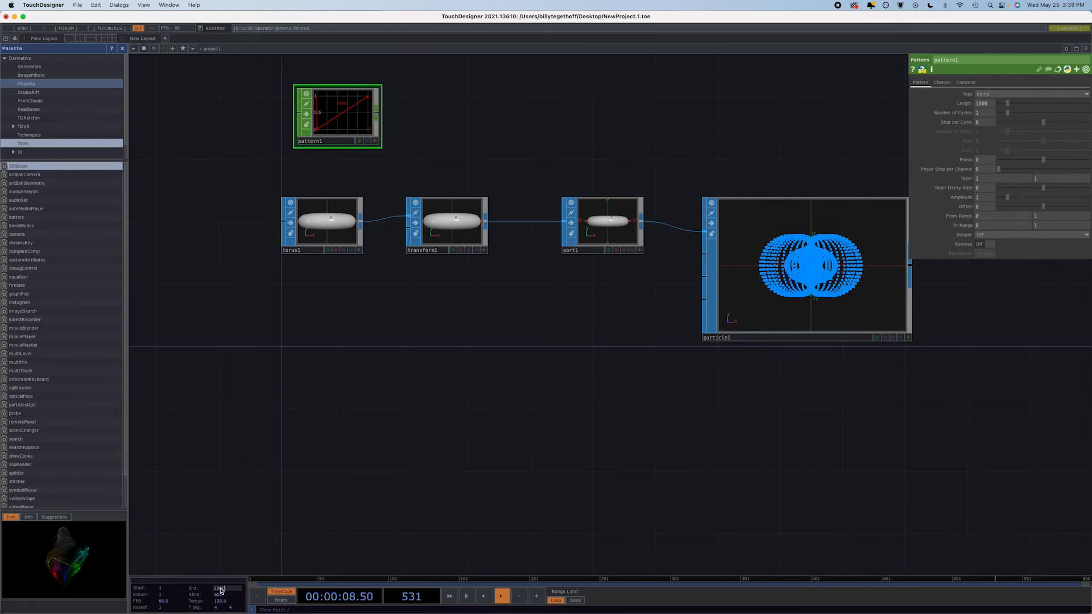
{"action": "left_click", "coordinate": [217, 595]}
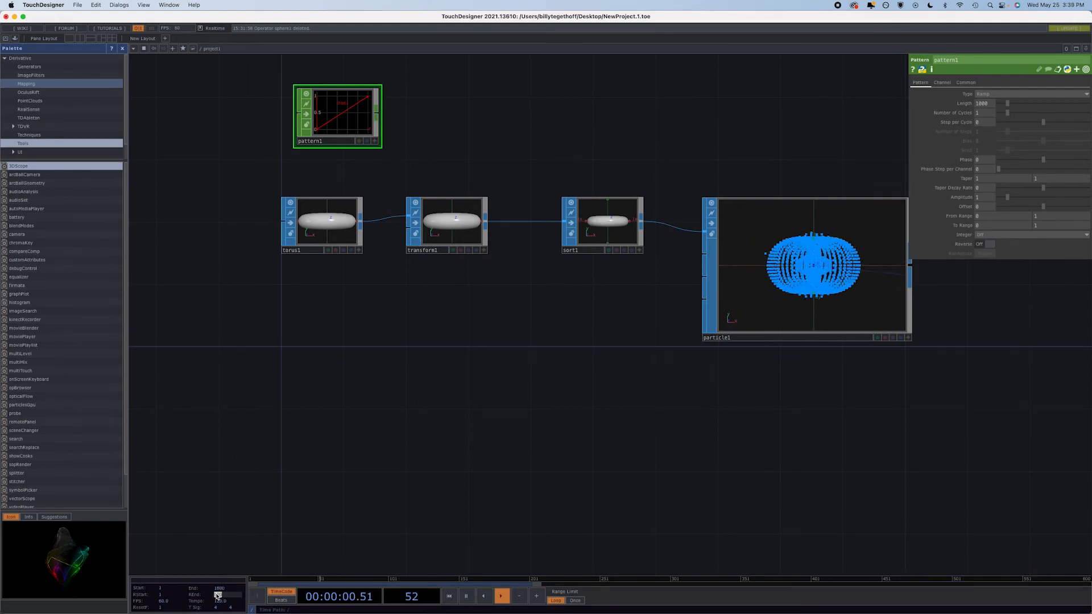
{"action": "type", "text": "1800"}
{"action": "key", "text": "Return"}
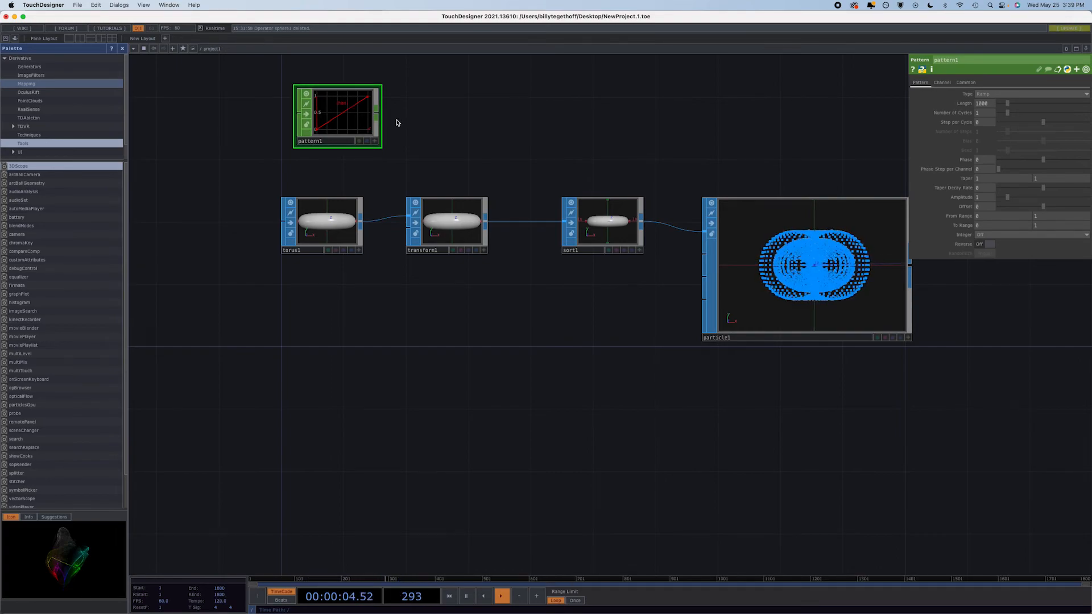
{"action": "left_click_drag", "start_coordinate": [337, 118], "coordinate": [438, 140]}
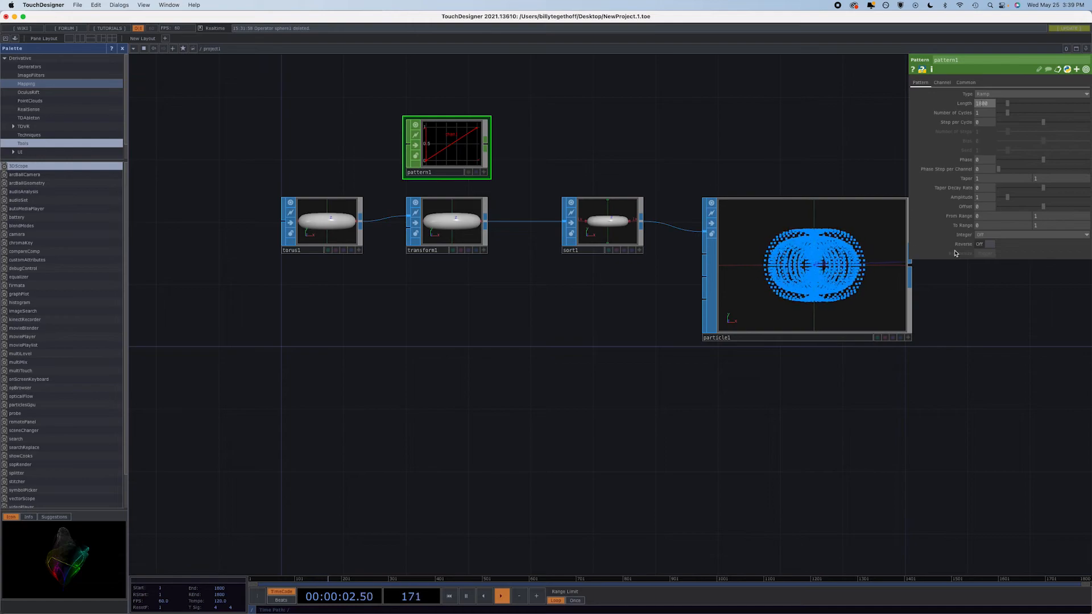
Step: Set the Pattern node's Length to 1800, move it up, and connect a Math CHOP to its output
{"action": "left_click_drag", "start_coordinate": [465, 149], "coordinate": [434, 119]}
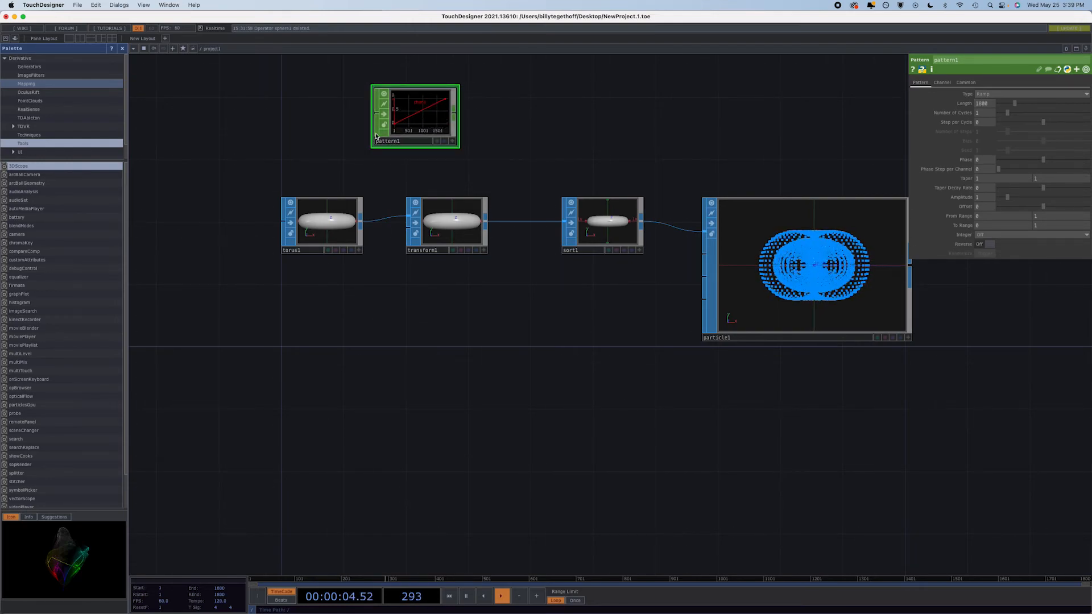
{"action": "left_click", "coordinate": [454, 114]}
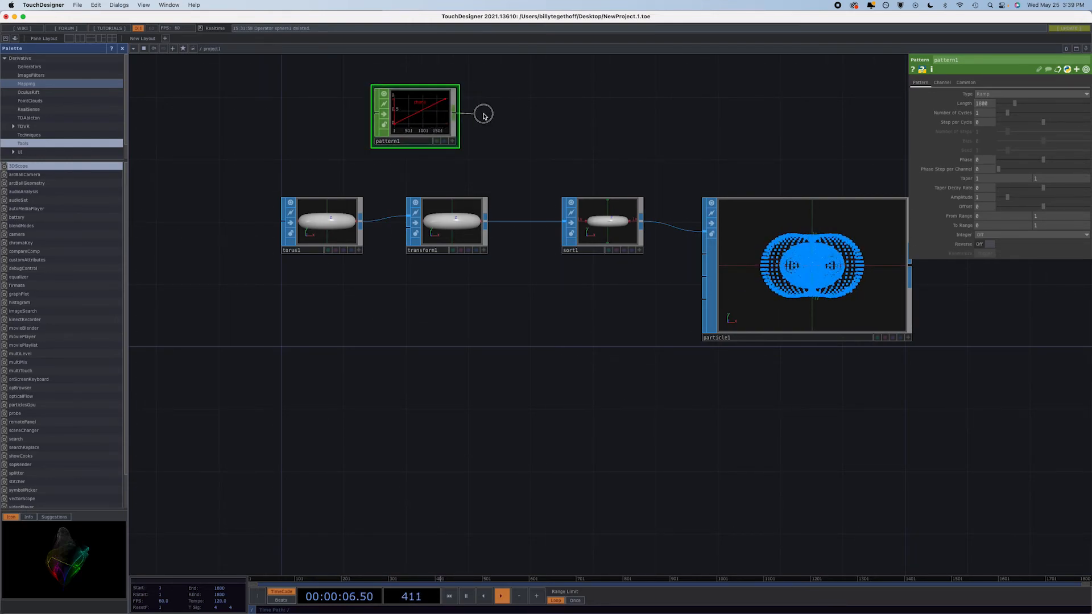
{"action": "left_click", "coordinate": [531, 113]}
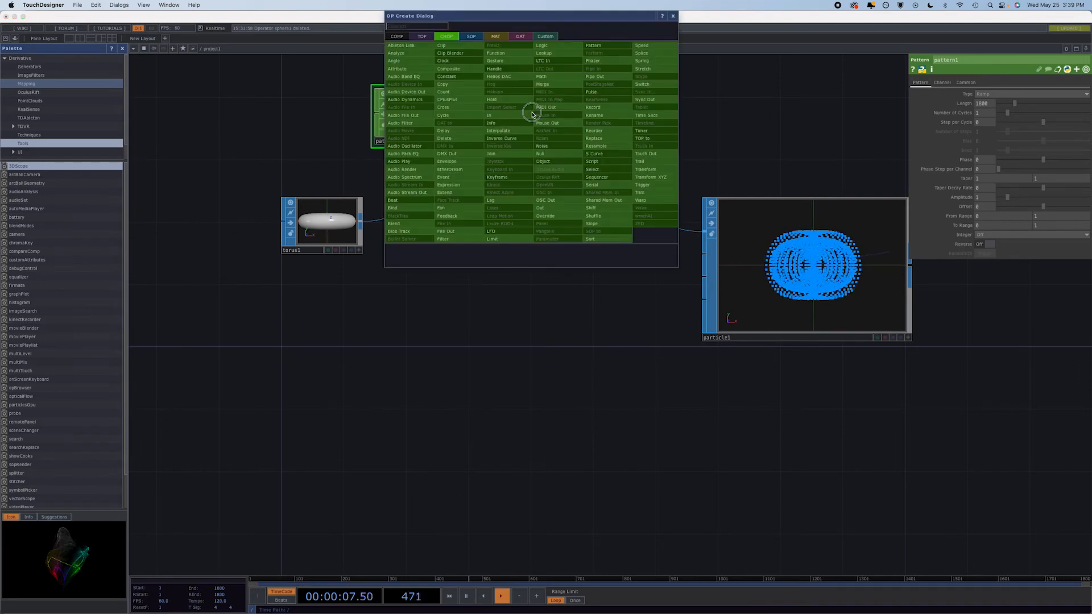
{"action": "left_click", "coordinate": [556, 79]}
{"action": "left_click", "coordinate": [553, 116]}
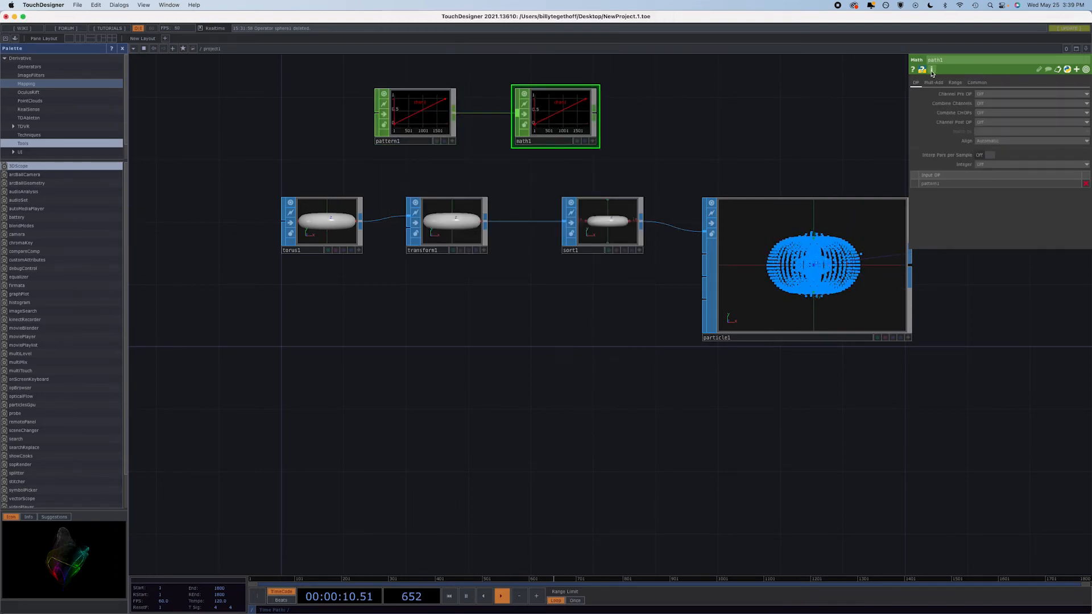
Step: Set the upper value of the Math node's To Range to 360
{"action": "left_click", "coordinate": [960, 85]}
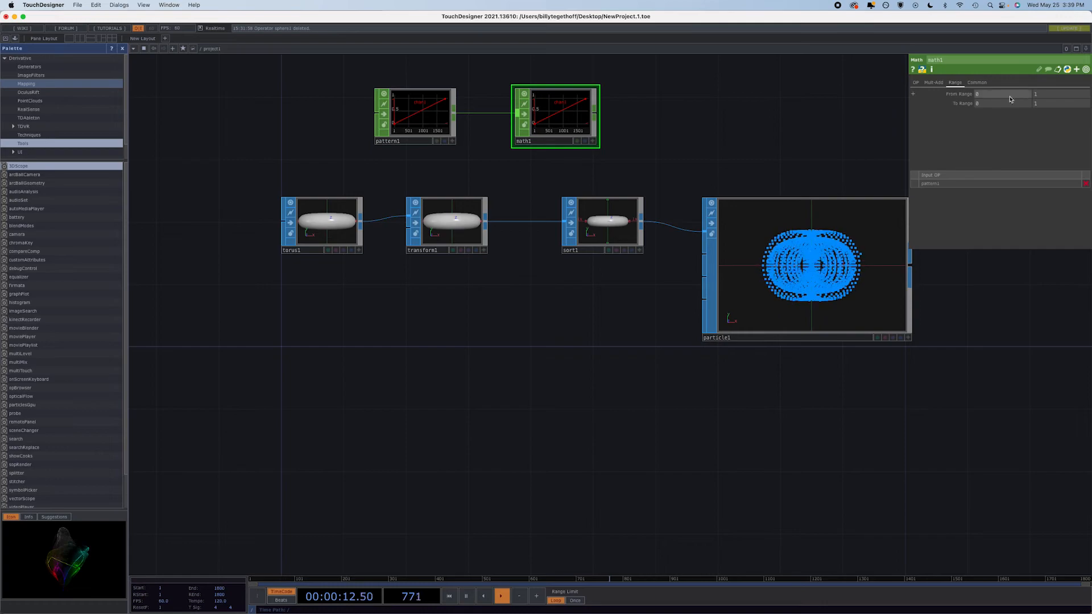
{"action": "left_click", "coordinate": [1055, 103]}
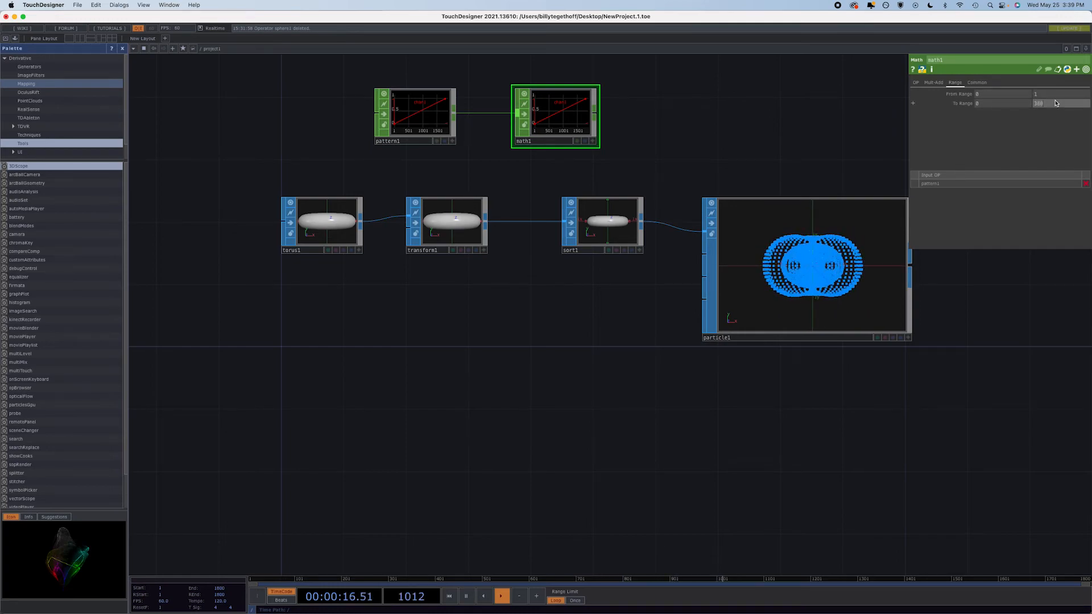
{"action": "key", "text": "Return"}
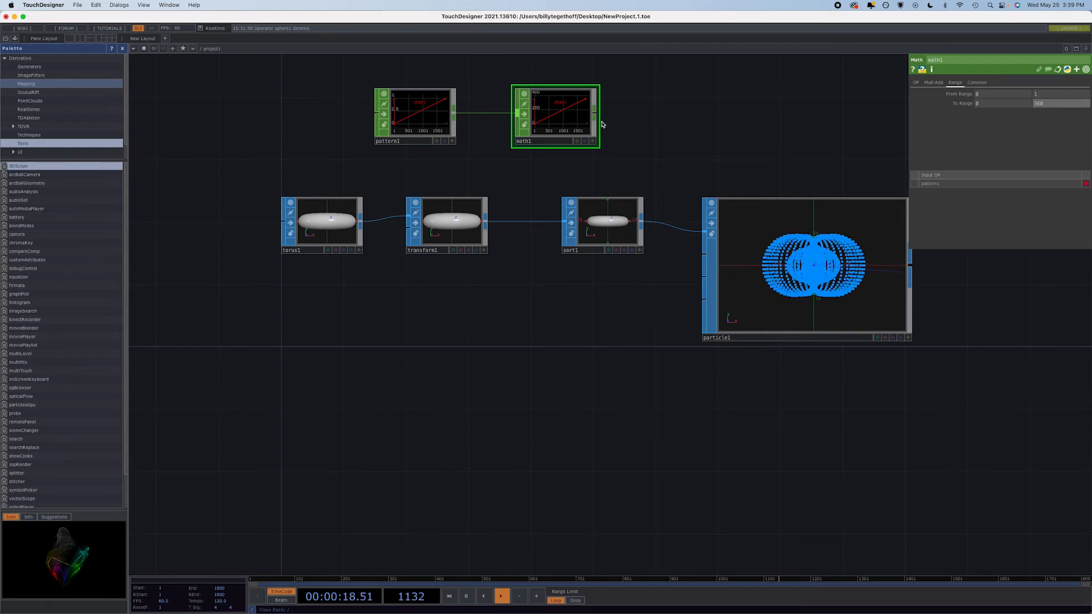
Step: Move the Math node closer to the Pattern node and connect a Null CHOP to the Math output
{"action": "left_click_drag", "start_coordinate": [577, 117], "coordinate": [614, 114]}
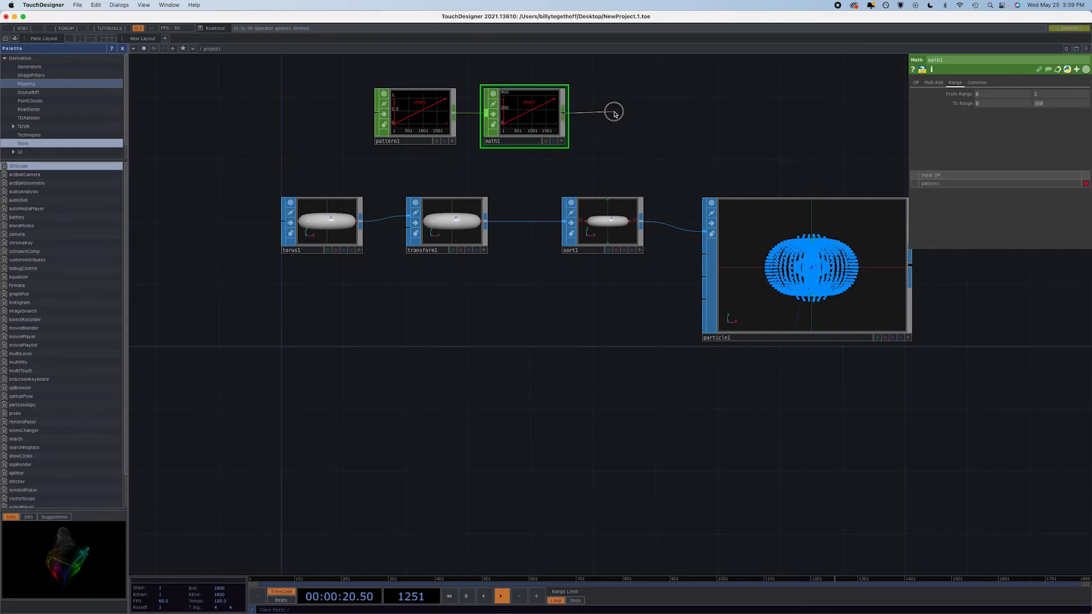
{"action": "left_click", "coordinate": [614, 114]}
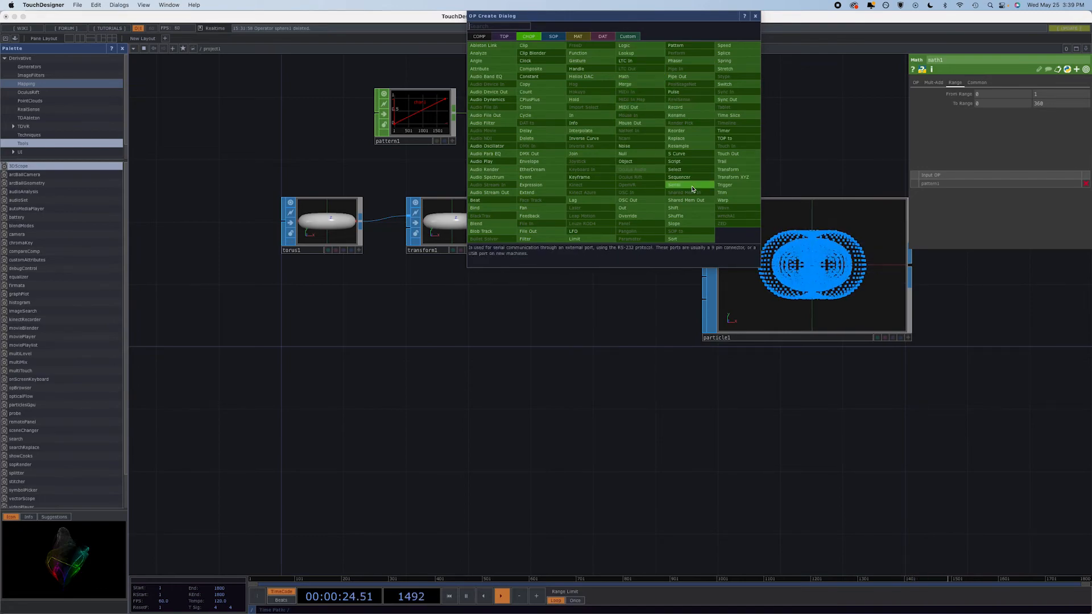
{"action": "left_click", "coordinate": [632, 155]}
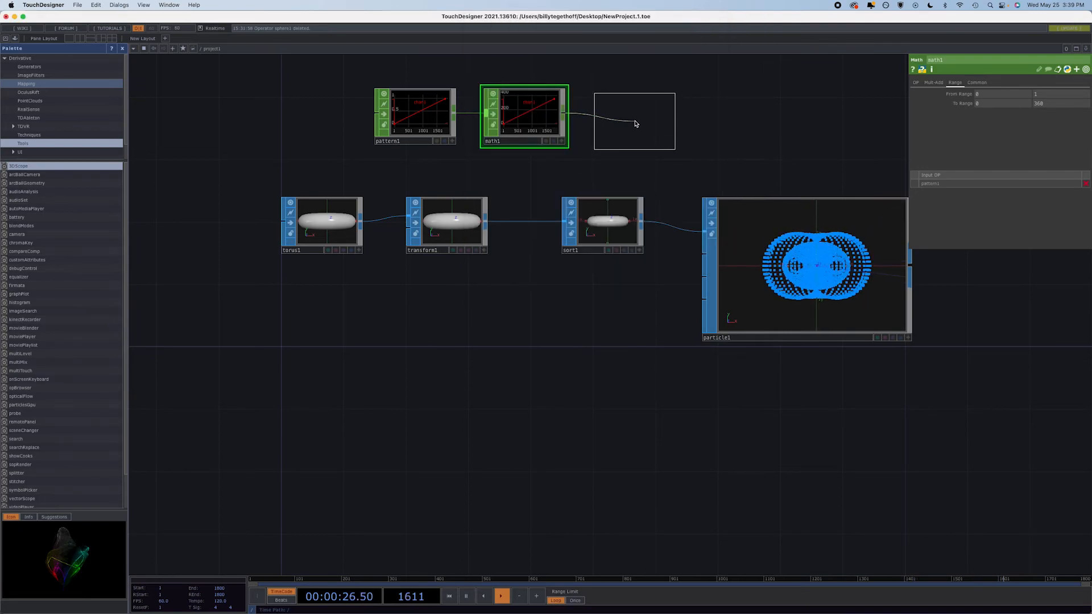
{"action": "left_click", "coordinate": [635, 129]}
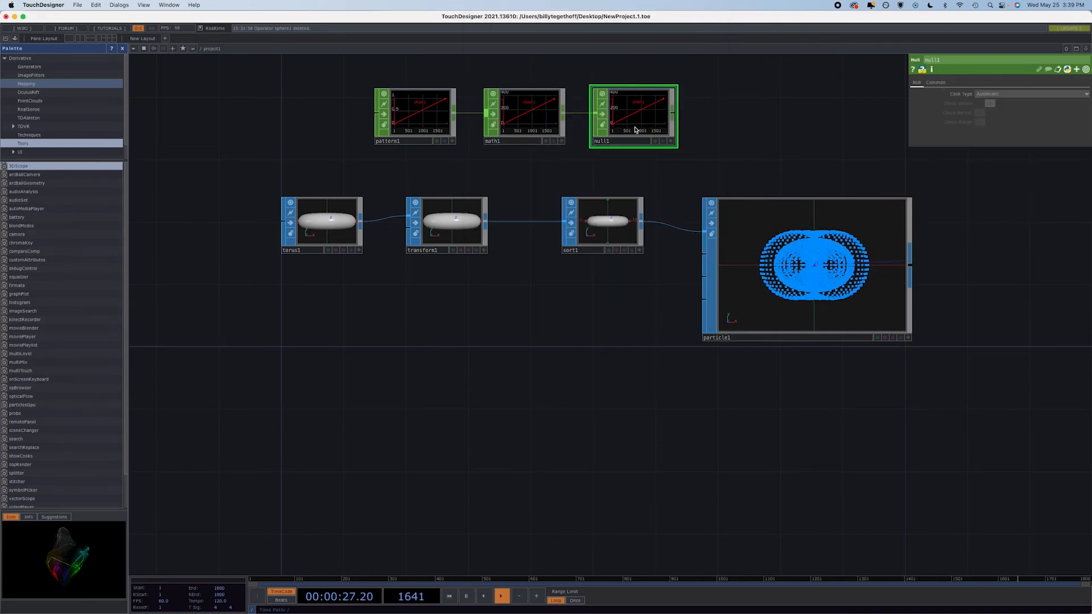
Step: Export the Null CHOP's channel to the Transform node's Z rotation, and play the timeline from its first frame
{"action": "left_click", "coordinate": [670, 143]}
{"action": "left_click_drag", "start_coordinate": [634, 106], "coordinate": [1072, 130]}
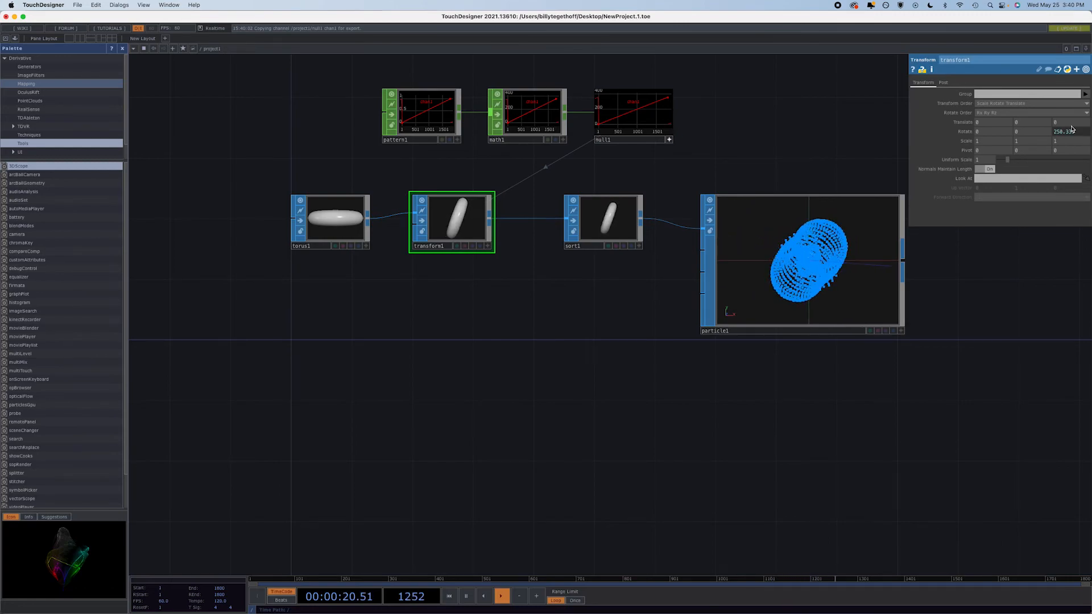
{"action": "left_click", "coordinate": [449, 597]}
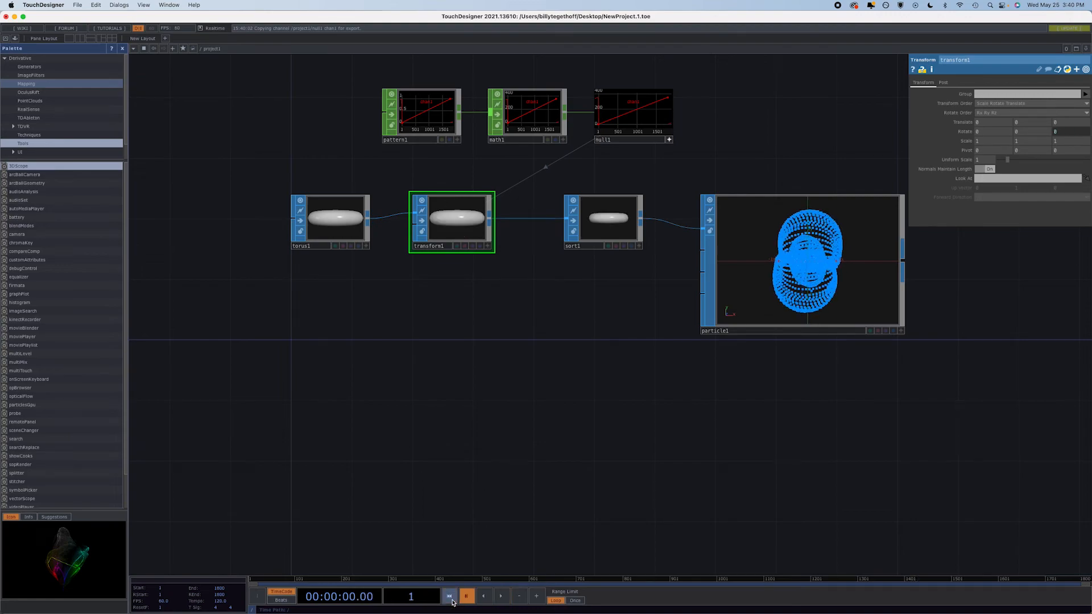
{"action": "left_click", "coordinate": [500, 596]}
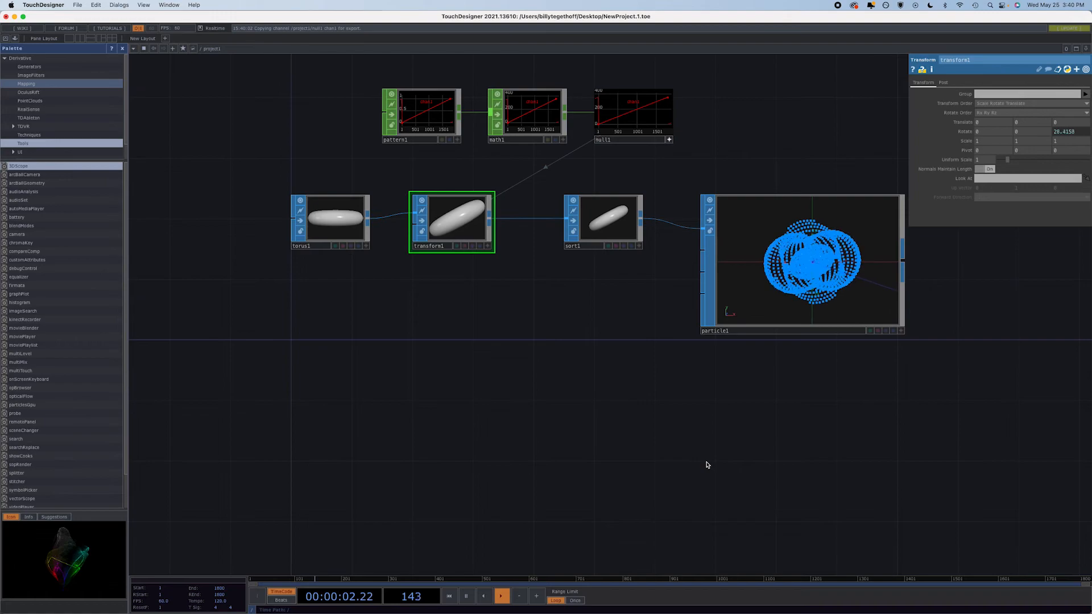
Step: Switch to QuickTime Player to view the reference video glimmer full.1.mov, and return to the TouchDesigner network
{"action": "scroll", "coordinate": [707, 460], "scroll_direction": "down", "scroll_amount": 2}
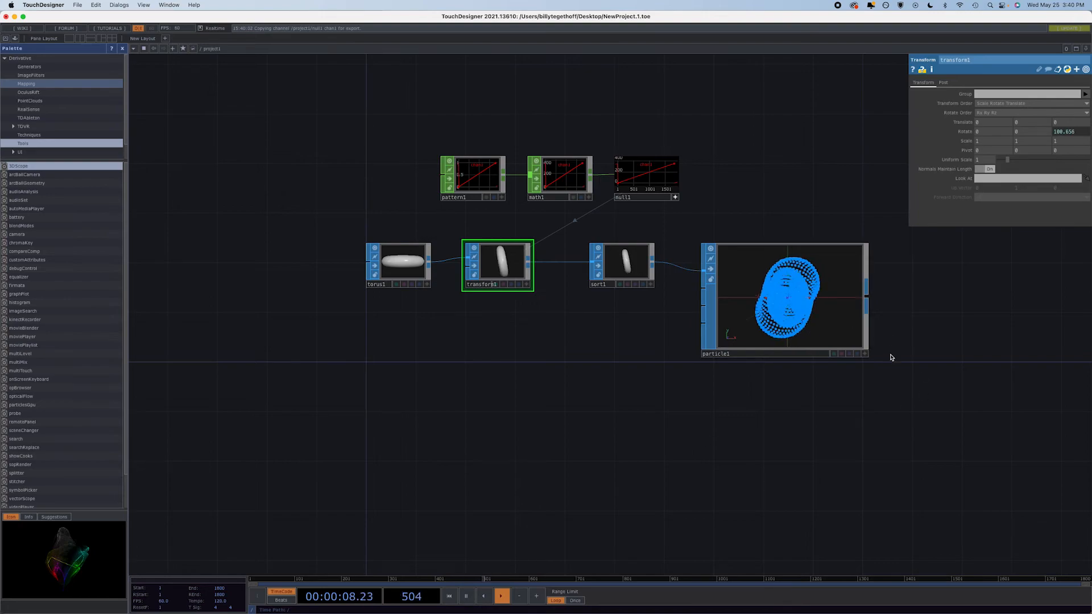
{"action": "left_click_drag", "start_coordinate": [877, 455], "coordinate": [652, 447]}
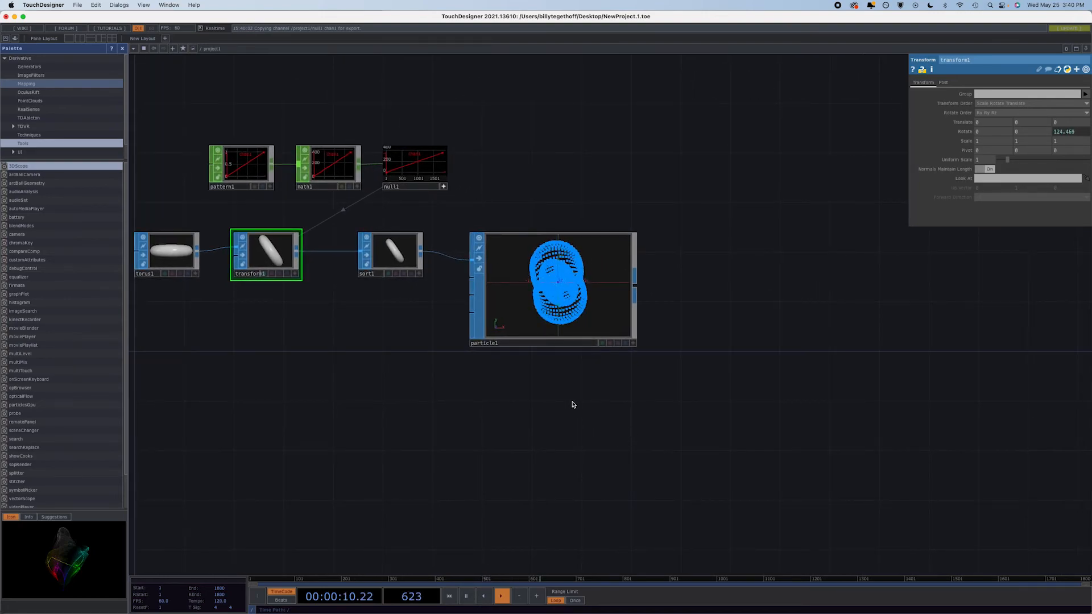
{"action": "mouse_move", "coordinate": [475, 611]}
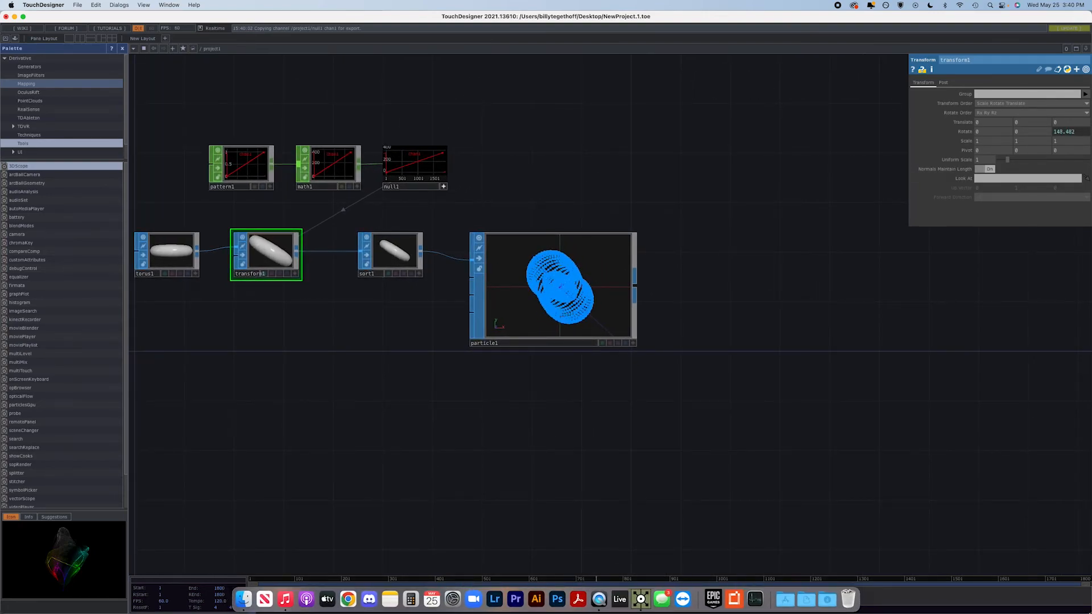
{"action": "key", "text": "ctrl+Up"}
{"action": "left_click", "coordinate": [428, 365]}
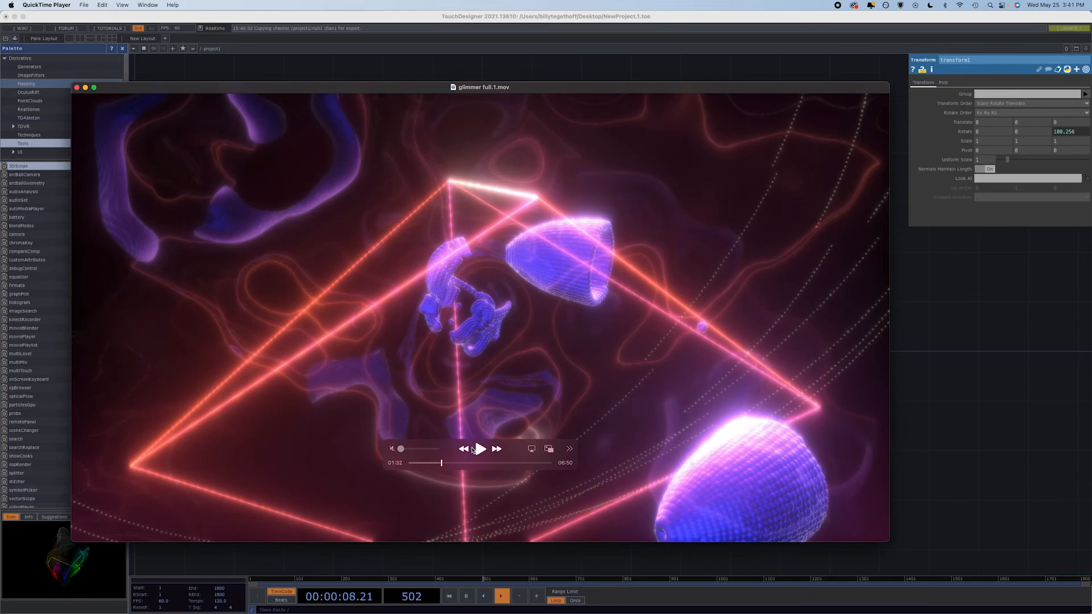
{"action": "left_click", "coordinate": [1029, 403]}
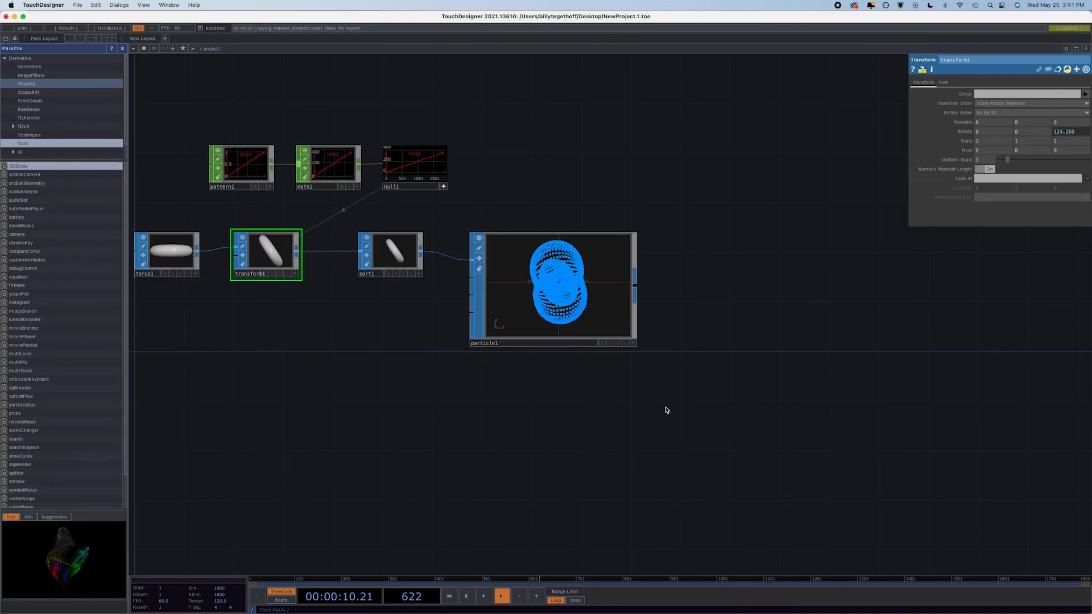
Step: Connect a Null SOP to the Particle node's output and place it beside that node
{"action": "scroll", "coordinate": [685, 421], "scroll_direction": "down", "scroll_amount": 5}
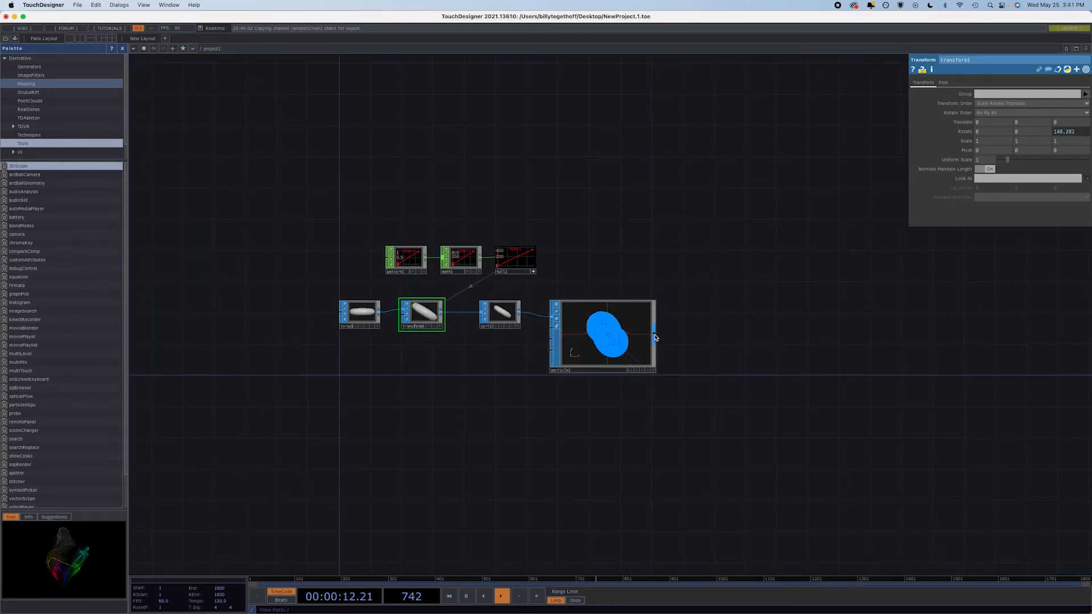
{"action": "left_click", "coordinate": [655, 338]}
{"action": "left_click", "coordinate": [758, 335]}
{"action": "type", "text": "n"}
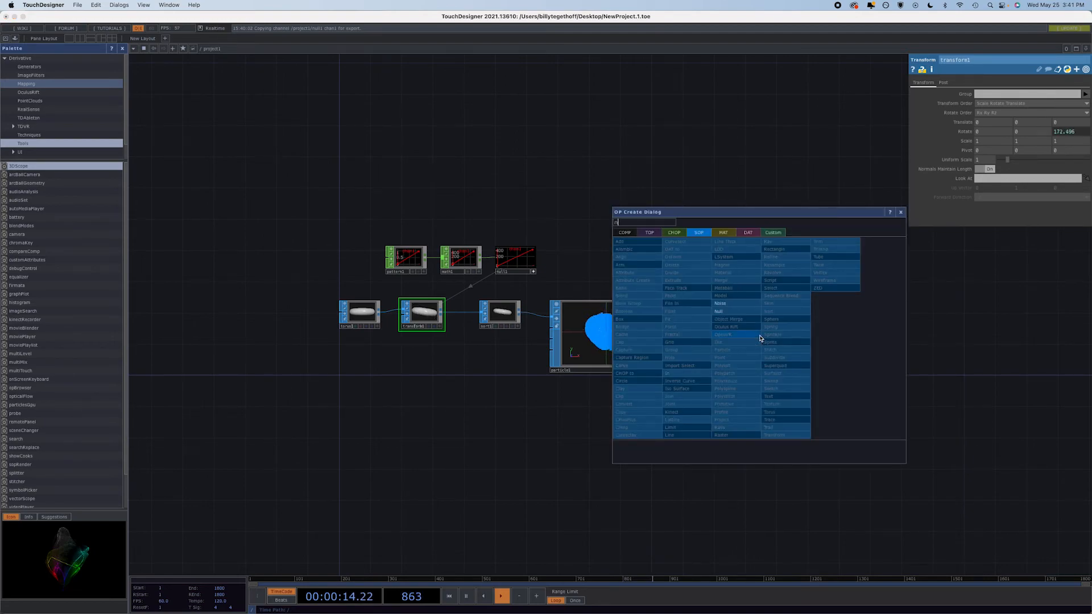
{"action": "key", "text": "Return"}
{"action": "left_click", "coordinate": [732, 341]}
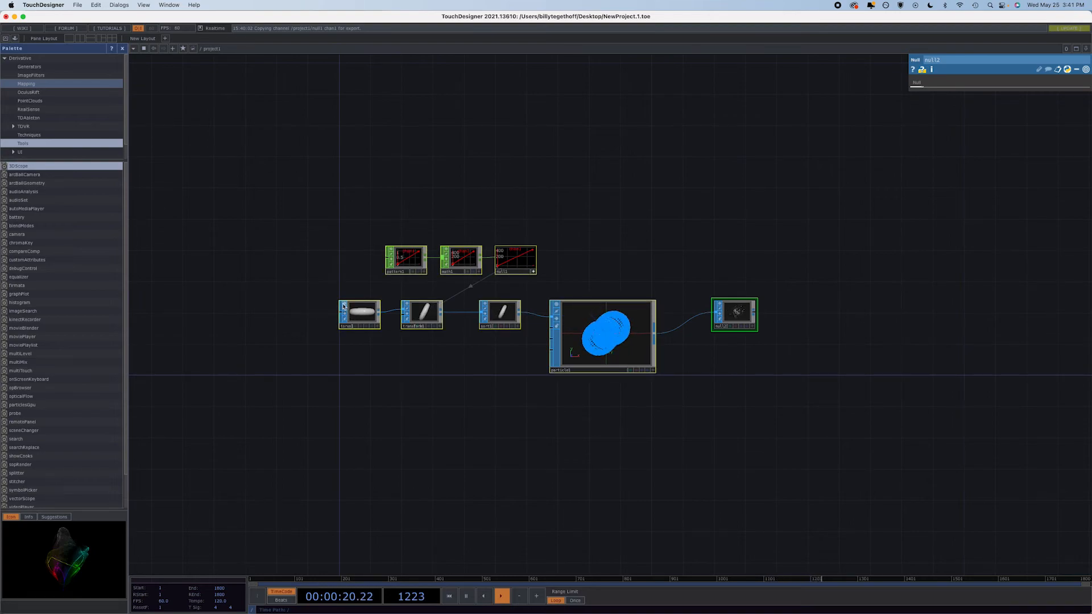
Step: Turn off the viewers of all nodes in the network, and make the Null CHOP's viewer inactive
{"action": "left_click", "coordinate": [343, 304]}
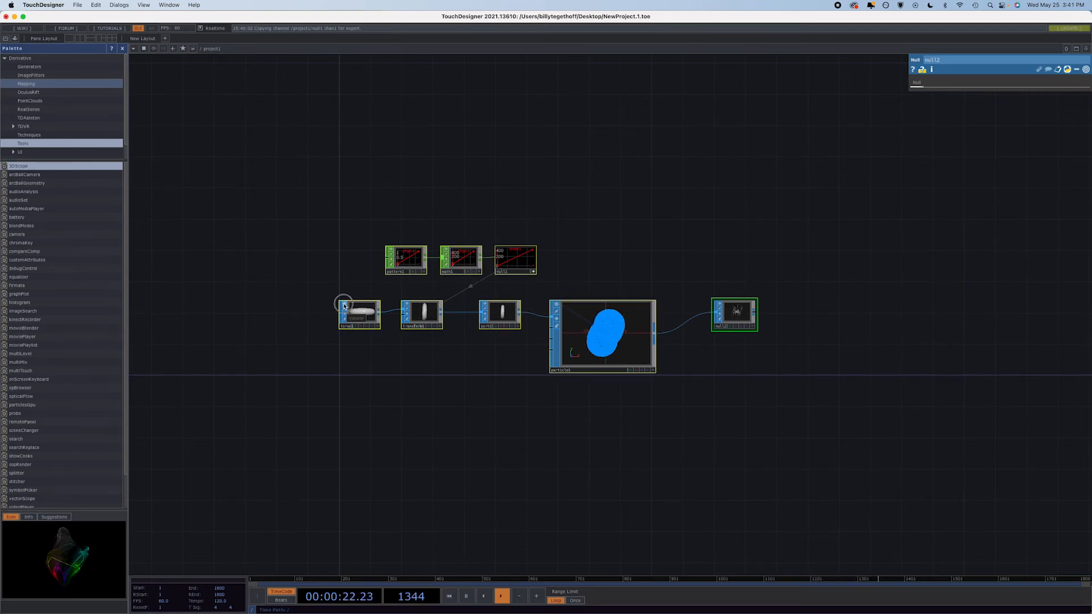
{"action": "left_click_drag", "start_coordinate": [580, 398], "coordinate": [175, 288]}
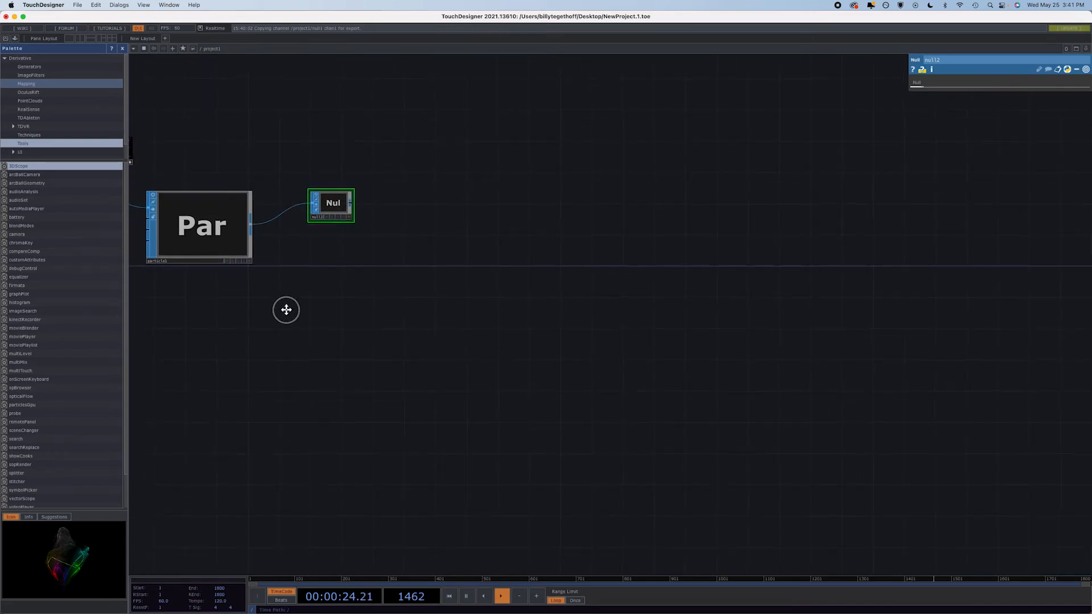
{"action": "left_click_drag", "start_coordinate": [285, 309], "coordinate": [538, 351]}
{"action": "left_click", "coordinate": [379, 202]}
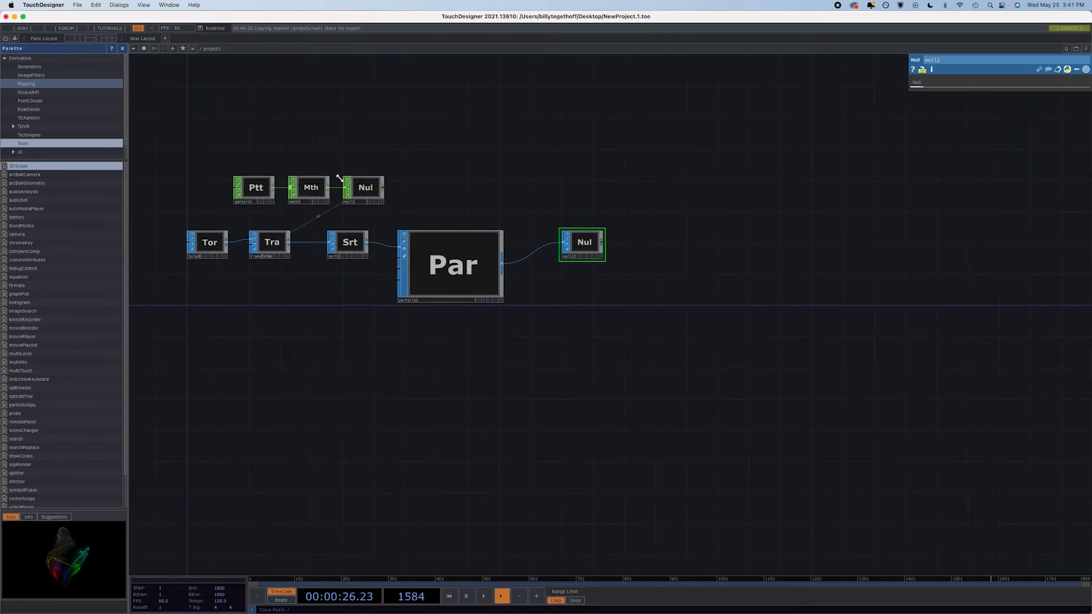
{"action": "scroll", "coordinate": [670, 279], "scroll_direction": "down", "scroll_amount": 3}
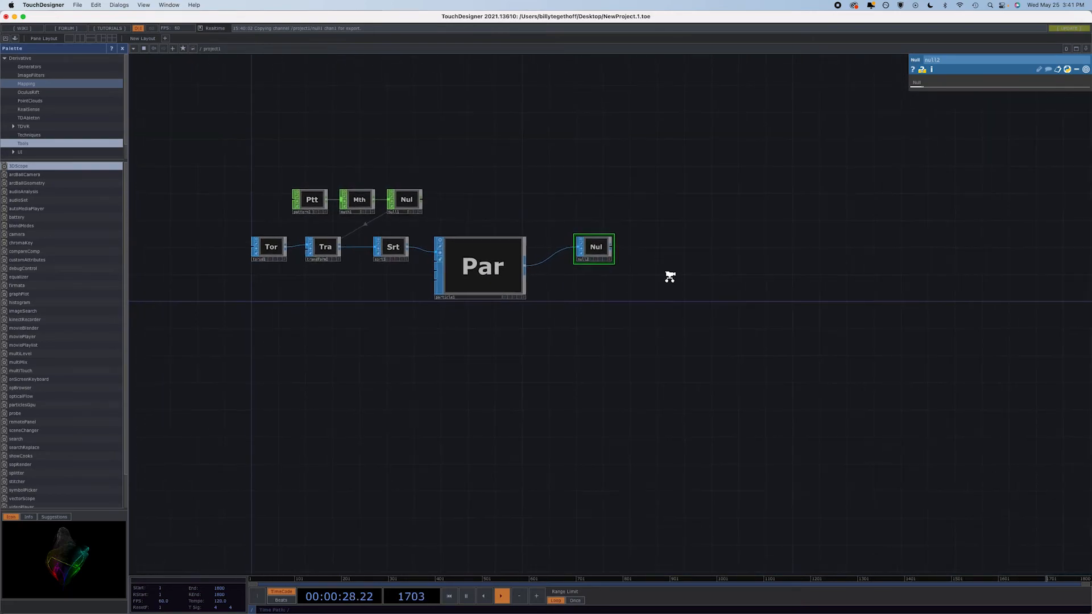
Step: Add a Sphere SOP beside the last Null node, and set its Radius to 0.01 on all three axes
{"action": "key", "text": "Tab"}
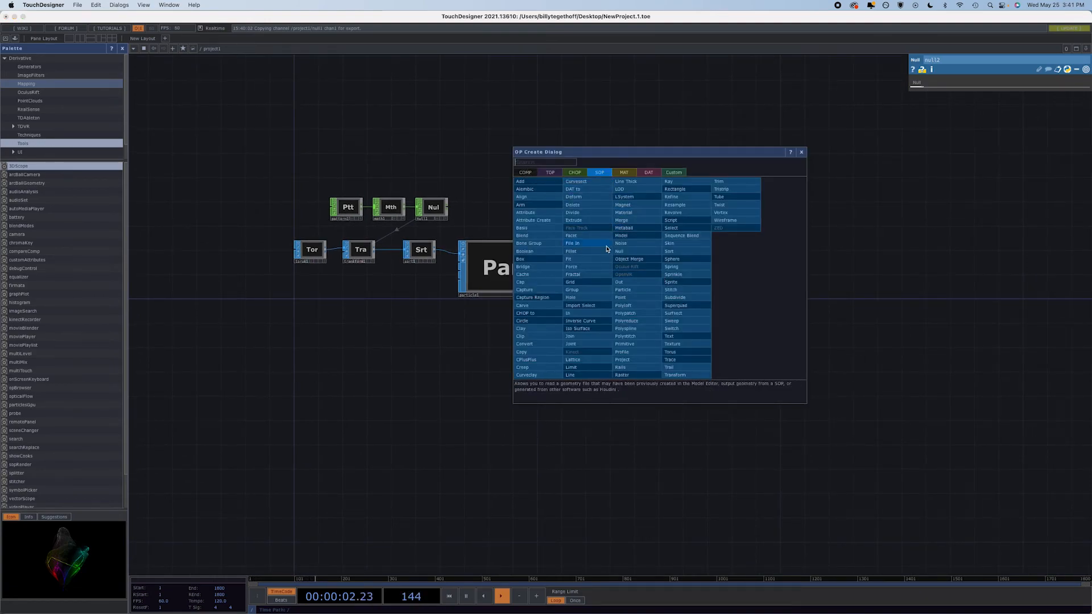
{"action": "left_click", "coordinate": [681, 263]}
{"action": "left_click", "coordinate": [693, 244]}
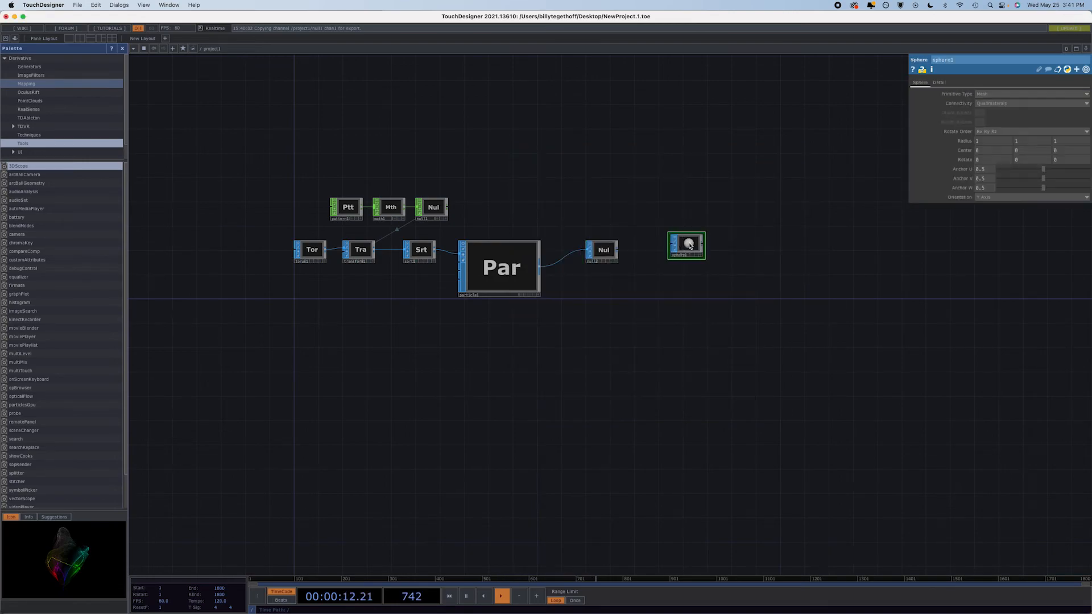
{"action": "left_click", "coordinate": [968, 143]}
{"action": "middle_click", "coordinate": [968, 143]}
{"action": "middle_click_drag", "start_coordinate": [967, 143], "coordinate": [741, 174]}
{"action": "mouse_move", "coordinate": [968, 144]}
{"action": "middle_mouse_down"}
{"action": "mouse_move", "coordinate": [974, 154]}
{"action": "mouse_move", "coordinate": [969, 143]}
{"action": "middle_mouse_up"}
Step: Connect a Geometry COMP to the Sphere node's output
{"action": "left_click_drag", "start_coordinate": [756, 227], "coordinate": [611, 234]}
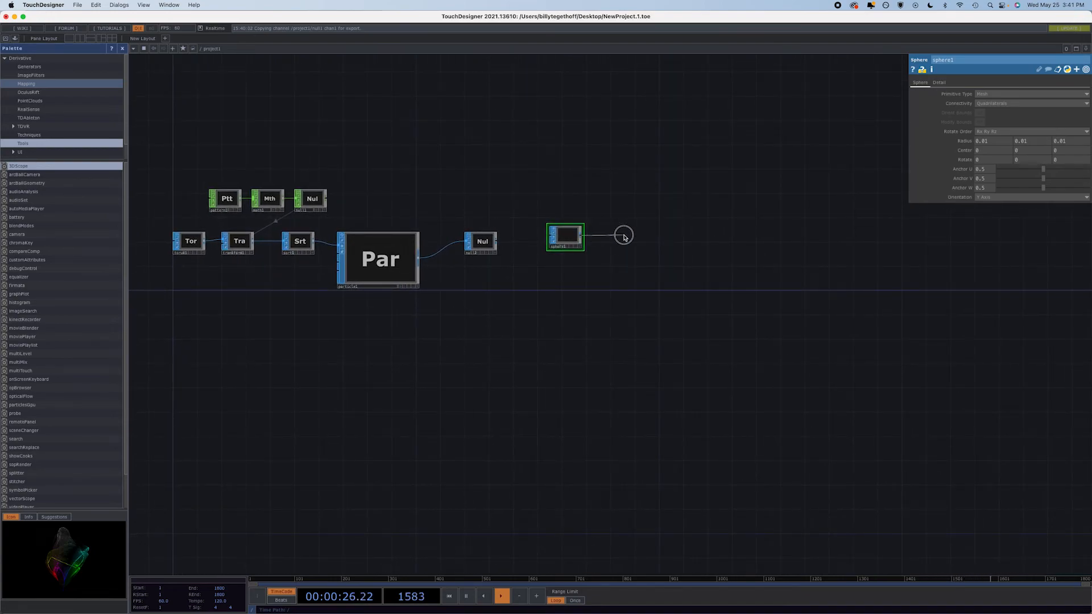
{"action": "left_click", "coordinate": [624, 237]}
{"action": "left_click", "coordinate": [489, 131]}
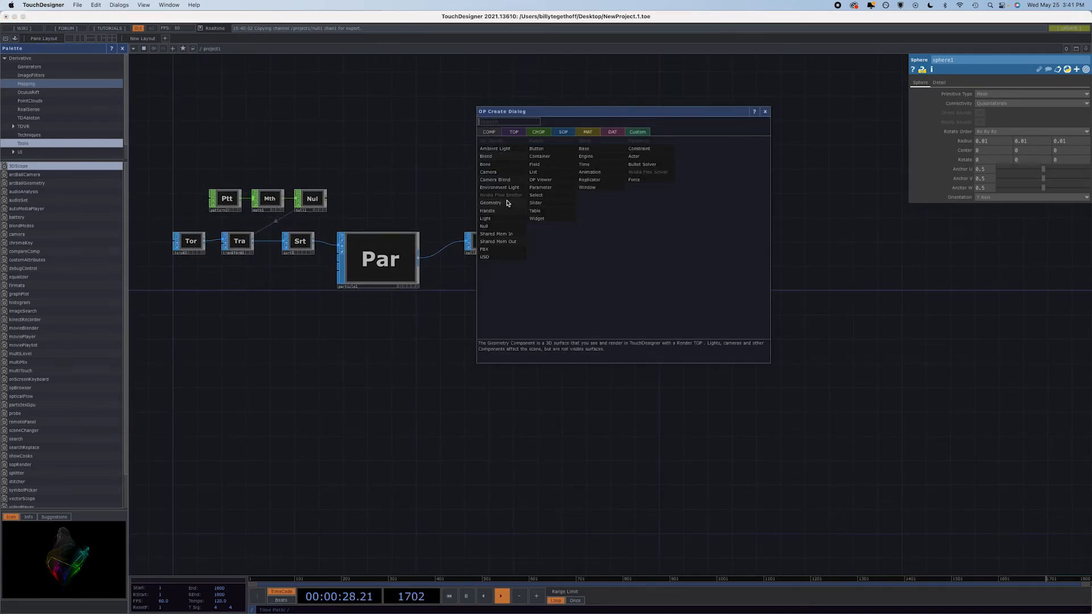
{"action": "left_click", "coordinate": [508, 203]}
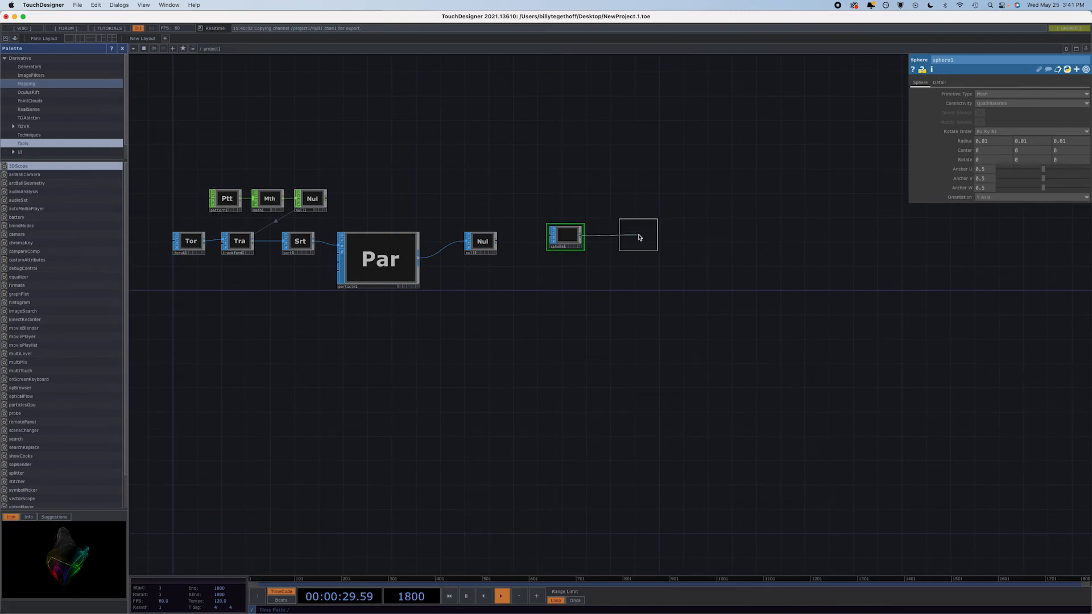
{"action": "left_click", "coordinate": [639, 238]}
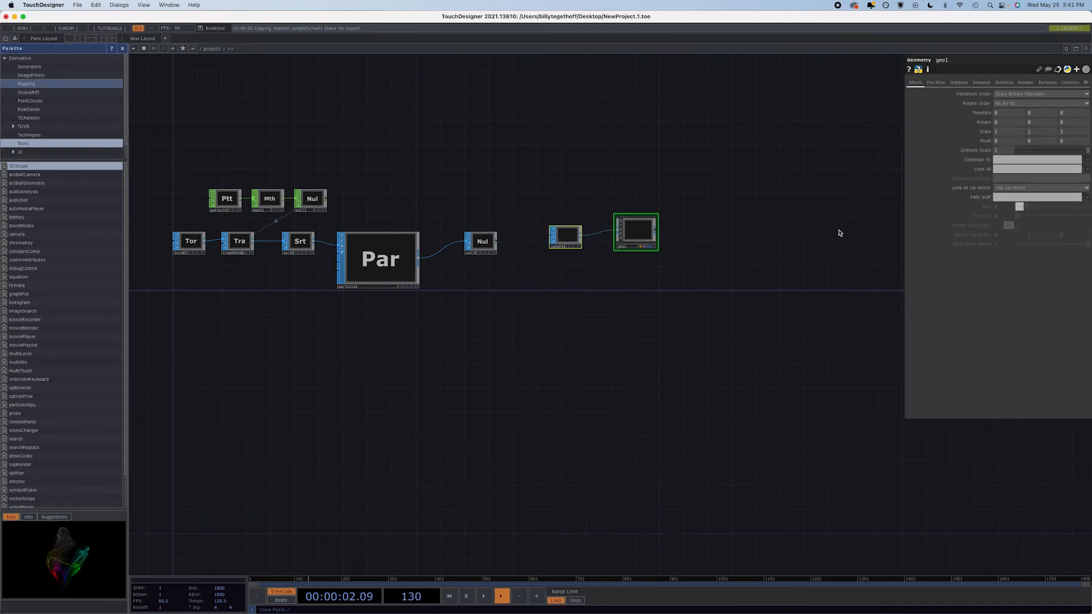
Step: Add a Camera COMP and place it above the Geometry node
{"action": "key", "text": "Tab"}
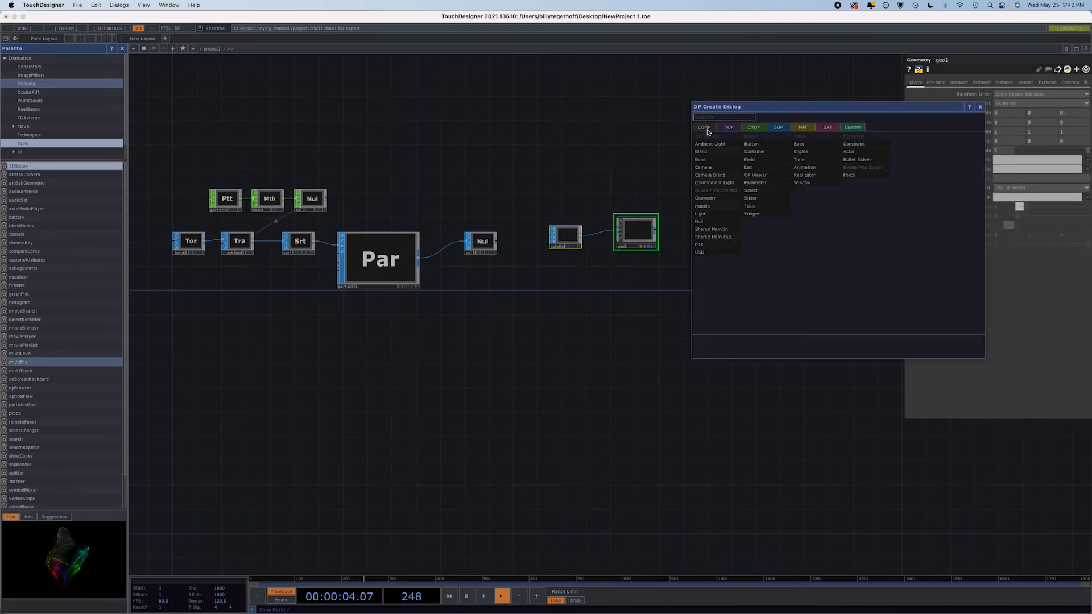
{"action": "left_click", "coordinate": [708, 167]}
{"action": "left_click", "coordinate": [638, 191]}
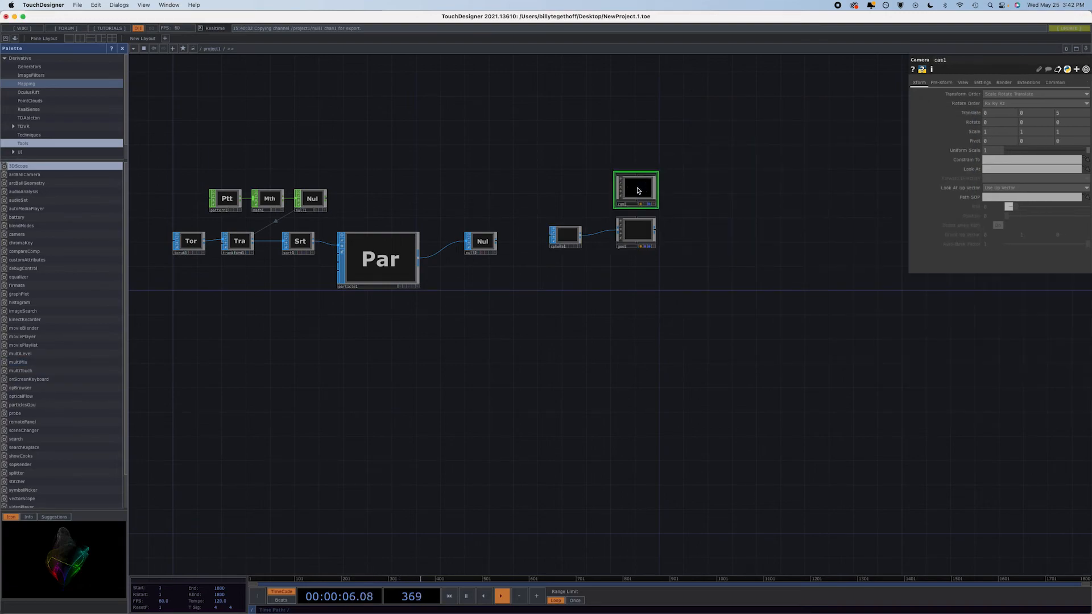
Step: Add a Light COMP beside the Camera node
{"action": "key", "text": "Tab"}
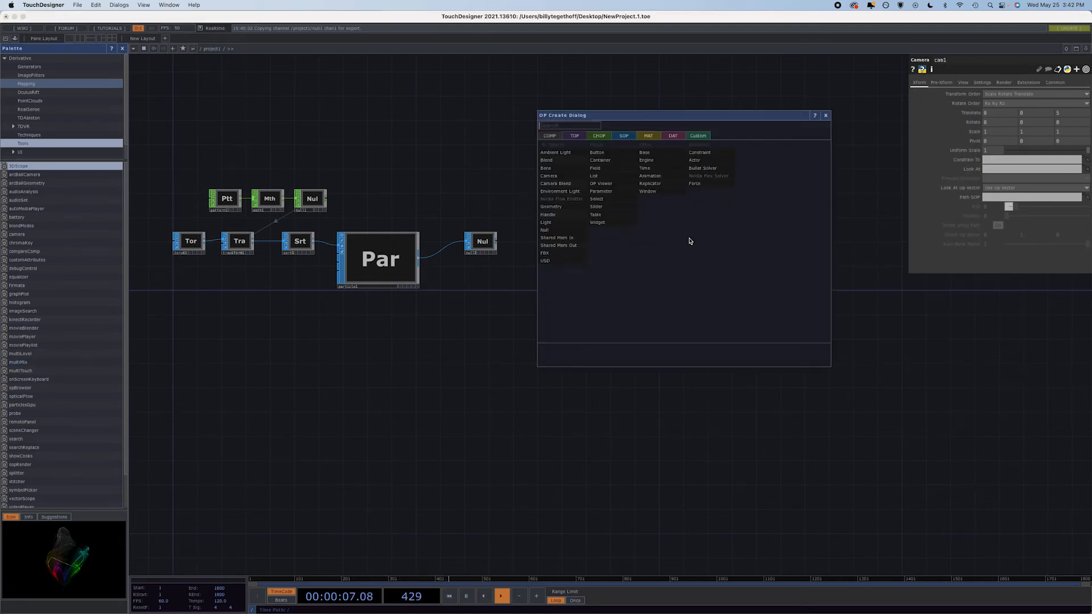
{"action": "left_click", "coordinate": [554, 222]}
{"action": "left_click", "coordinate": [693, 192]}
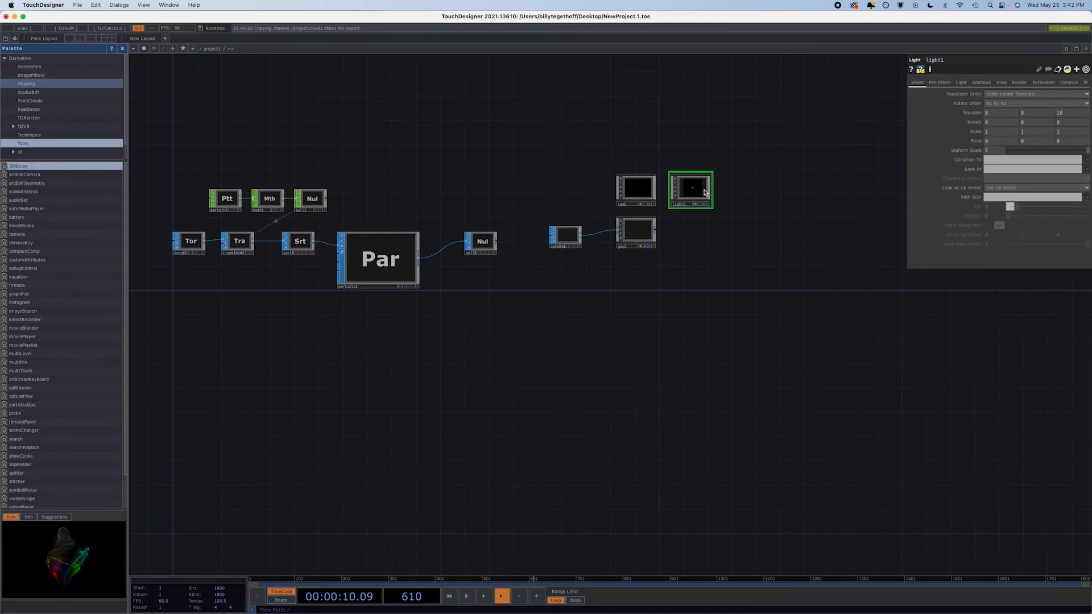
Step: Add a Render TOP below the Light node, beside the Geometry node
{"action": "key", "text": "Tab"}
{"action": "left_click", "coordinate": [593, 87]}
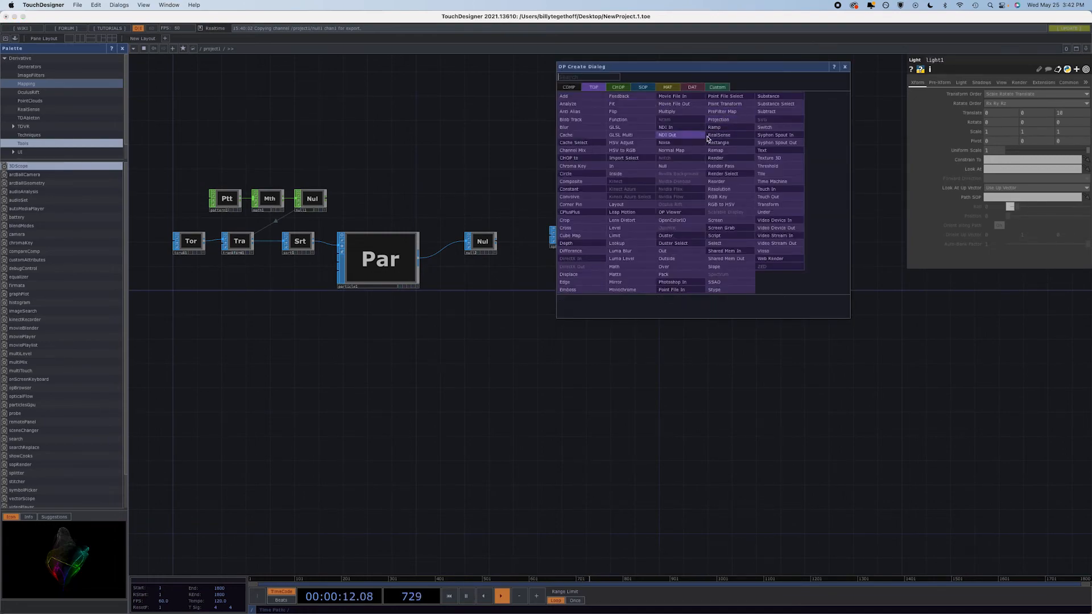
{"action": "left_click", "coordinate": [717, 159]}
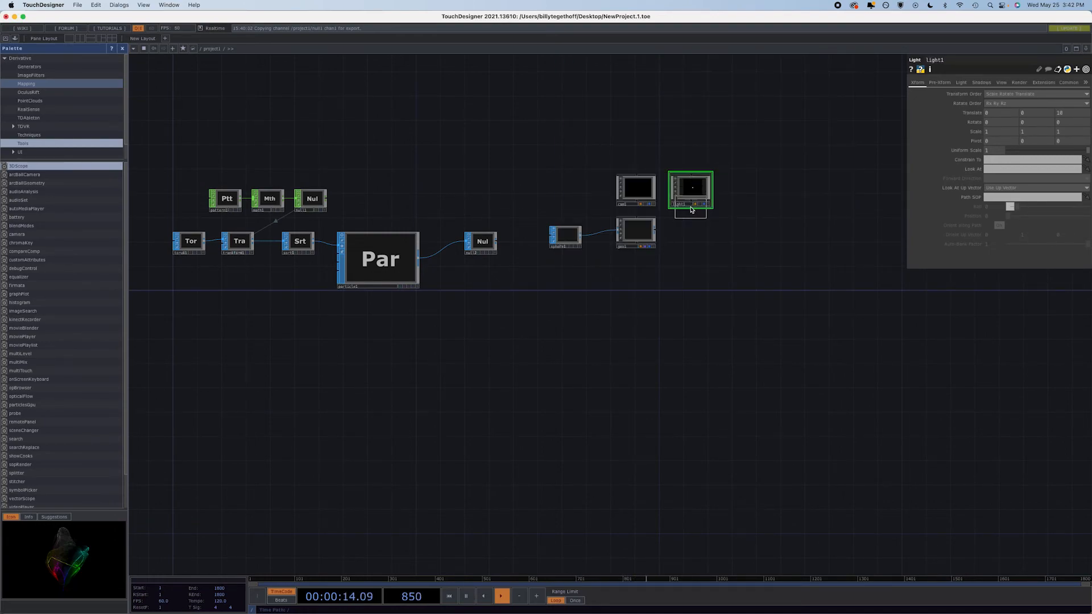
{"action": "left_click", "coordinate": [690, 231]}
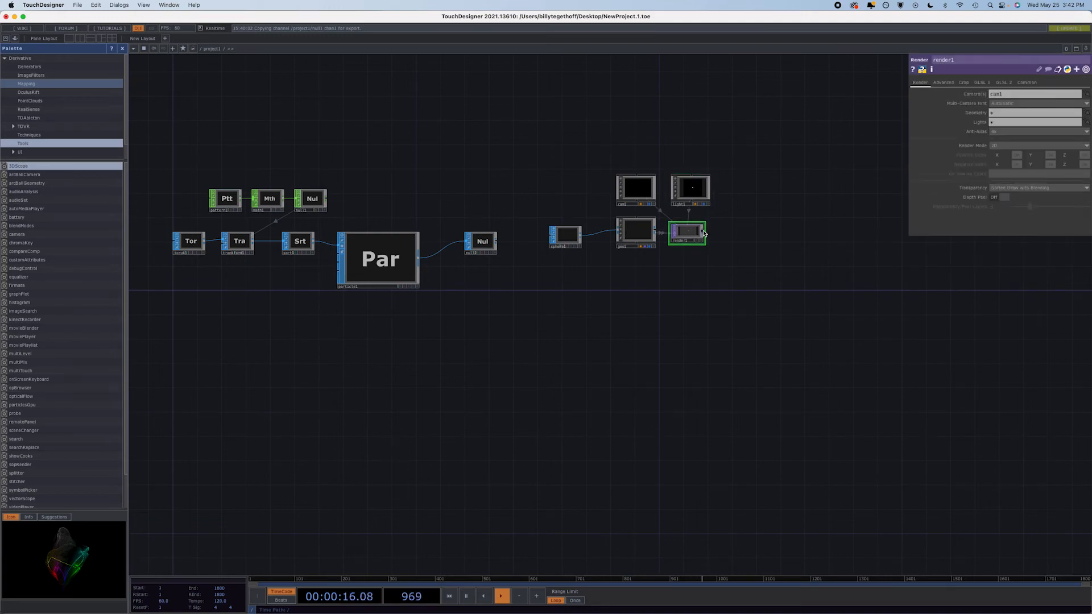
Step: Connect a Null TOP to the Render node's output, leaving a wide gap, and display it as the network background
{"action": "left_click_drag", "start_coordinate": [703, 234], "coordinate": [881, 230]}
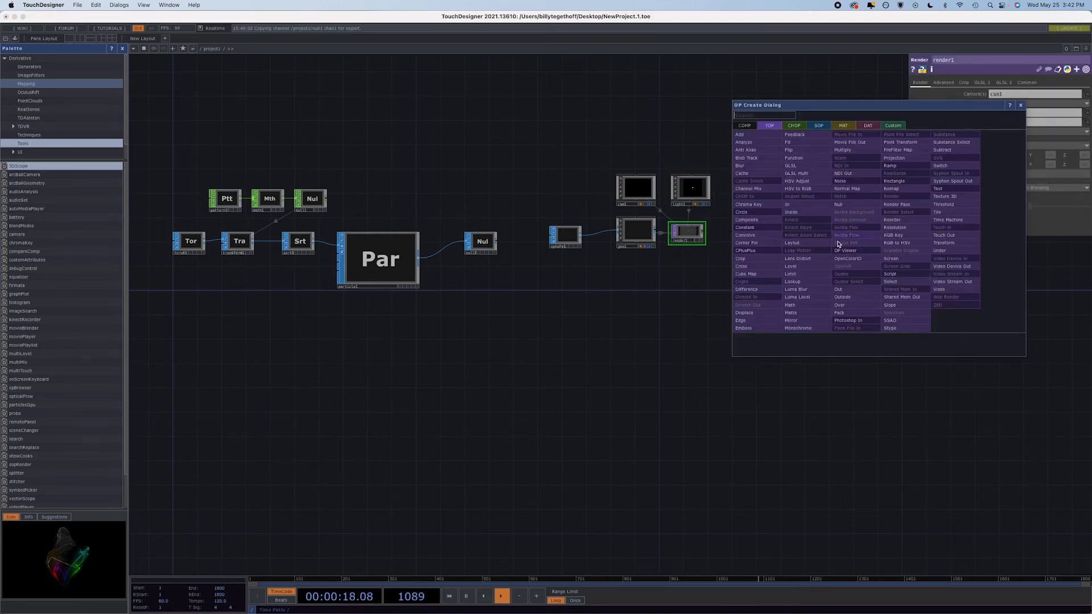
{"action": "left_click", "coordinate": [851, 206]}
{"action": "left_click", "coordinate": [897, 240]}
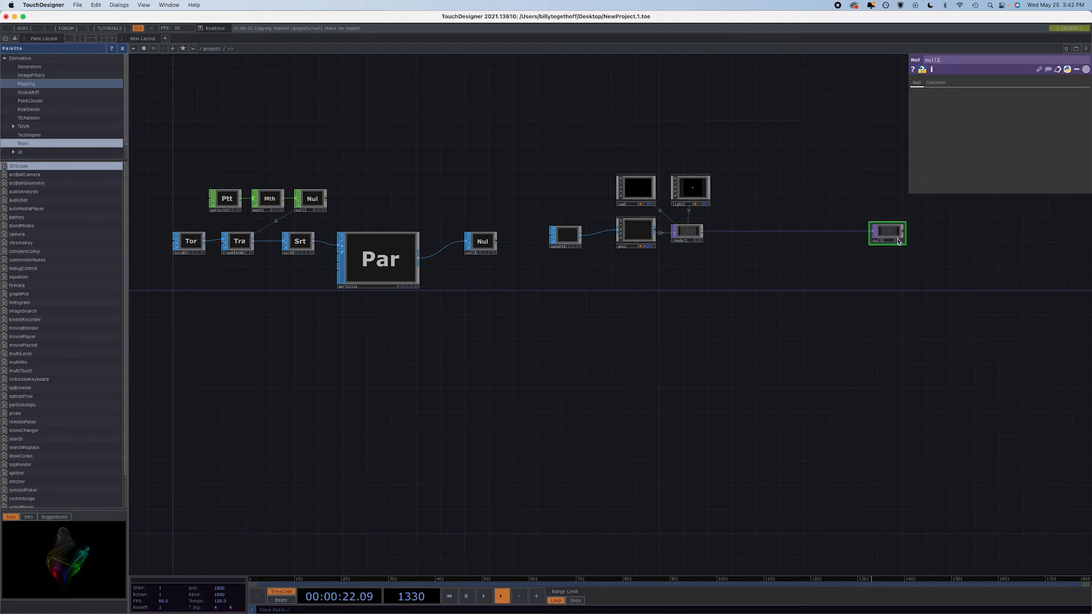
{"action": "left_click", "coordinate": [902, 240]}
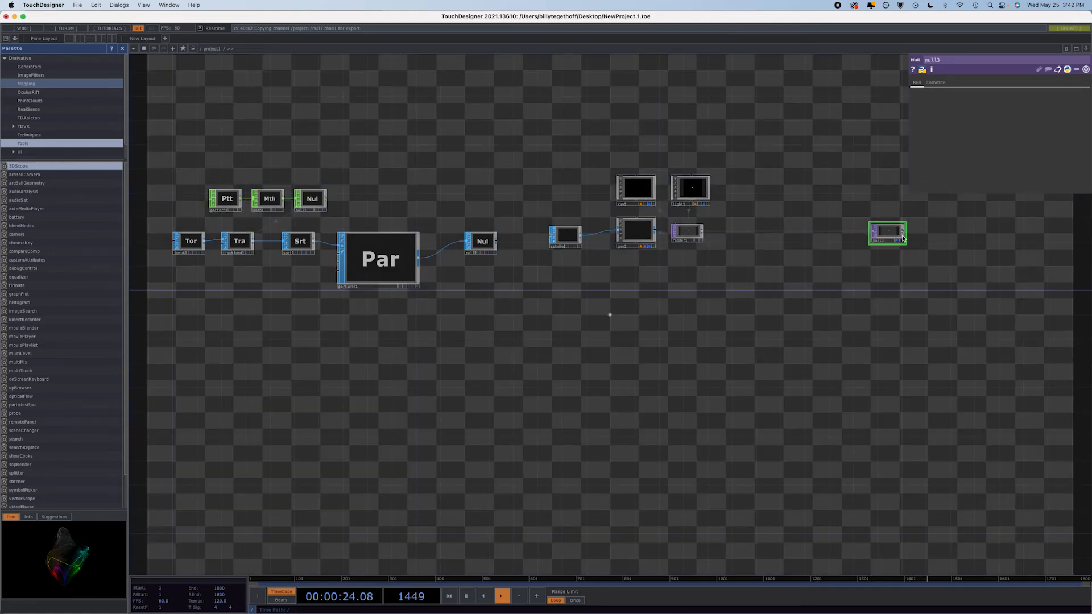
Step: Insert an RGB Key TOP between the Render and Null nodes, and move both the RGB Key and Null farther from the Render node
{"action": "right_click", "coordinate": [848, 233]}
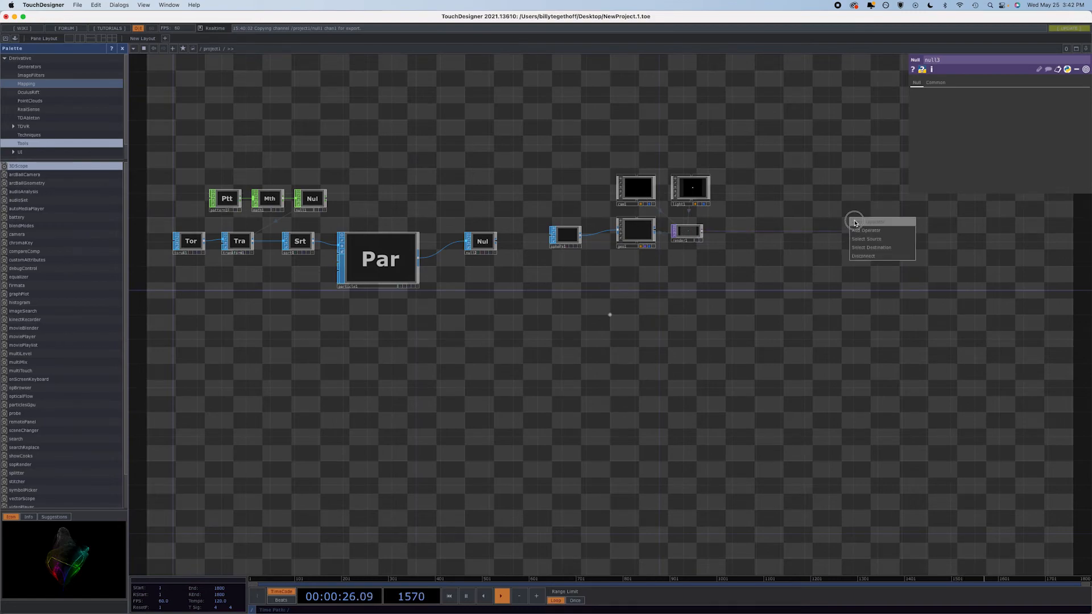
{"action": "left_click", "coordinate": [856, 223]}
{"action": "left_click", "coordinate": [870, 227]}
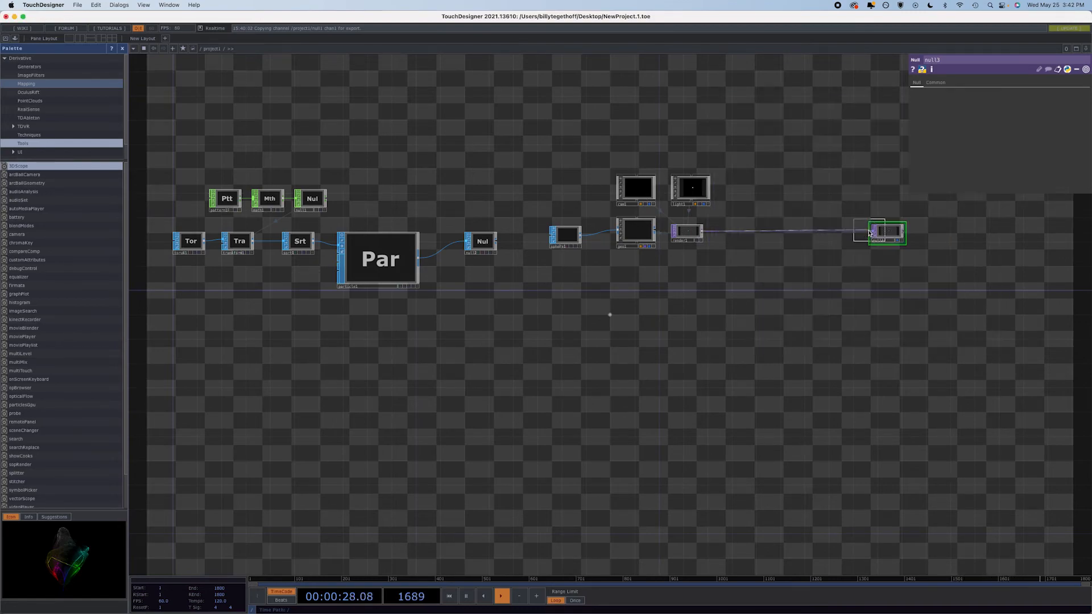
{"action": "left_click", "coordinate": [847, 233]}
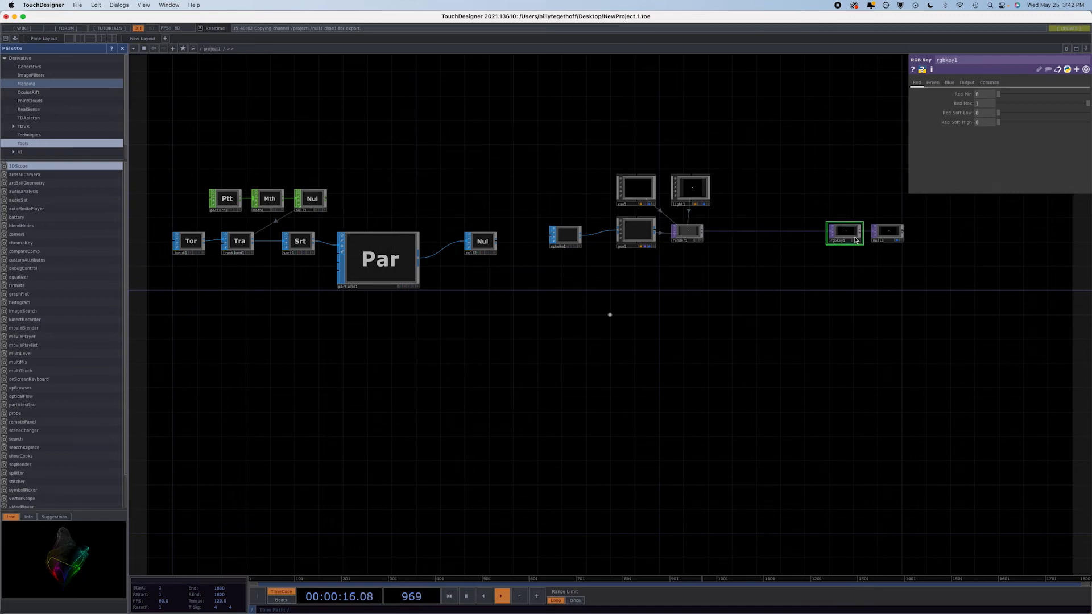
{"action": "left_click", "coordinate": [897, 235], "text": "shift"}
{"action": "left_click_drag", "start_coordinate": [846, 234], "coordinate": [1052, 232]}
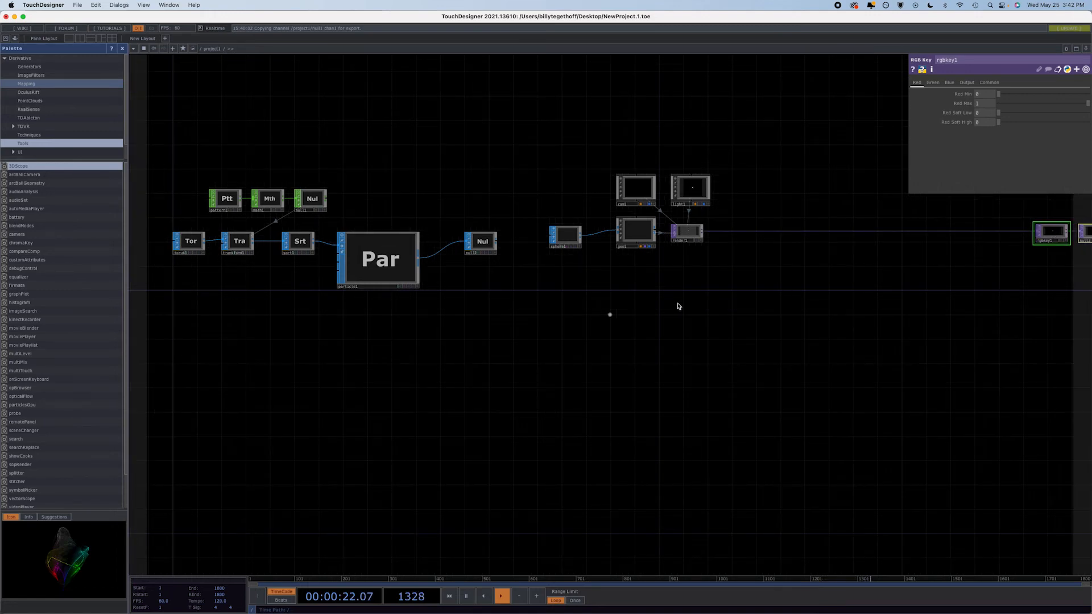
Step: Turn on Instancing for the Geometry COMP and assign null2 as its Default Instance OP
{"action": "left_click", "coordinate": [630, 228]}
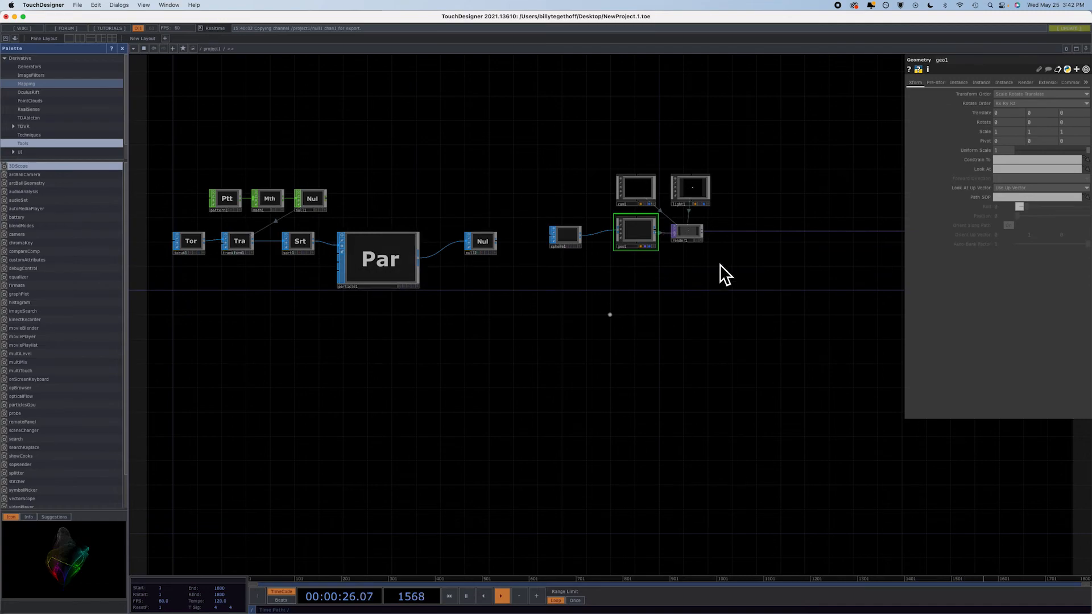
{"action": "left_click", "coordinate": [958, 82]}
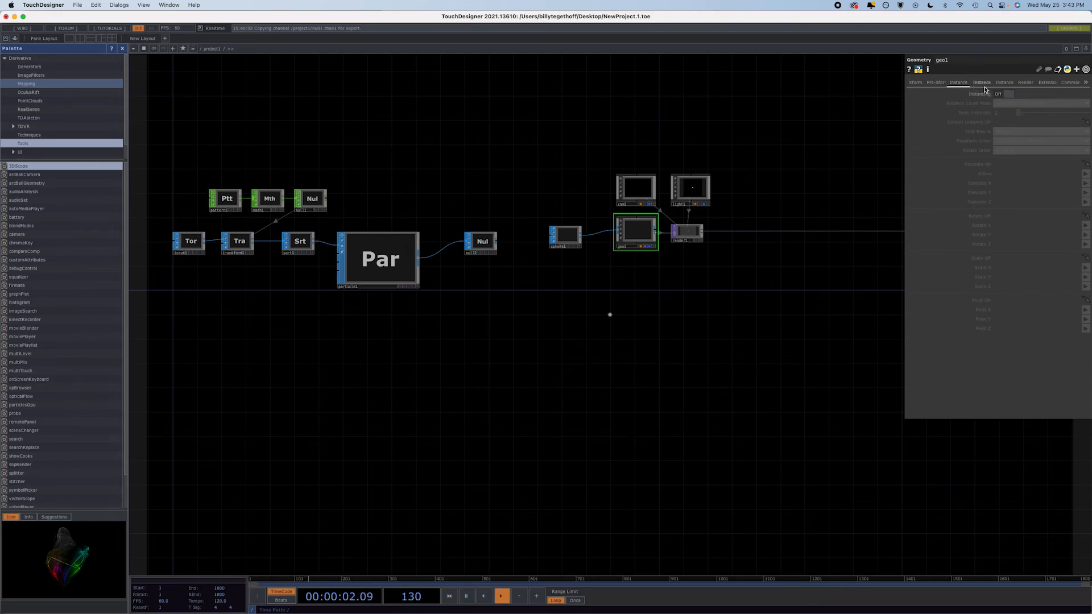
{"action": "left_click", "coordinate": [1006, 95]}
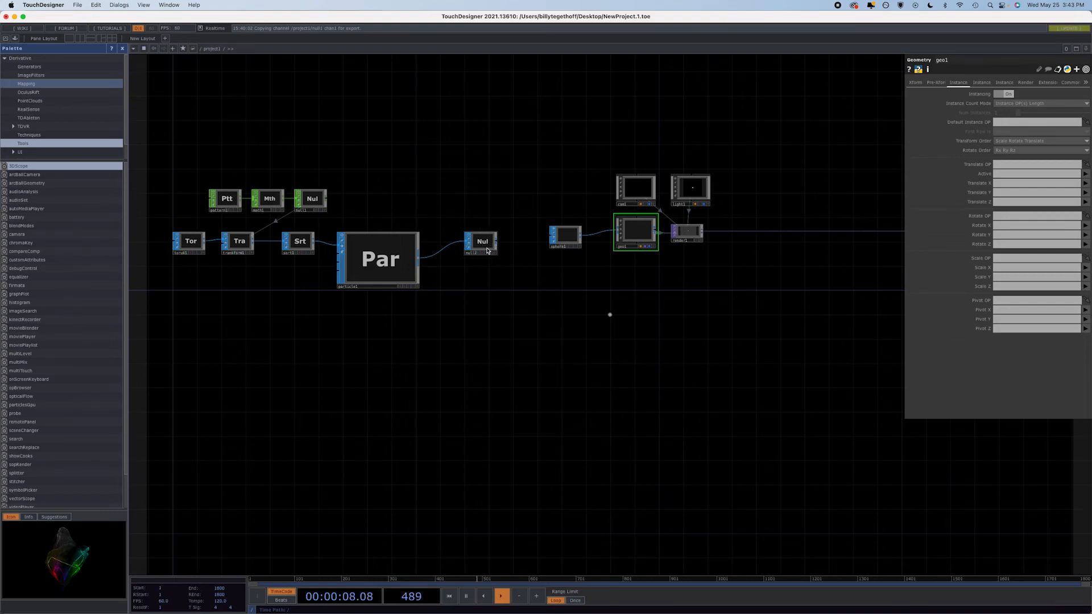
{"action": "left_click_drag", "start_coordinate": [485, 244], "coordinate": [1030, 122]}
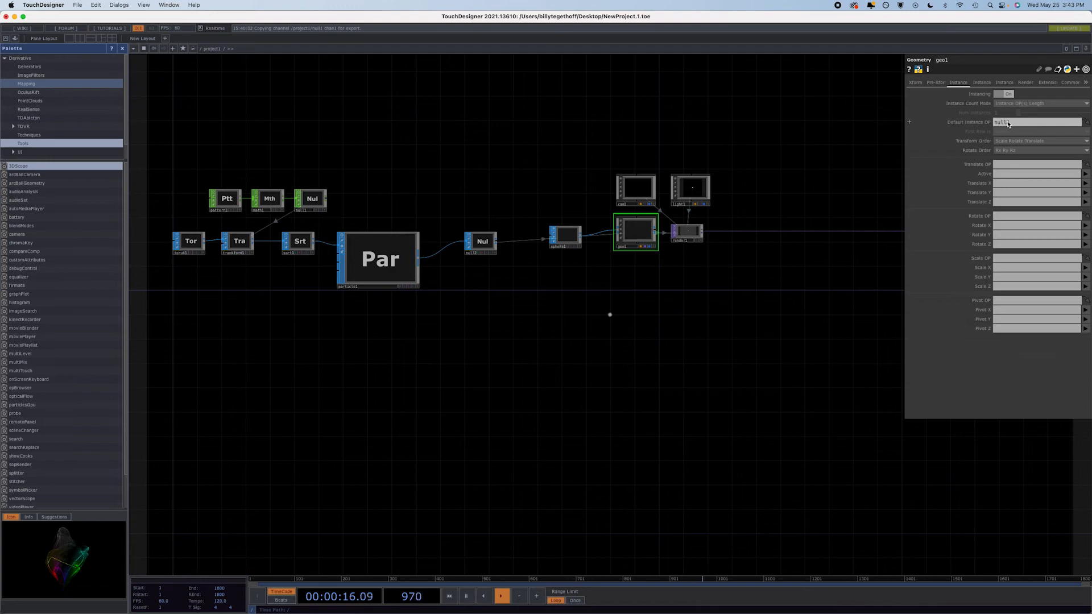
Step: Set the Geometry's instance Translate X, Y and Z to P(0), P(1) and P(2)
{"action": "left_click", "coordinate": [1085, 185]}
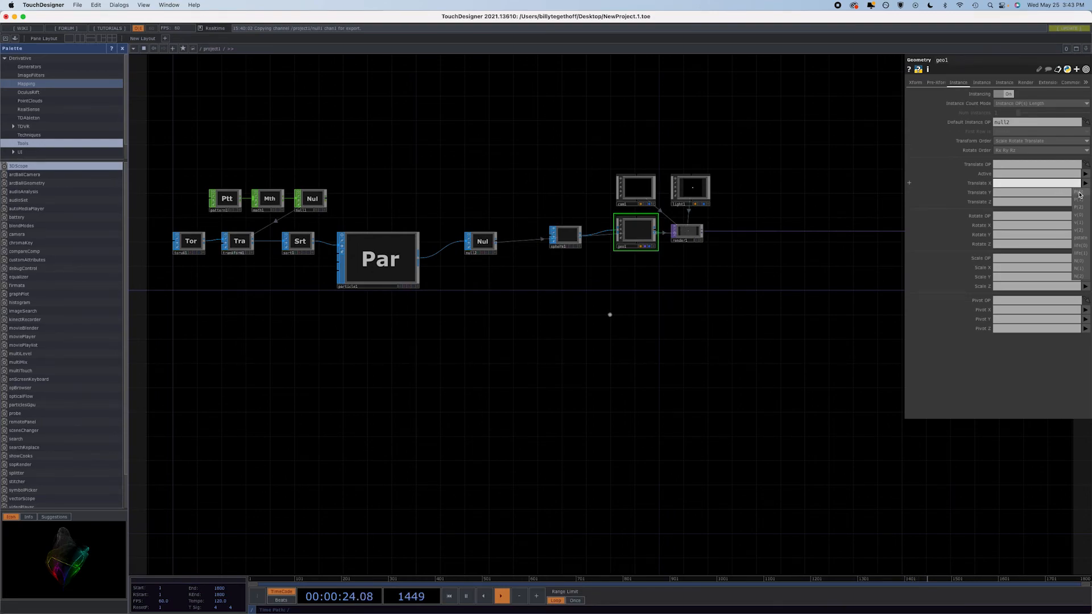
{"action": "left_click", "coordinate": [1080, 193]}
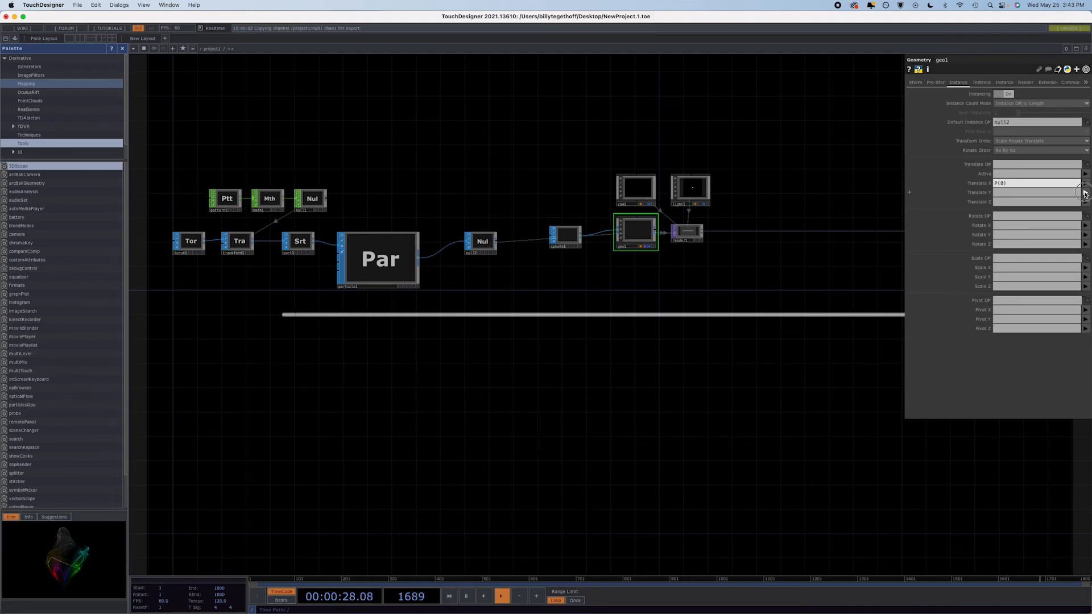
{"action": "left_click", "coordinate": [1085, 193]}
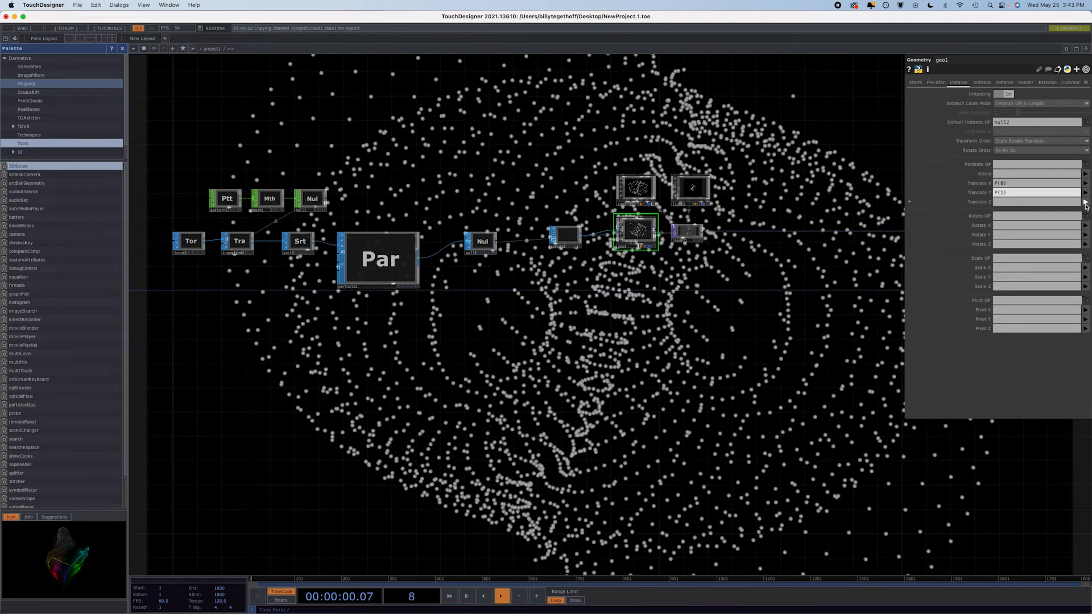
{"action": "left_click", "coordinate": [1080, 209]}
{"action": "left_click", "coordinate": [1084, 202]}
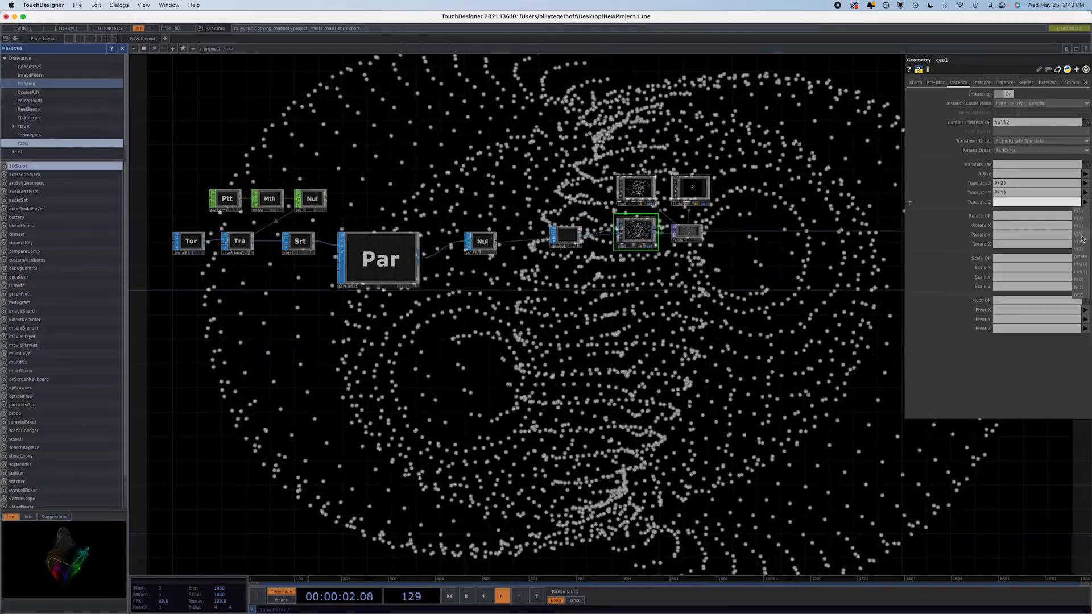
{"action": "left_click", "coordinate": [1080, 226]}
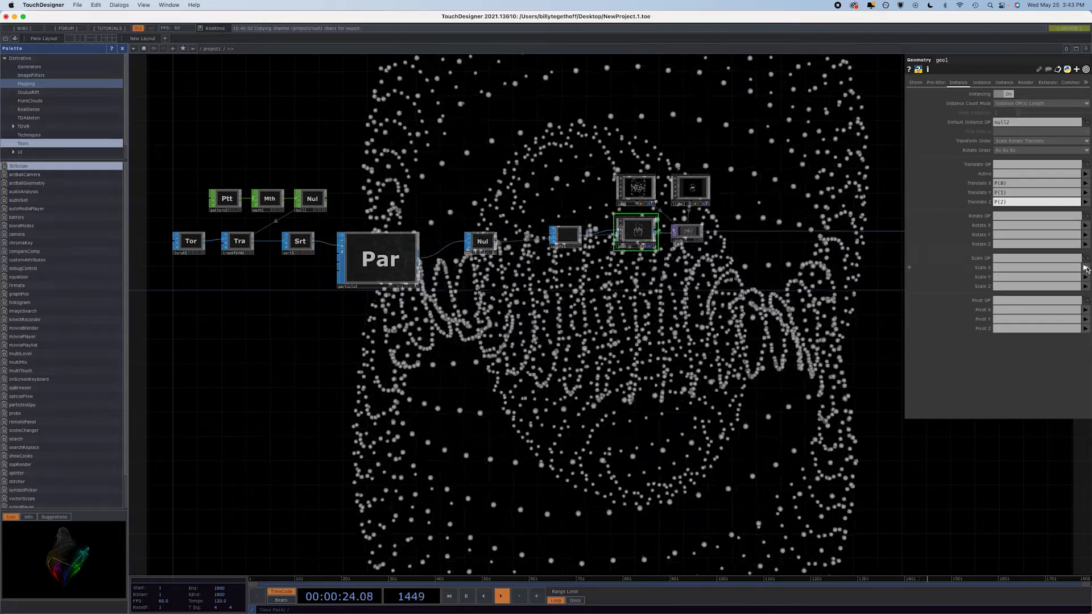
Step: Set the Geometry's instance Scale X, Y and Z to life(0)
{"action": "left_click", "coordinate": [1086, 268]}
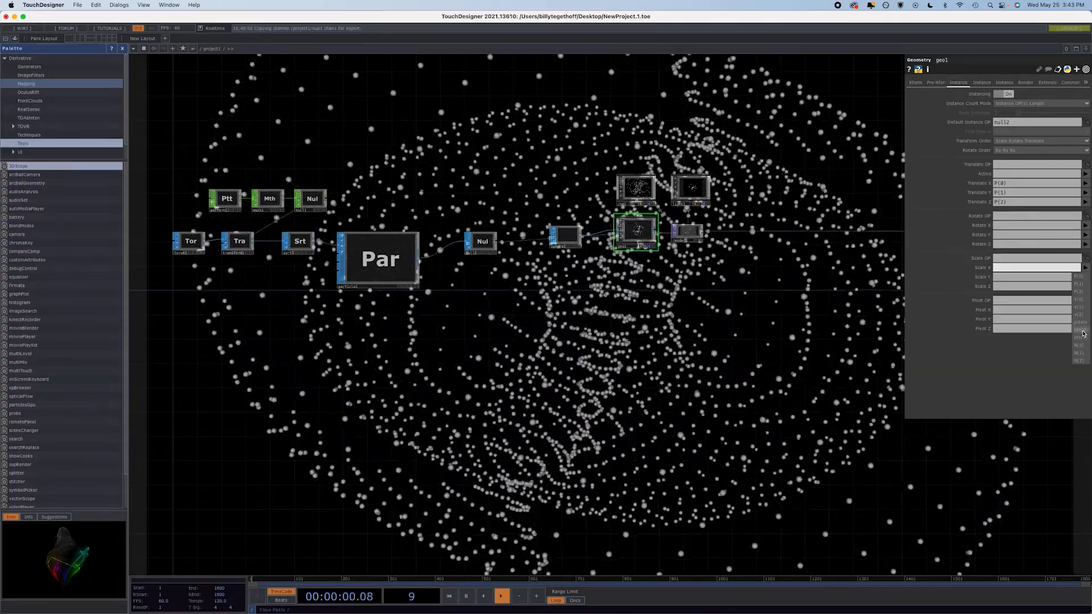
{"action": "left_click", "coordinate": [1082, 331]}
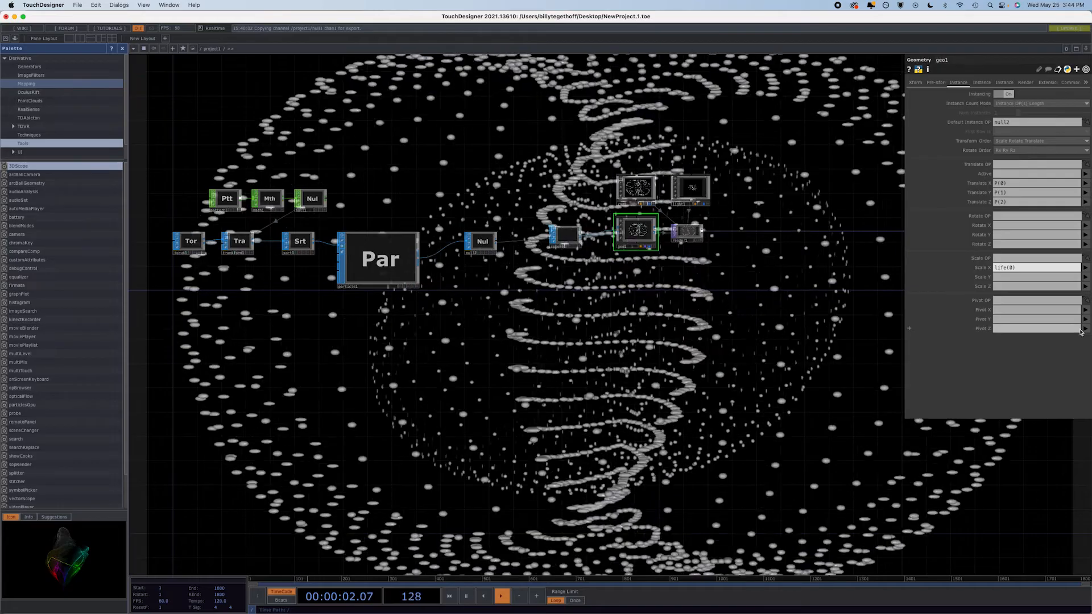
{"action": "left_click", "coordinate": [1085, 277]}
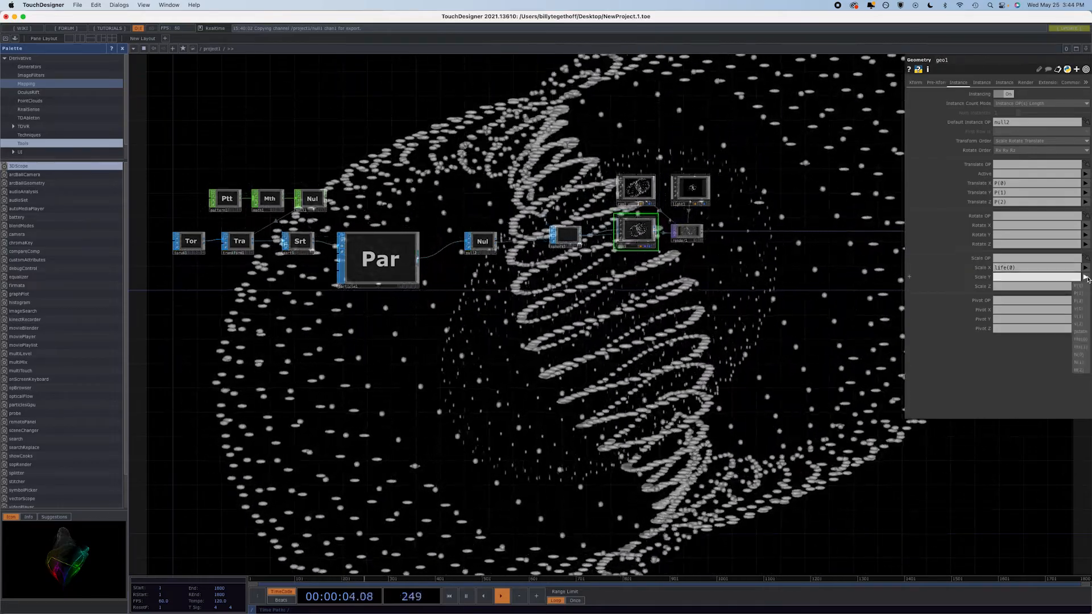
{"action": "left_click", "coordinate": [1084, 341]}
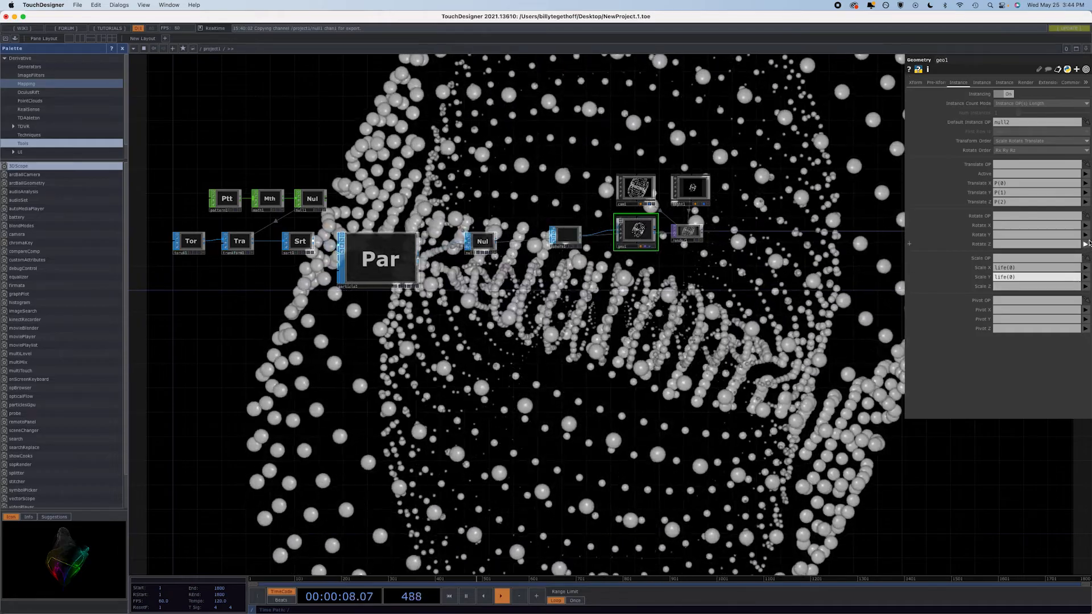
{"action": "left_click", "coordinate": [1085, 286]}
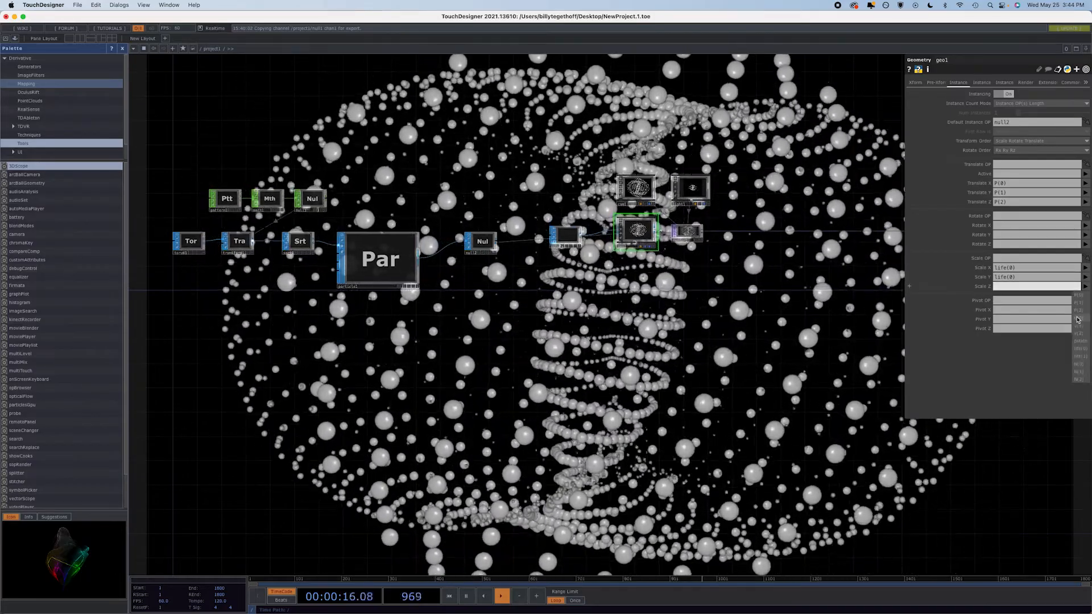
{"action": "left_click", "coordinate": [1081, 348]}
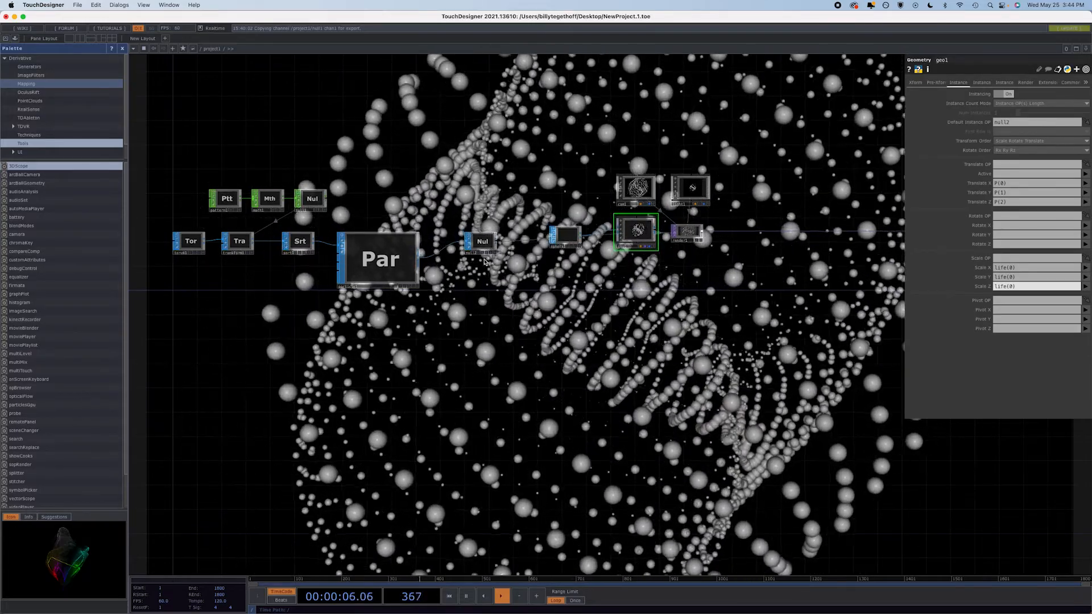
Step: Set the Sphere SOP's Radius to 0.02 on all three axes
{"action": "left_click", "coordinate": [562, 232]}
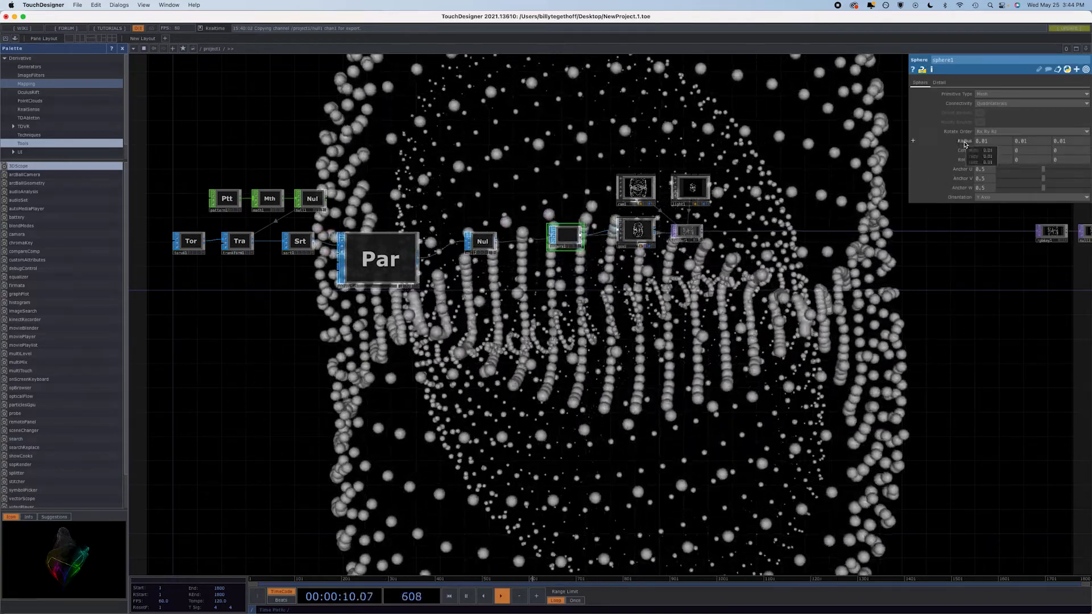
{"action": "middle_click_drag", "start_coordinate": [965, 144], "coordinate": [964, 144]}
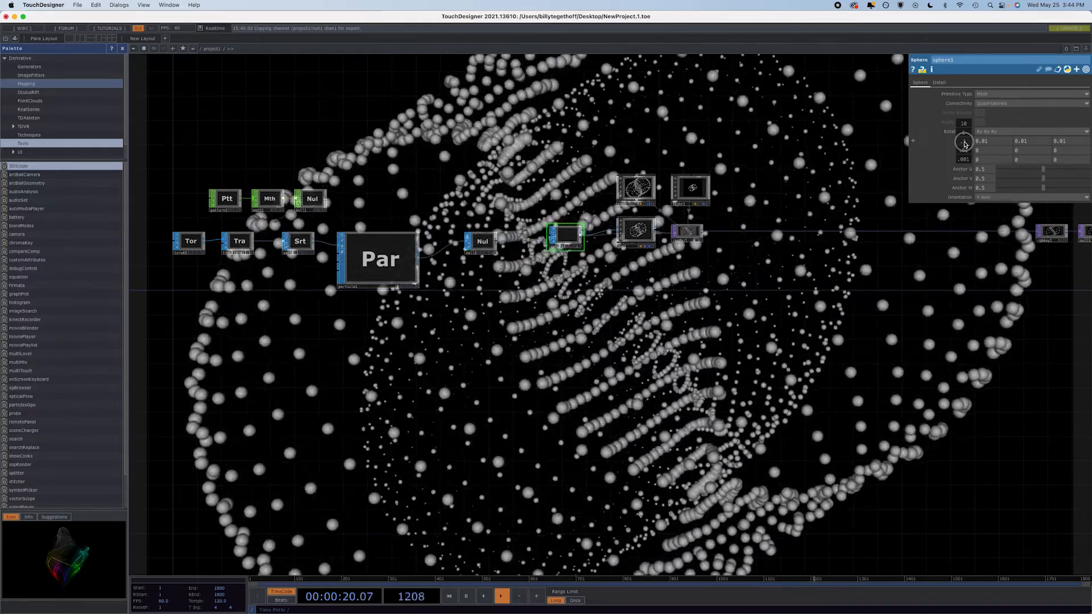
{"action": "middle_click_drag", "start_coordinate": [964, 144], "coordinate": [983, 151]}
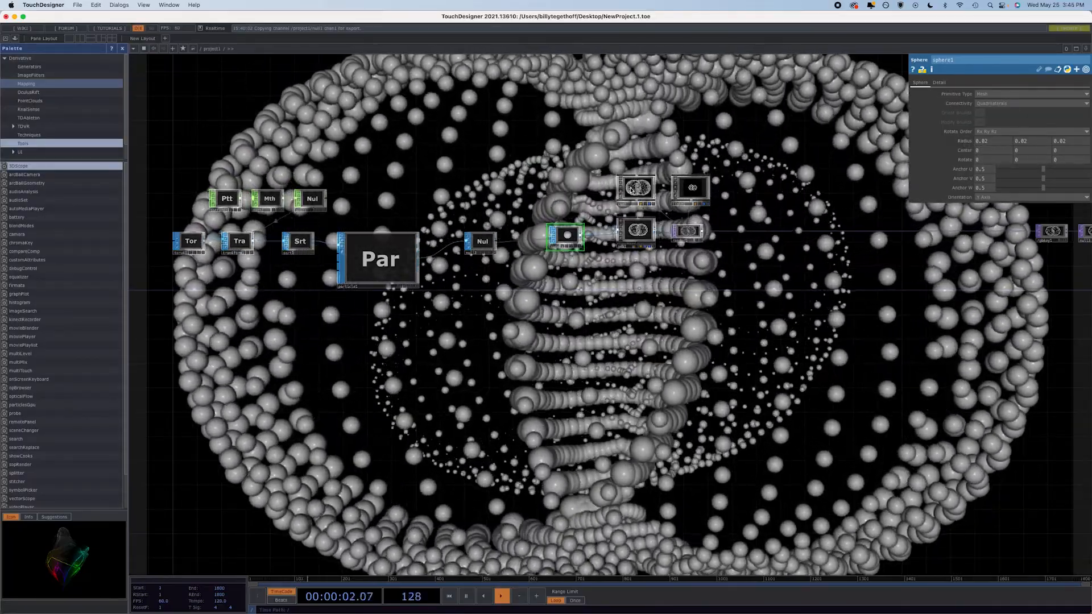
Step: Increase the Camera's Translate Z to move it farther back from the particles
{"action": "left_click", "coordinate": [627, 202]}
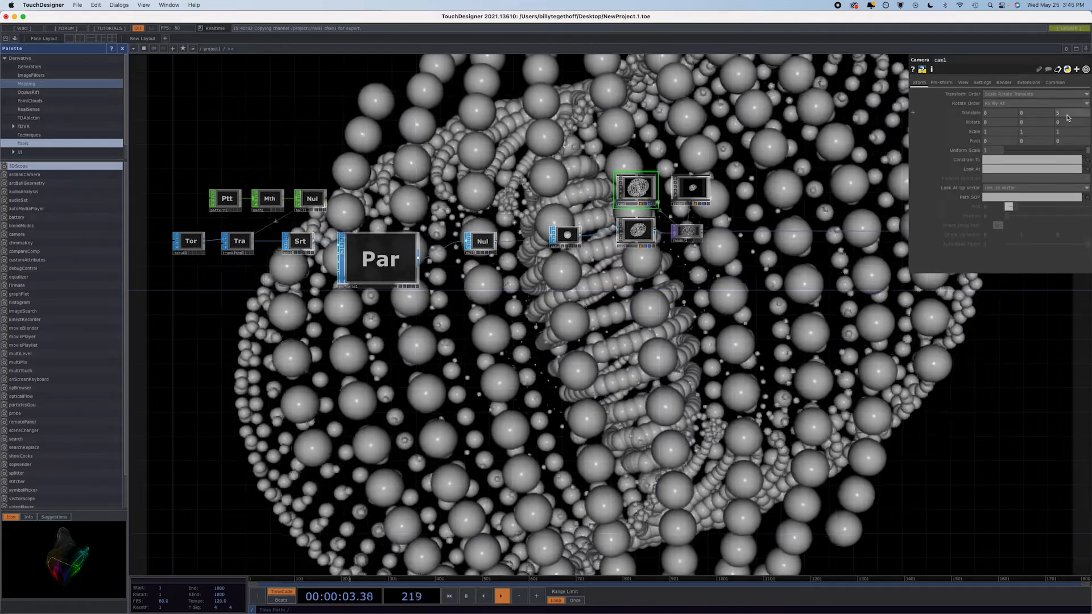
{"action": "scroll", "coordinate": [1063, 114], "scroll_direction": "down", "scroll_amount": 1}
{"action": "left_click_drag", "start_coordinate": [1063, 114], "coordinate": [1088, 105]}
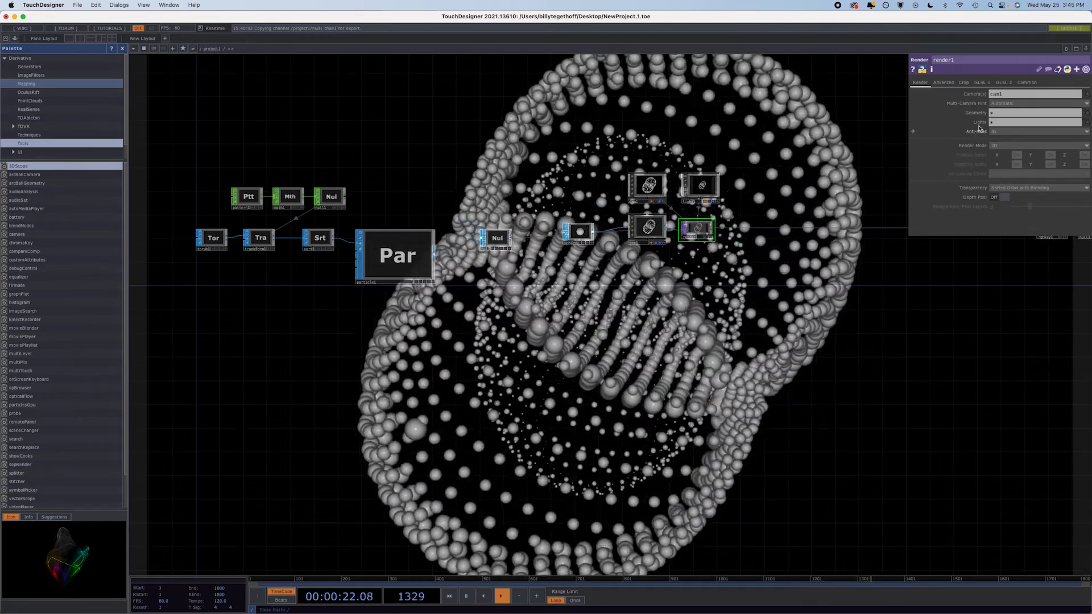
Step: Set the width of the Render TOP's Resolution to 720 for a square 720 x 720 output
{"action": "left_click", "coordinate": [1026, 83]}
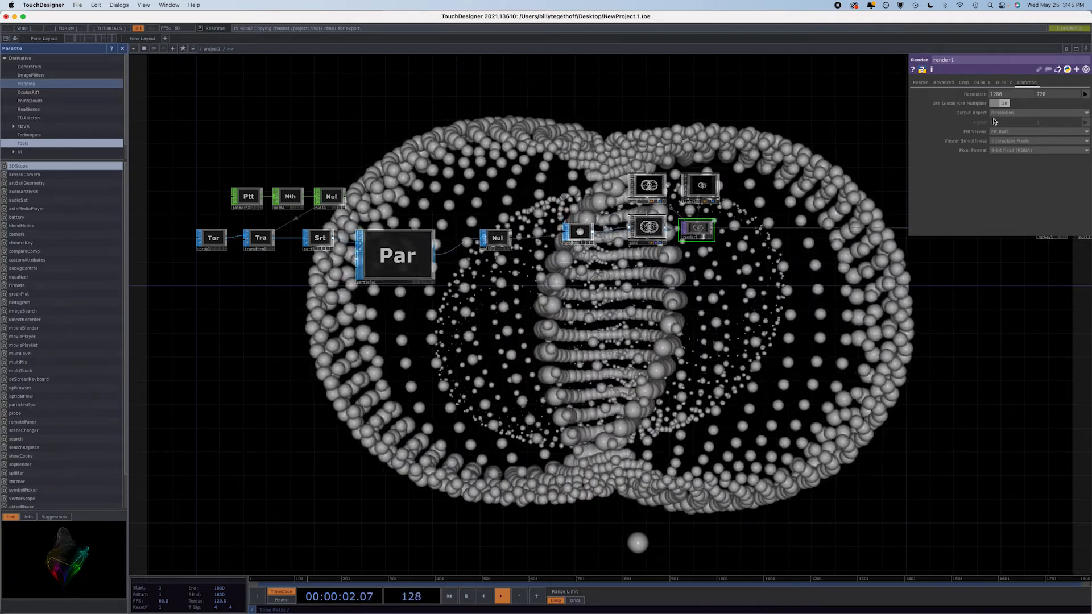
{"action": "left_click", "coordinate": [1085, 94]}
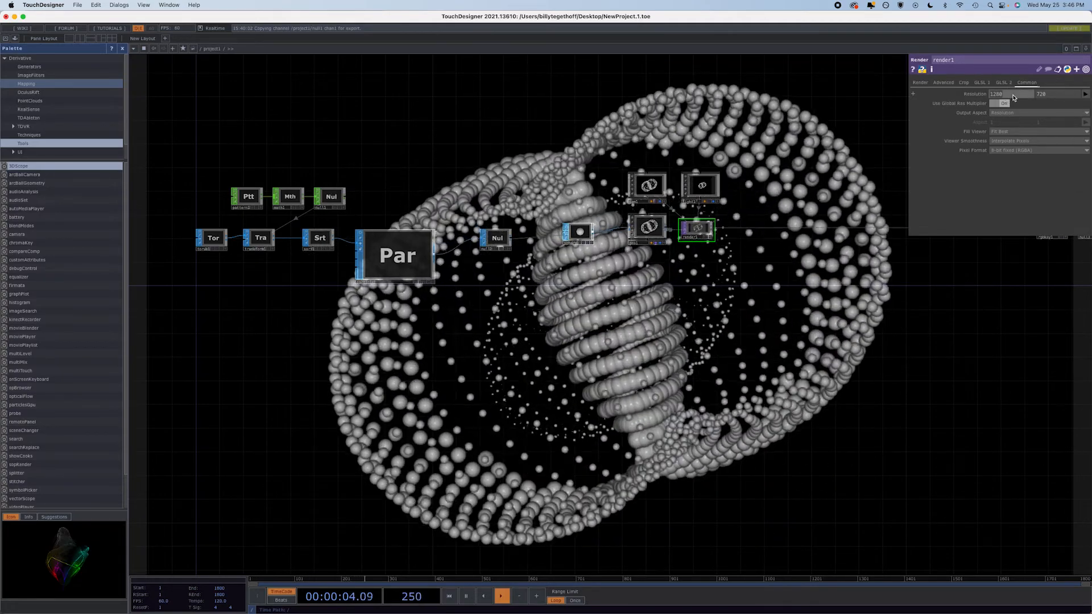
{"action": "type", "text": "720"}
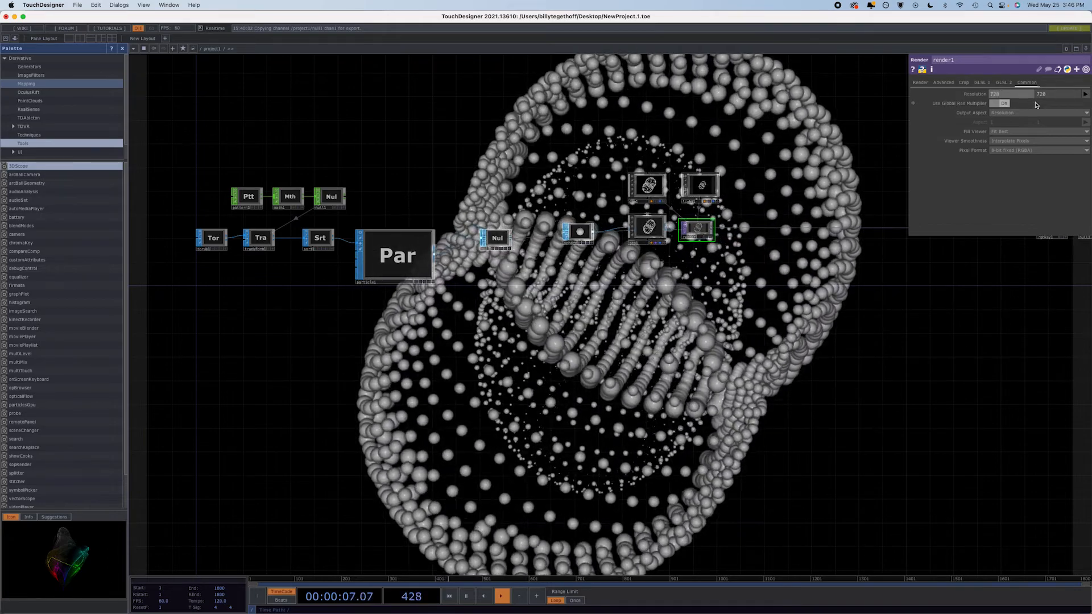
Step: Set the Render TOP's Resolution to 1024 x 1280
{"action": "key", "text": "Return"}
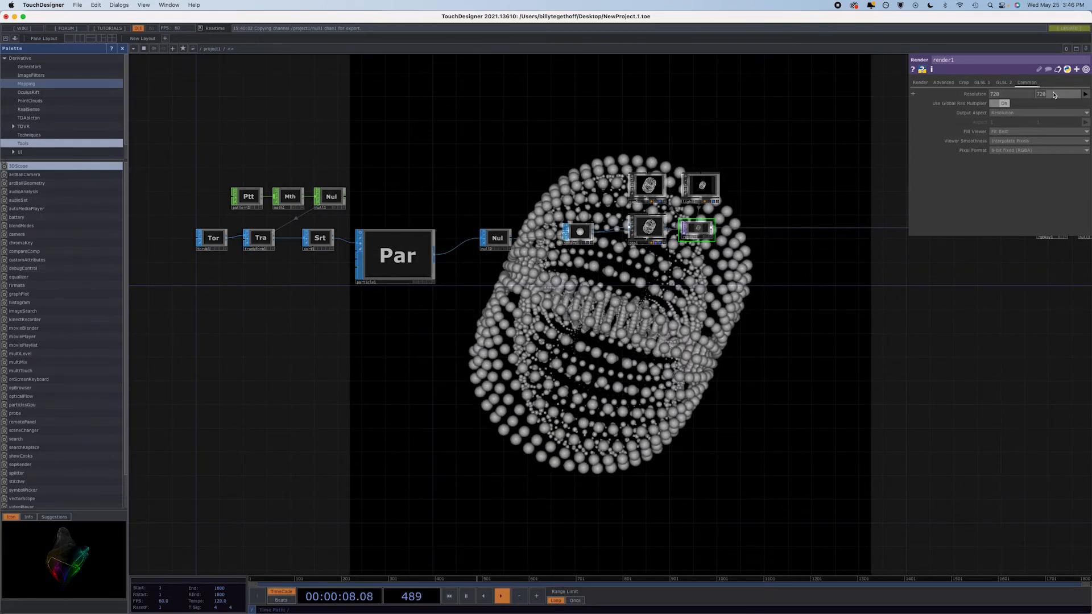
{"action": "key", "text": "Return"}
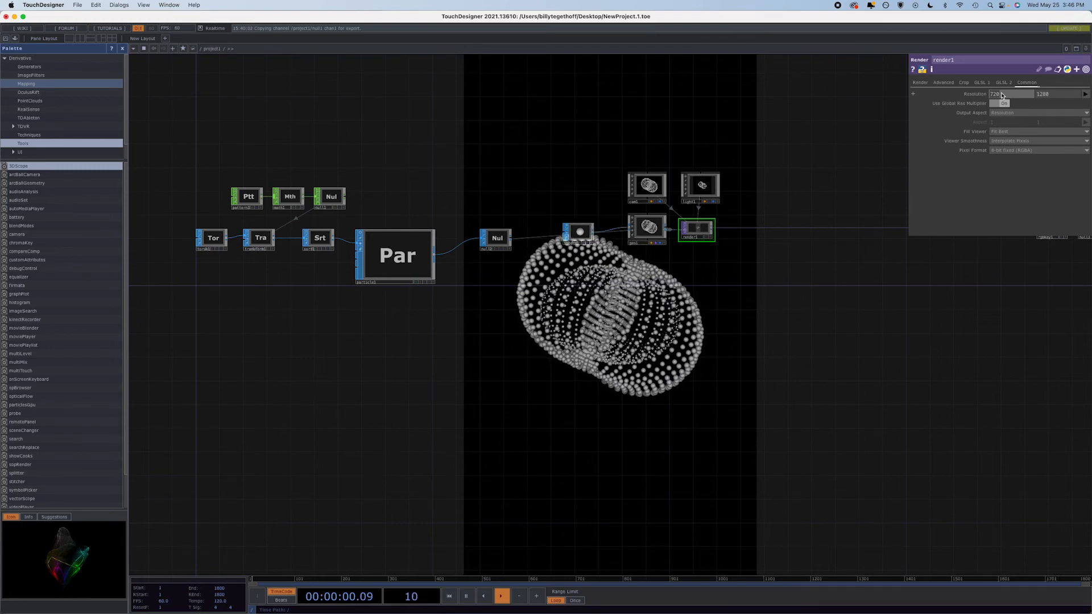
{"action": "type", "text": "10"}
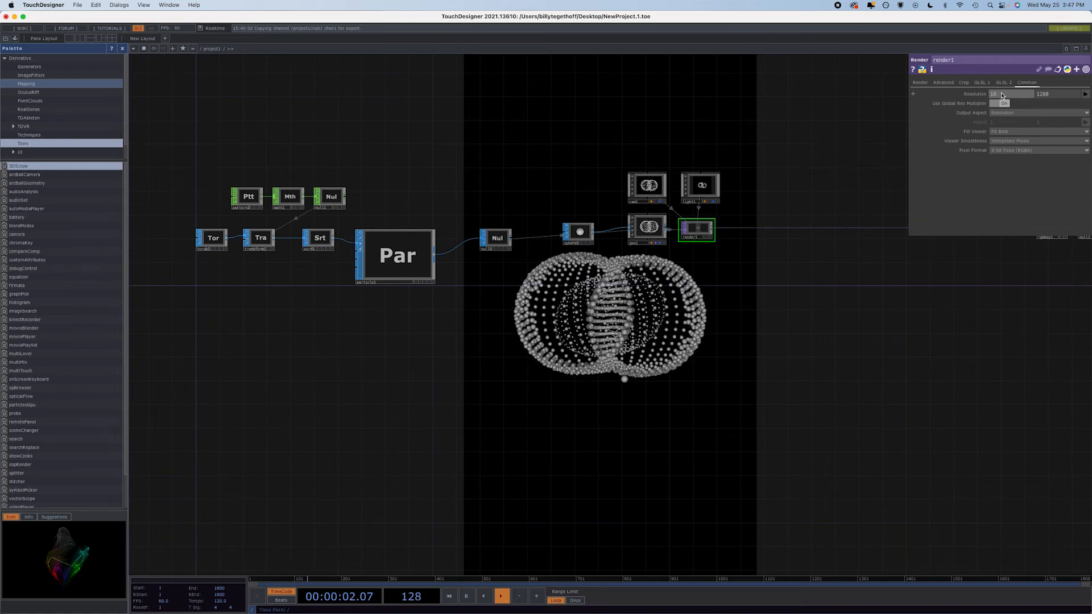
{"action": "type", "text": "24"}
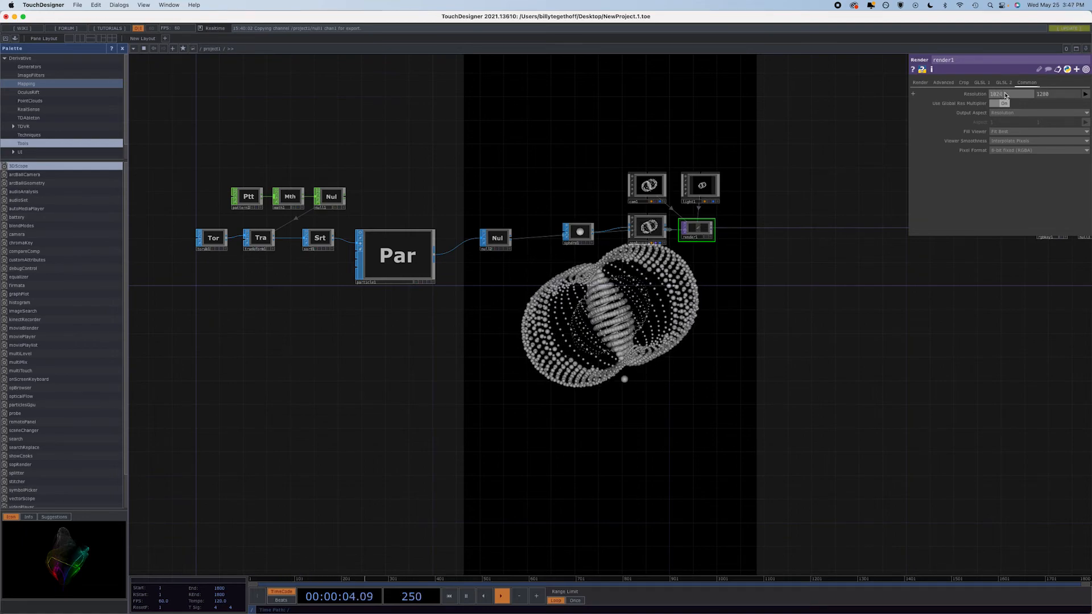
{"action": "key", "text": "Return"}
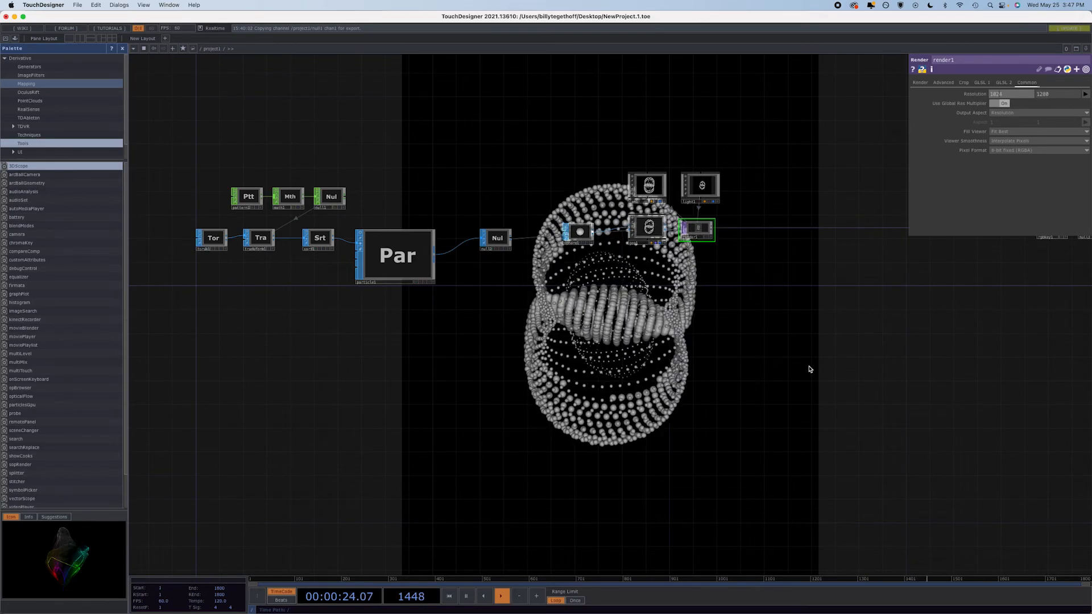
Step: Try the 3840 x 2160 resolution preset on the Render TOP
{"action": "left_click_drag", "start_coordinate": [810, 369], "coordinate": [699, 368]}
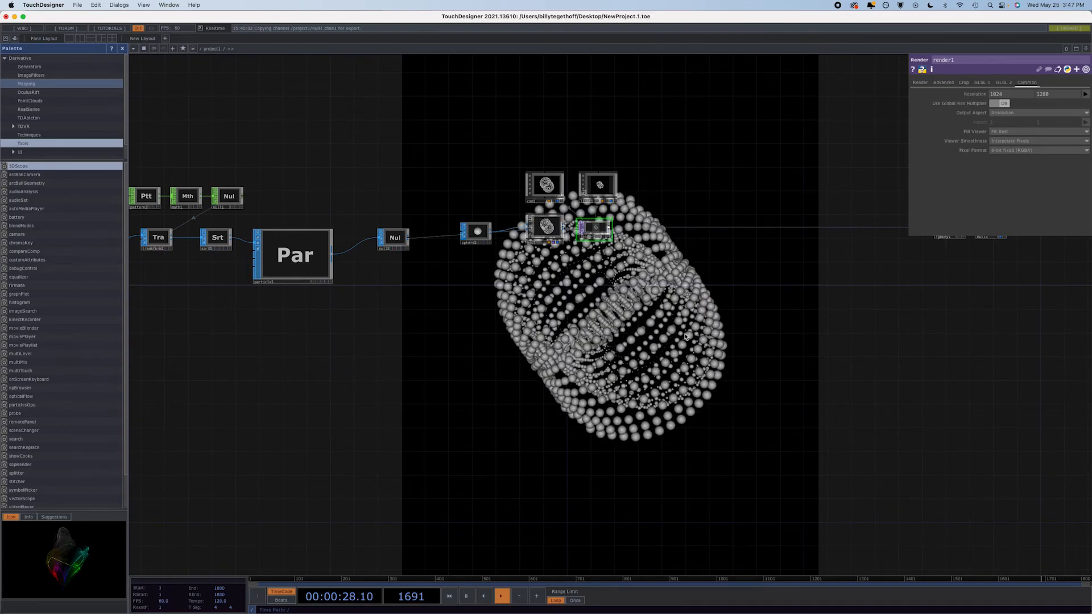
{"action": "left_click", "coordinate": [1086, 94]}
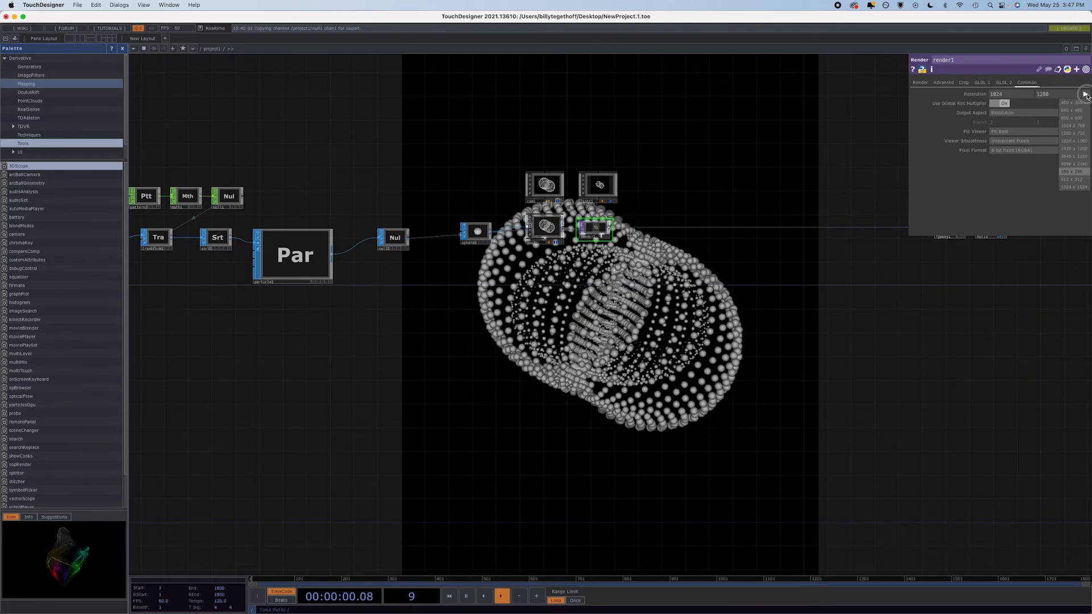
{"action": "left_click", "coordinate": [1080, 157]}
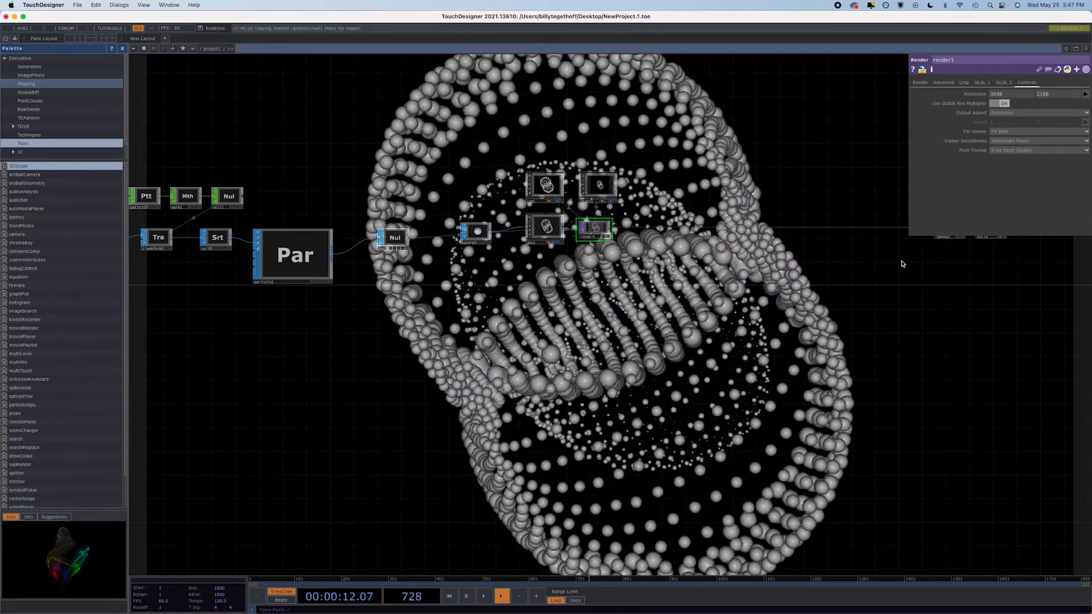
Step: Apply the 1024 x 1024 resolution preset to the Render TOP and change its height to 1280
{"action": "left_click", "coordinate": [1085, 93]}
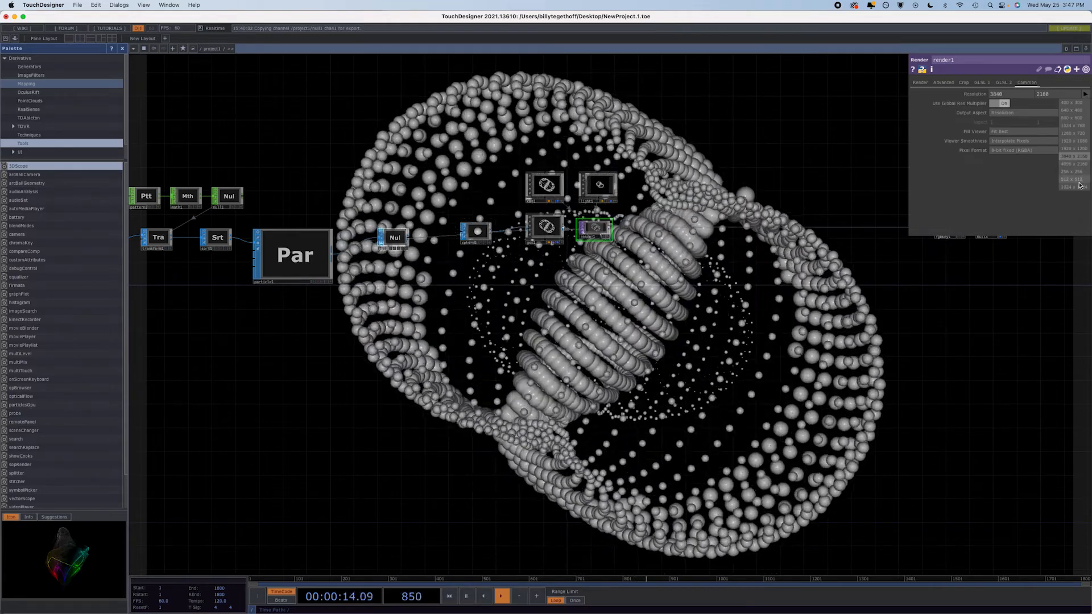
{"action": "left_click", "coordinate": [1078, 188]}
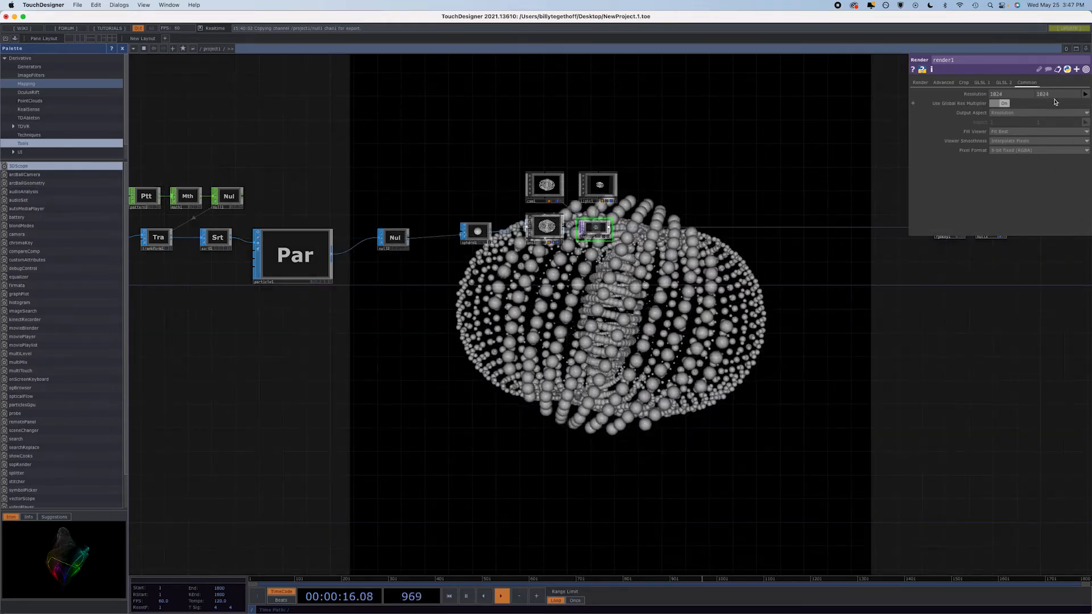
{"action": "type", "text": "12"}
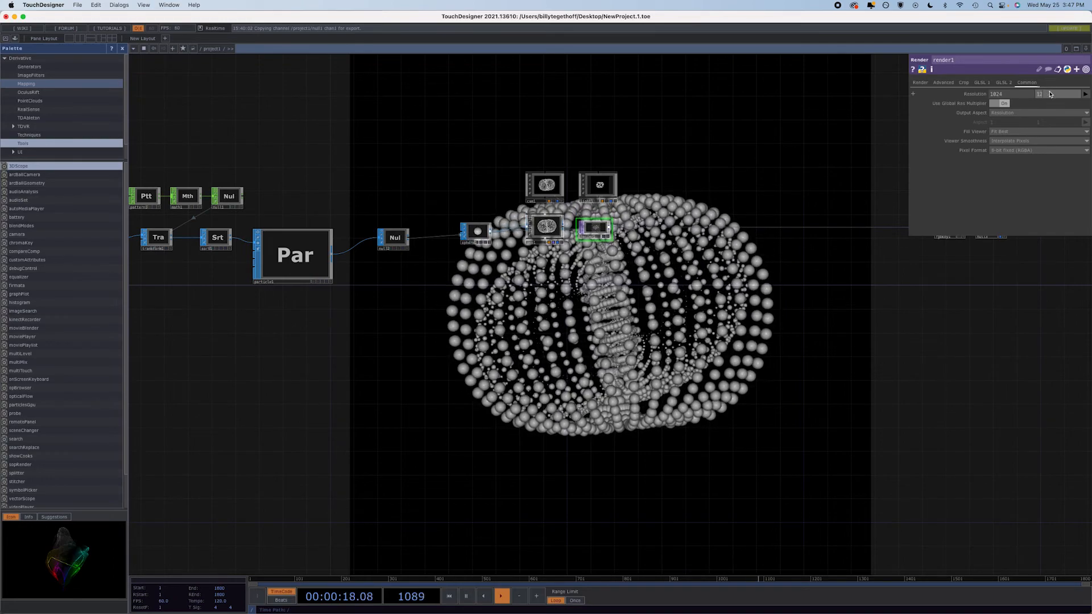
{"action": "type", "text": "80"}
{"action": "key", "text": "Return"}
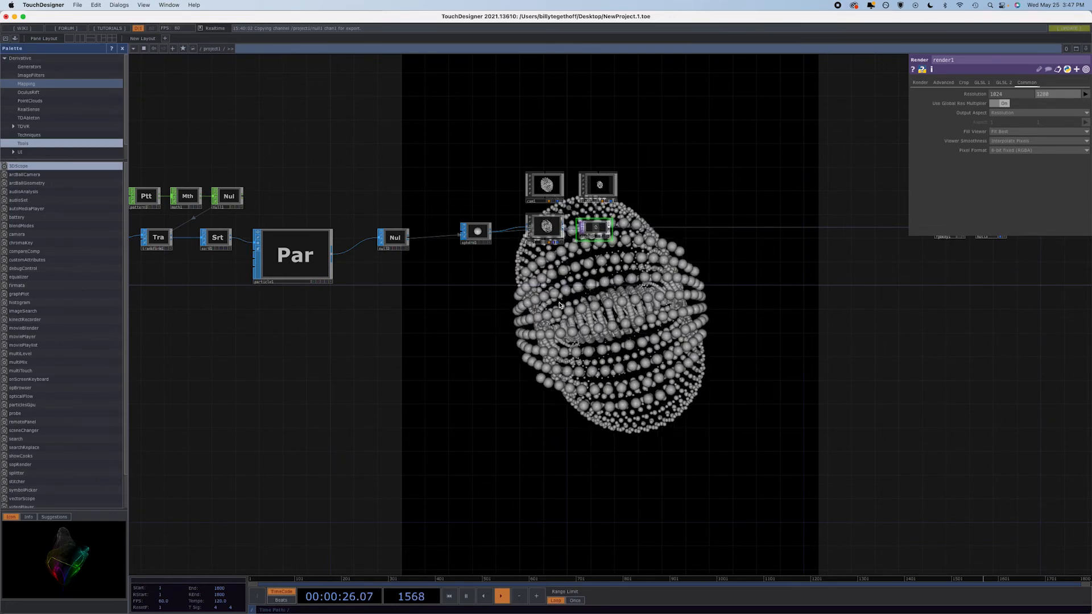
Step: Insert a Null TOP on the wire directly after the Render TOP
{"action": "scroll", "coordinate": [528, 343], "scroll_direction": "right", "scroll_amount": 10}
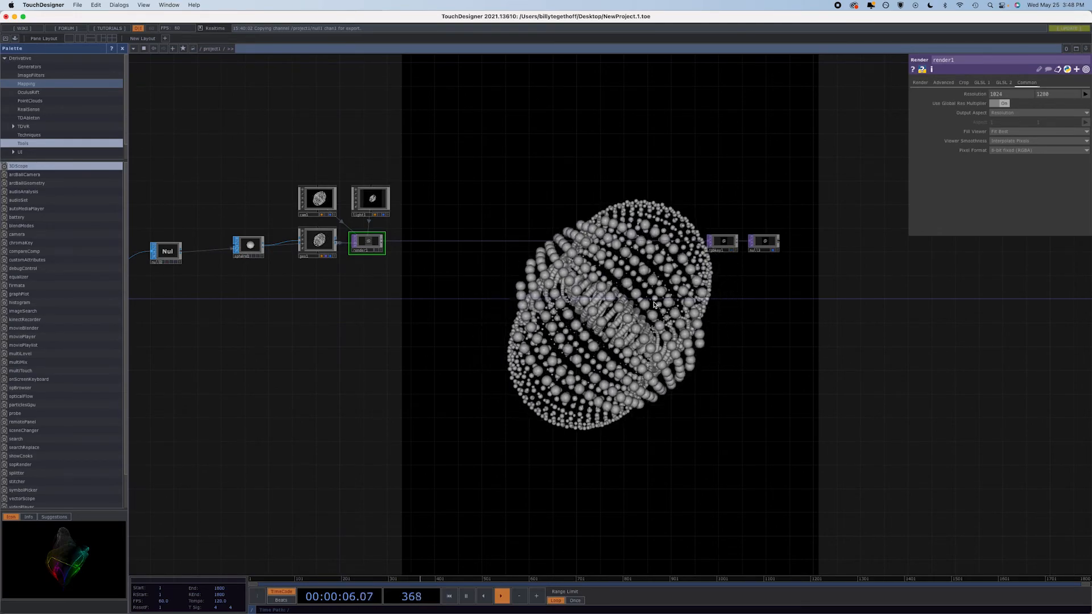
{"action": "right_click", "coordinate": [425, 243]}
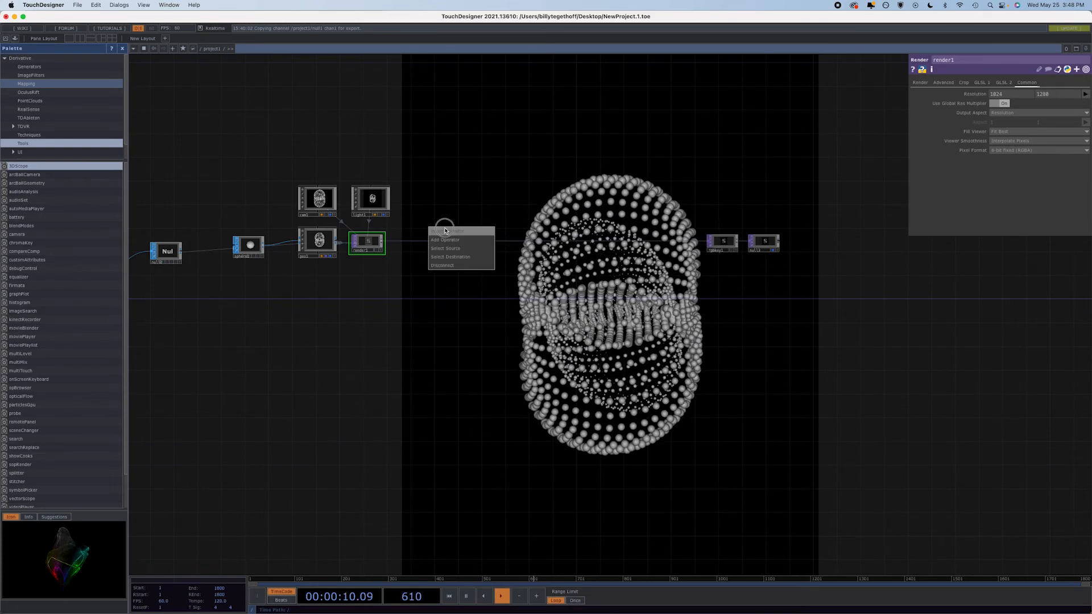
{"action": "left_click", "coordinate": [446, 230]}
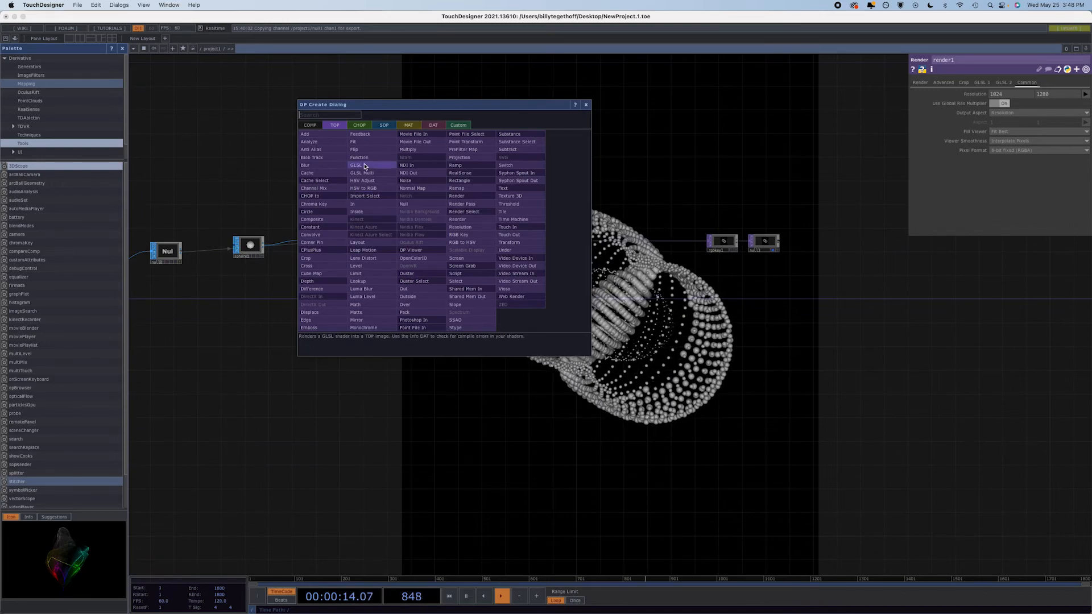
{"action": "left_click", "coordinate": [415, 206]}
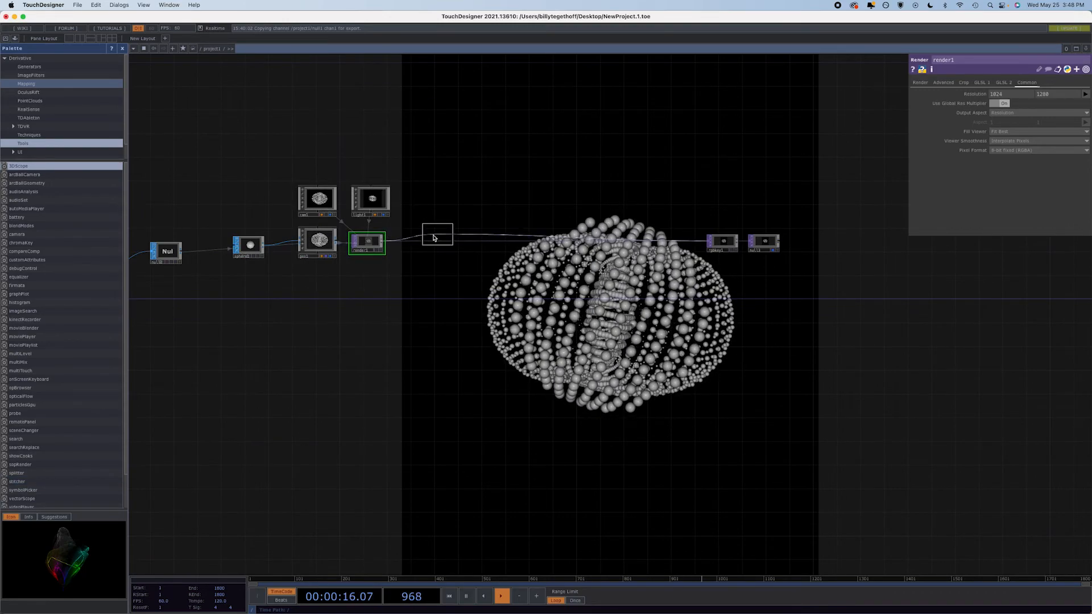
{"action": "left_click", "coordinate": [426, 242]}
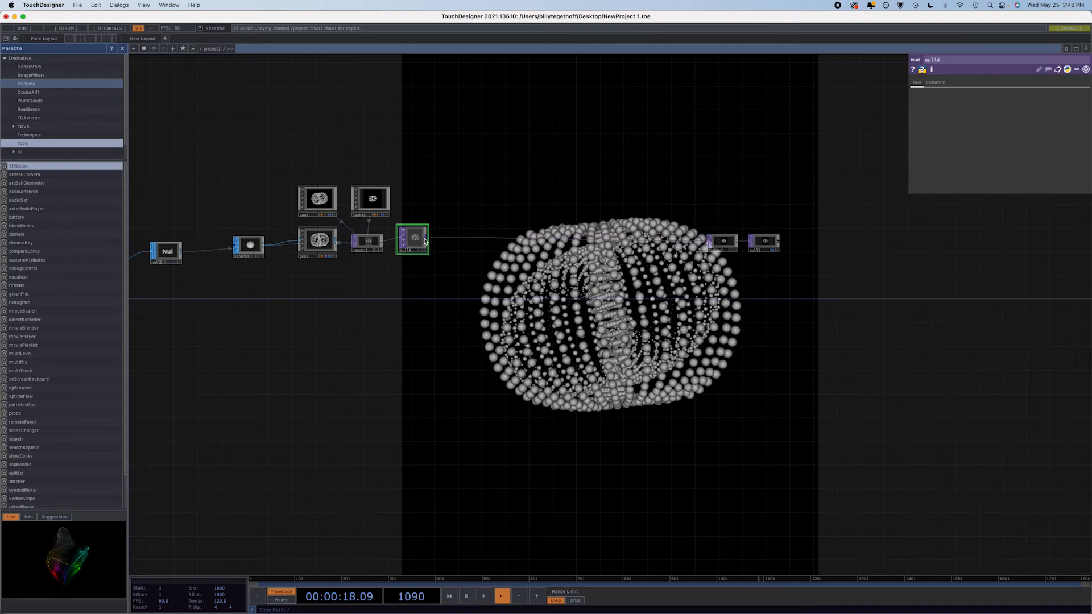
Step: Branch a Feedback TOP off the new Null TOP's output and place it above the main chain
{"action": "left_click_drag", "start_coordinate": [426, 240], "coordinate": [466, 169]}
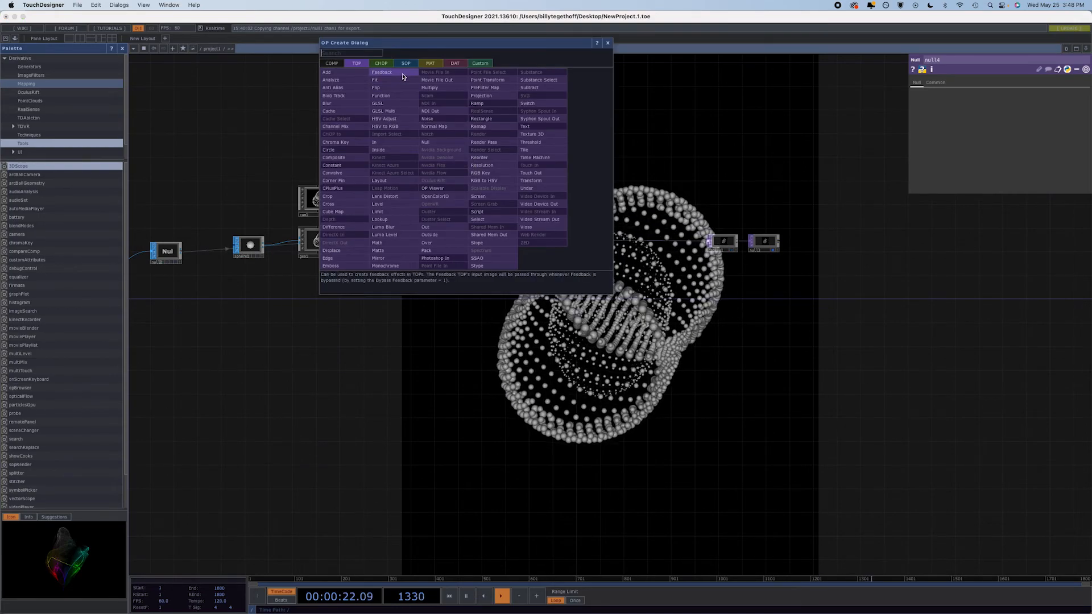
{"action": "left_click", "coordinate": [382, 72]}
{"action": "left_click", "coordinate": [477, 186]}
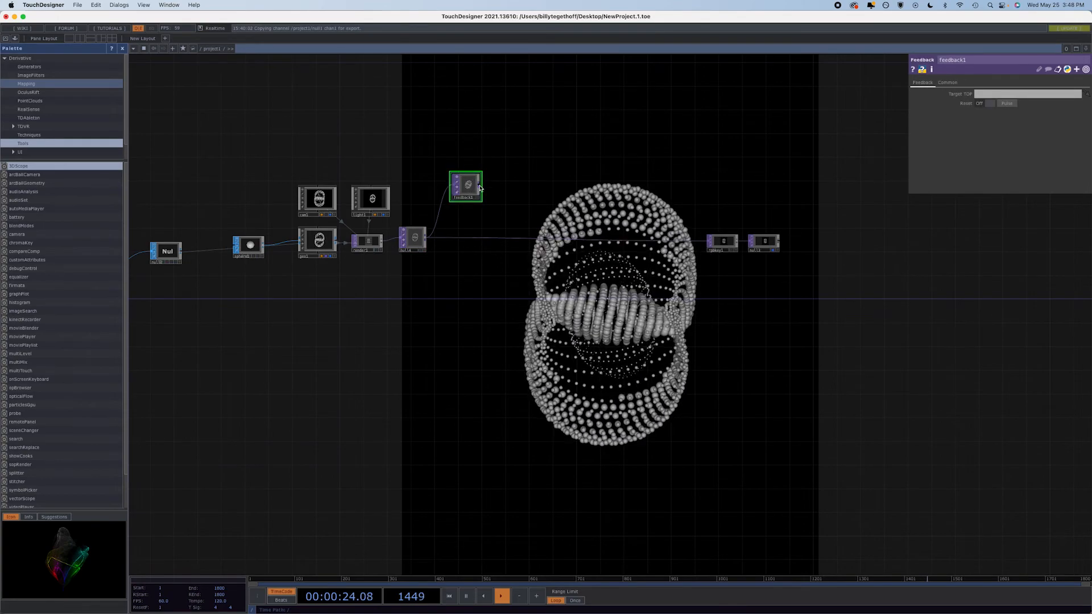
Step: Add a Composite TOP combining the Feedback and Null TOPs ahead of the RGB Key, and make it the Feedback's Target TOP
{"action": "left_click_drag", "start_coordinate": [479, 188], "coordinate": [566, 191]}
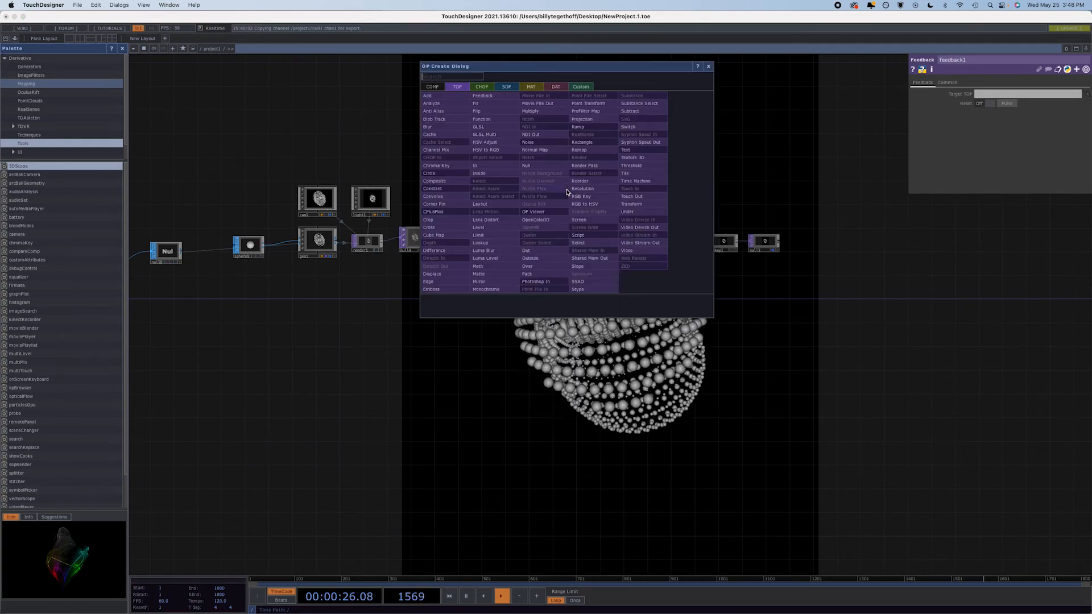
{"action": "left_click", "coordinate": [452, 181]}
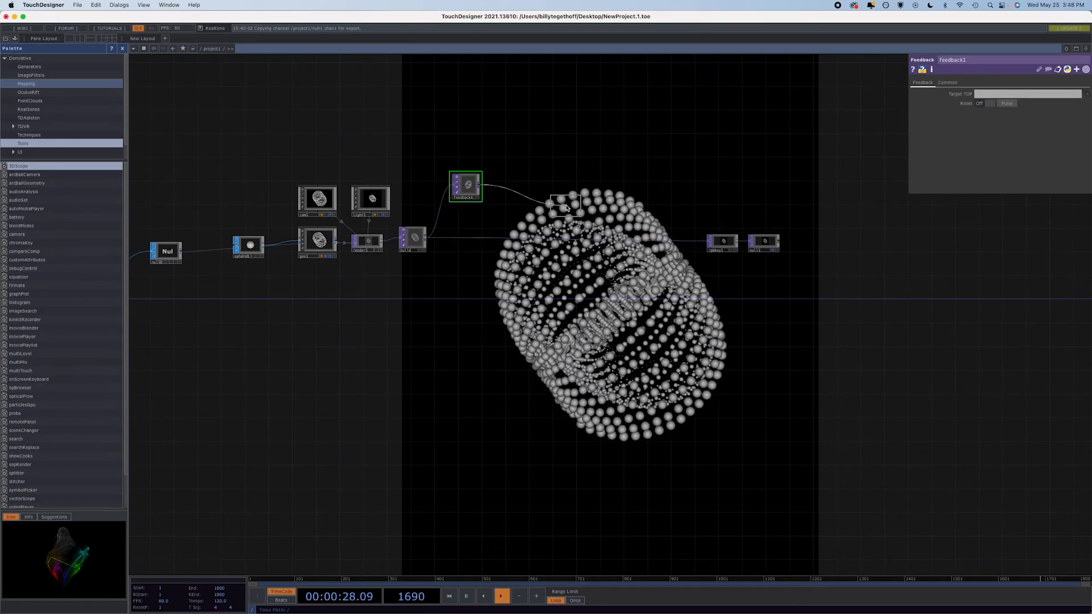
{"action": "left_click", "coordinate": [589, 231]}
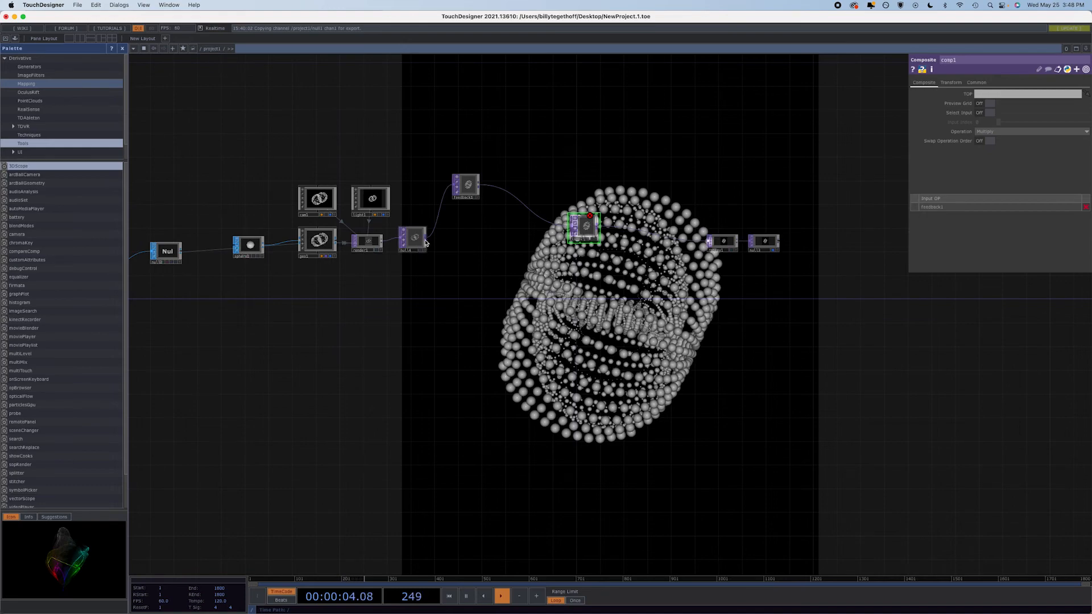
{"action": "left_click_drag", "start_coordinate": [438, 241], "coordinate": [599, 241]}
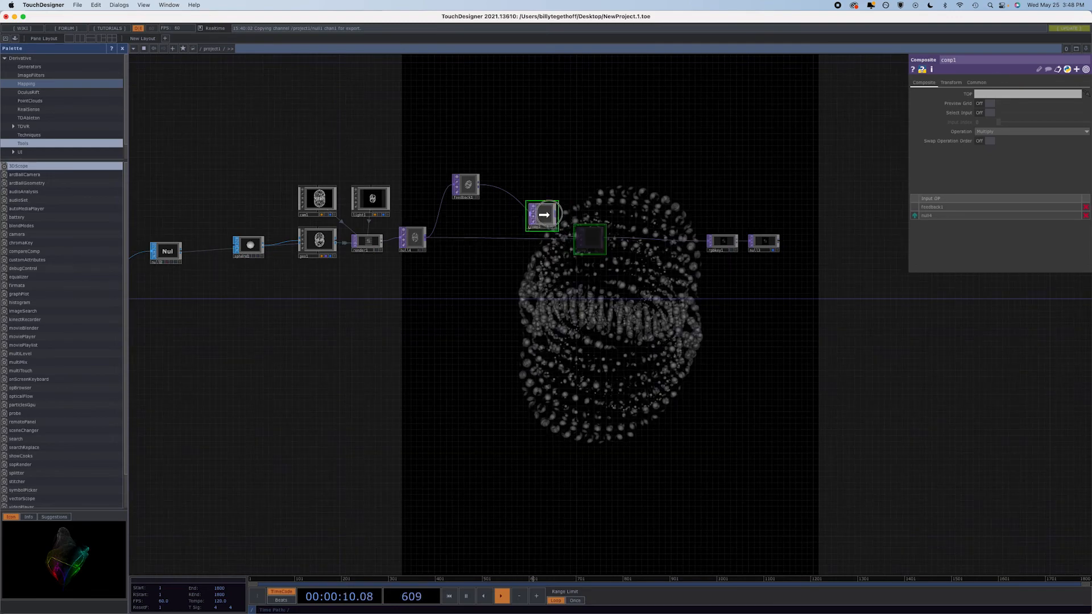
{"action": "left_click", "coordinate": [470, 189]}
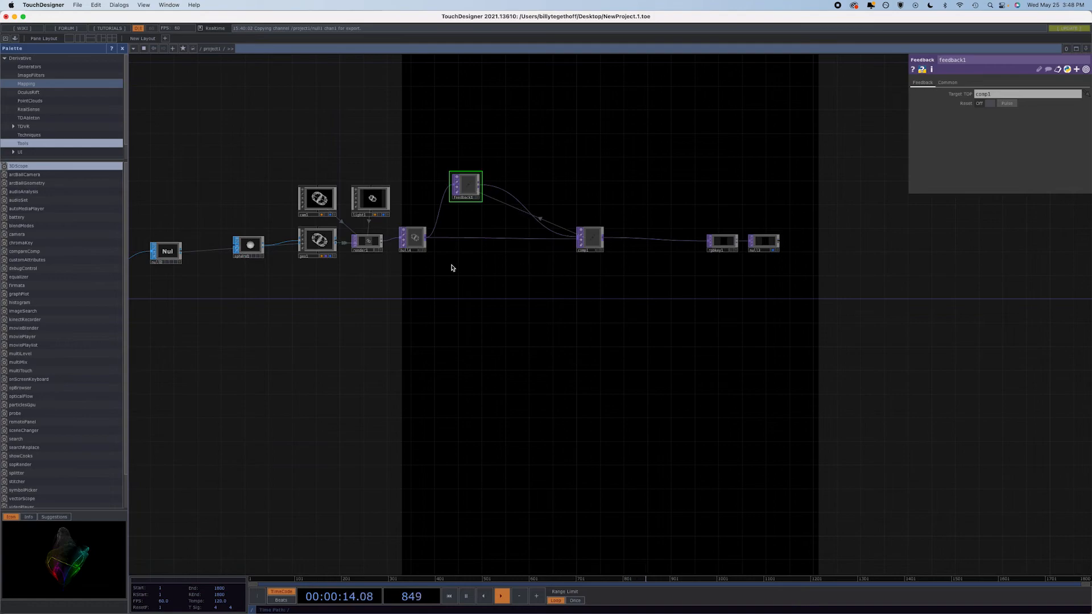
Step: Set the Composite TOP's Operation to Add
{"action": "left_click", "coordinate": [590, 240]}
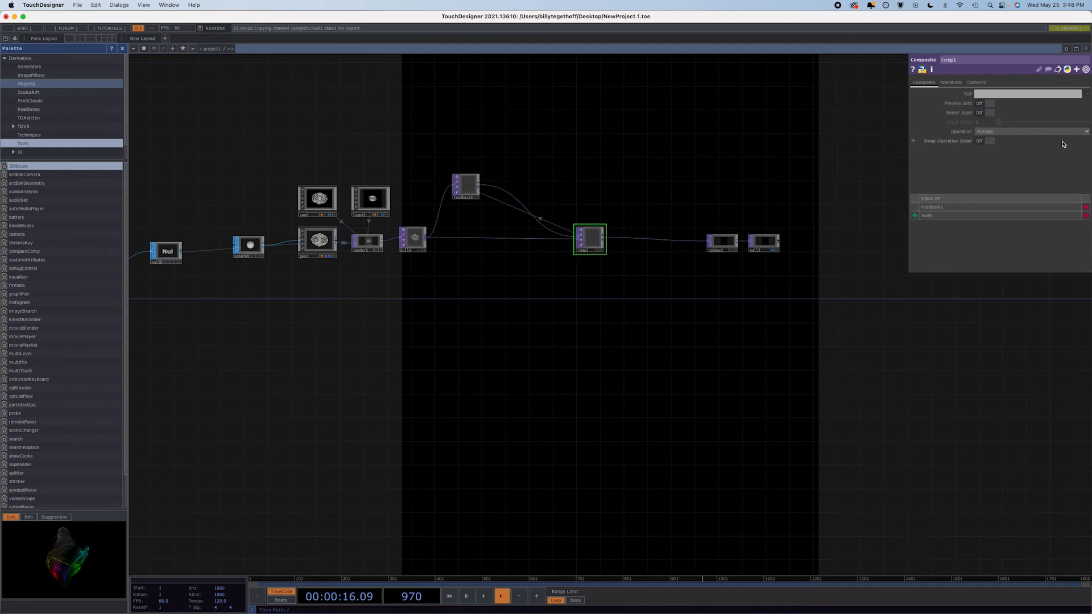
{"action": "left_click", "coordinate": [1065, 132]}
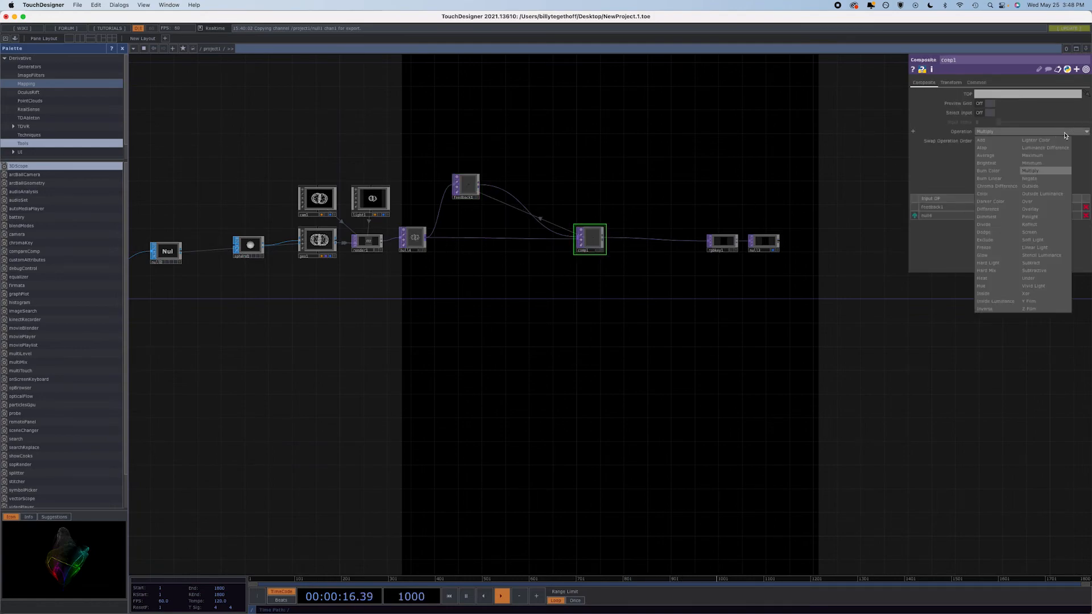
{"action": "left_click", "coordinate": [993, 143]}
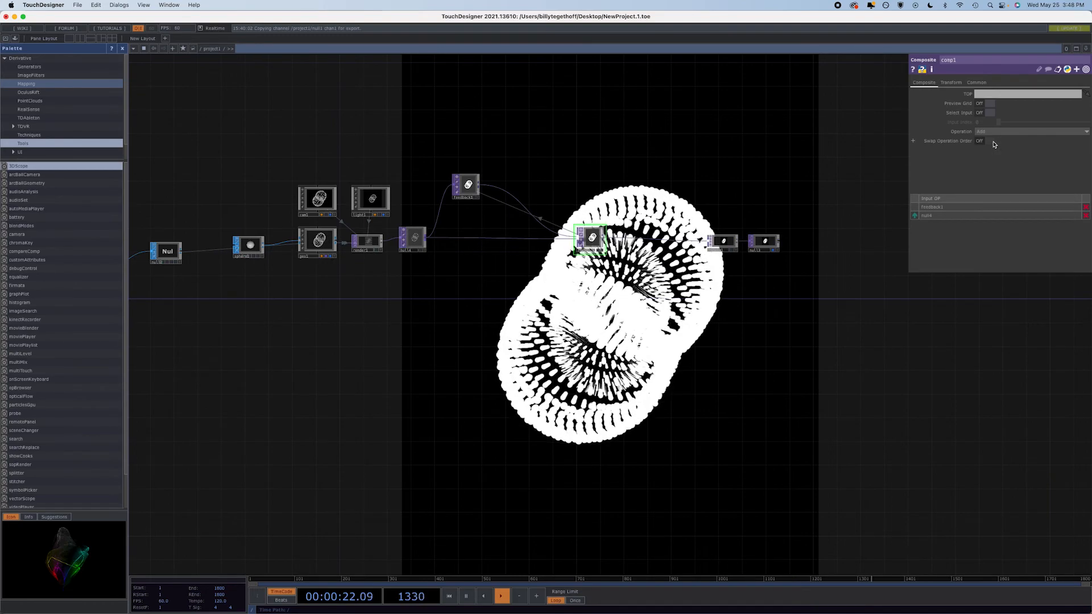
Step: Create a Keyboard In CHOP and place it just above the Feedback TOP
{"action": "right_click", "coordinate": [500, 192]}
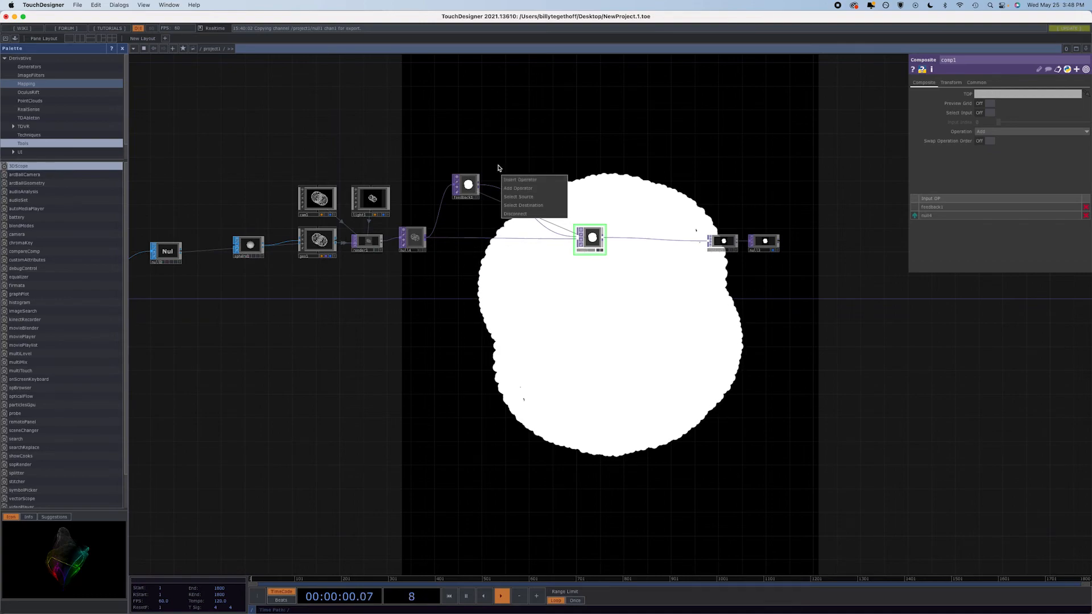
{"action": "left_click", "coordinate": [509, 180]}
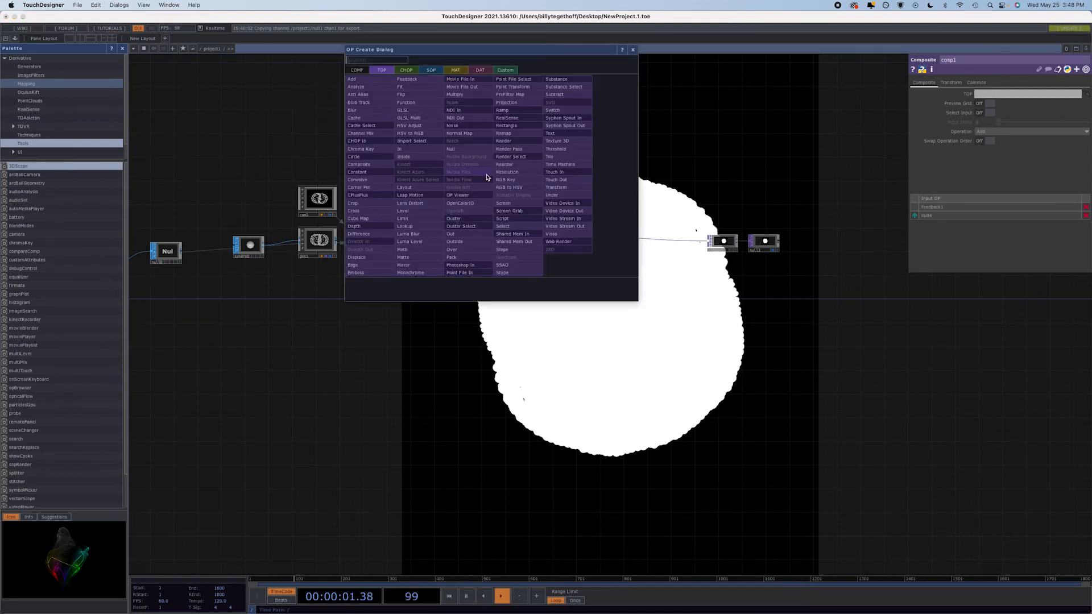
{"action": "left_click", "coordinate": [406, 70]}
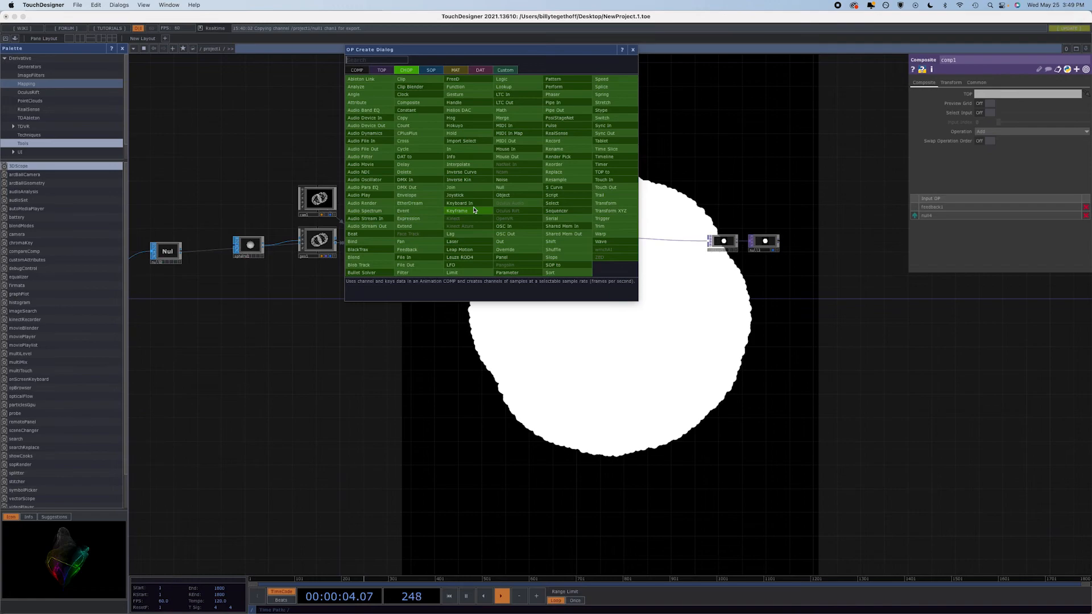
{"action": "left_click", "coordinate": [464, 203]}
{"action": "left_click", "coordinate": [470, 161]}
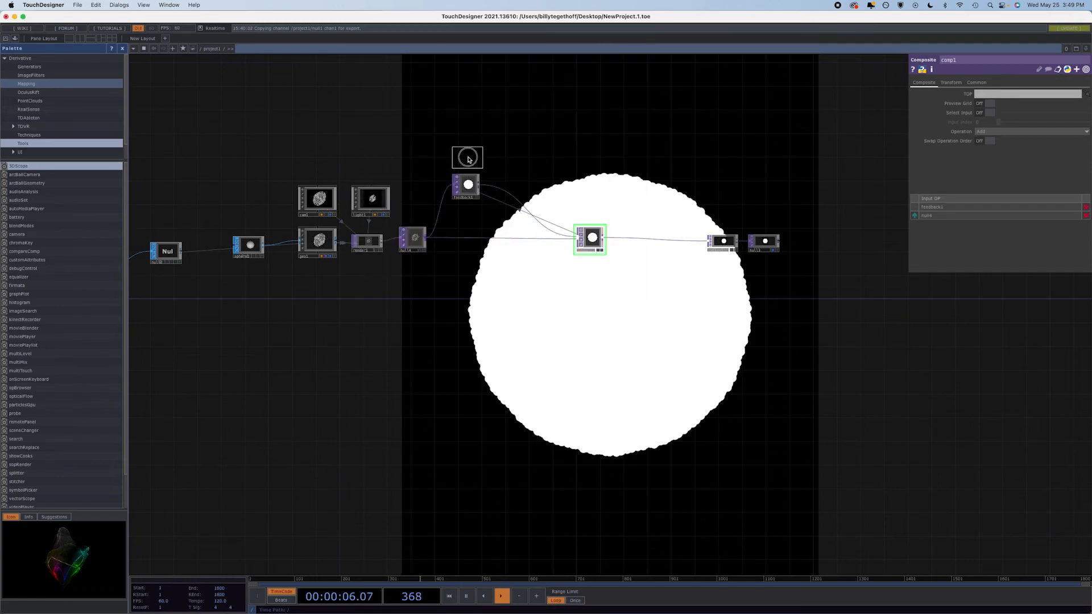
Step: Export the Keyboard In CHOP's k1 channel to the Feedback TOP's Reset Pulse and test it by triggering k1 several times
{"action": "left_click", "coordinate": [465, 185]}
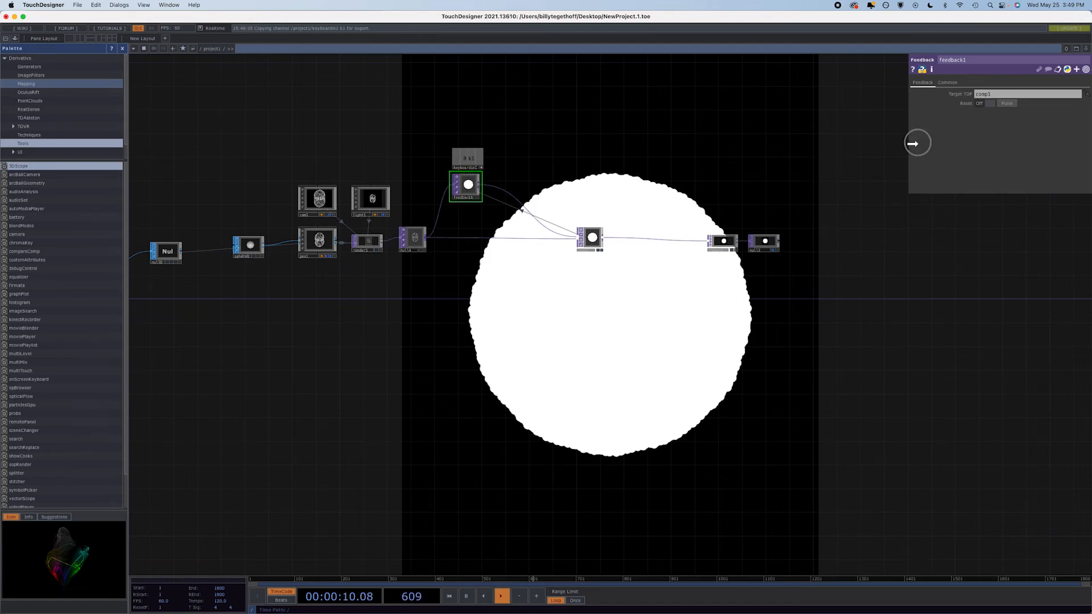
{"action": "left_click", "coordinate": [1008, 104]}
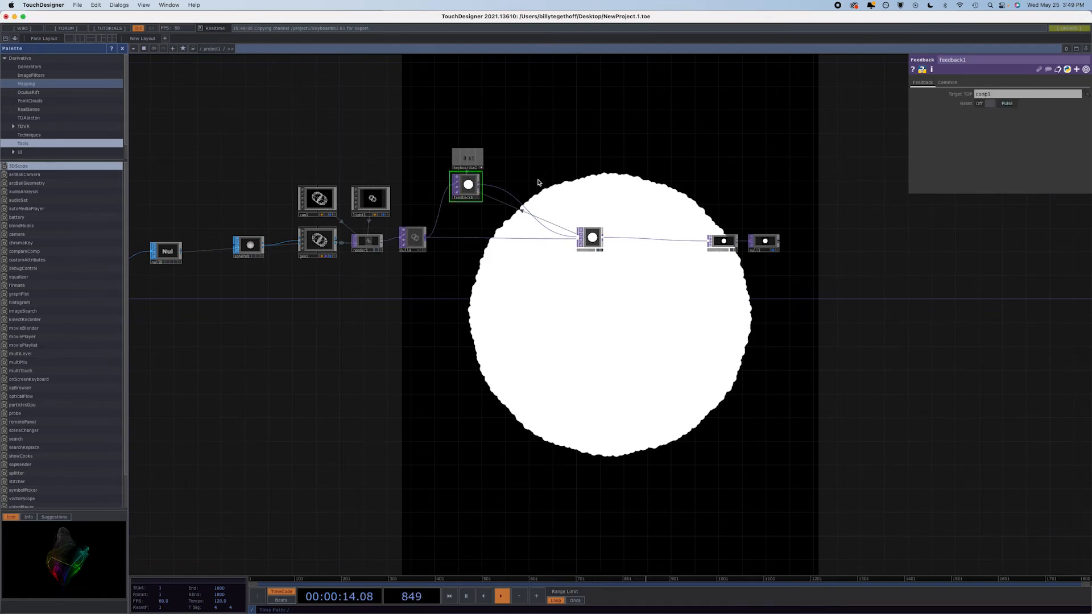
{"action": "key", "text": "1"}
{"action": "key", "text": "1"}
{"action": "key", "text": "1"}
{"action": "key", "text": "1"}
{"action": "key", "text": "1"}
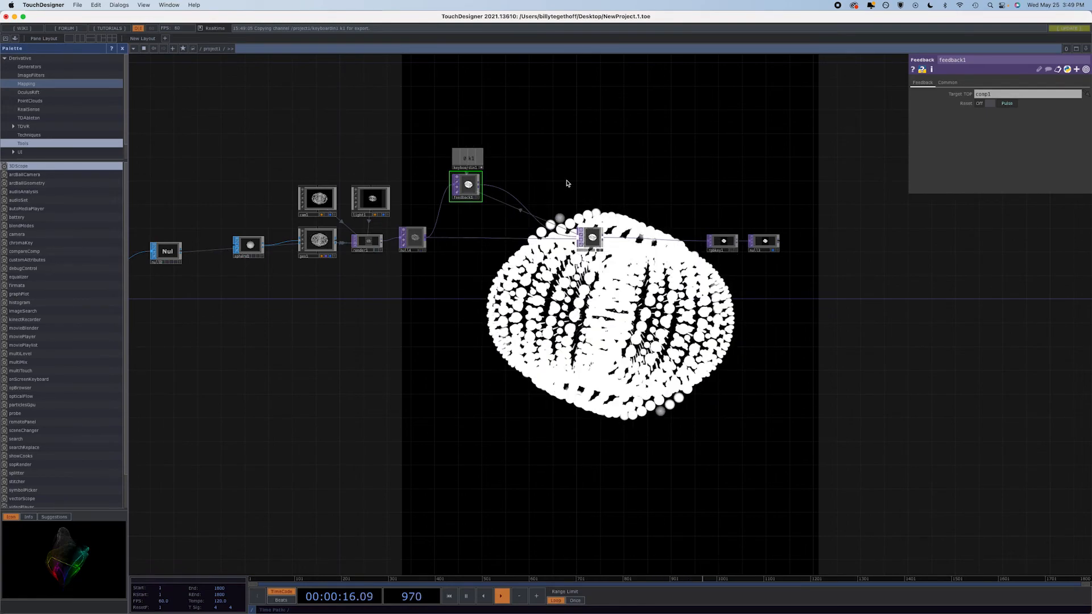
Step: Insert a Level TOP on the wire between the Feedback and Composite TOPs, placed just beside the Feedback TOP
{"action": "right_click", "coordinate": [500, 190]}
{"action": "left_click", "coordinate": [518, 180]}
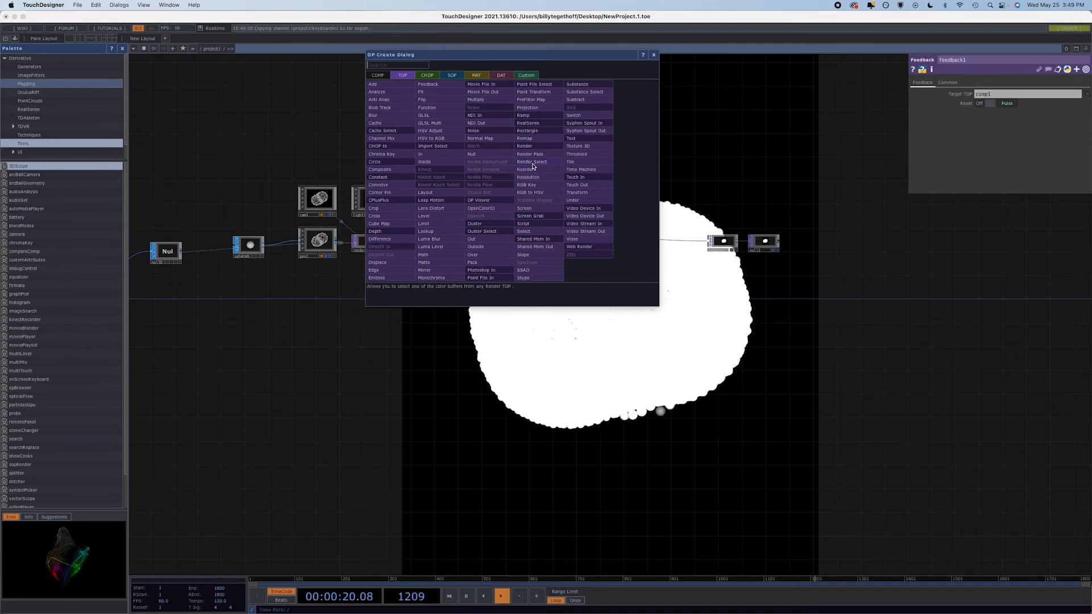
{"action": "left_click", "coordinate": [445, 217]}
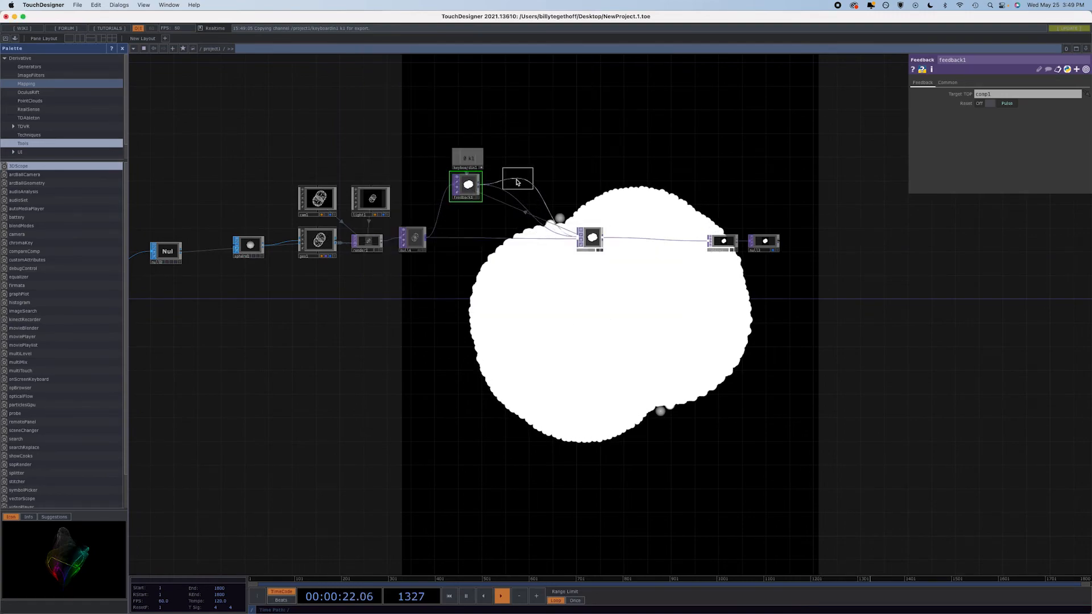
{"action": "left_click", "coordinate": [501, 183]}
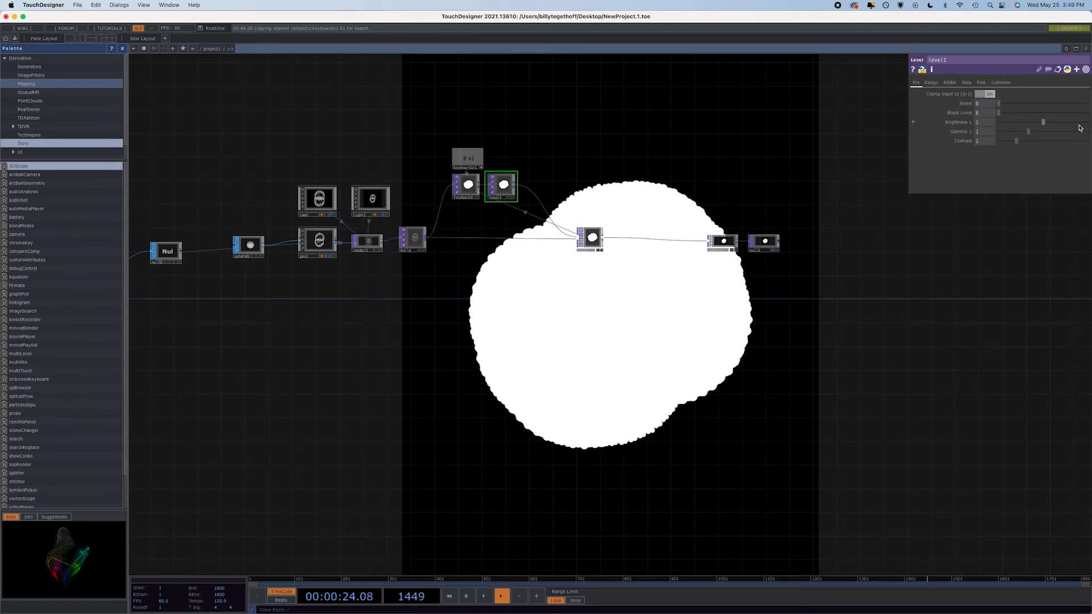
Step: Set the Level TOP's post Opacity to about 0.971 so the feedback trails fade
{"action": "left_click", "coordinate": [980, 83]}
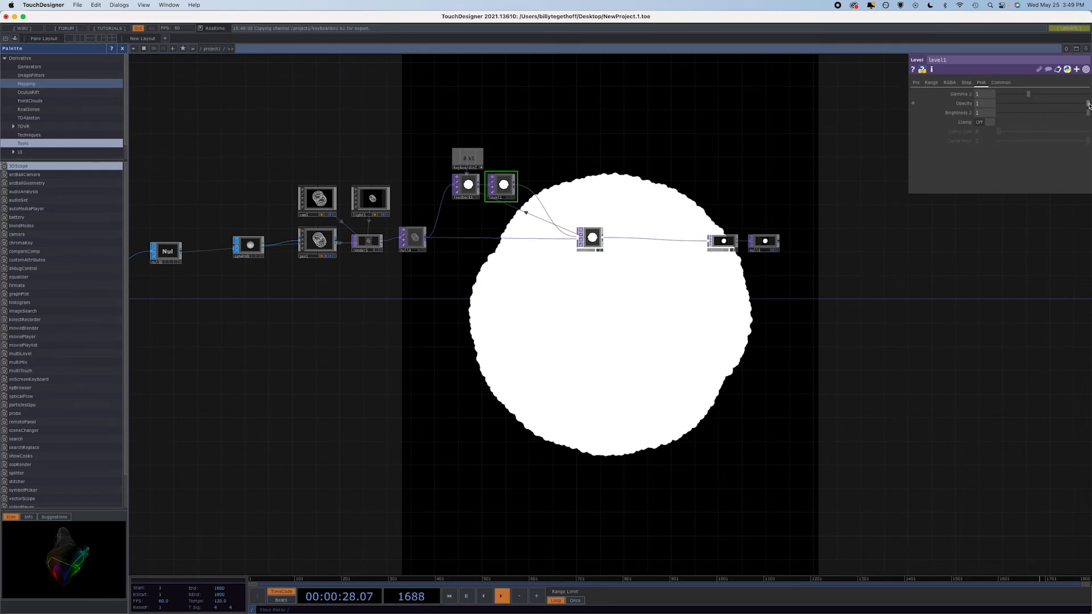
{"action": "left_click_drag", "start_coordinate": [1088, 105], "coordinate": [1087, 106]}
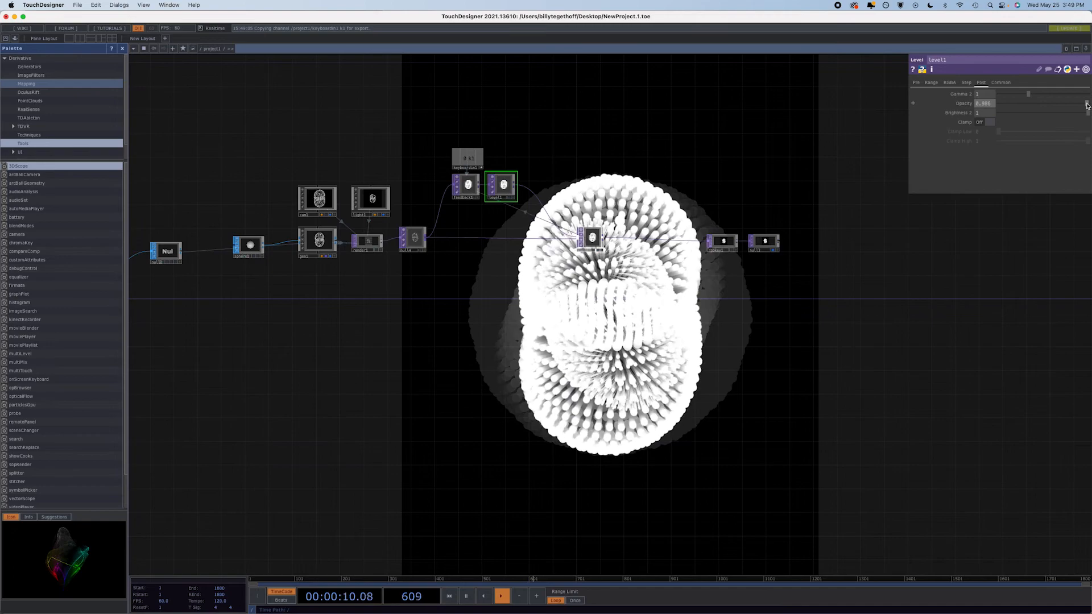
{"action": "left_click_drag", "start_coordinate": [1086, 105], "coordinate": [1089, 107]}
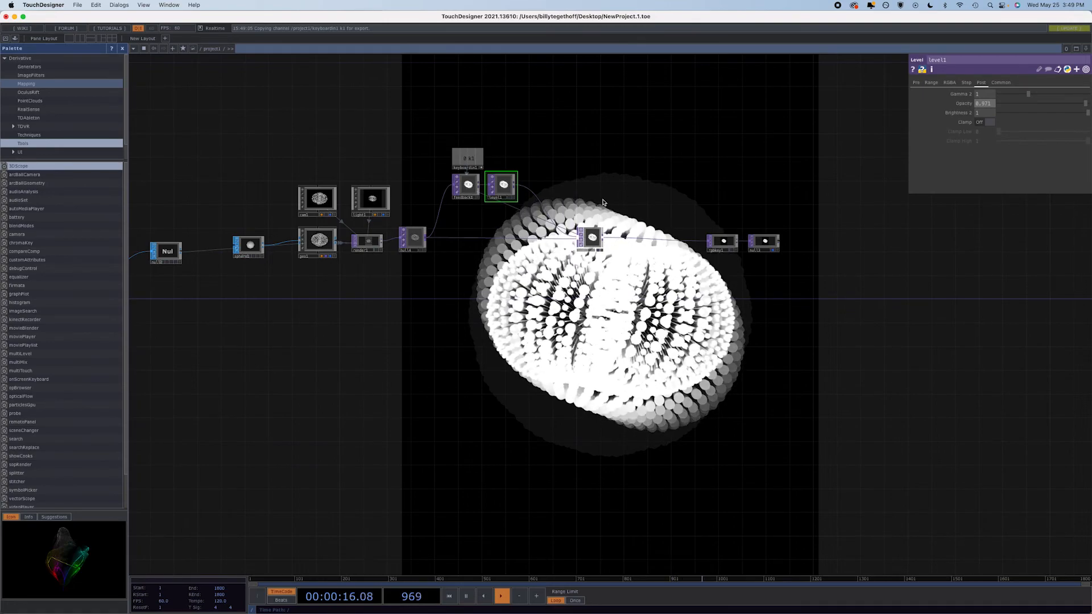
Step: Move the Composite TOP closer to the RGB Key and insert a Displace TOP between the Level and Composite TOPs
{"action": "left_click_drag", "start_coordinate": [599, 233], "coordinate": [656, 239]}
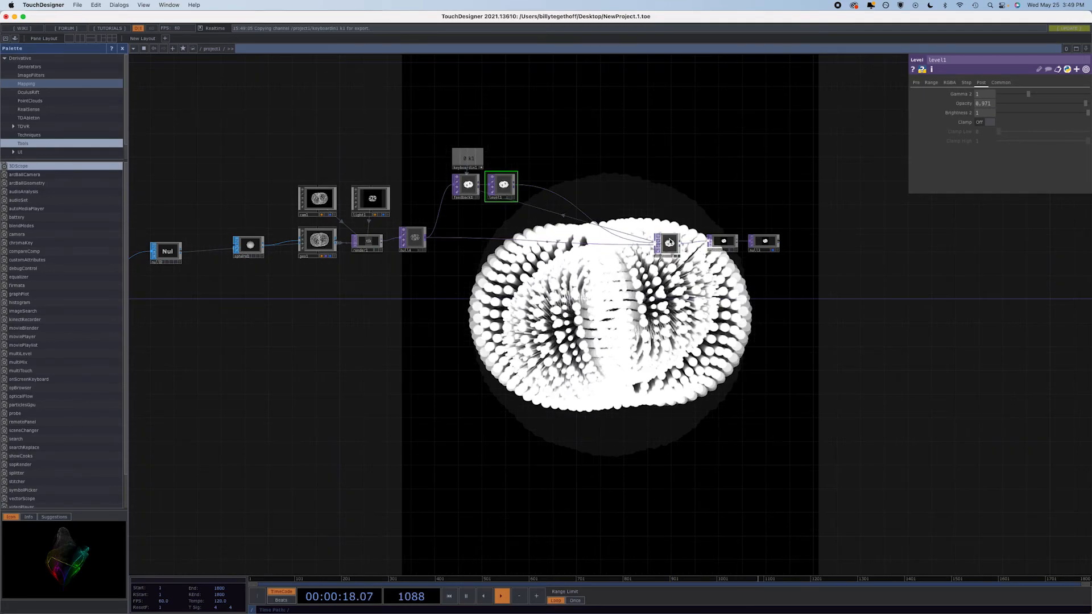
{"action": "left_click", "coordinate": [548, 181]}
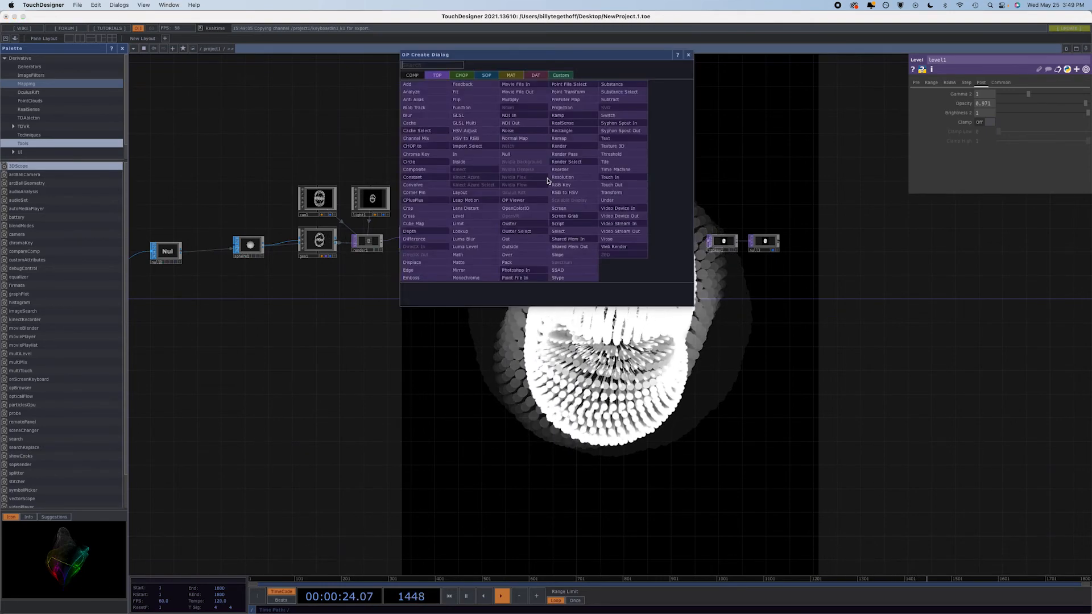
{"action": "left_click", "coordinate": [424, 264]}
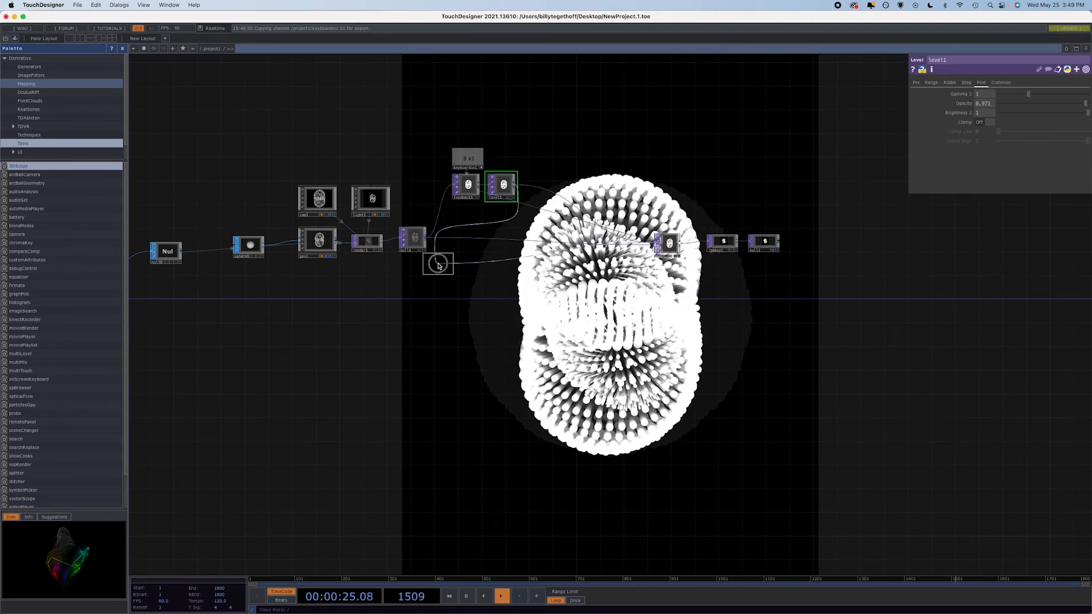
{"action": "left_click", "coordinate": [603, 186]}
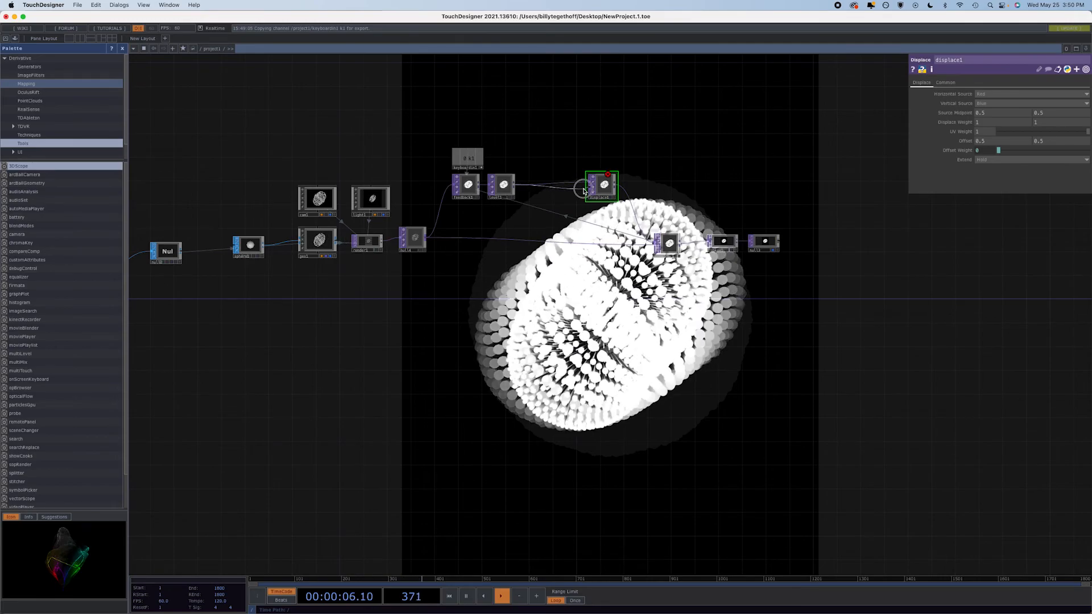
Step: Connect the Level TOP to the Displace TOP's second input and insert a Slope TOP on that wire
{"action": "left_click_drag", "start_coordinate": [584, 191], "coordinate": [583, 192]}
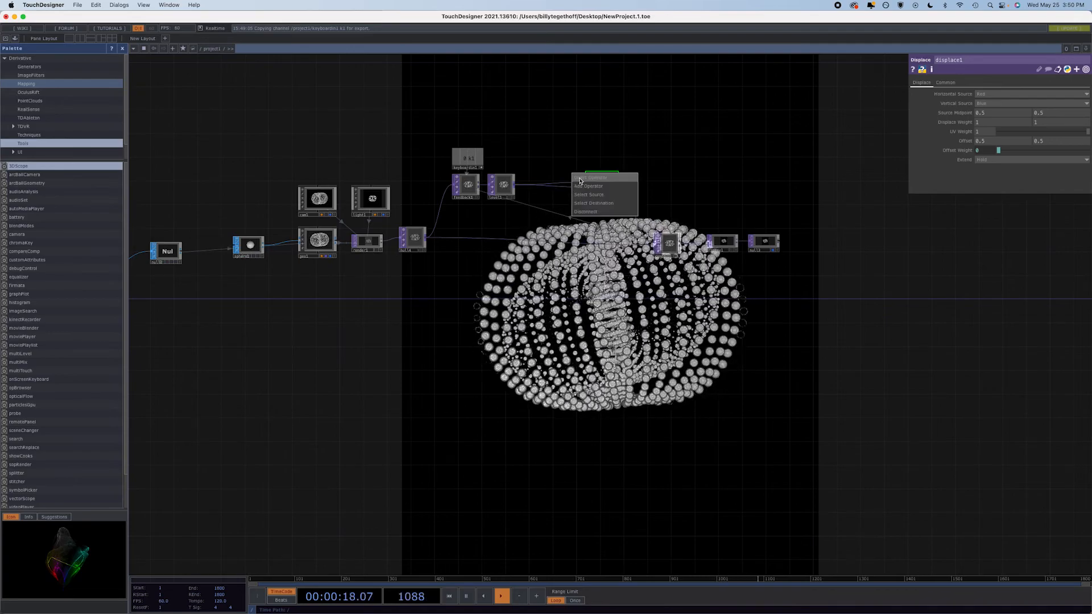
{"action": "left_click", "coordinate": [581, 178]}
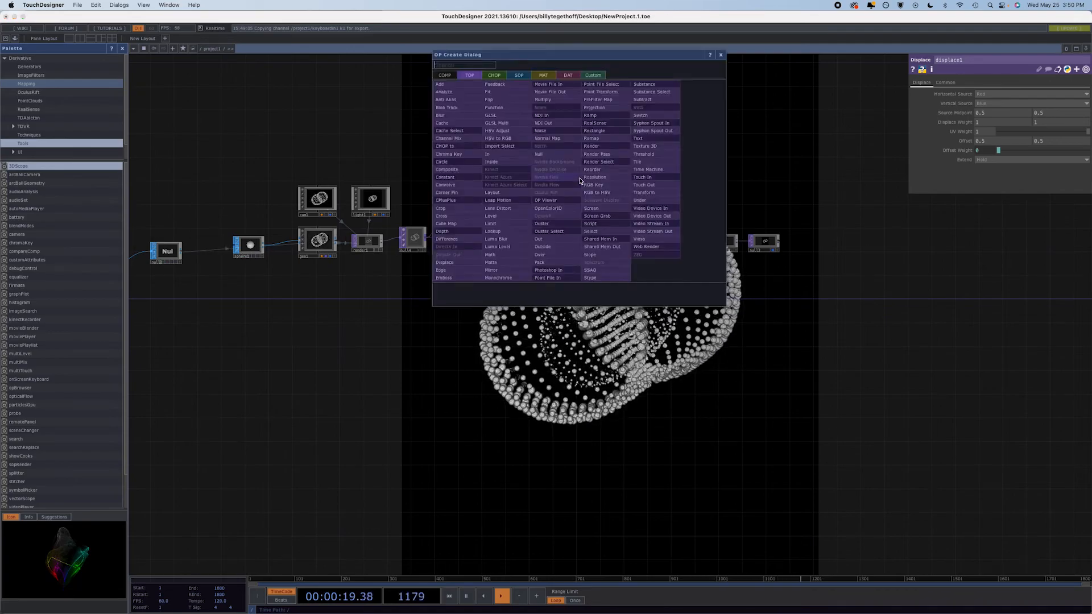
{"action": "left_click", "coordinate": [602, 256]}
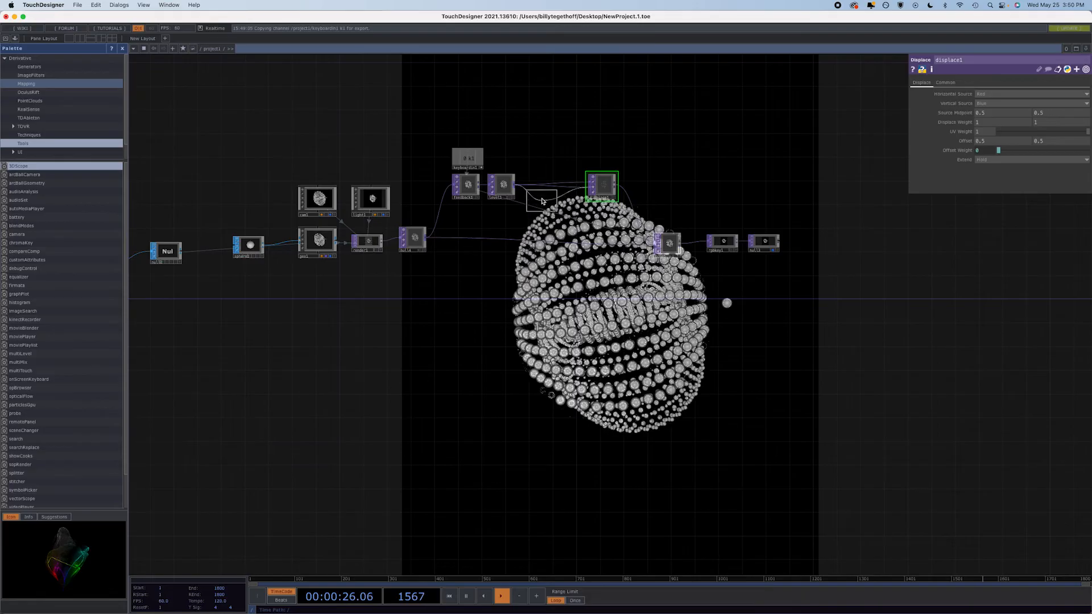
{"action": "scroll", "coordinate": [541, 205], "scroll_direction": "up", "scroll_amount": 3}
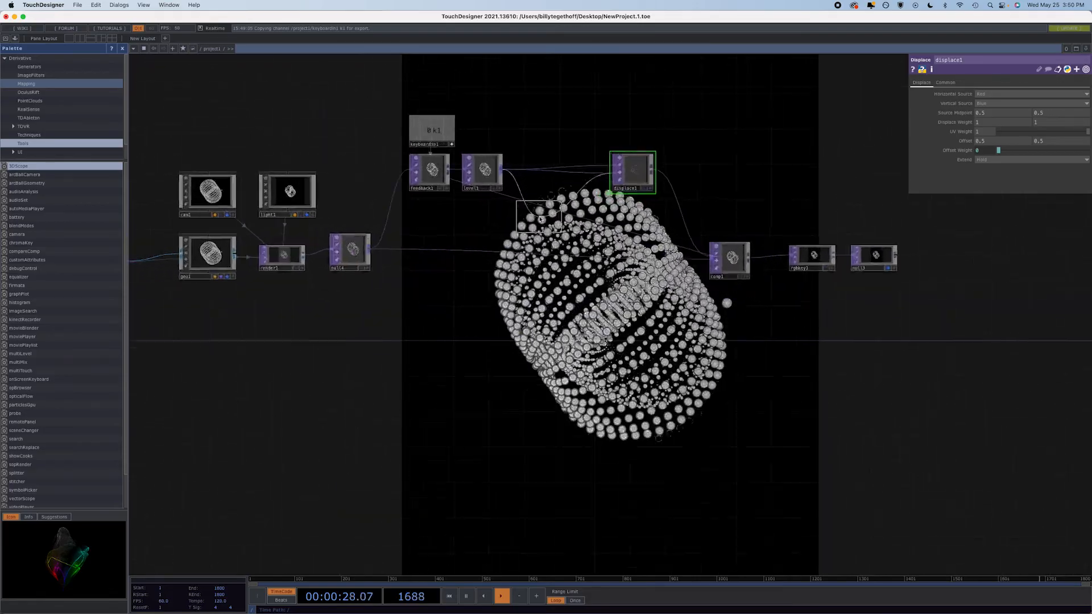
{"action": "scroll", "coordinate": [540, 219], "scroll_direction": "up", "scroll_amount": 1}
{"action": "left_click", "coordinate": [524, 208]}
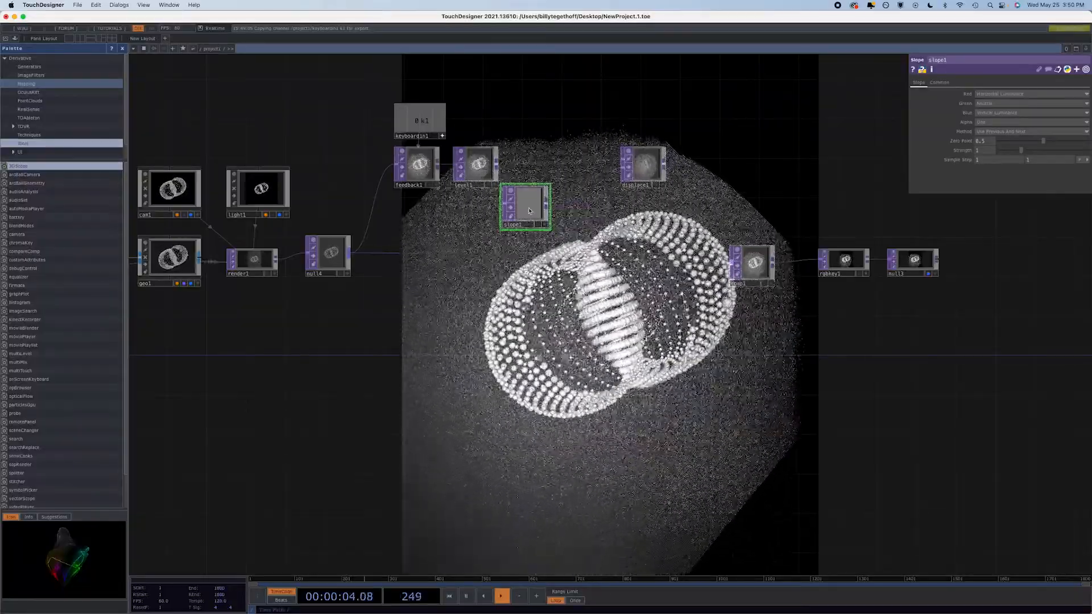
{"action": "left_click_drag", "start_coordinate": [536, 214], "coordinate": [535, 212]}
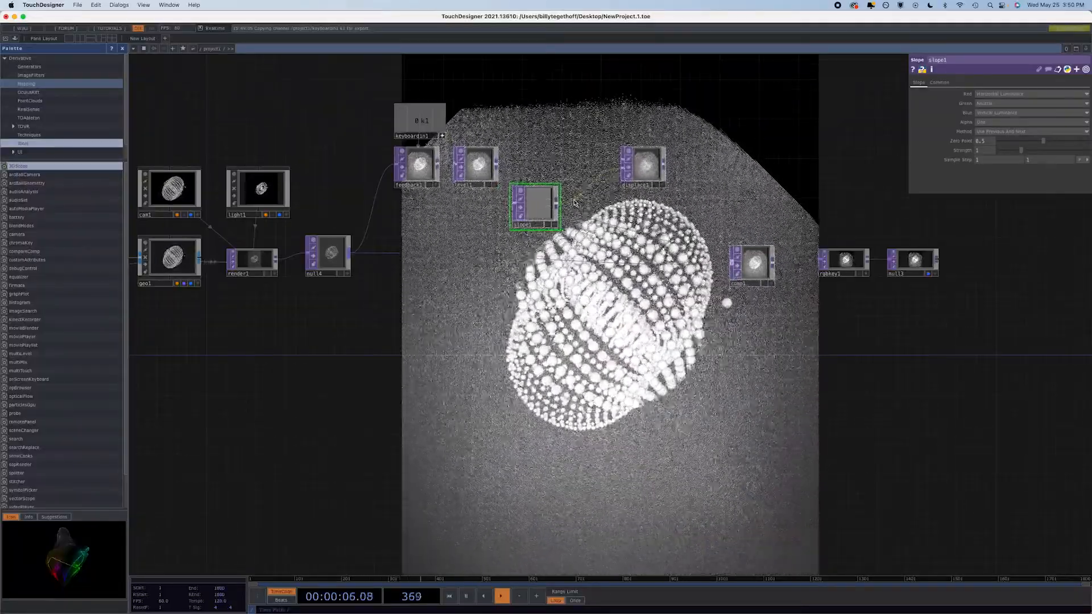
Step: Insert a Blur TOP between the Slope TOP and the Displace TOP
{"action": "right_click", "coordinate": [576, 194]}
{"action": "left_click", "coordinate": [581, 191]}
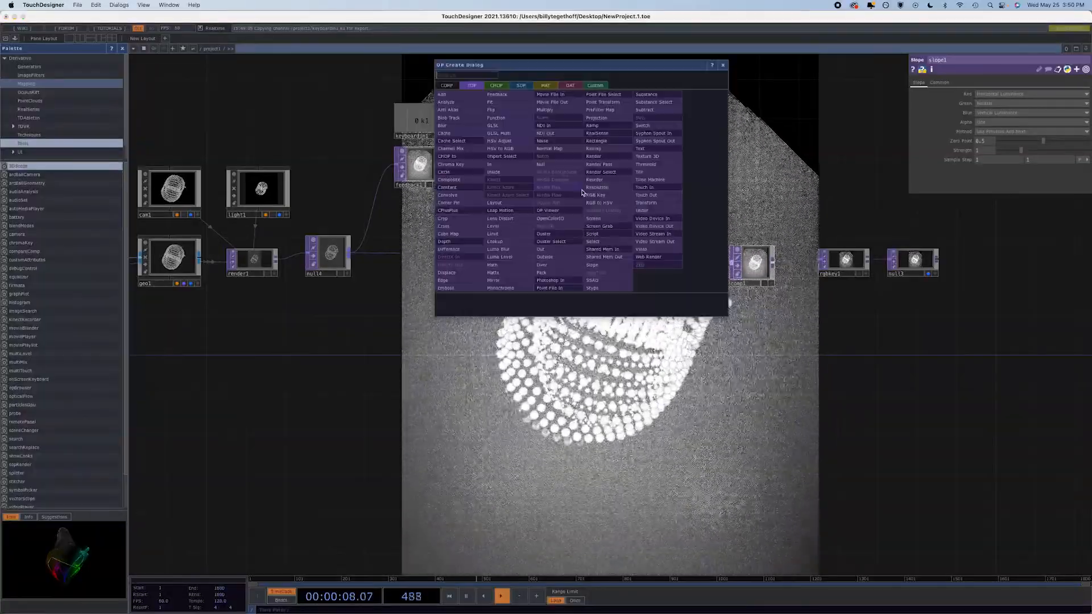
{"action": "left_click", "coordinate": [464, 126]}
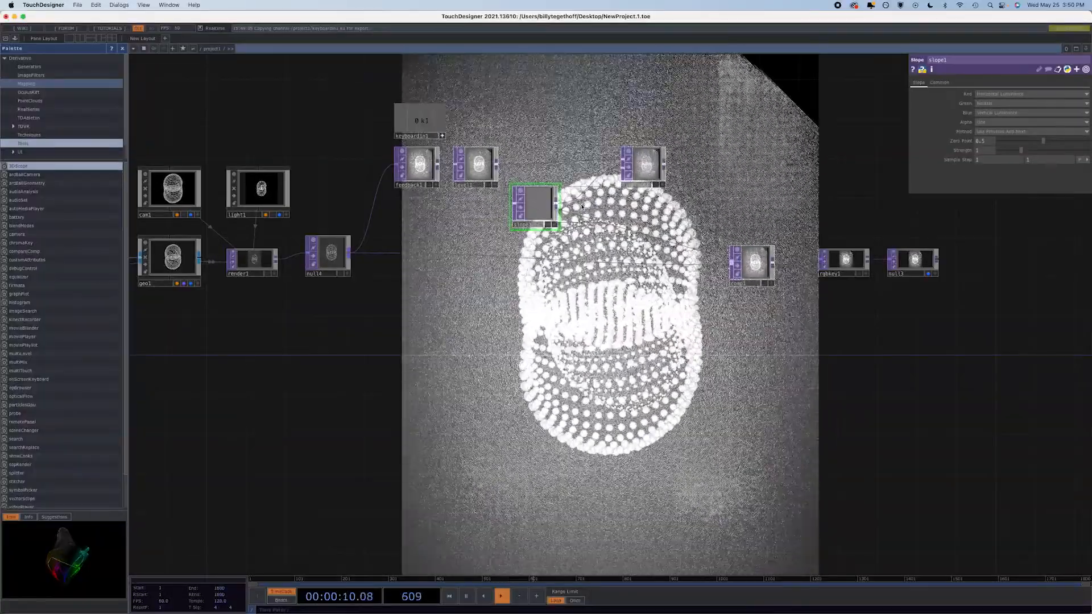
{"action": "left_click", "coordinate": [592, 215]}
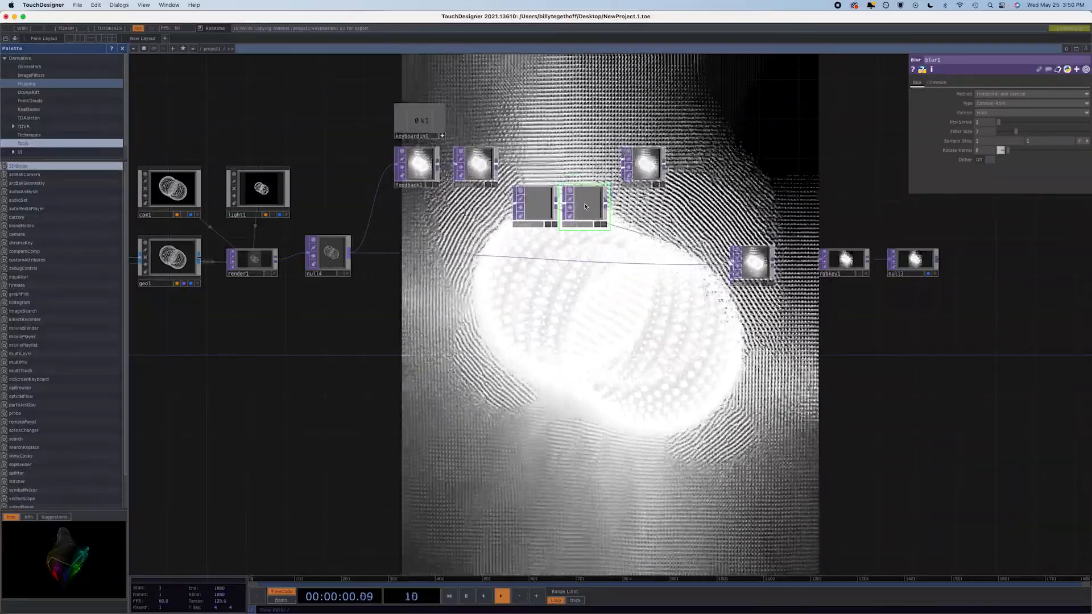
Step: Set both Displace Weight values of the Displace TOP to 0.01
{"action": "left_click", "coordinate": [664, 169]}
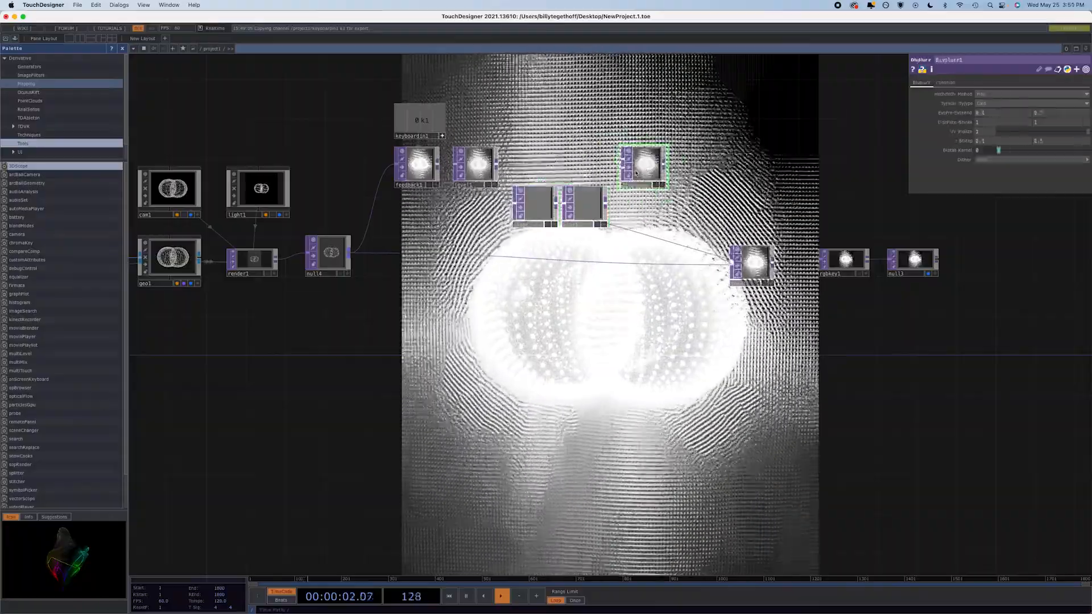
{"action": "left_click_drag", "start_coordinate": [969, 124], "coordinate": [855, 134]}
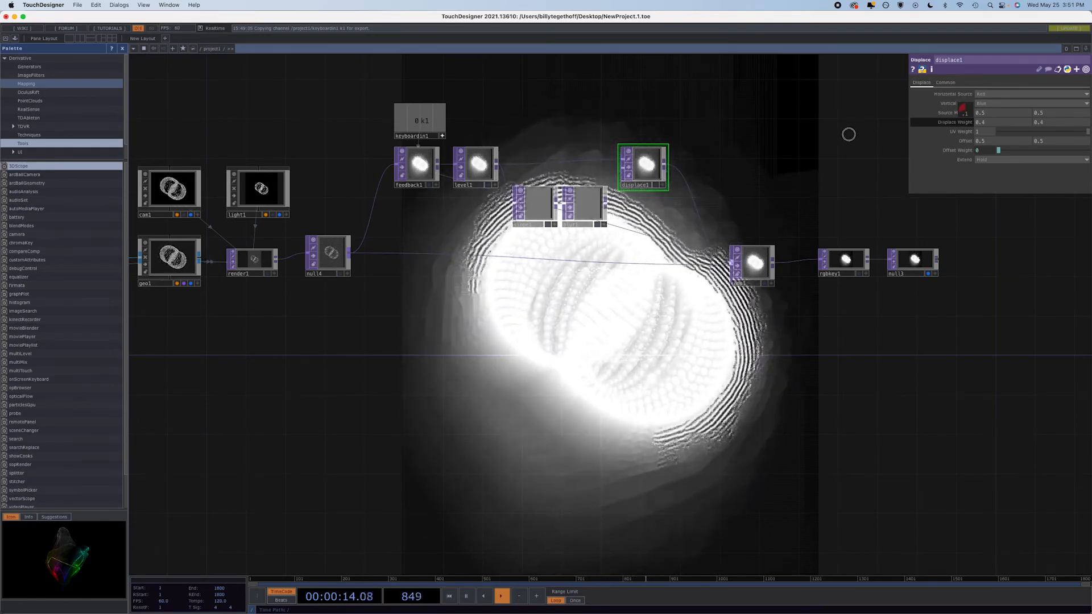
{"action": "left_click_drag", "start_coordinate": [845, 135], "coordinate": [793, 135]}
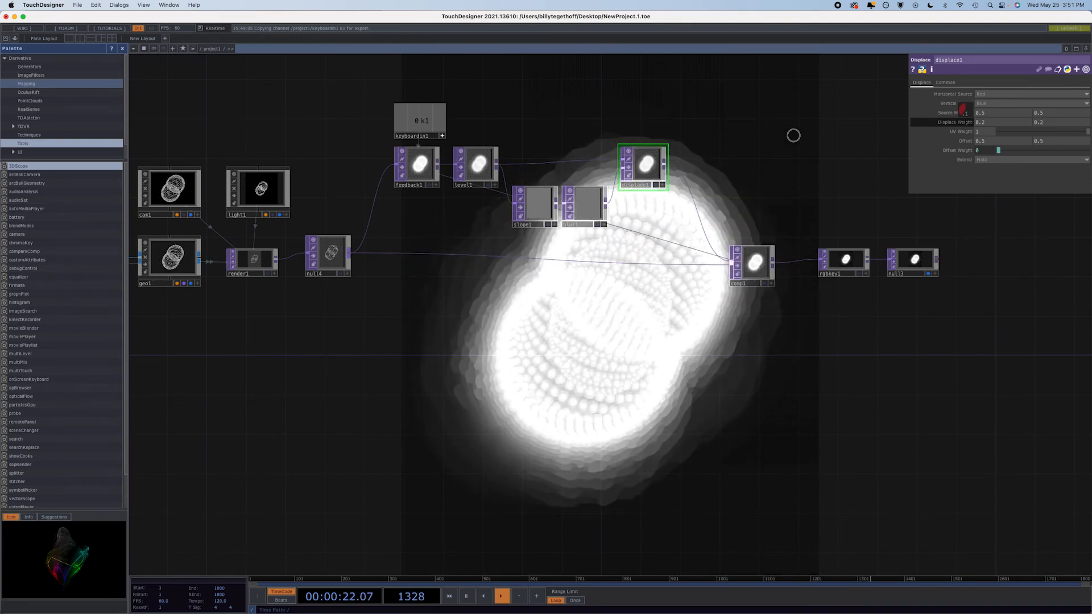
{"action": "left_click_drag", "start_coordinate": [793, 135], "coordinate": [761, 134]}
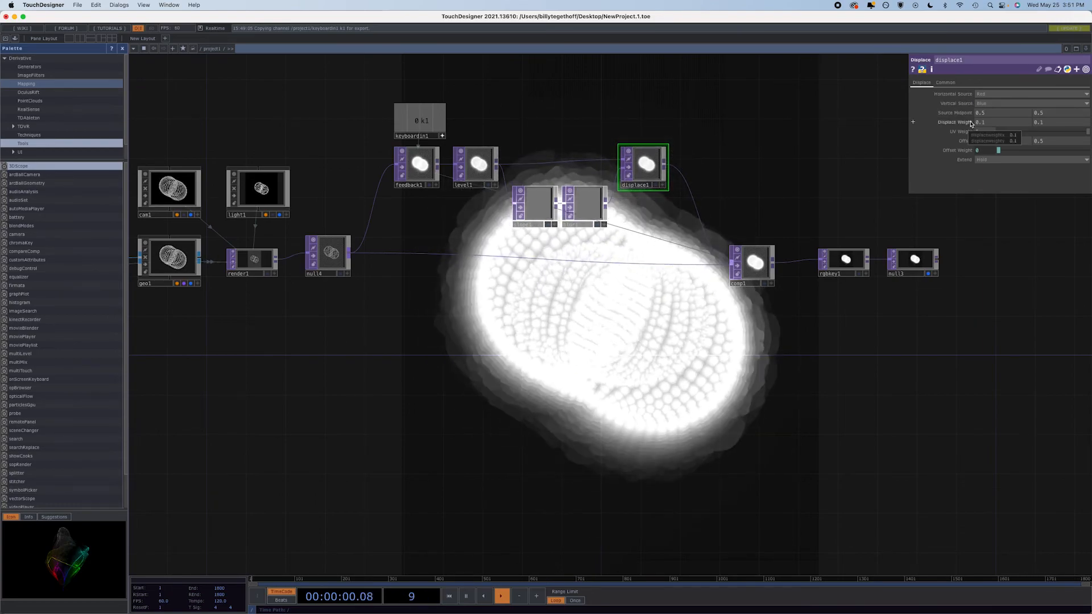
{"action": "left_click", "coordinate": [970, 122]}
{"action": "middle_click_drag", "start_coordinate": [970, 122], "coordinate": [740, 125]}
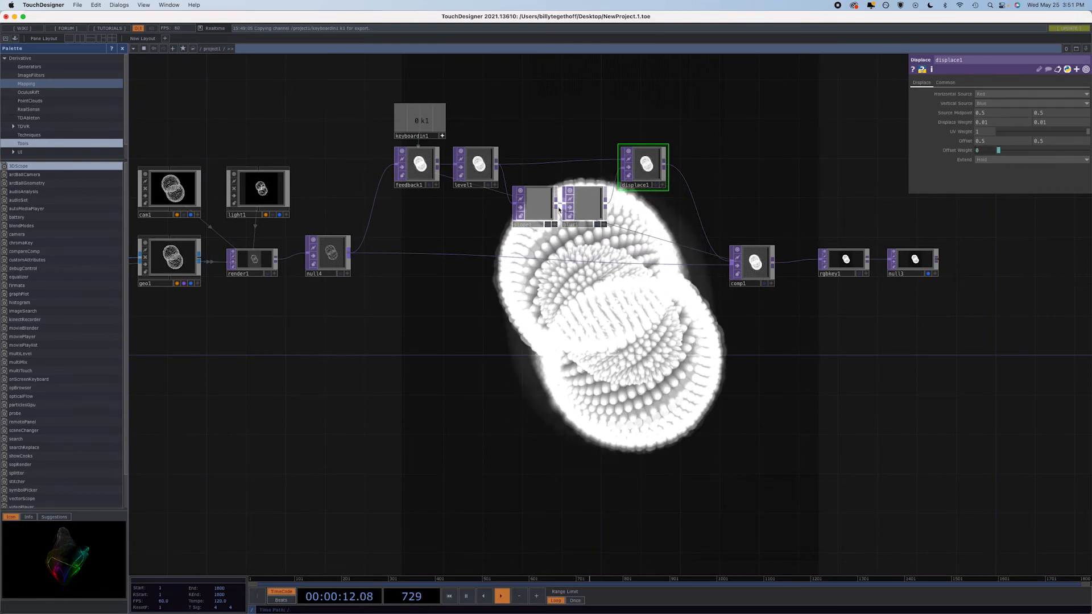
Step: Set the Slope TOP's Strength to 251
{"action": "left_click", "coordinate": [515, 212]}
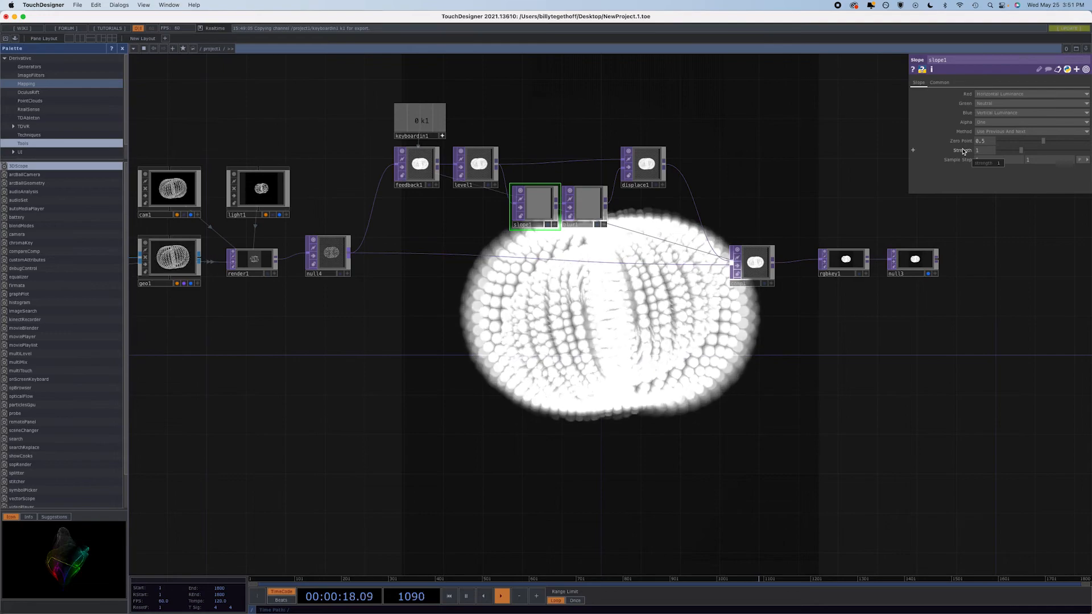
{"action": "middle_click_drag", "start_coordinate": [963, 152], "coordinate": [1087, 239]}
{"action": "left_click_drag", "start_coordinate": [1088, 238], "coordinate": [1087, 259]}
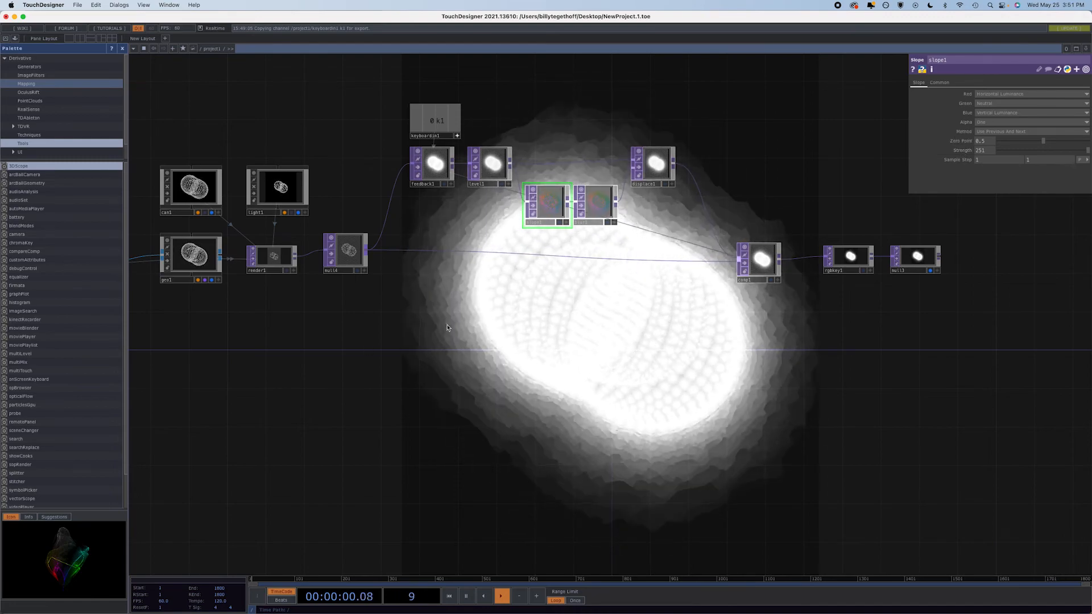
Step: Set the Blur TOP's Filter Size to 4
{"action": "left_click", "coordinate": [595, 215]}
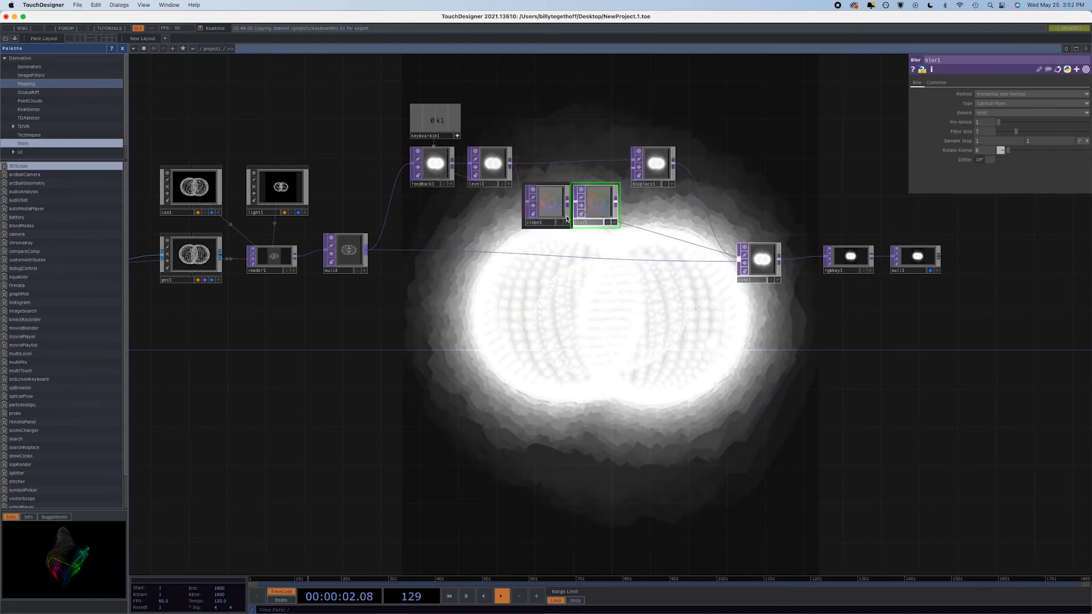
{"action": "mouse_move", "coordinate": [1015, 132]}
{"action": "left_mouse_down"}
{"action": "mouse_move", "coordinate": [1046, 132]}
{"action": "mouse_move", "coordinate": [1012, 131]}
{"action": "left_mouse_up"}
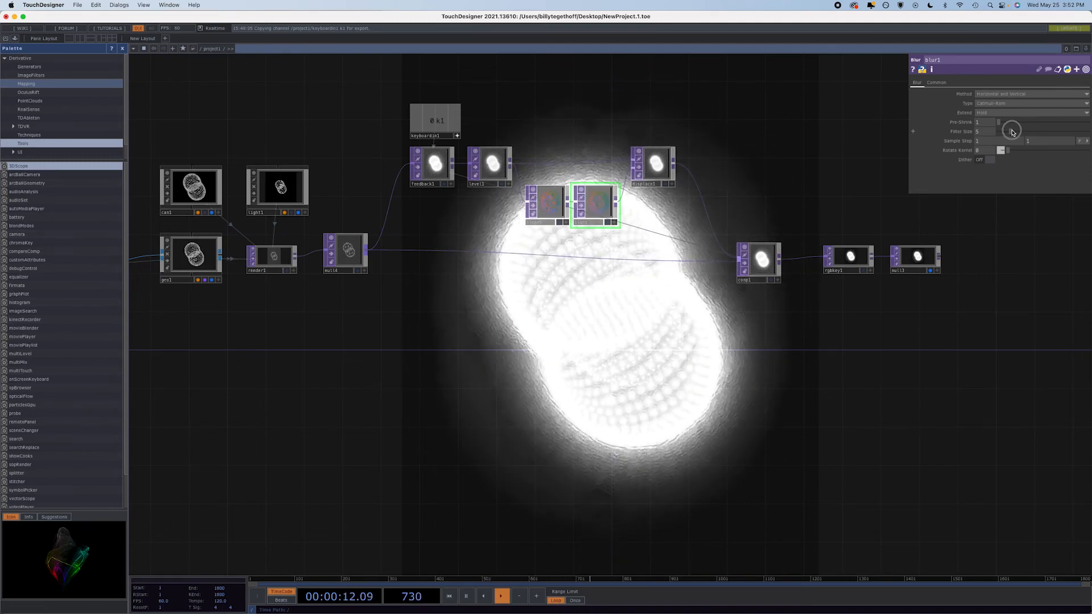
{"action": "left_click_drag", "start_coordinate": [1011, 131], "coordinate": [1009, 133]}
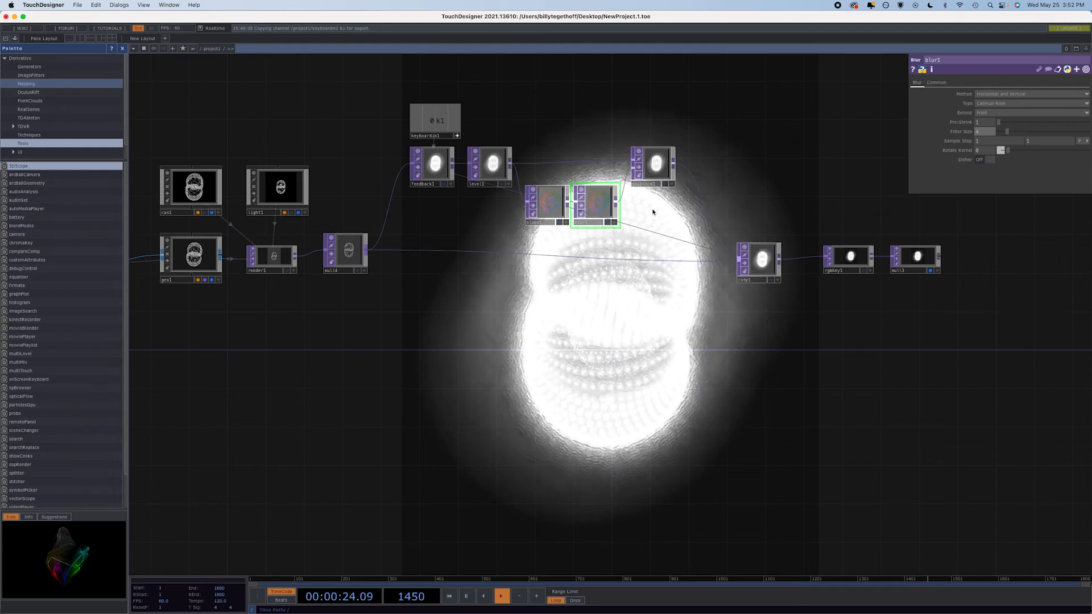
Step: Try other Pre-Shrink values on the blur1 operator in the feedback loop
{"action": "left_click", "coordinate": [1000, 124]}
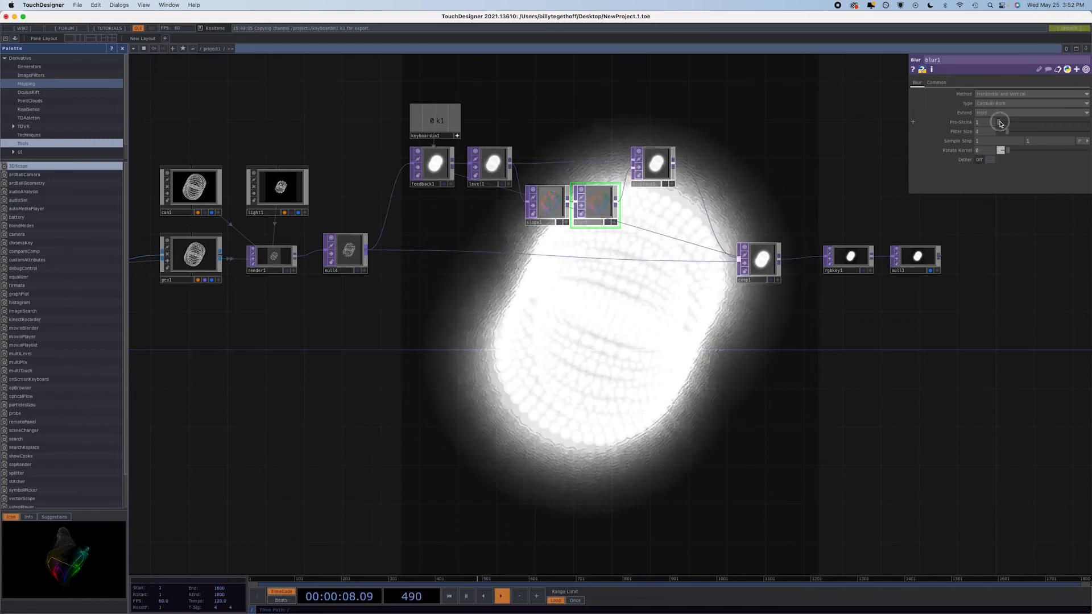
{"action": "mouse_move", "coordinate": [1000, 123]}
{"action": "left_mouse_down"}
{"action": "mouse_move", "coordinate": [1087, 128]}
{"action": "mouse_move", "coordinate": [976, 129]}
{"action": "mouse_move", "coordinate": [1087, 122]}
{"action": "mouse_move", "coordinate": [994, 128]}
{"action": "left_mouse_up"}
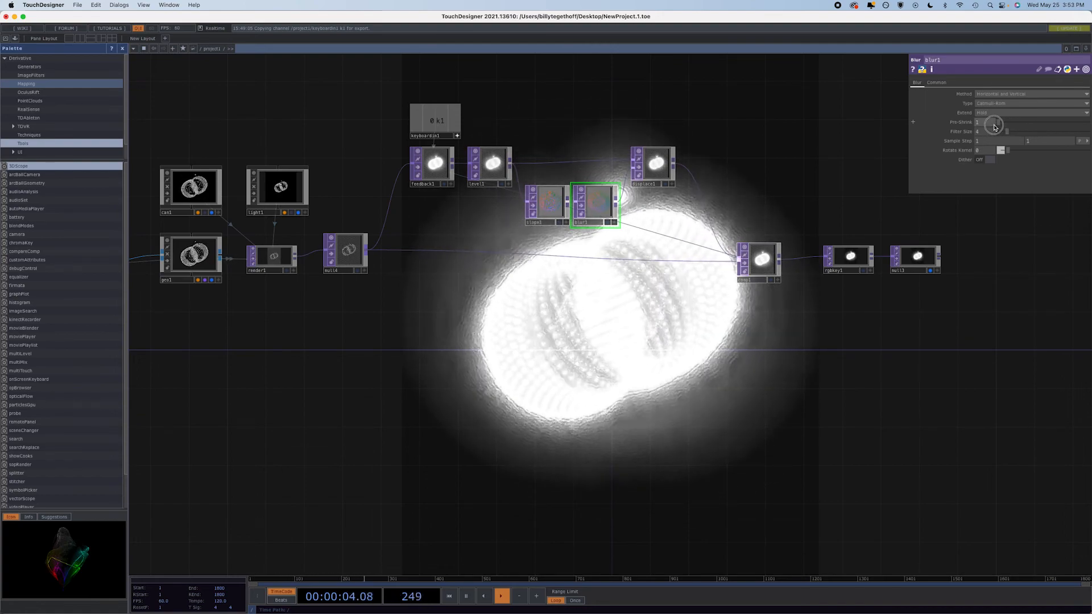
{"action": "mouse_move", "coordinate": [995, 128]}
{"action": "left_mouse_down"}
{"action": "mouse_move", "coordinate": [1007, 126]}
{"action": "mouse_move", "coordinate": [987, 124]}
{"action": "left_mouse_up"}
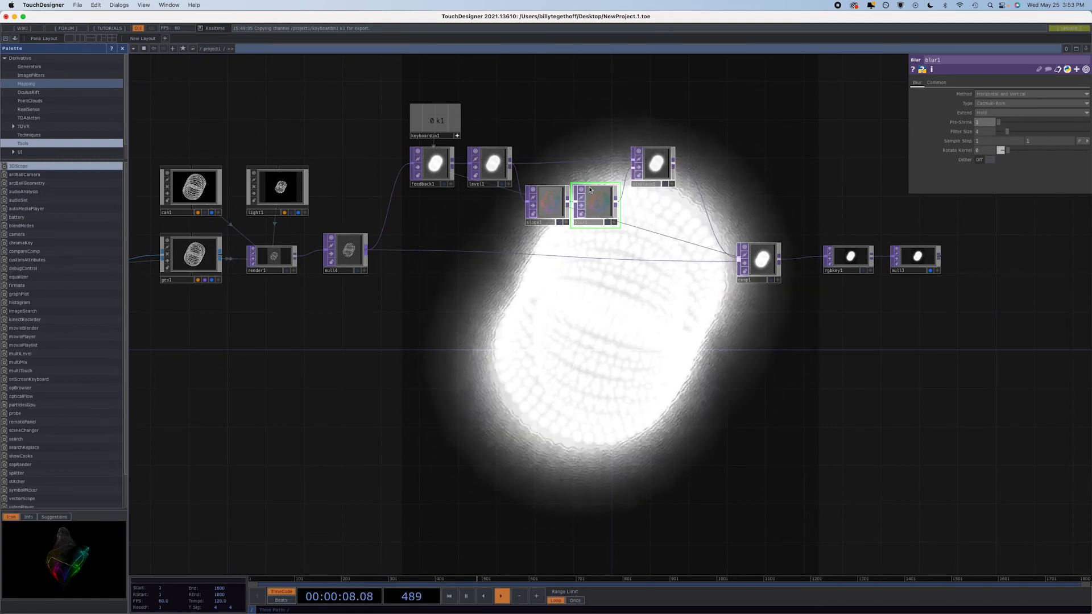
Step: Set both Displace Weight values of the displace1 operator to 0.03
{"action": "left_click", "coordinate": [656, 174]}
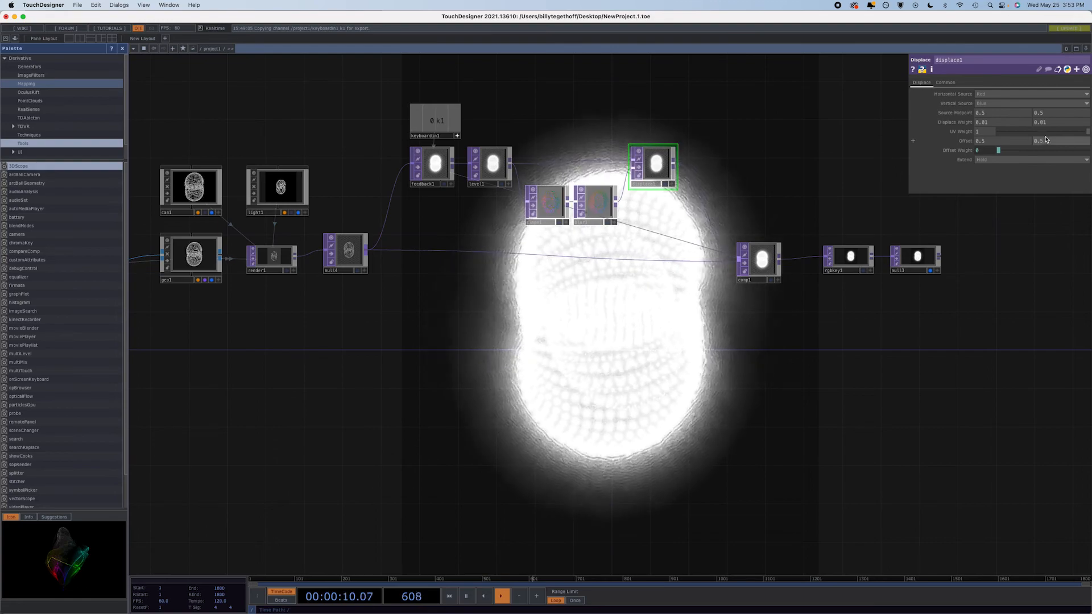
{"action": "left_click_drag", "start_coordinate": [964, 124], "coordinate": [990, 132]}
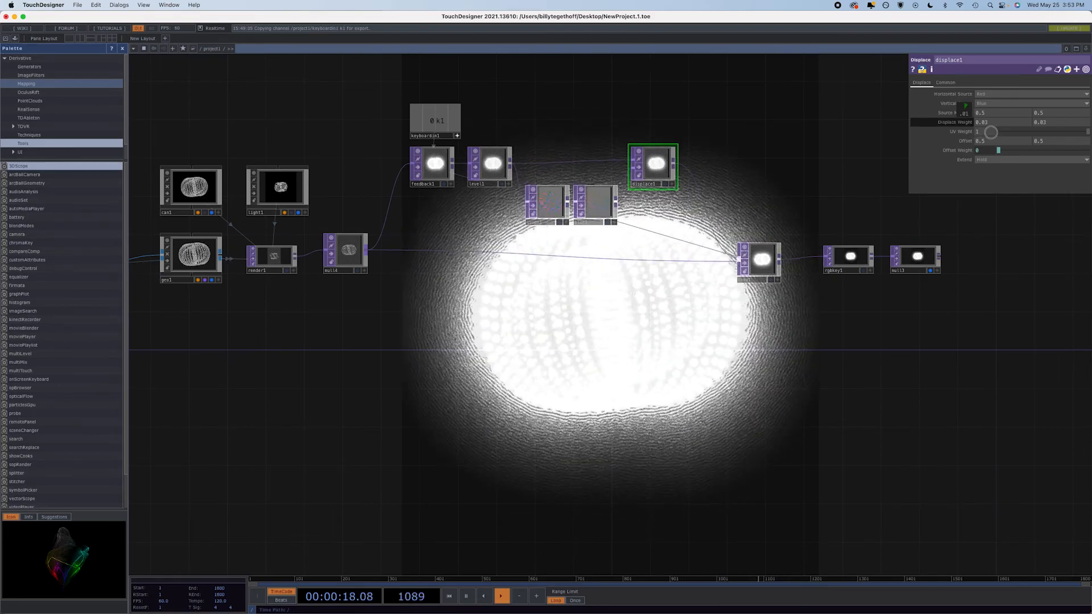
{"action": "left_click_drag", "start_coordinate": [990, 132], "coordinate": [991, 132]}
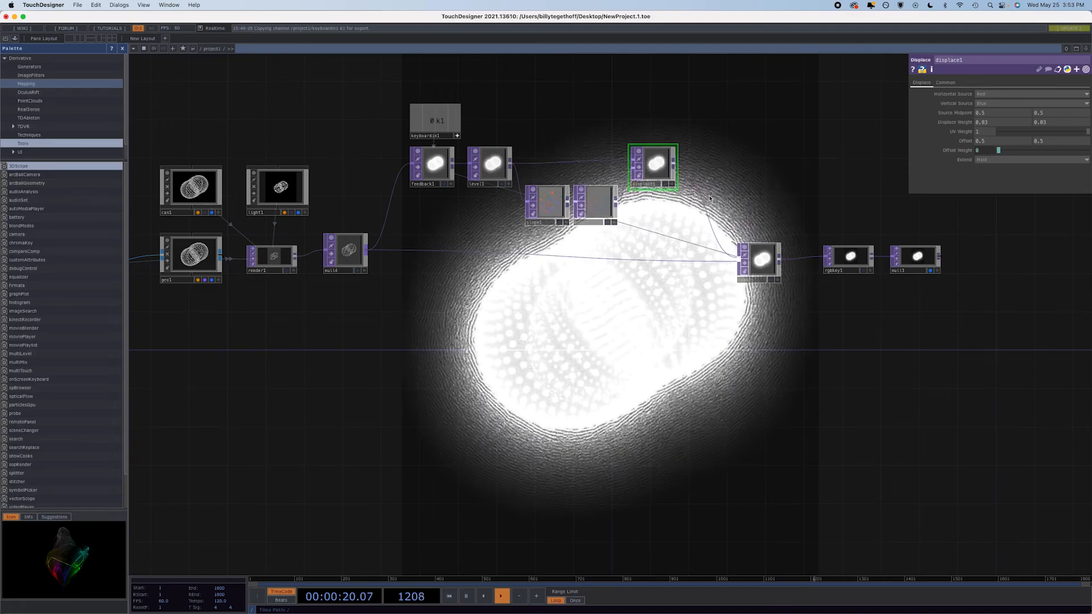
Step: Adjust the Filter Size of blur1 and set the Strength of slope1 to 234
{"action": "left_click", "coordinate": [589, 213]}
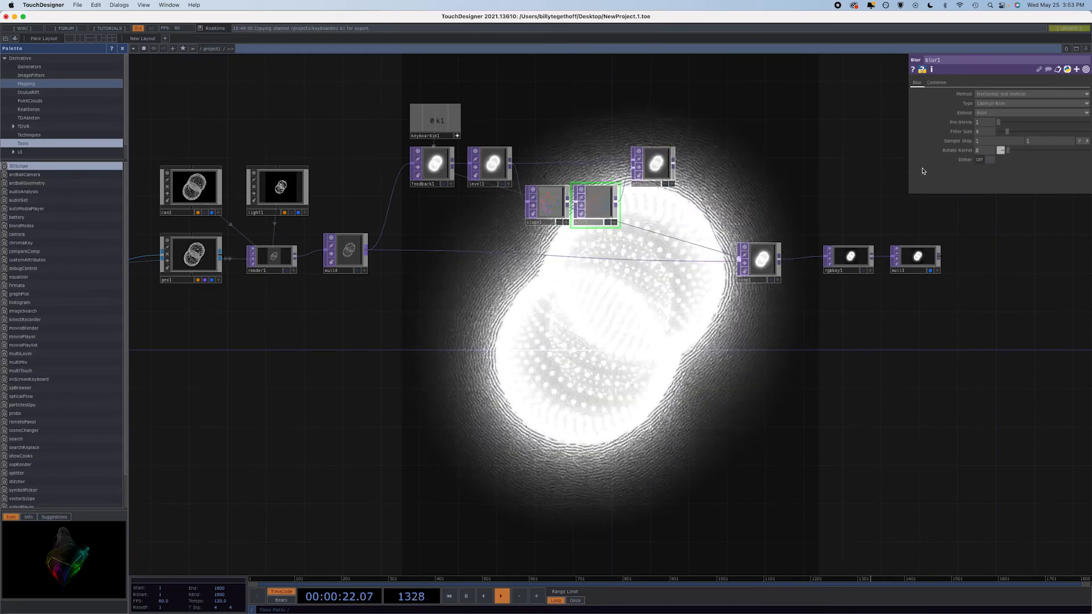
{"action": "left_click_drag", "start_coordinate": [1004, 134], "coordinate": [1015, 133]}
{"action": "left_click", "coordinate": [548, 207]}
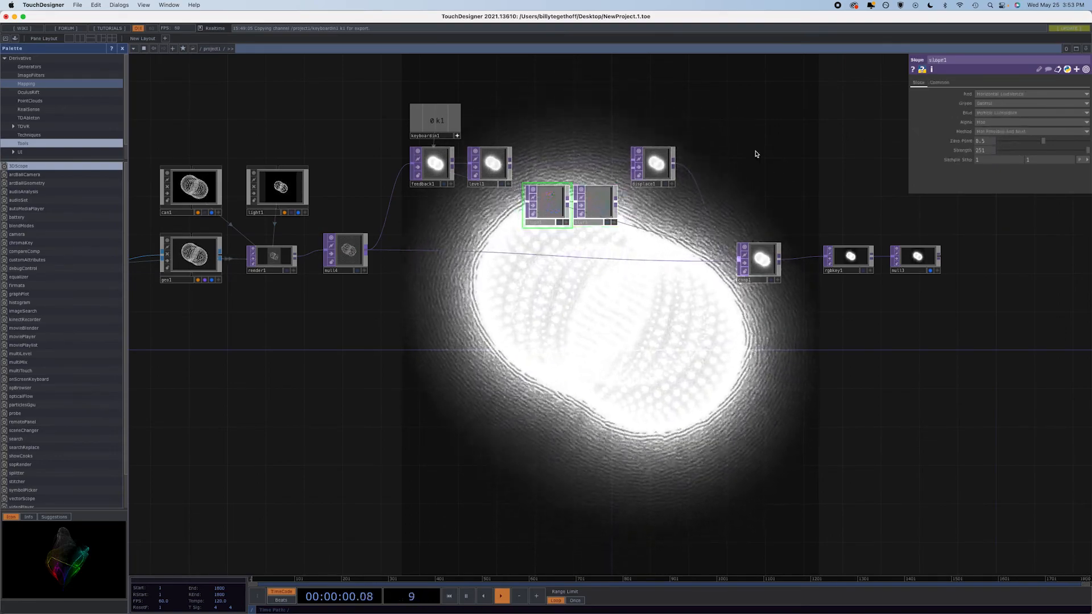
{"action": "middle_click_drag", "start_coordinate": [961, 142], "coordinate": [552, 145]}
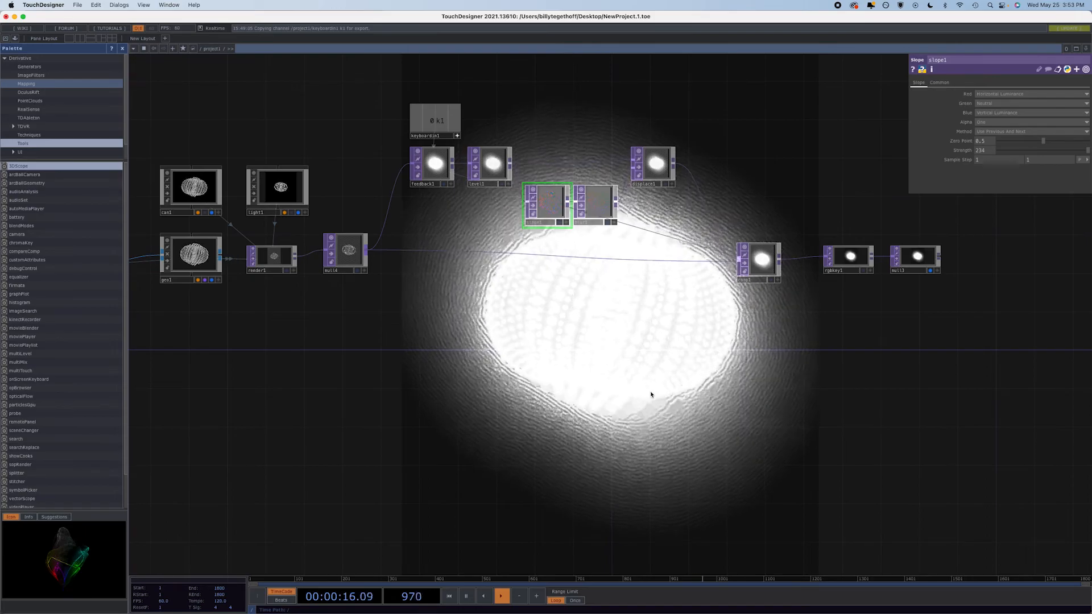
Step: Add a Timeline CHOP in the empty area above the start of the network and turn on its Range End channel
{"action": "scroll", "coordinate": [653, 390], "scroll_direction": "down", "scroll_amount": 2}
{"action": "scroll", "coordinate": [651, 393], "scroll_direction": "down", "scroll_amount": 2}
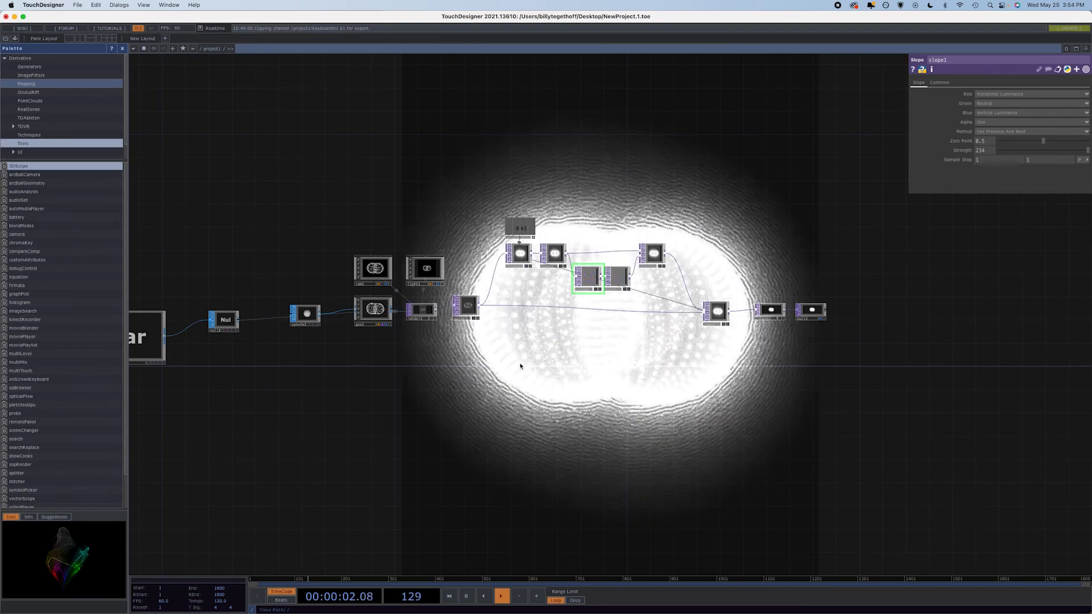
{"action": "key", "text": "Tab"}
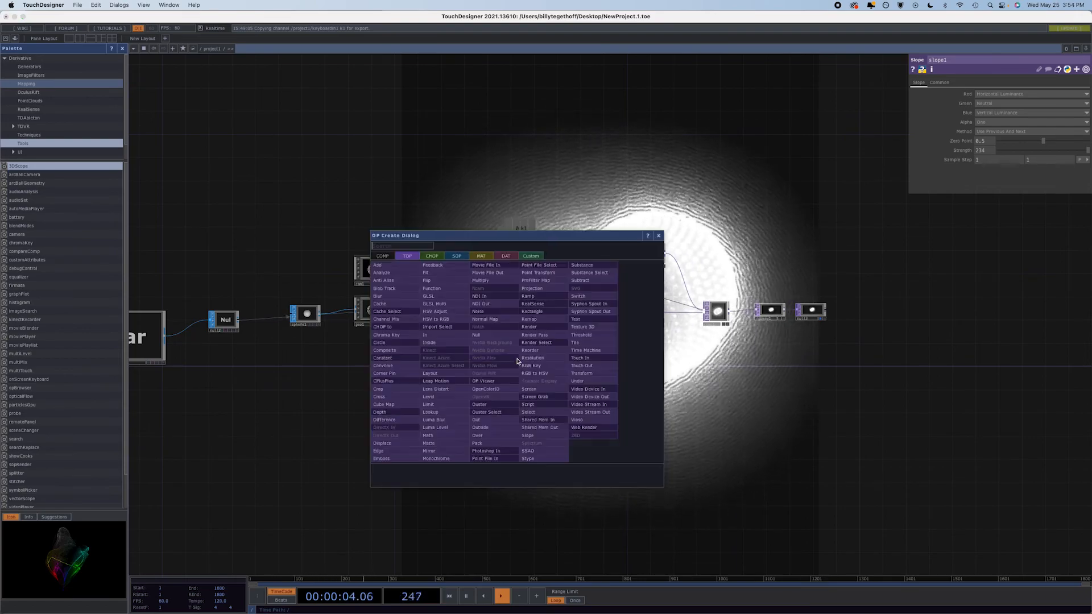
{"action": "left_click", "coordinate": [439, 259]}
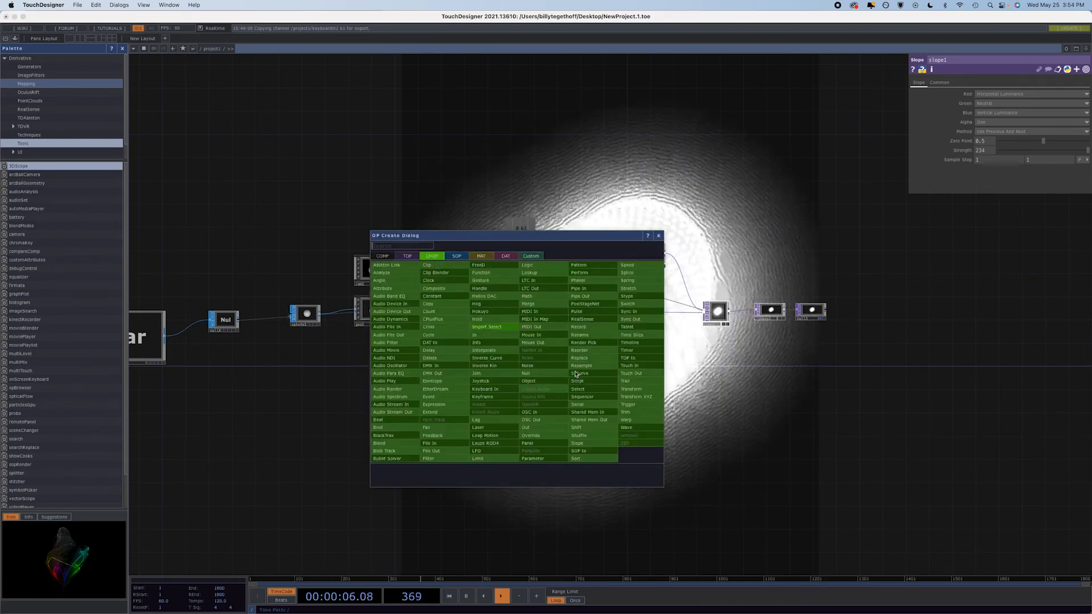
{"action": "left_click", "coordinate": [641, 345]}
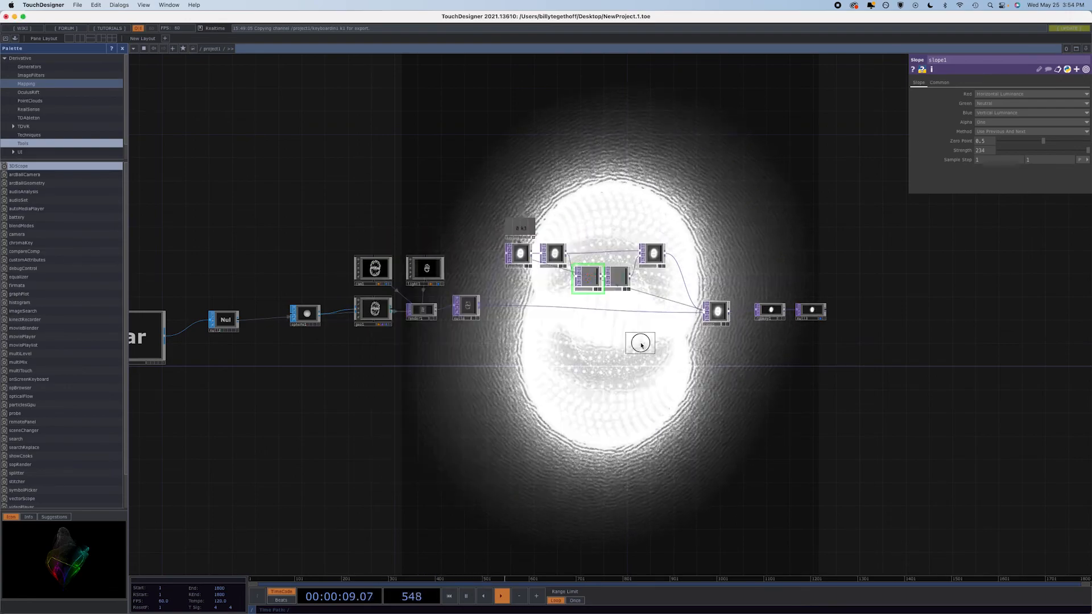
{"action": "left_click", "coordinate": [199, 123]}
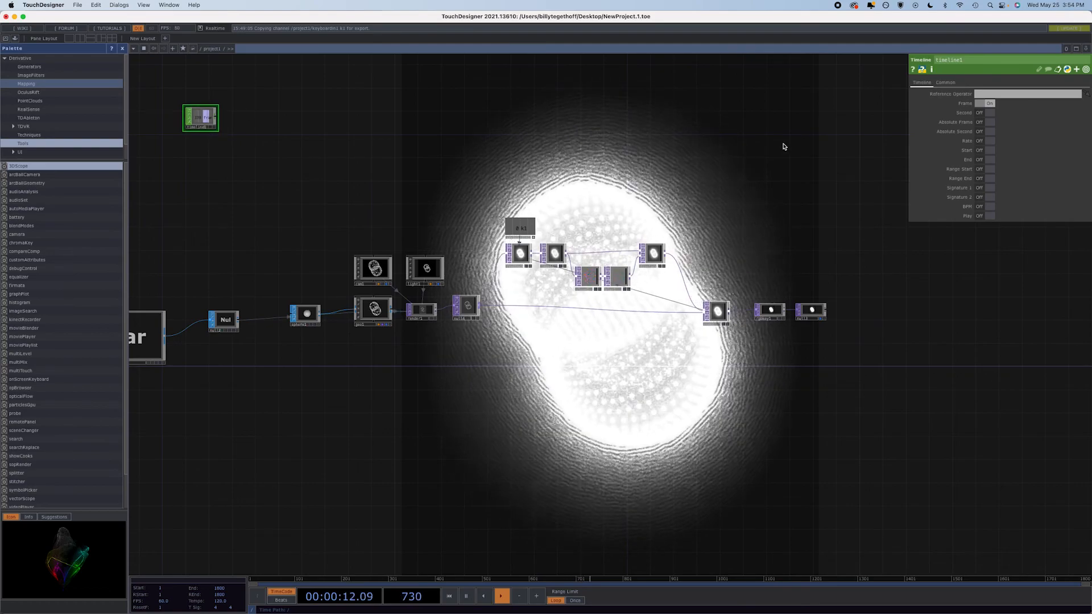
{"action": "left_click", "coordinate": [989, 177]}
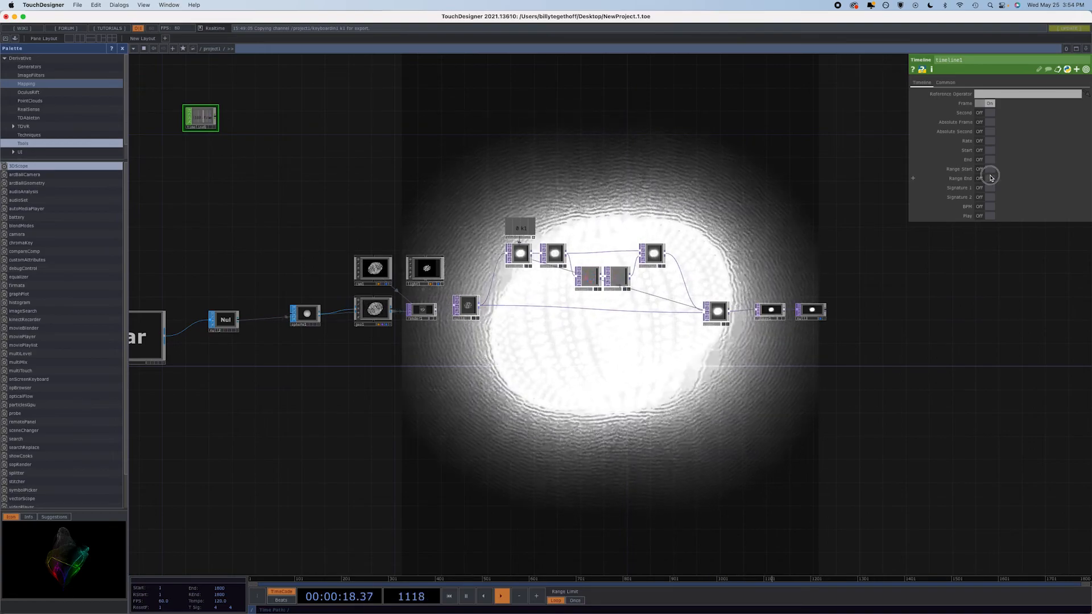
Step: Connect a new Math CHOP to the Timeline output and set its Combine Channels option to Divide
{"action": "left_click", "coordinate": [217, 117]}
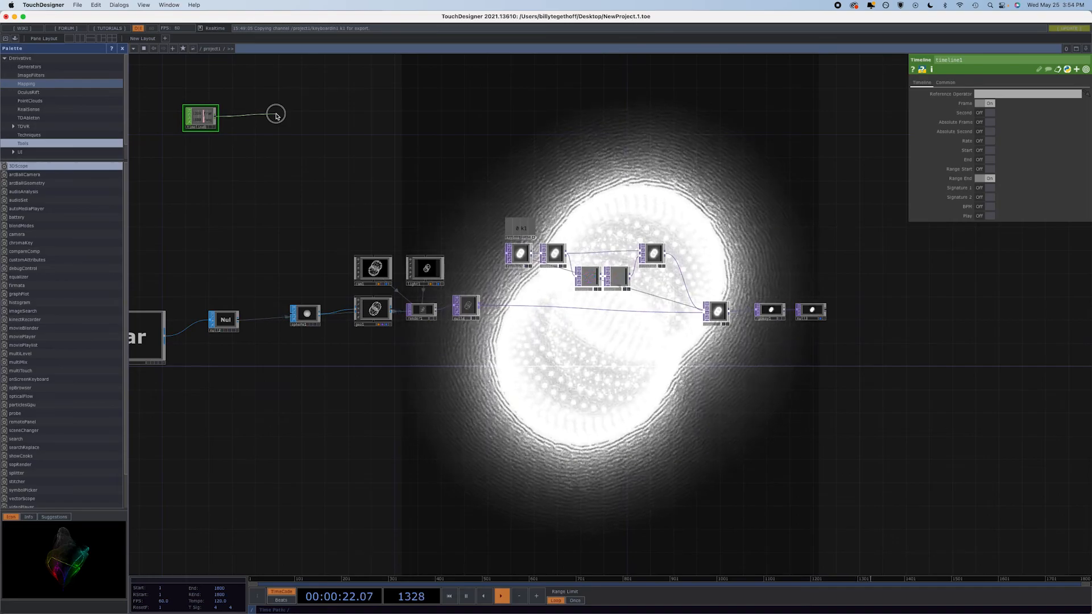
{"action": "left_click", "coordinate": [275, 116]}
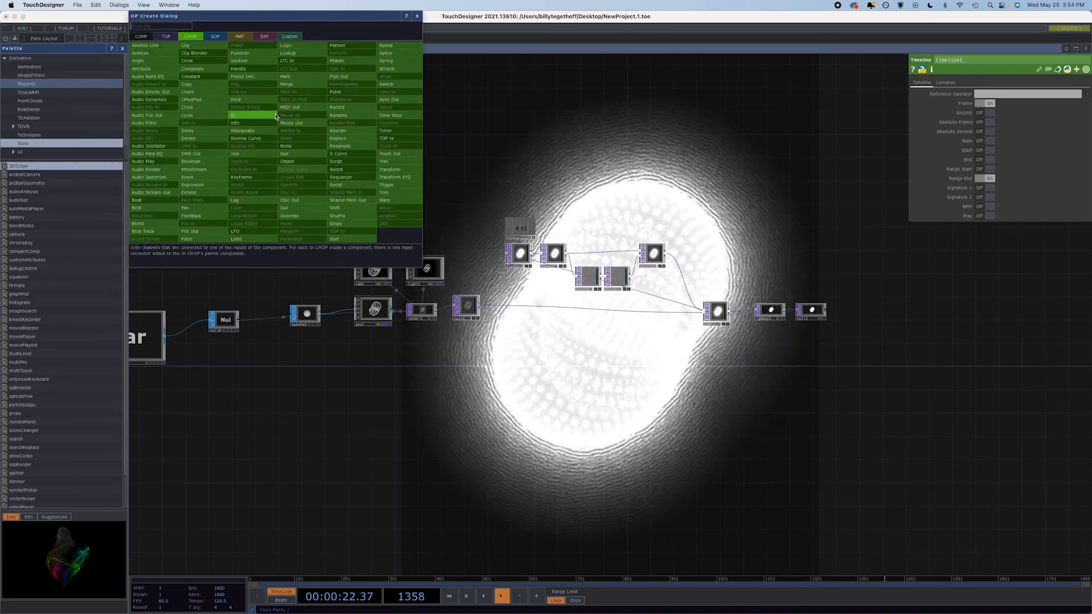
{"action": "left_click", "coordinate": [306, 78]}
{"action": "left_click", "coordinate": [276, 117]}
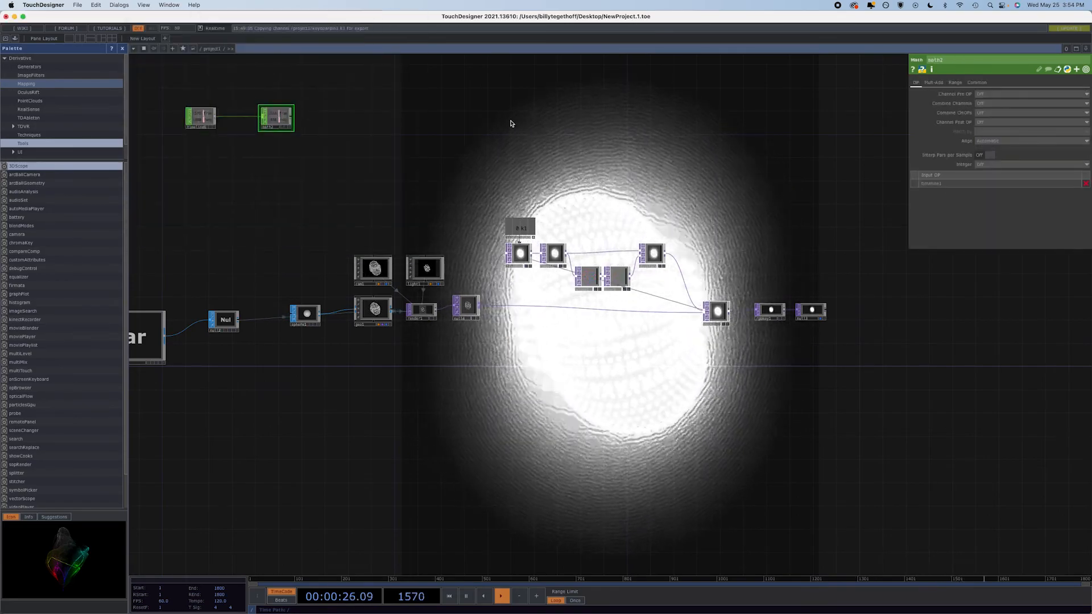
{"action": "left_click", "coordinate": [988, 113]}
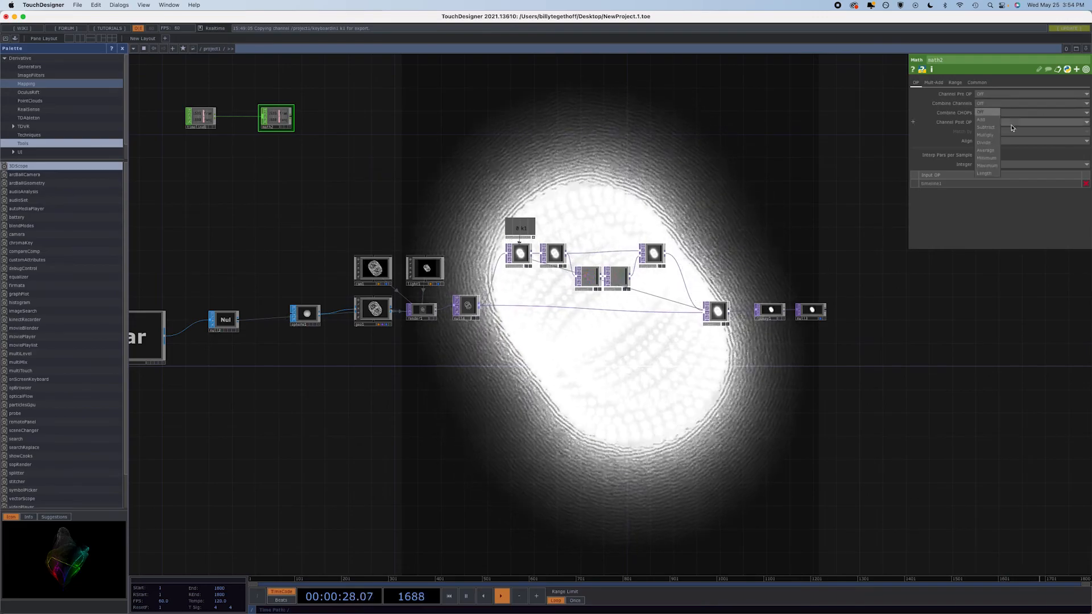
{"action": "left_click", "coordinate": [986, 143]}
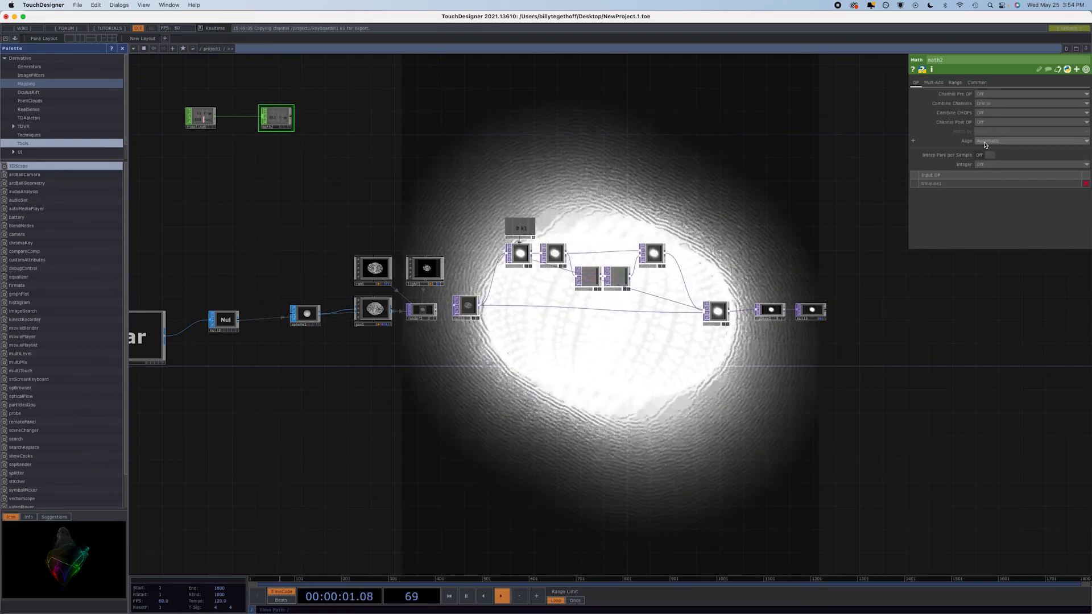
Step: Connect a new Lookup CHOP to the output of the Math CHOP
{"action": "left_click", "coordinate": [293, 118]}
{"action": "left_click", "coordinate": [358, 117]}
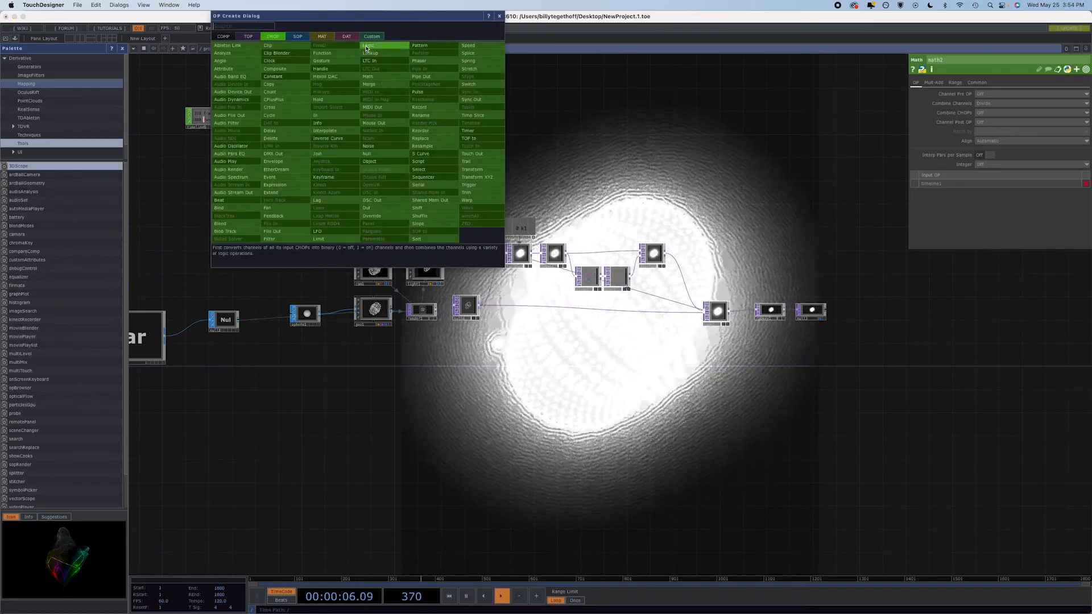
{"action": "left_click", "coordinate": [378, 55]}
{"action": "left_click", "coordinate": [364, 122]}
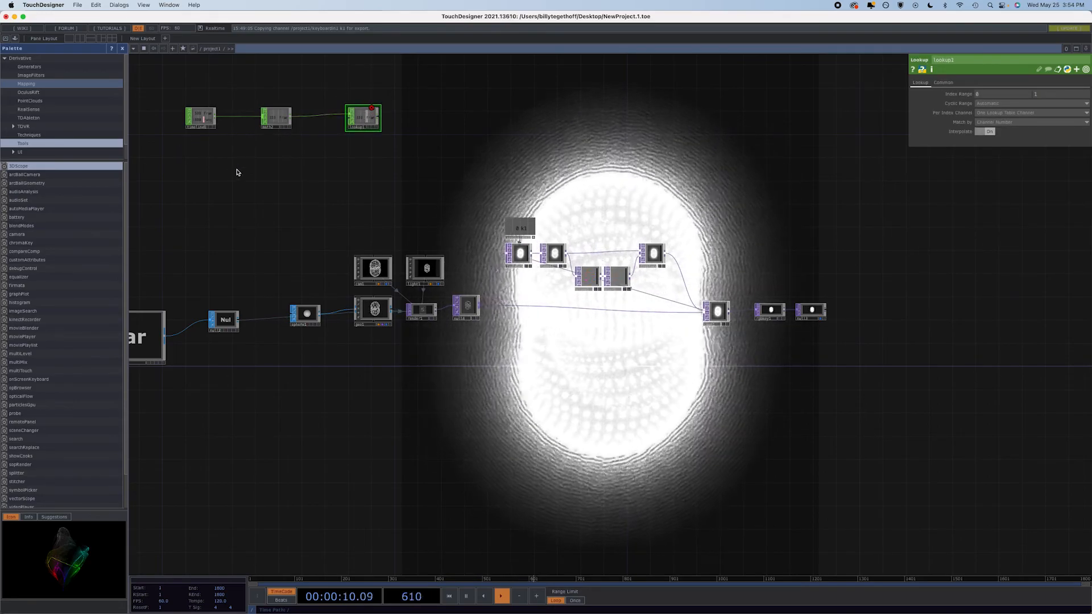
Step: Add a Pattern CHOP with its default sine wave below the Timeline CHOP
{"action": "left_click", "coordinate": [195, 127]}
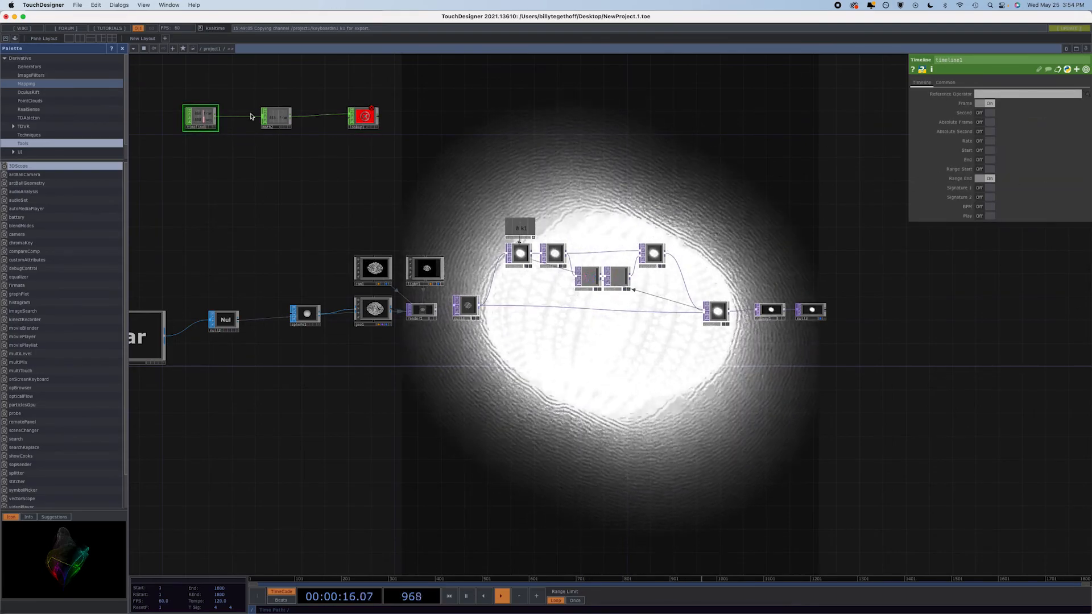
{"action": "left_click", "coordinate": [279, 120]}
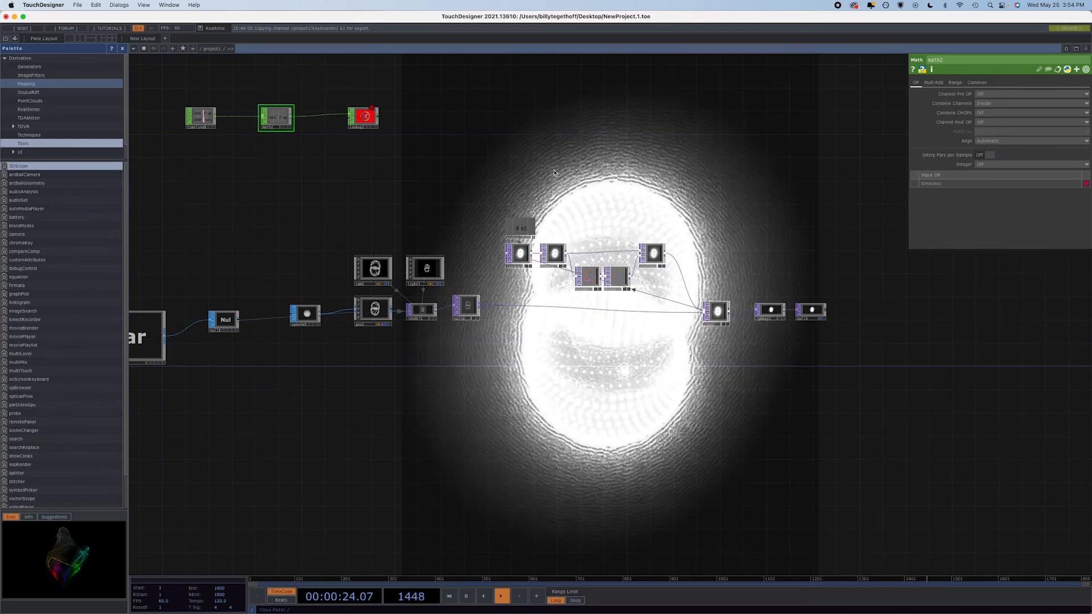
{"action": "scroll", "coordinate": [285, 138], "scroll_direction": "up", "scroll_amount": 5}
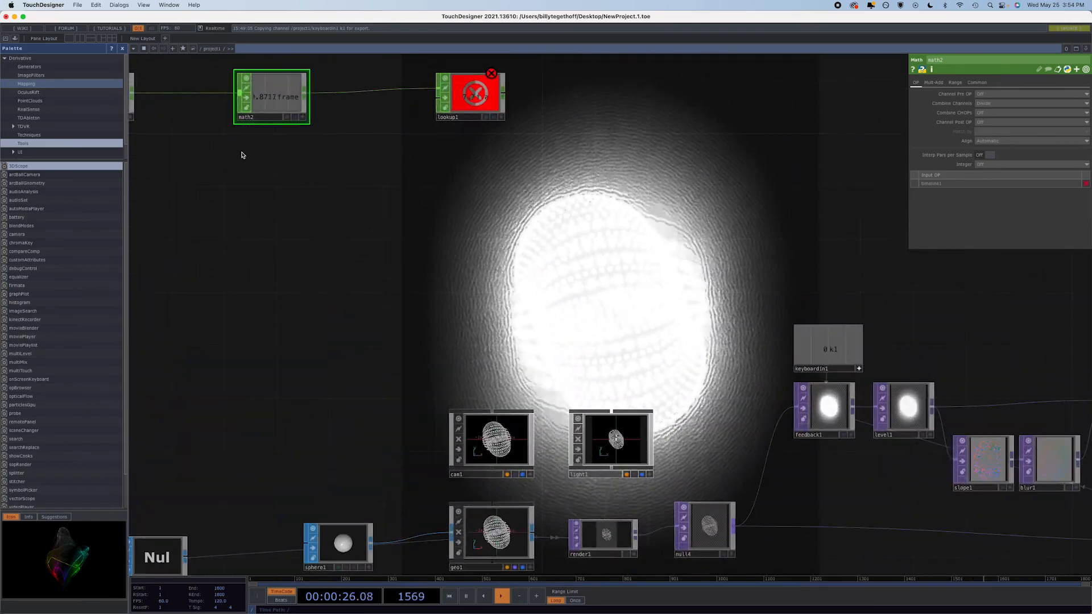
{"action": "left_click_drag", "start_coordinate": [414, 196], "coordinate": [458, 203]}
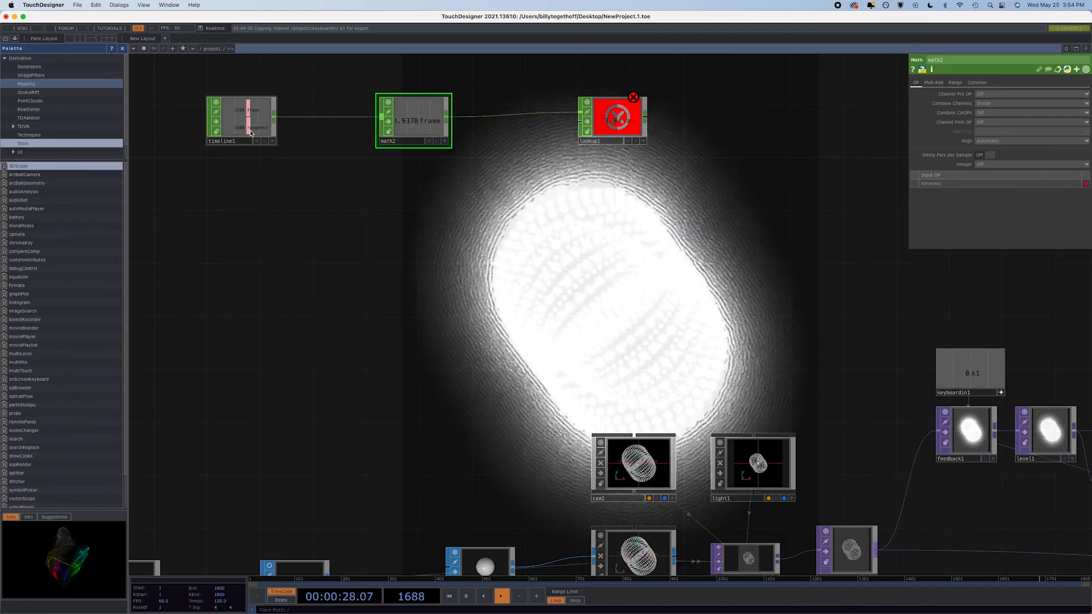
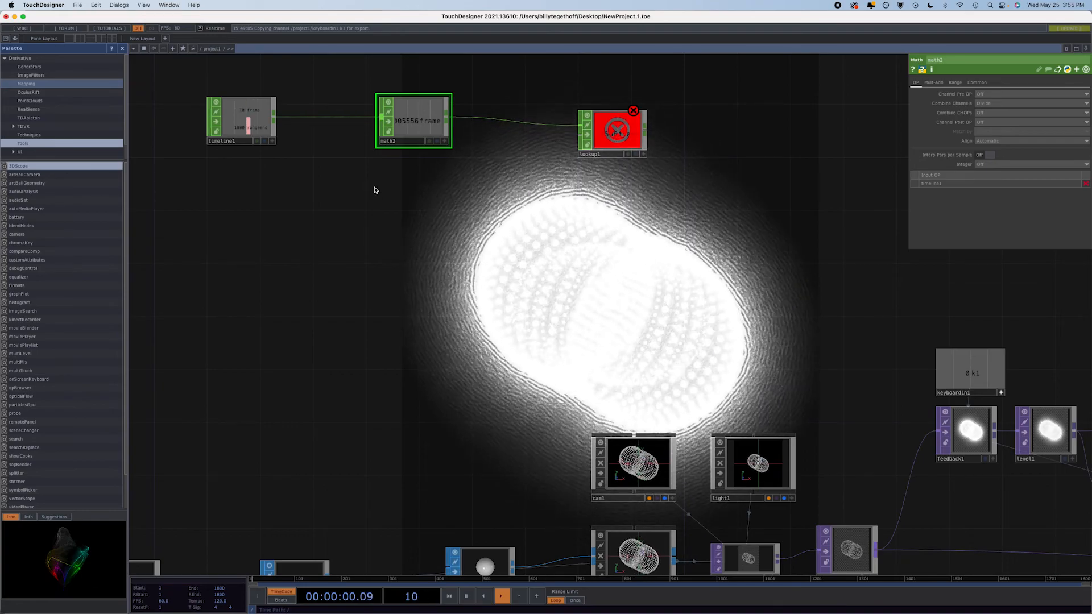
{"action": "key", "text": "Tab"}
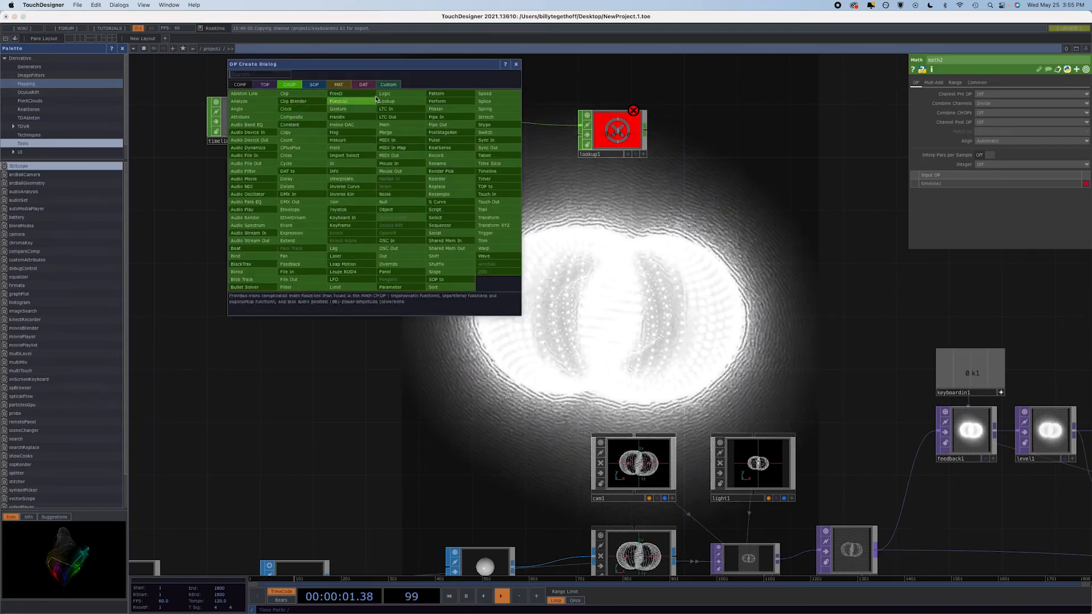
{"action": "left_click", "coordinate": [438, 93]}
{"action": "left_click", "coordinate": [245, 218]}
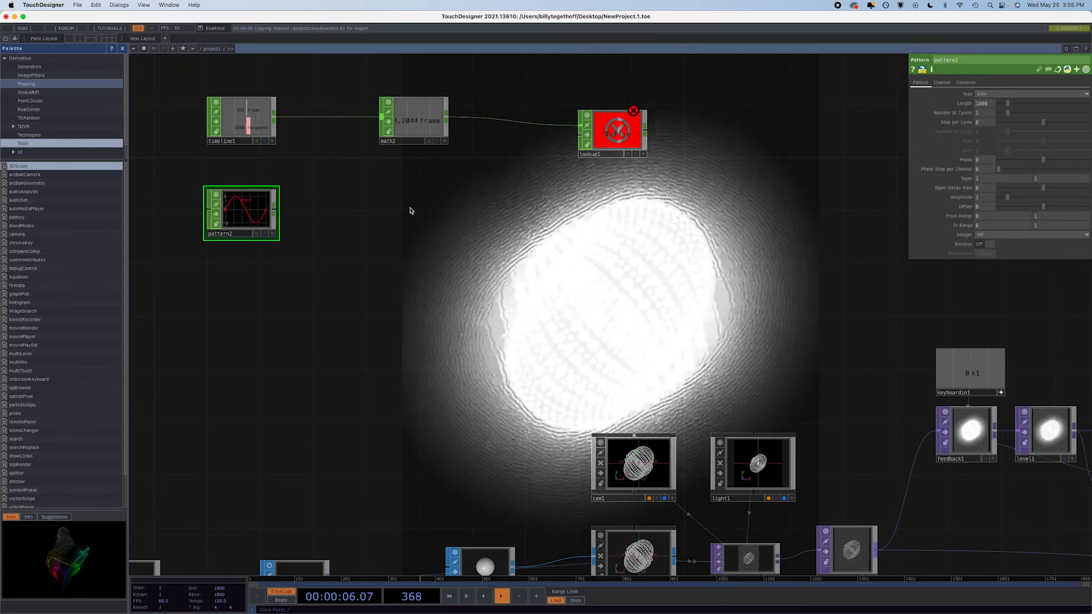
Step: Duplicate the sine Pattern CHOP below the original and set the copy's Type to Cosine
{"action": "key", "text": "ctrl+c"}
{"action": "key", "text": "ctrl+v"}
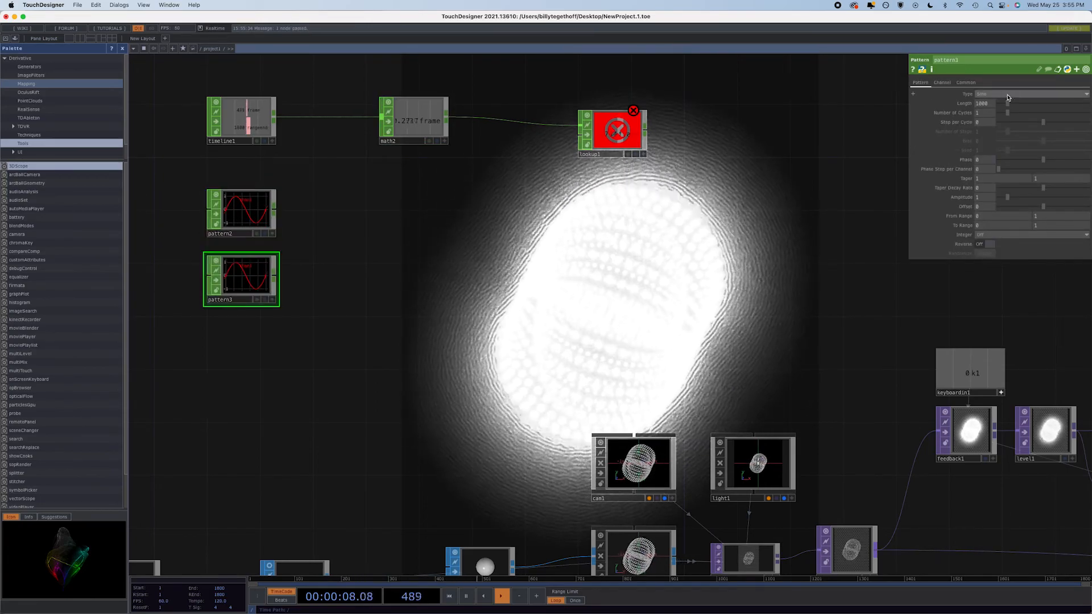
{"action": "left_click", "coordinate": [1007, 97]}
{"action": "left_click", "coordinate": [1001, 112]}
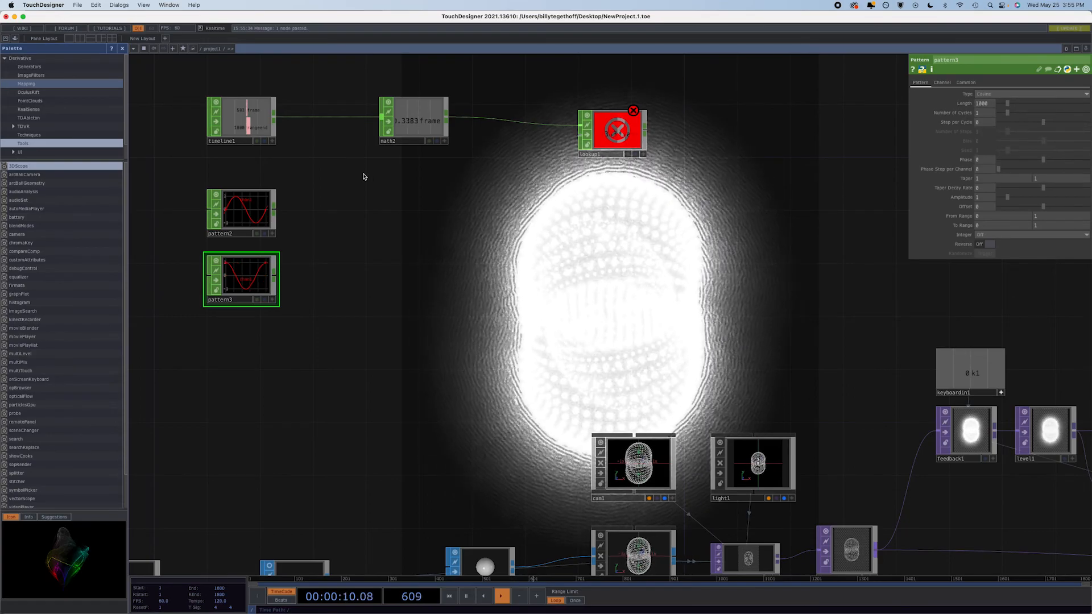
Step: Combine the sine and cosine patterns in a new Merge CHOP and wire it into the Lookup CHOP's second input
{"action": "left_click", "coordinate": [274, 210]}
{"action": "left_click", "coordinate": [361, 211]}
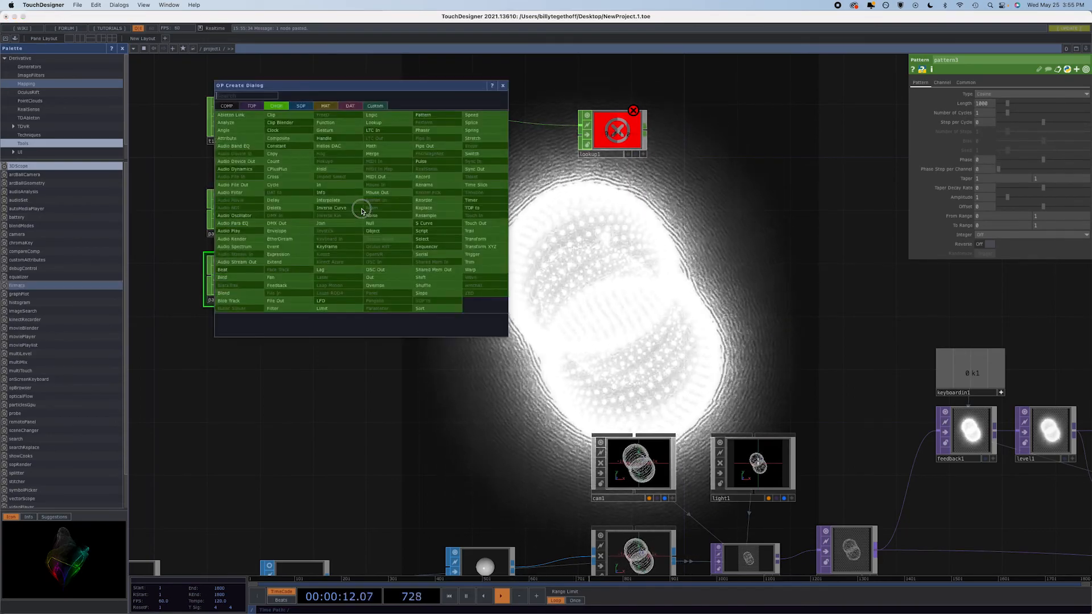
{"action": "left_click", "coordinate": [382, 148]}
{"action": "left_click", "coordinate": [395, 212]}
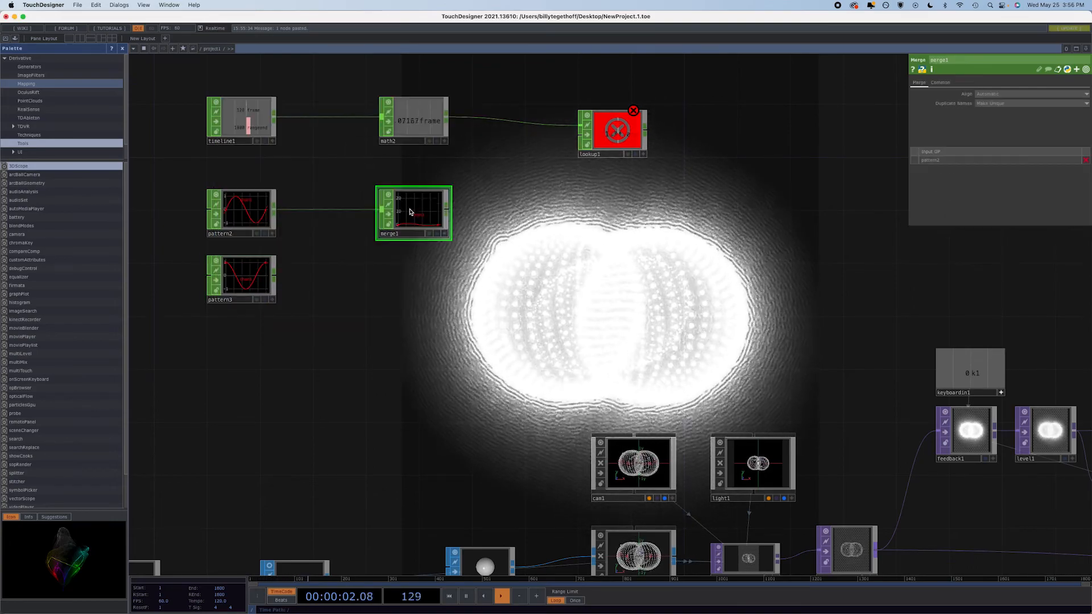
{"action": "left_click_drag", "start_coordinate": [279, 277], "coordinate": [367, 226]}
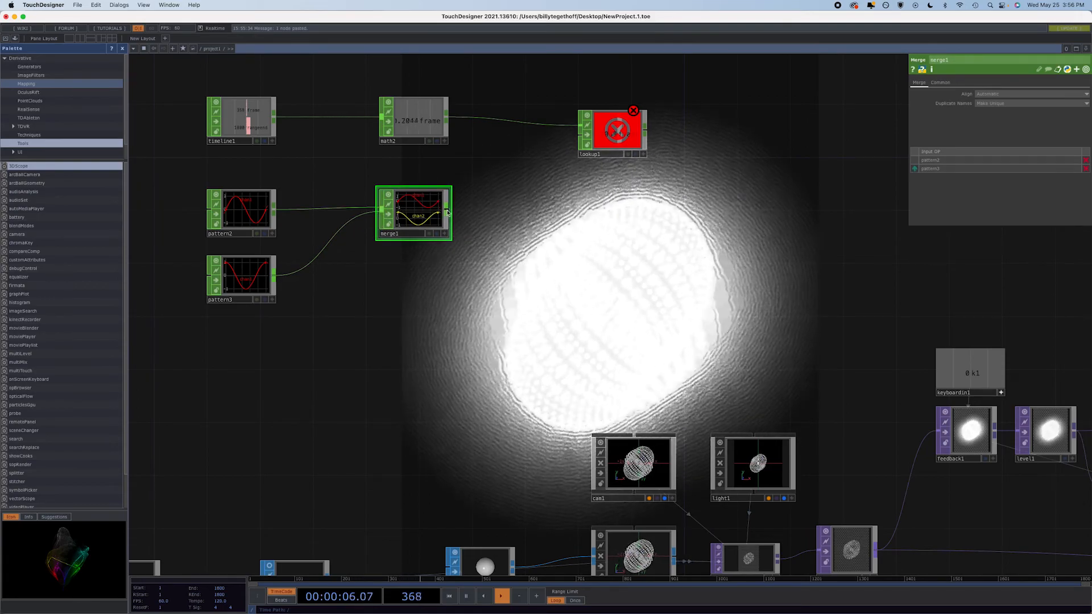
{"action": "left_click_drag", "start_coordinate": [448, 212], "coordinate": [539, 152]}
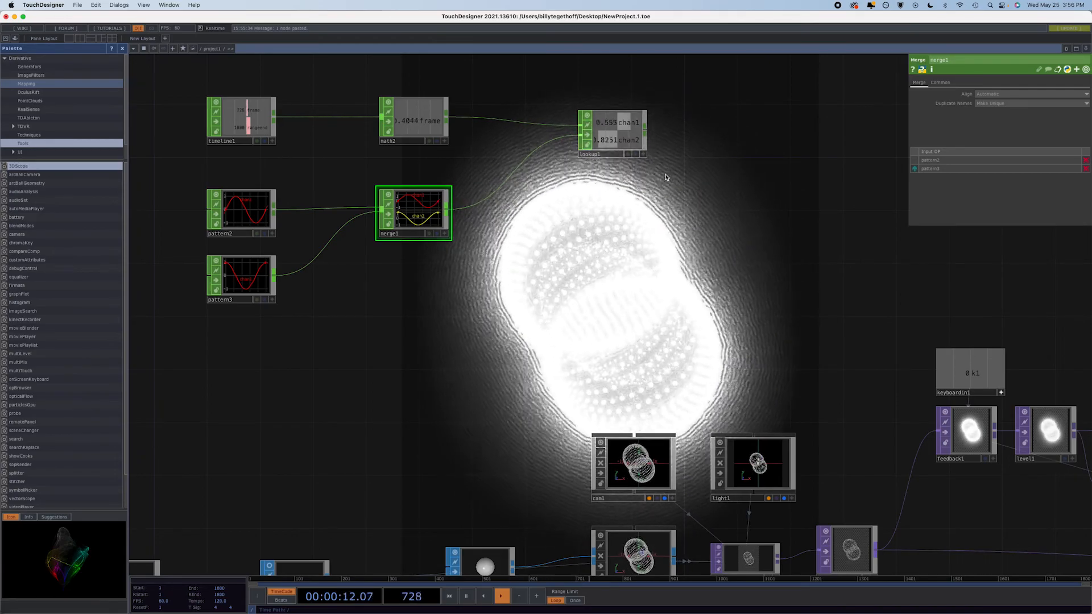
Step: Reference the Lookup CHOP's chan1 in the camera's Translate X and its chan2 in the camera's Translate Z
{"action": "scroll", "coordinate": [665, 177], "scroll_direction": "down", "scroll_amount": 3}
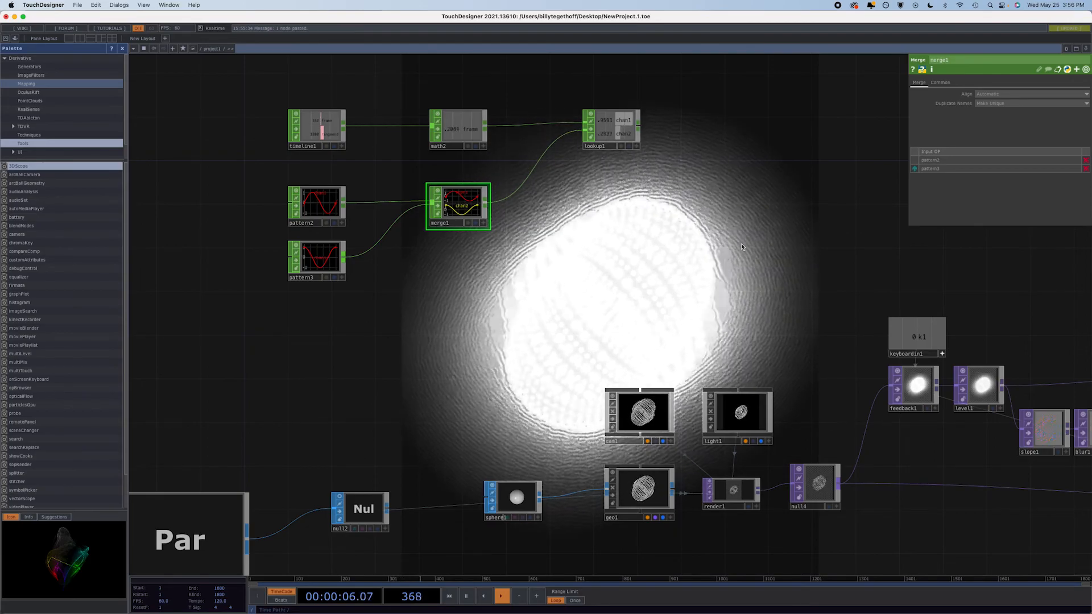
{"action": "left_click", "coordinate": [632, 409]}
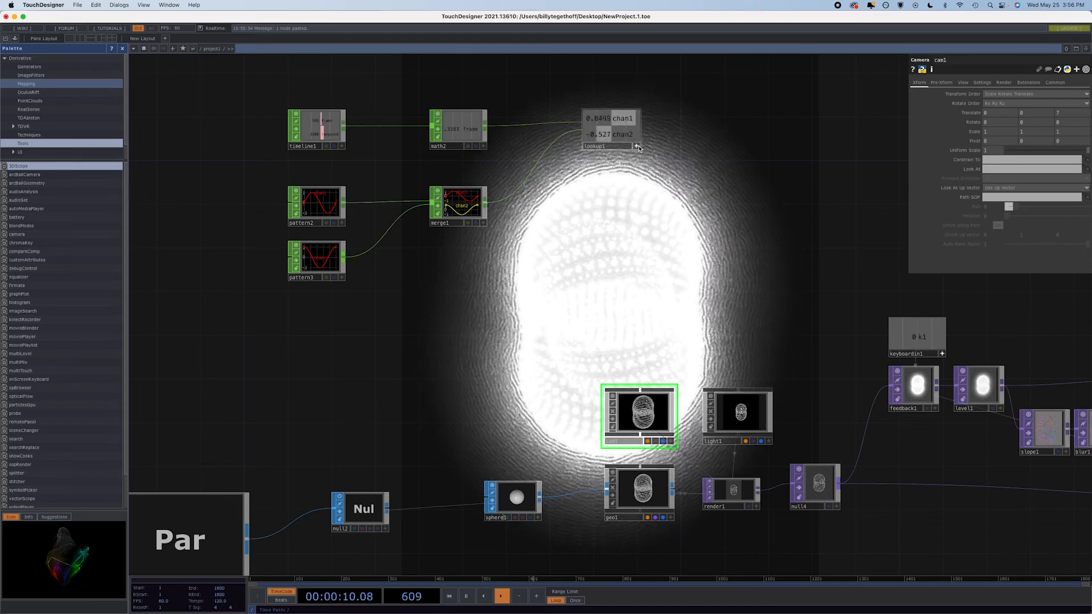
{"action": "left_click_drag", "start_coordinate": [625, 117], "coordinate": [994, 114]}
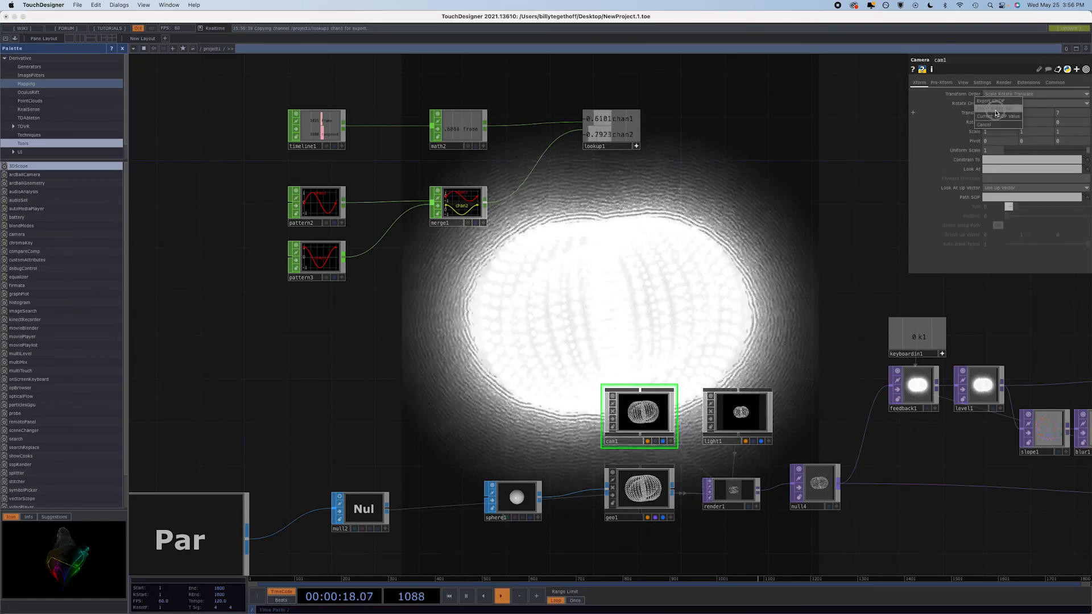
{"action": "left_click_drag", "start_coordinate": [609, 135], "coordinate": [1073, 110]}
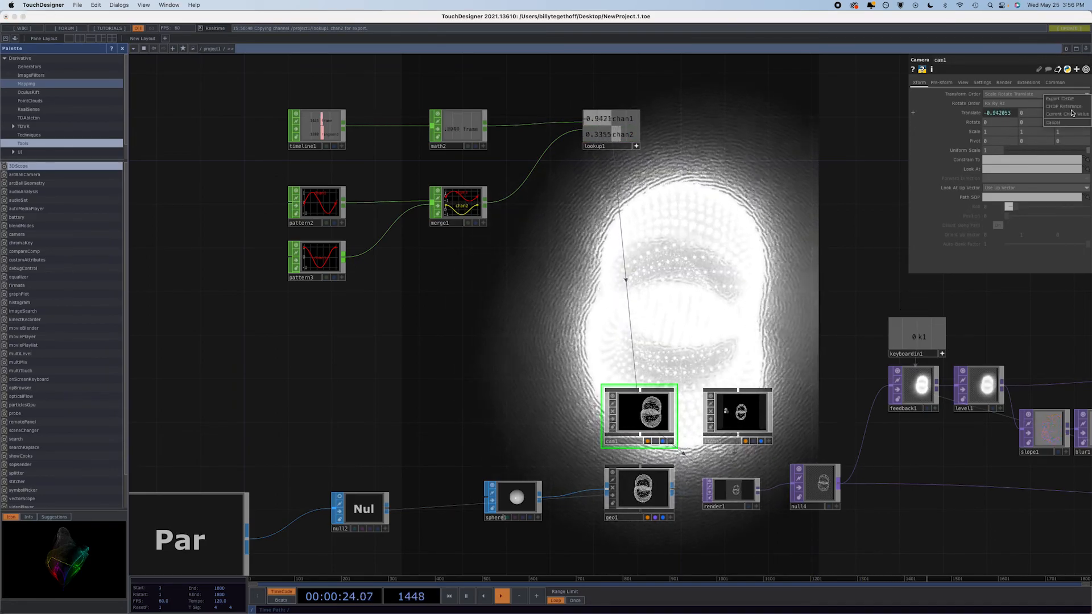
{"action": "left_click", "coordinate": [1074, 107]}
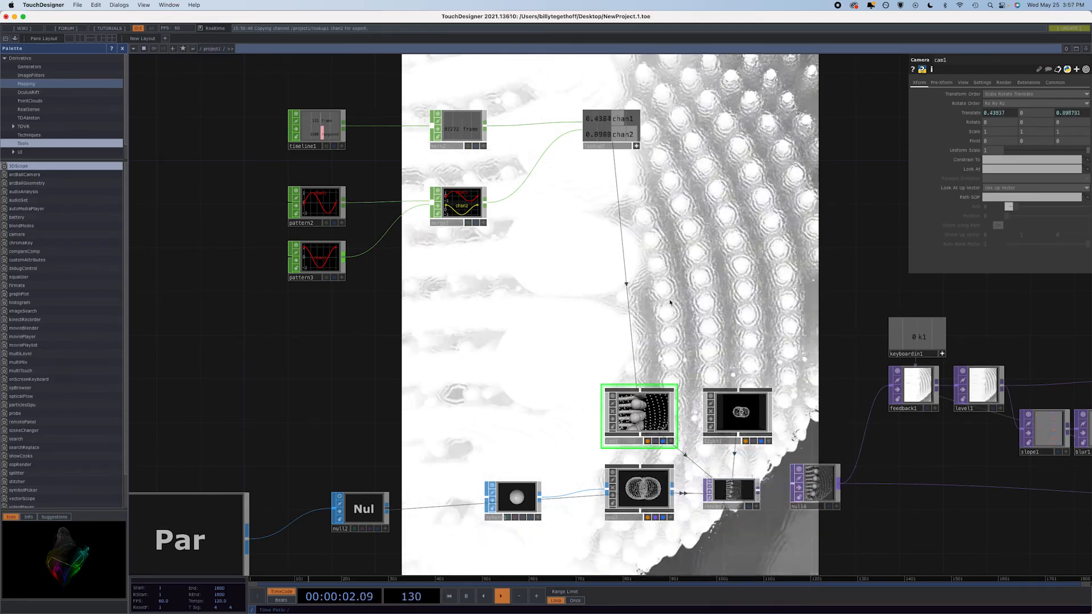
Step: Add a Null COMP beside the camera, shrink its node, and assign it as the camera's Look At target
{"action": "key", "text": "Tab"}
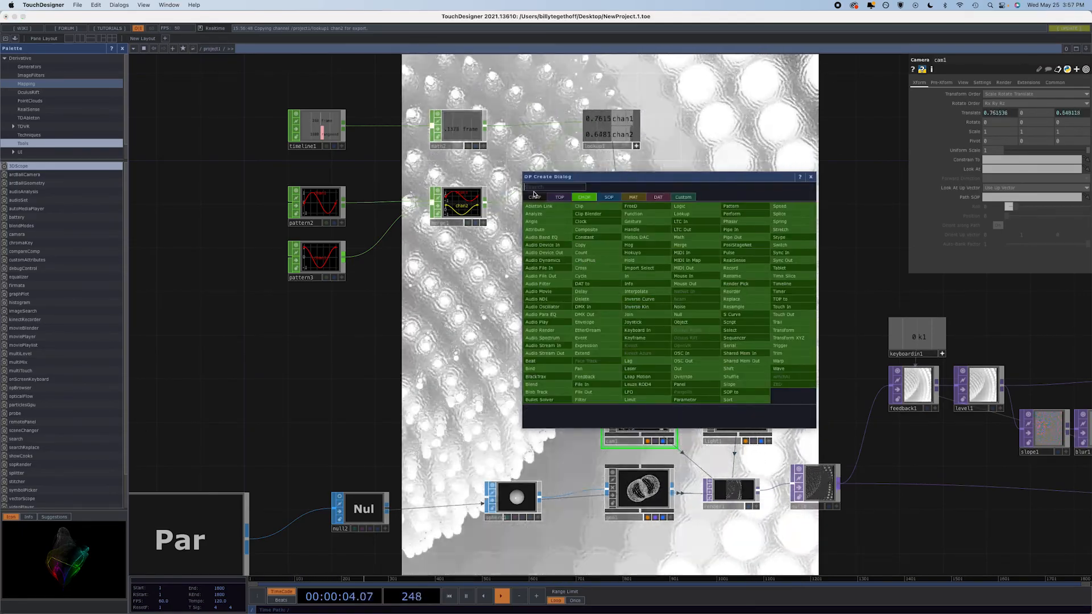
{"action": "left_click", "coordinate": [535, 198]}
{"action": "left_click", "coordinate": [555, 281]}
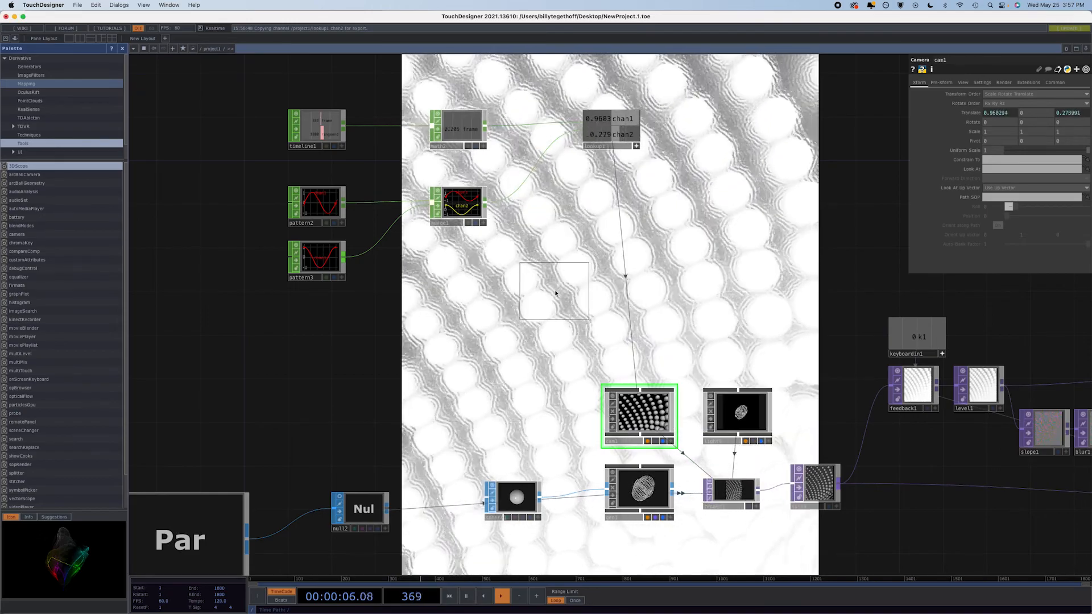
{"action": "left_click", "coordinate": [545, 397]}
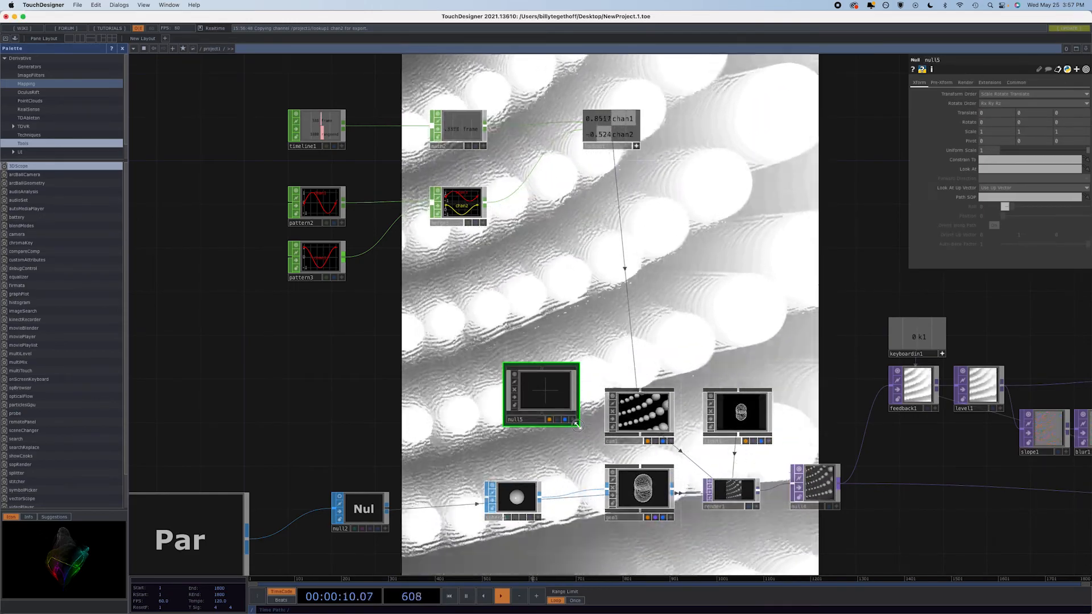
{"action": "left_click_drag", "start_coordinate": [581, 430], "coordinate": [578, 385]}
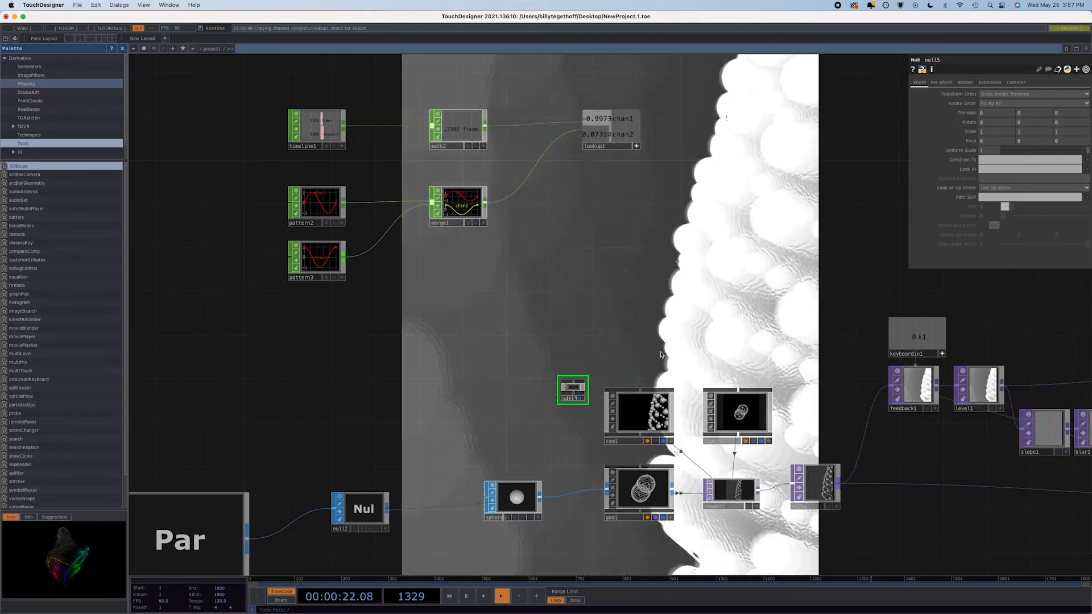
{"action": "left_click_drag", "start_coordinate": [571, 392], "coordinate": [641, 397]}
{"action": "left_click", "coordinate": [636, 391]}
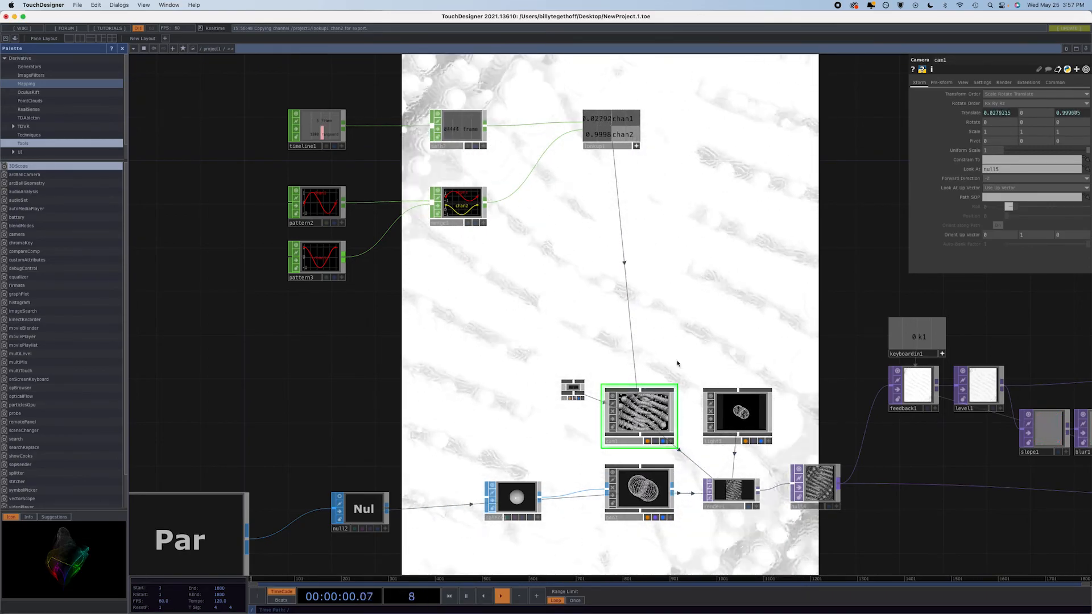
Step: Multiply the camera's Translate X and Z expressions by 7 and set Translate Y to op('lookup1')['chan1']*3
{"action": "left_click", "coordinate": [973, 113]}
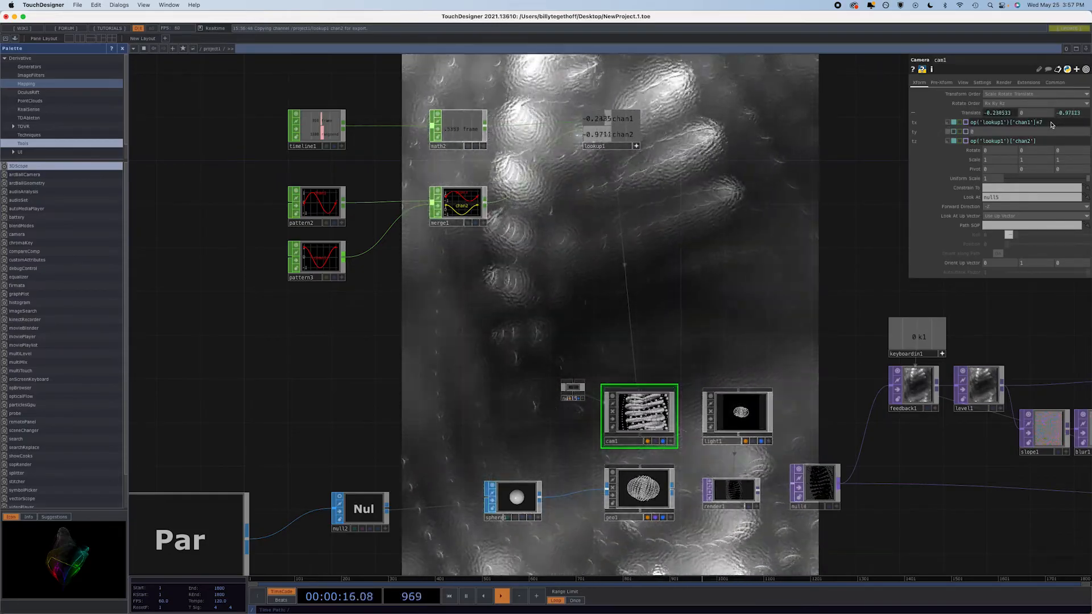
{"action": "left_click", "coordinate": [1053, 141]}
{"action": "type", "text": "*7"}
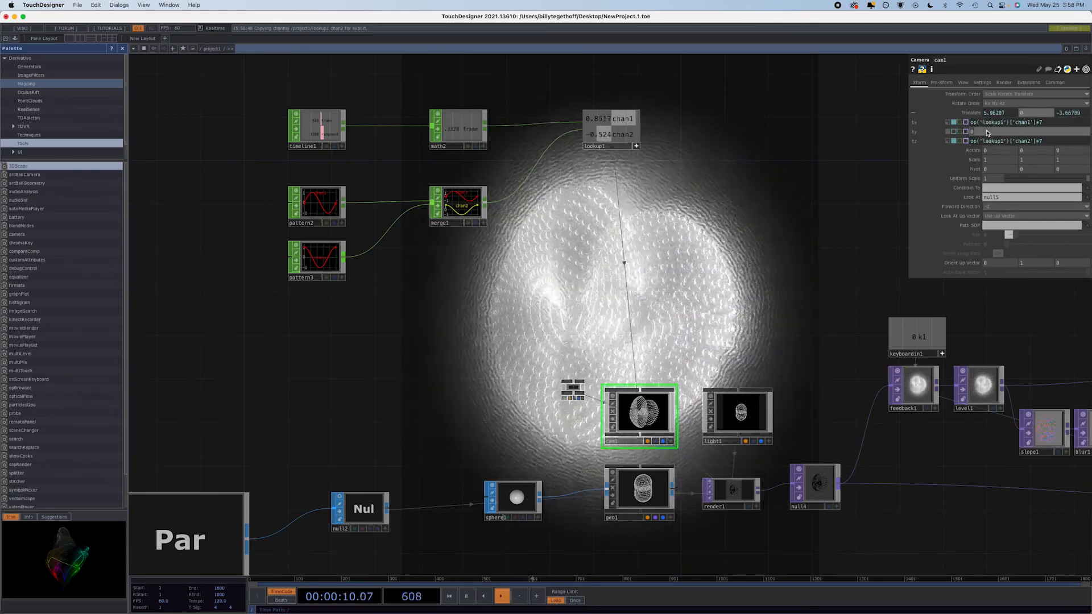
{"action": "key", "text": "ctrl+v"}
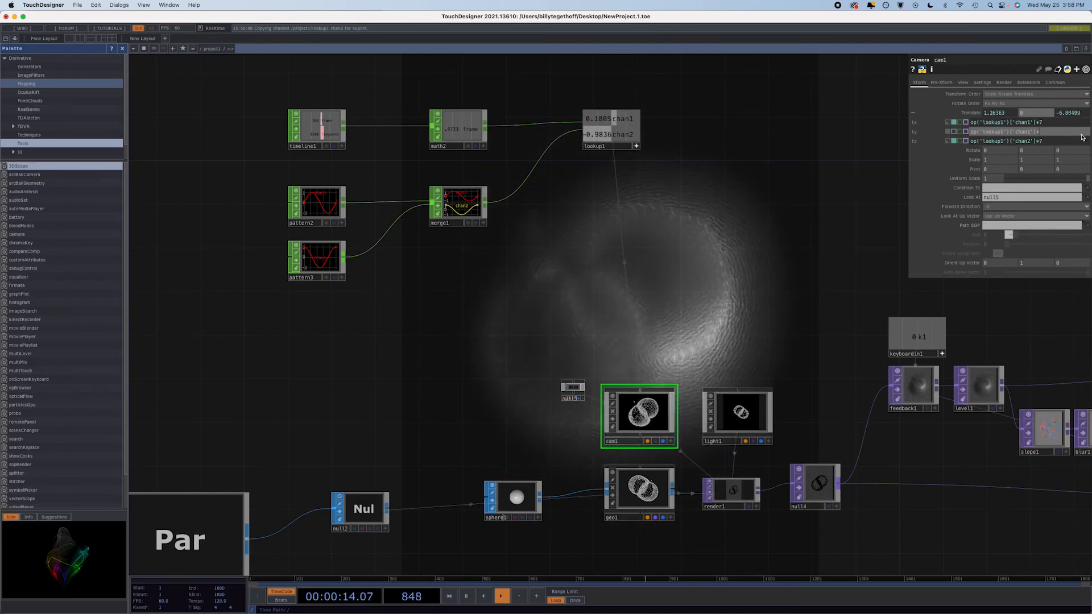
{"action": "key", "text": "Return"}
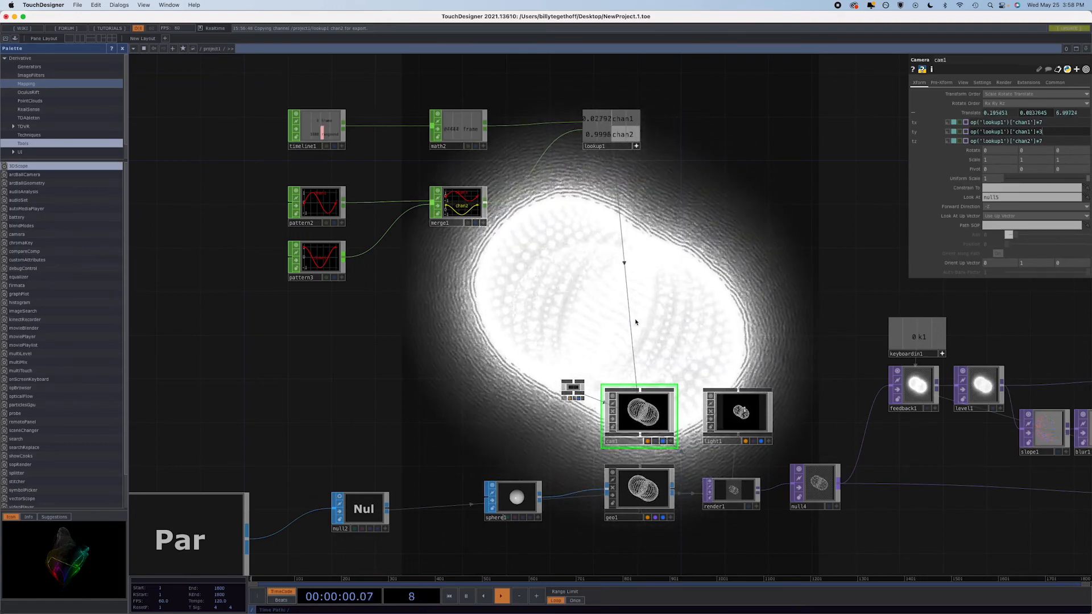
Step: Make the light look at the Null COMP and reference chan1 and chan2 of the Lookup CHOP in its Translate X and Z
{"action": "left_click_drag", "start_coordinate": [585, 341], "coordinate": [546, 208]}
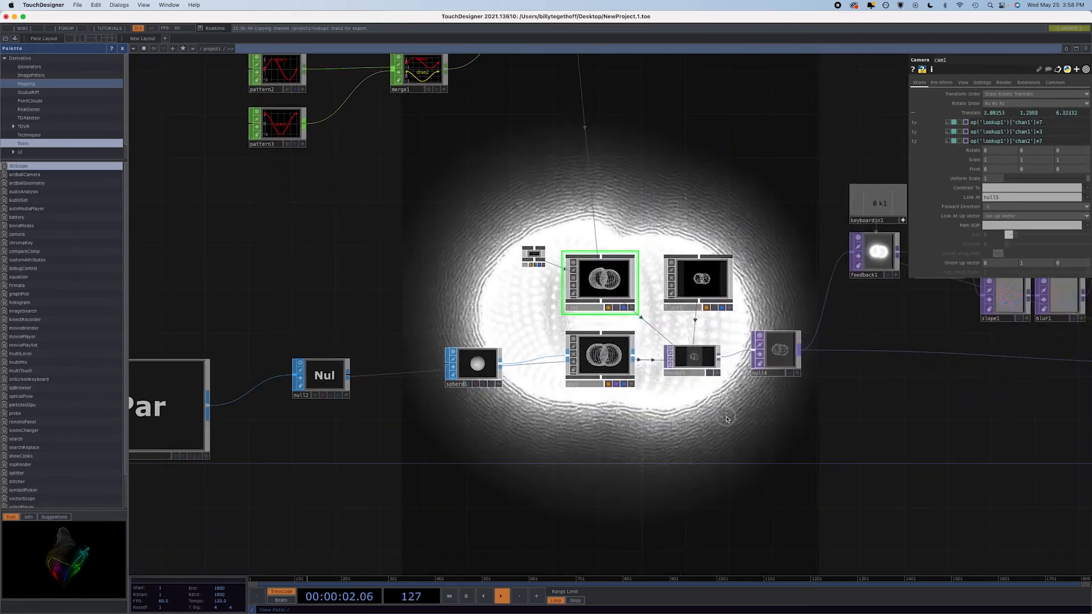
{"action": "left_click_drag", "start_coordinate": [726, 419], "coordinate": [566, 382]}
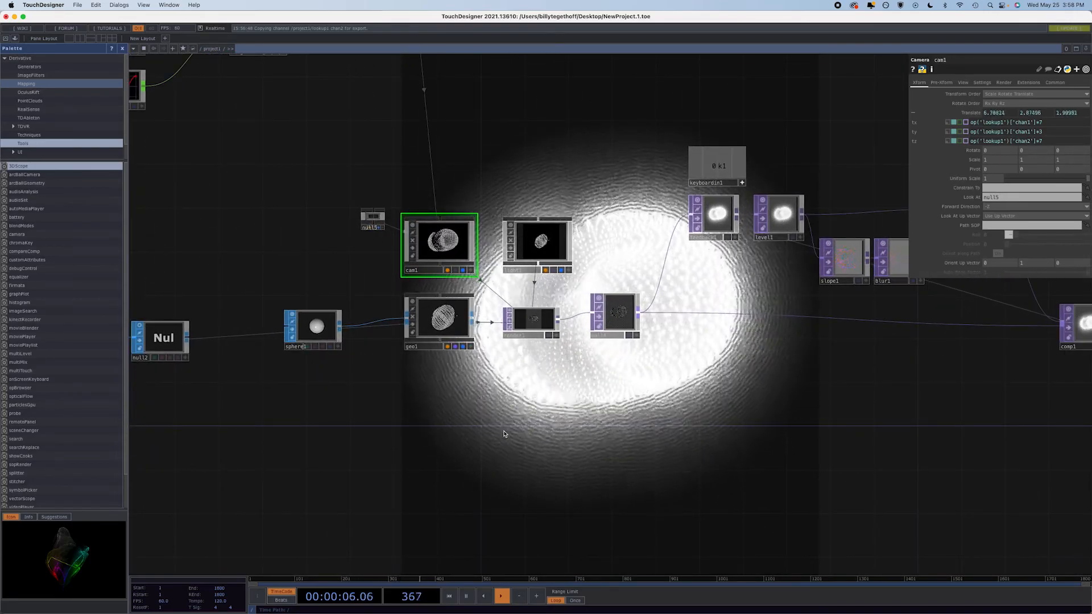
{"action": "scroll", "coordinate": [622, 348], "scroll_direction": "down", "scroll_amount": 2}
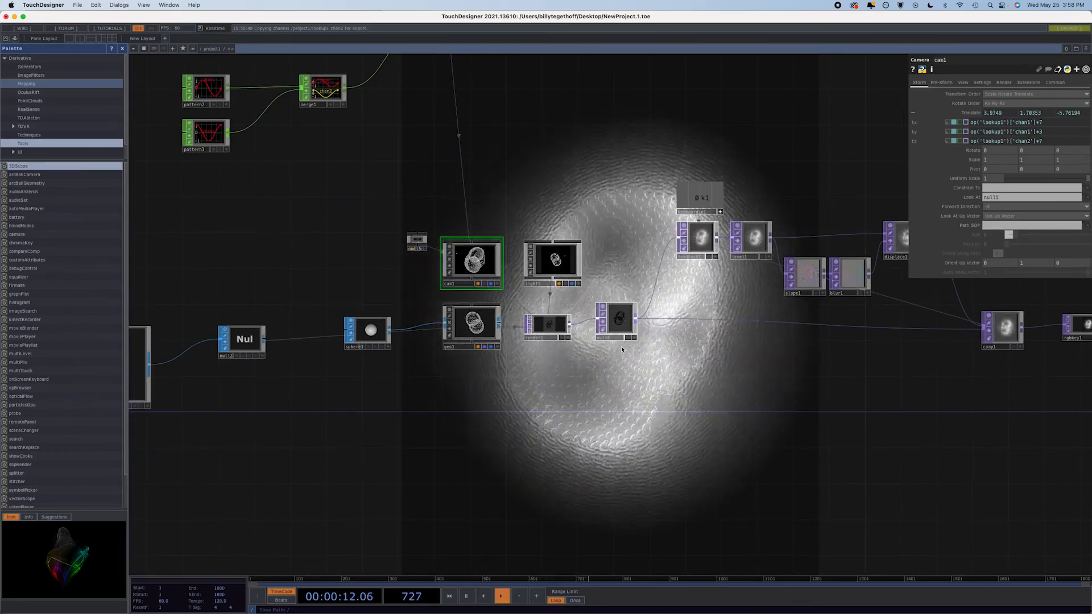
{"action": "scroll", "coordinate": [622, 348], "scroll_direction": "down", "scroll_amount": 2}
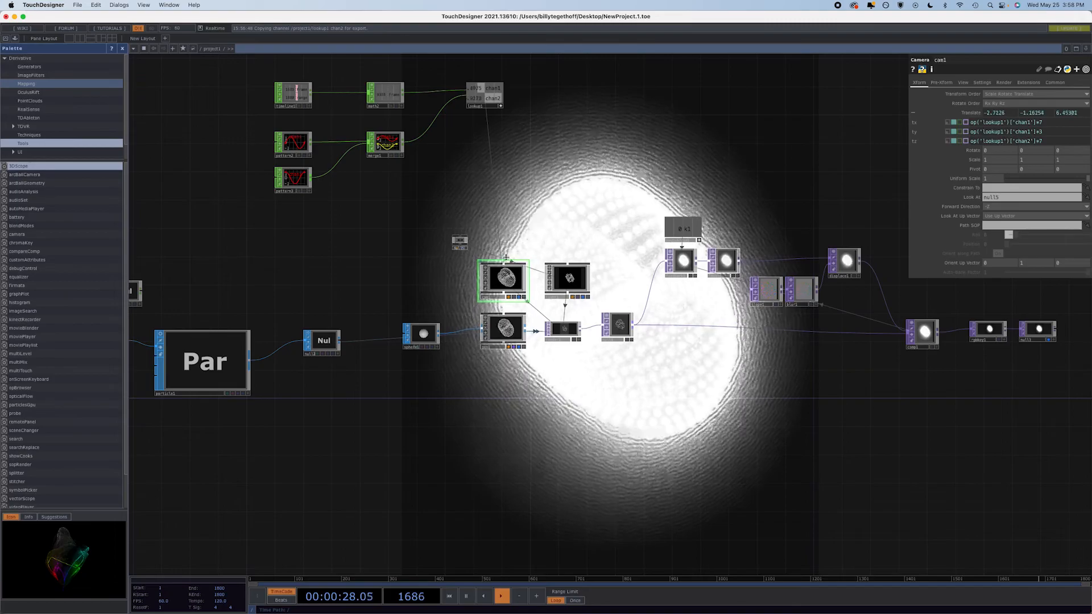
{"action": "left_click", "coordinate": [574, 278]}
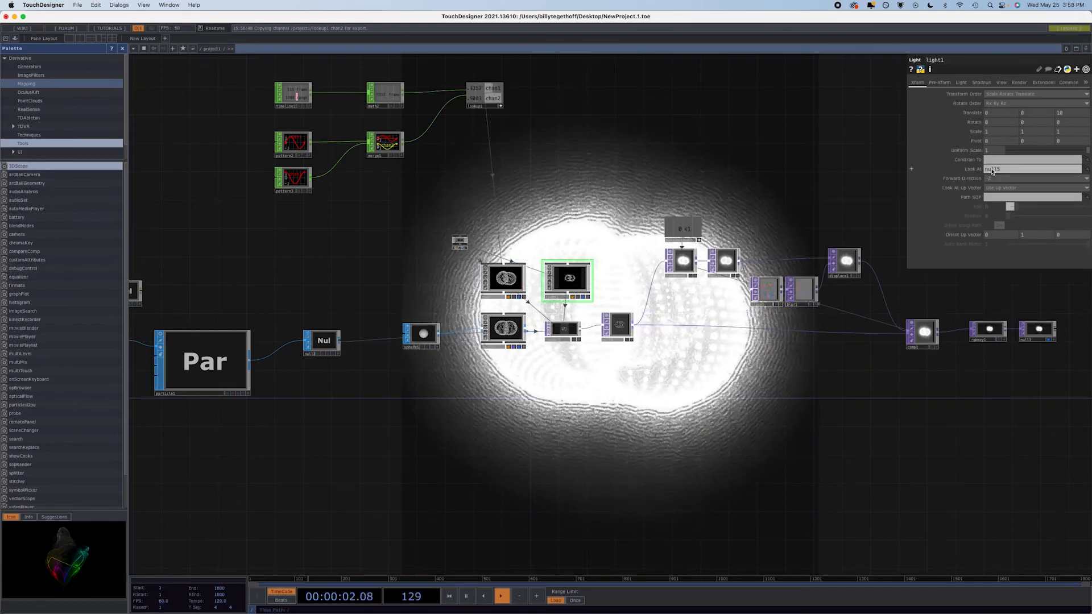
{"action": "left_click_drag", "start_coordinate": [492, 89], "coordinate": [999, 112]}
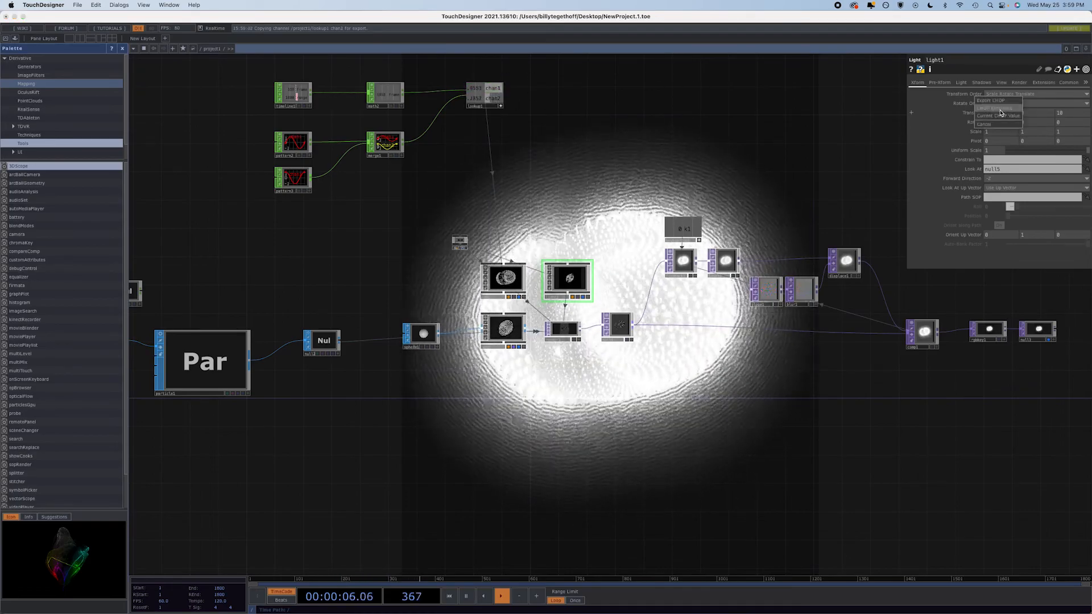
{"action": "left_click", "coordinate": [999, 108]}
{"action": "left_click_drag", "start_coordinate": [498, 92], "coordinate": [1069, 114]}
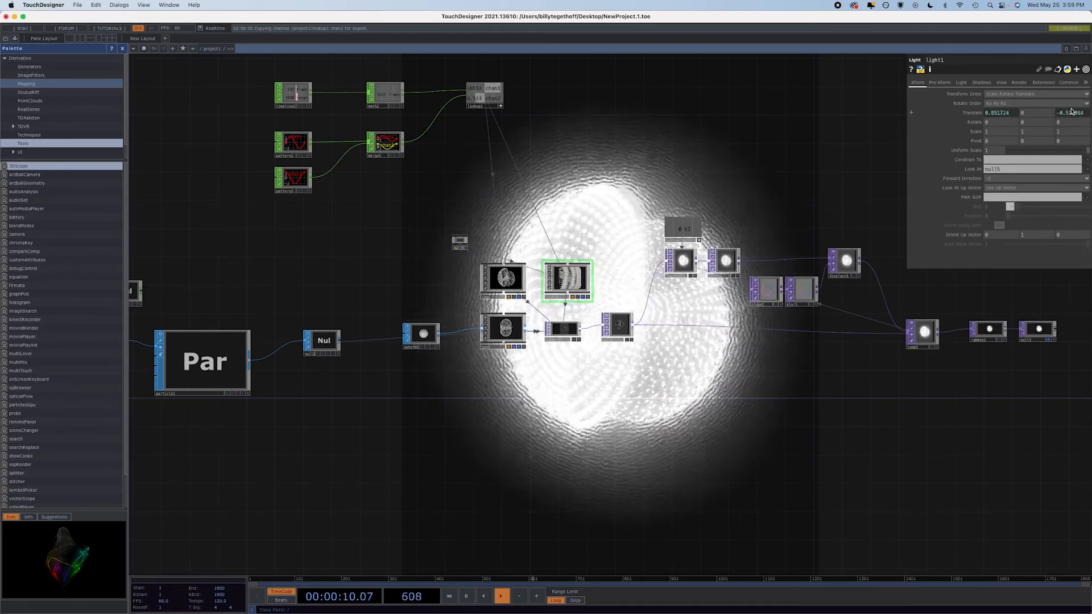
{"action": "left_click", "coordinate": [1068, 108]}
Step: Multiply the light's Translate X and Translate Z expressions by 7
{"action": "left_click", "coordinate": [976, 113]}
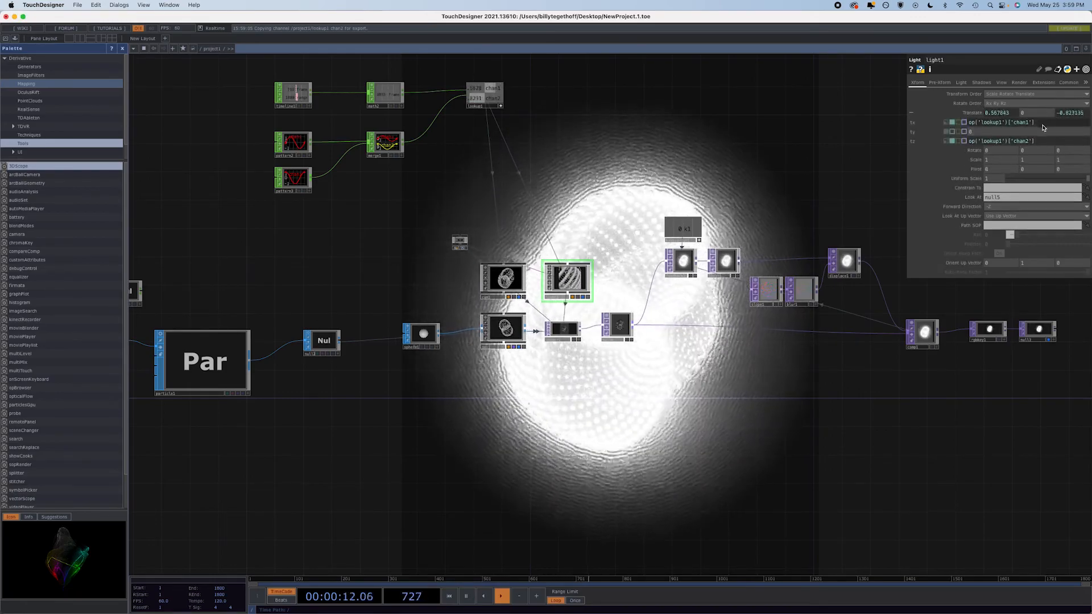
{"action": "type", "text": "*"}
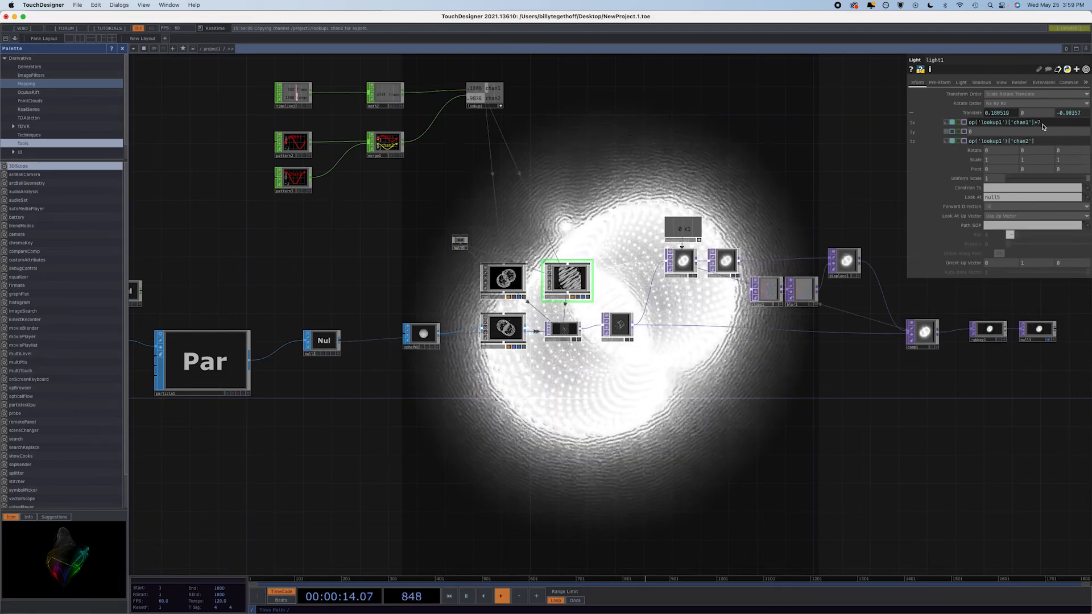
{"action": "type", "text": "7"}
{"action": "left_click", "coordinate": [1042, 143]}
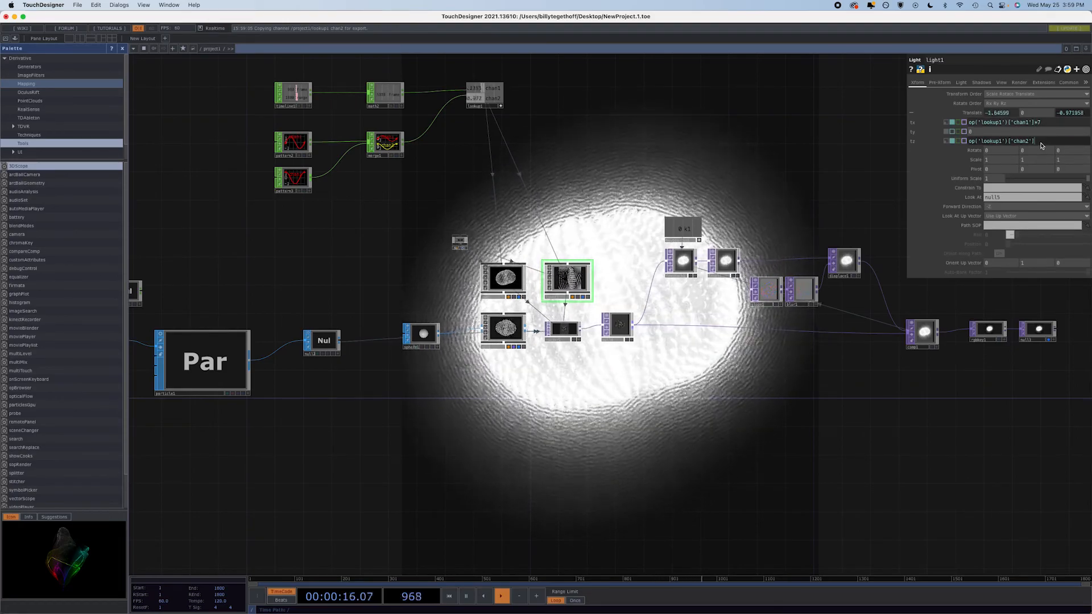
{"action": "type", "text": "*7"}
{"action": "key", "text": "Return"}
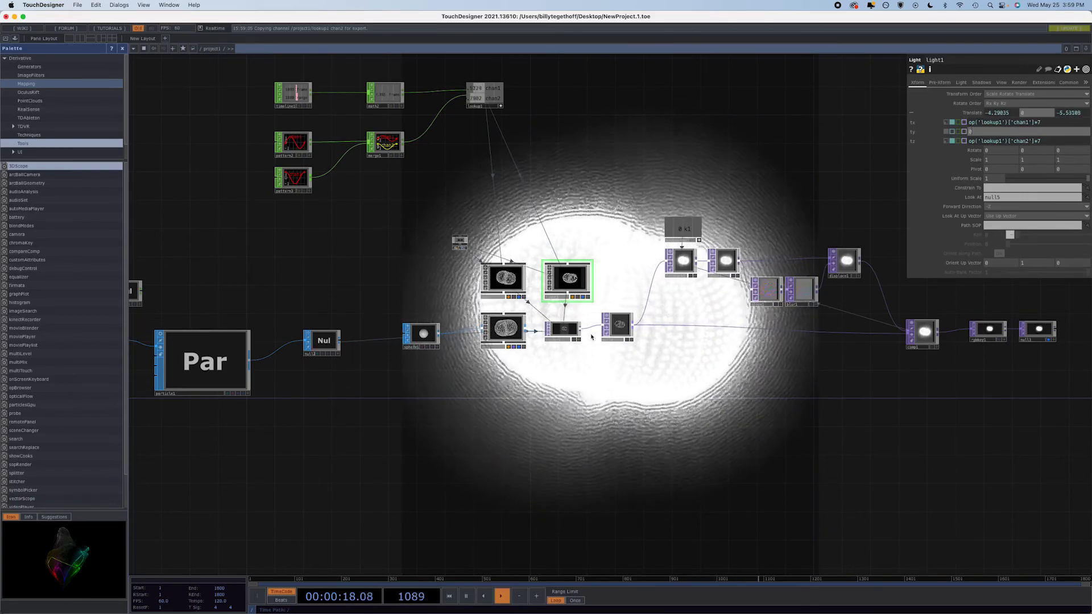
Step: Move the light above the camera, place an Environment Light COMP beside the camera, and check the new node's warning
{"action": "left_click_drag", "start_coordinate": [577, 270], "coordinate": [563, 234]}
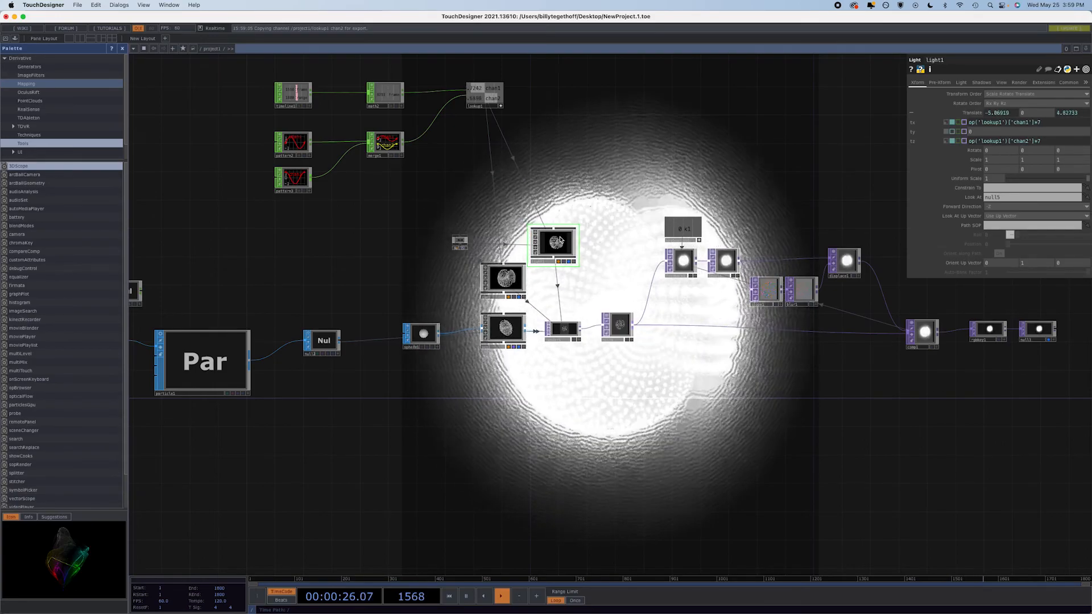
{"action": "key", "text": "Tab"}
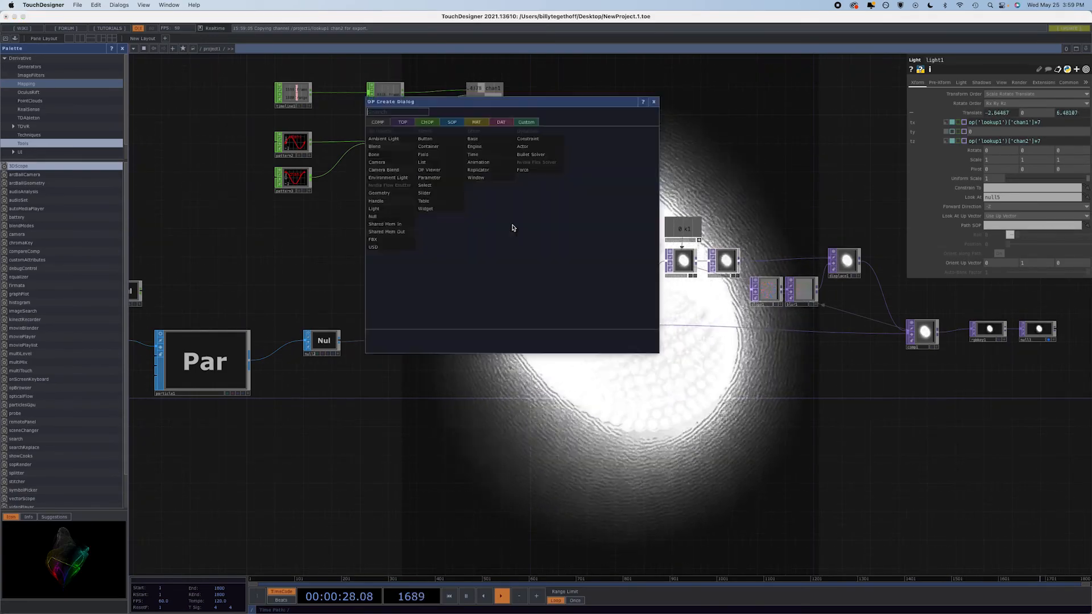
{"action": "left_click", "coordinate": [389, 181]}
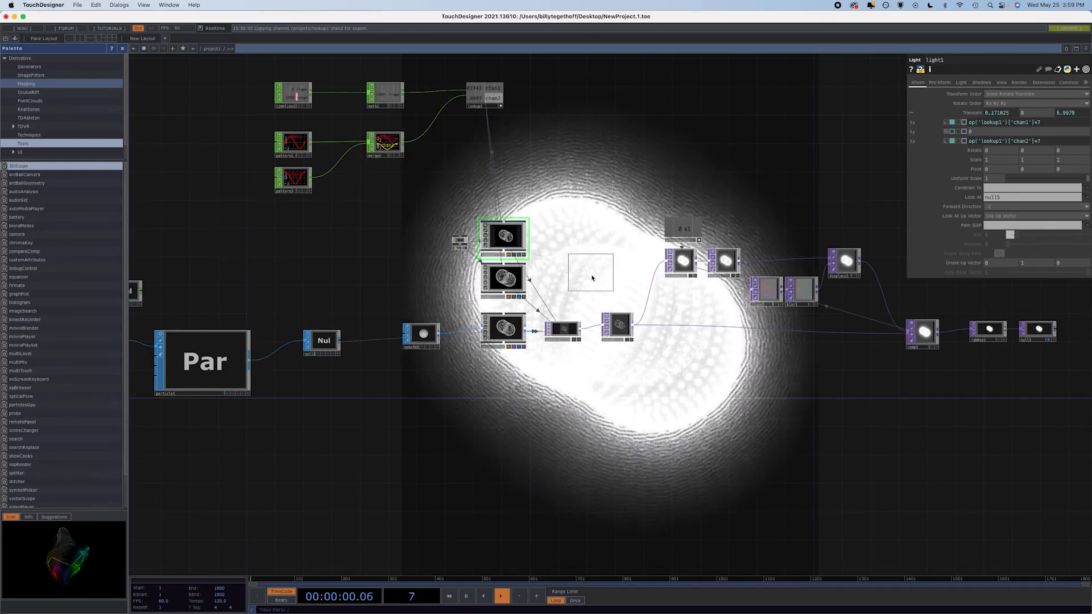
{"action": "left_click", "coordinate": [560, 285]}
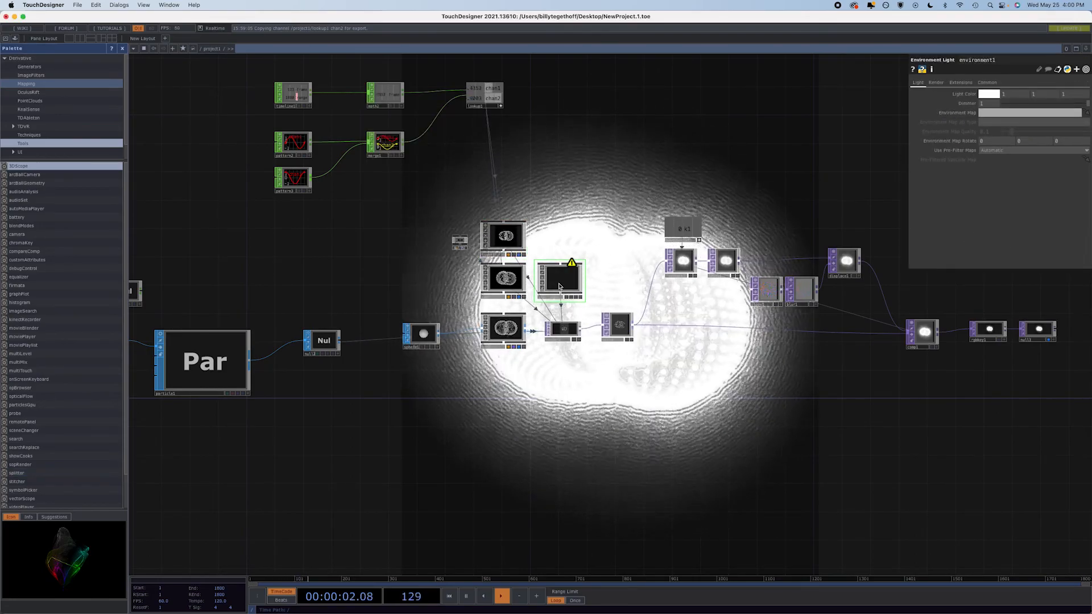
{"action": "middle_click", "coordinate": [573, 265]}
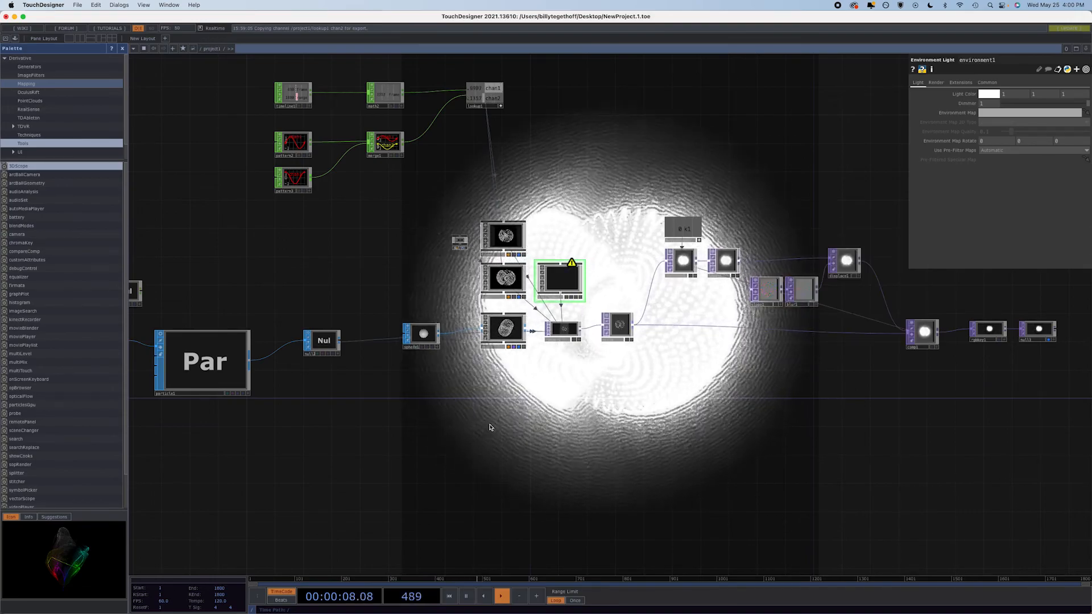
Step: Add a Movie File In TOP in the empty area below the particle network
{"action": "key", "text": "Tab"}
{"action": "left_click", "coordinate": [380, 322]}
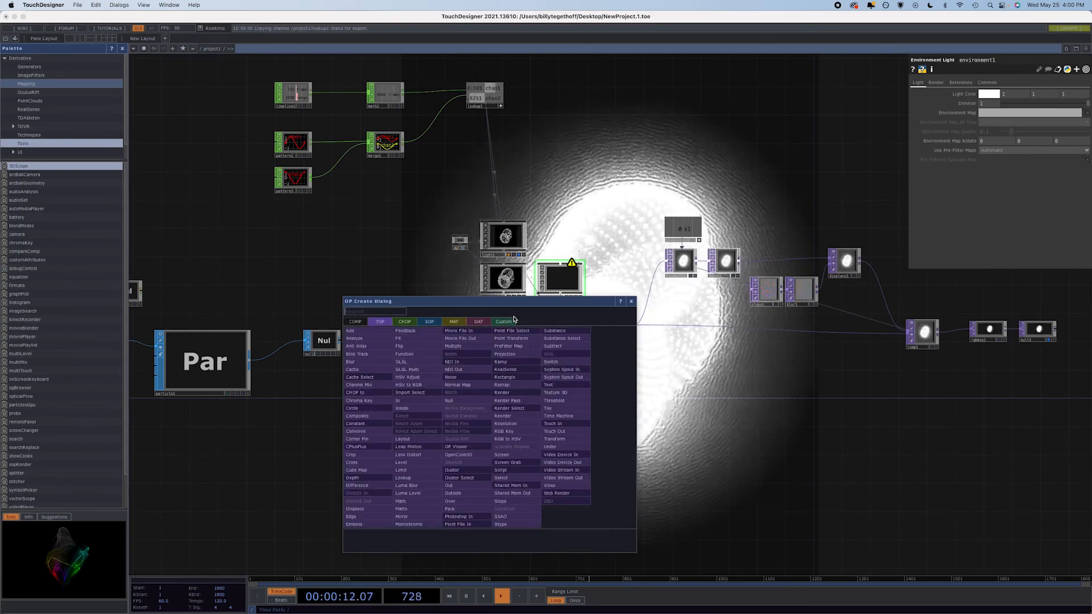
{"action": "left_click", "coordinate": [471, 331]}
{"action": "left_click", "coordinate": [310, 467]}
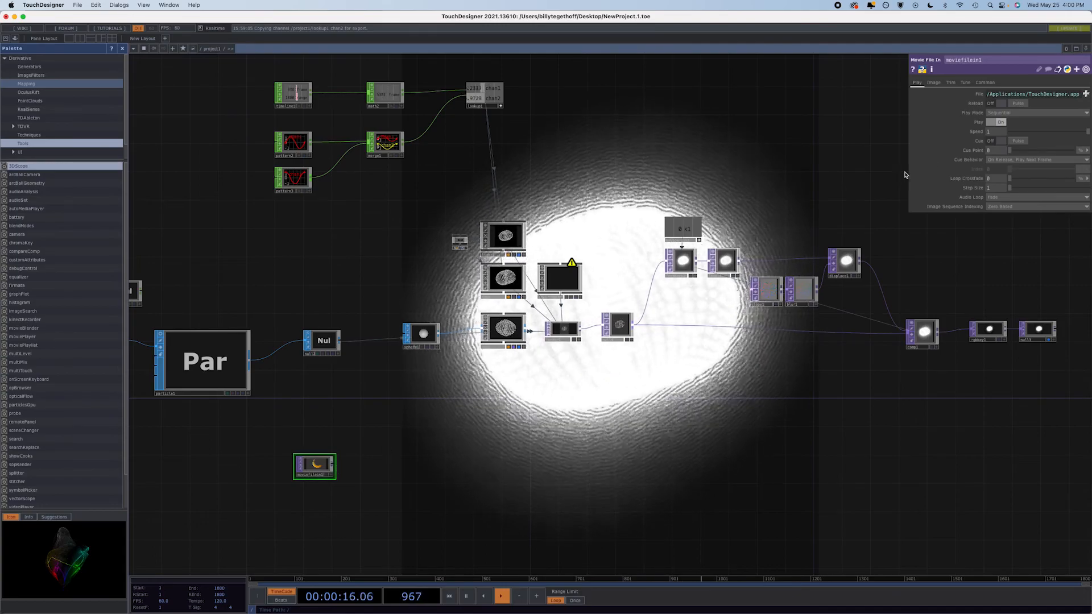
Step: Browse for the Movie File In TOP's source file and search the computer for .hdr images
{"action": "left_click", "coordinate": [1086, 94]}
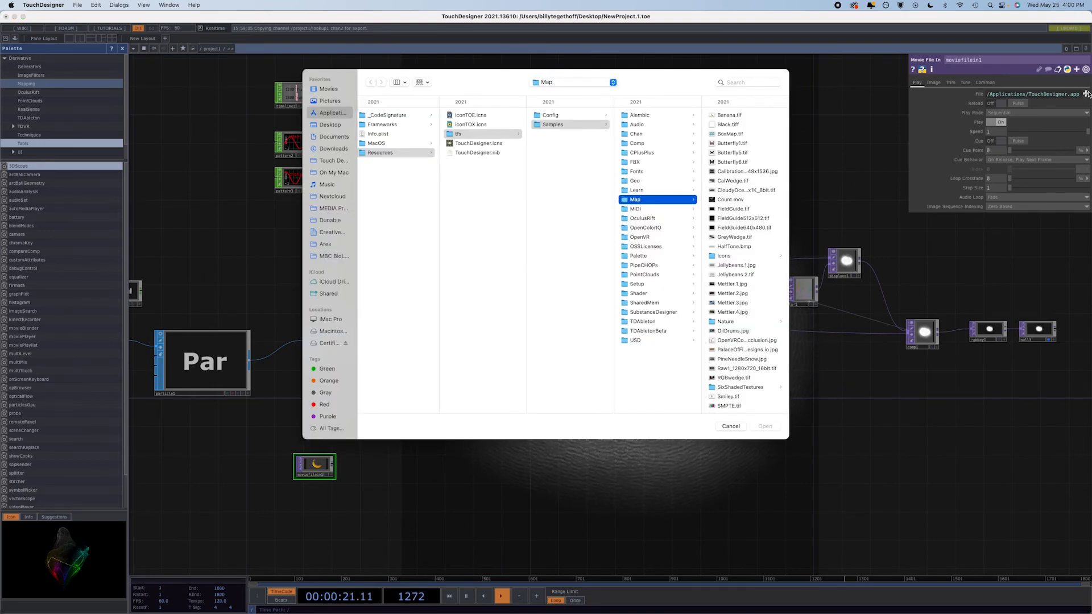
{"action": "left_click", "coordinate": [737, 83]}
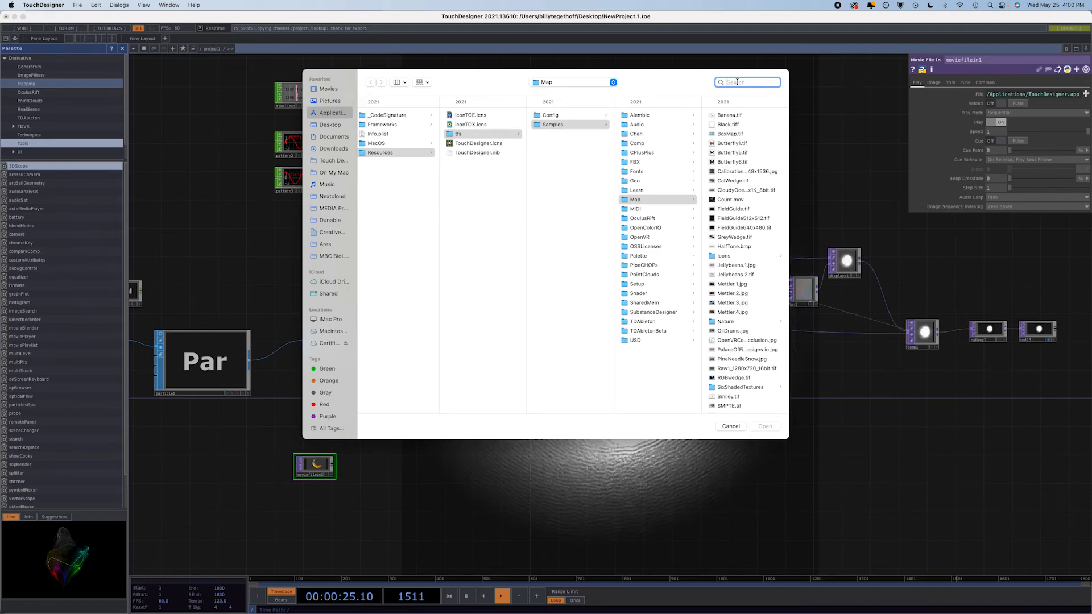
{"action": "type", "text": ".hrd"}
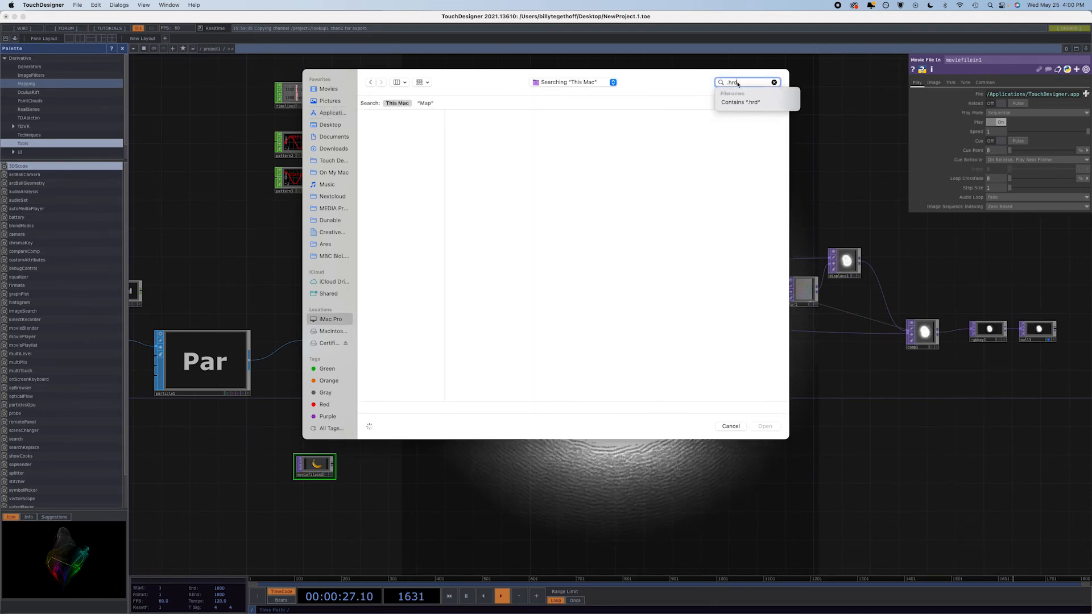
{"action": "key", "text": "BackSpace"}
{"action": "key", "text": "BackSpace"}
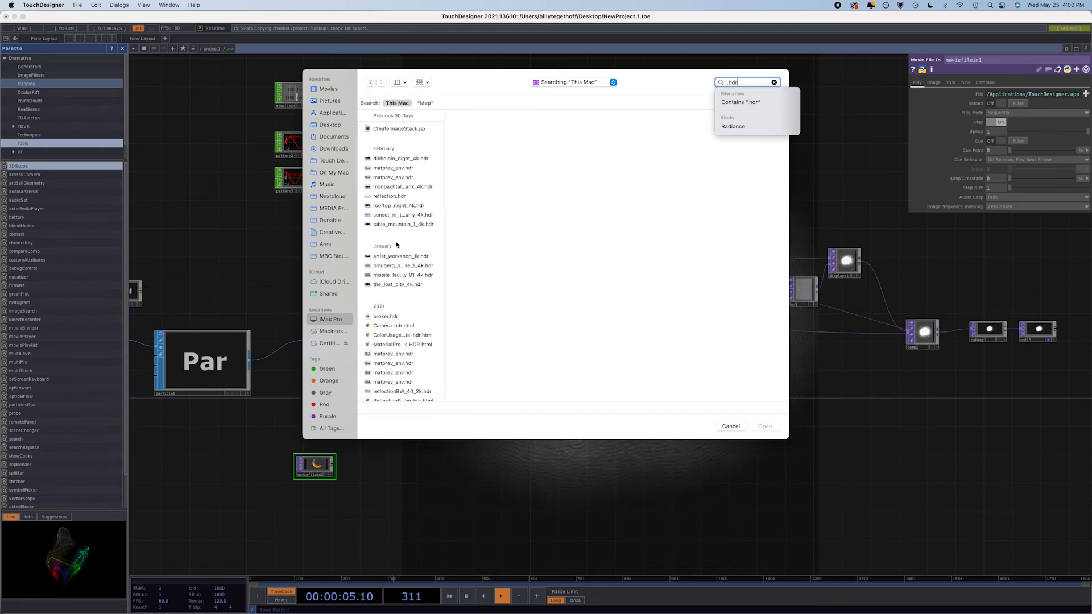
Step: Preview the found HDR panoramas to compare them as candidates for the environment light
{"action": "left_click", "coordinate": [398, 266]}
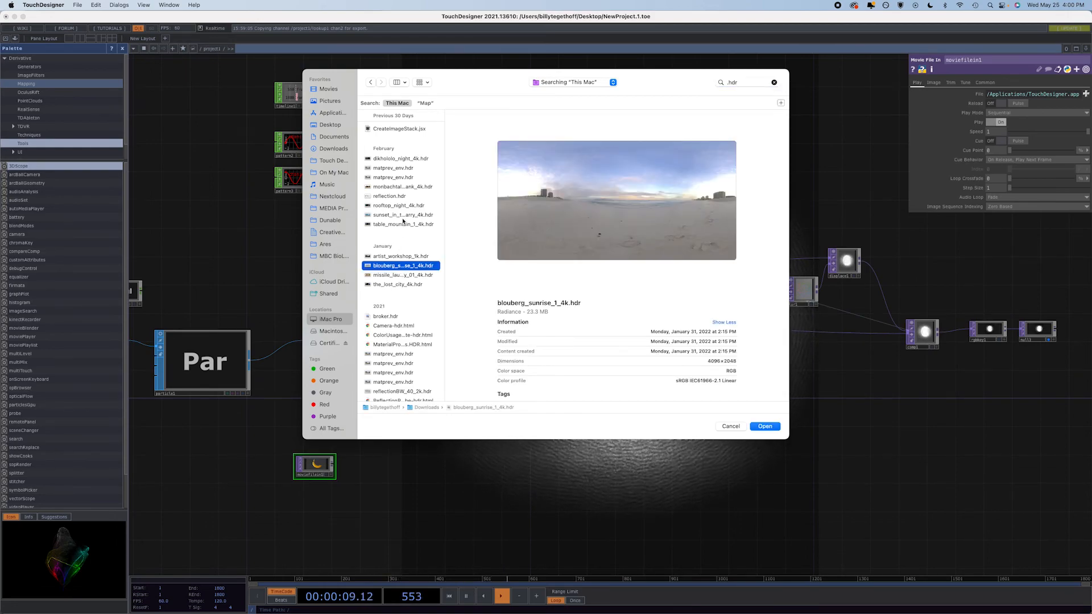
{"action": "left_click", "coordinate": [400, 187]}
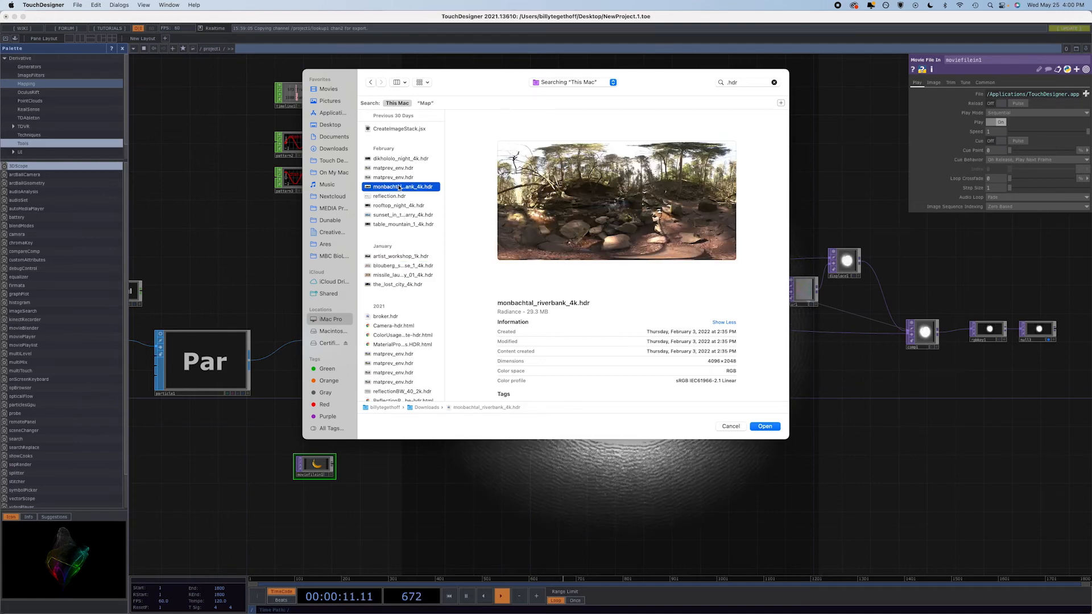
{"action": "left_click", "coordinate": [399, 159]}
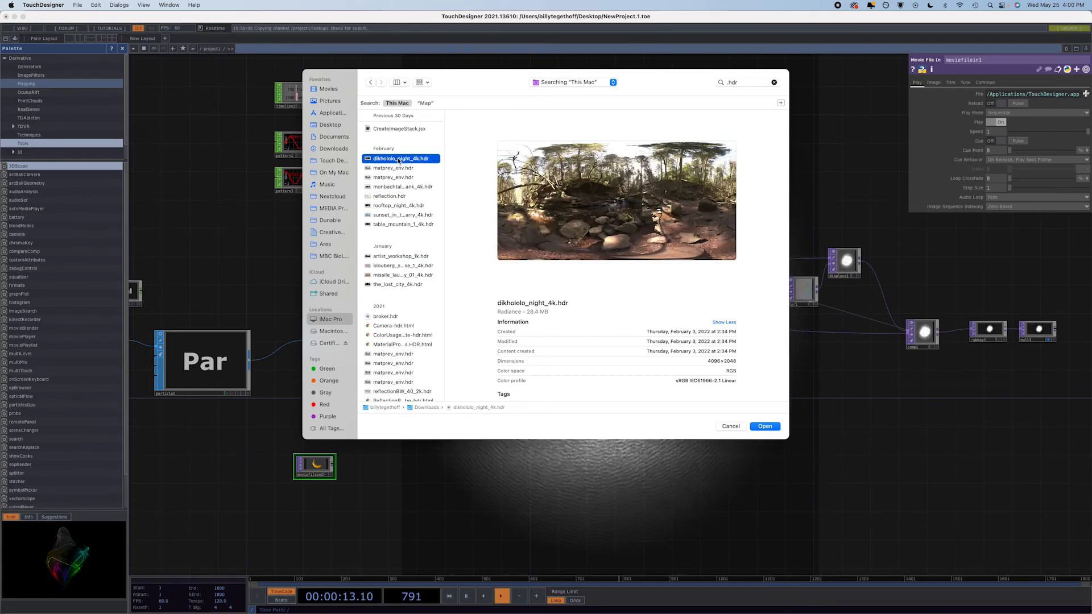
{"action": "left_click", "coordinate": [400, 169]}
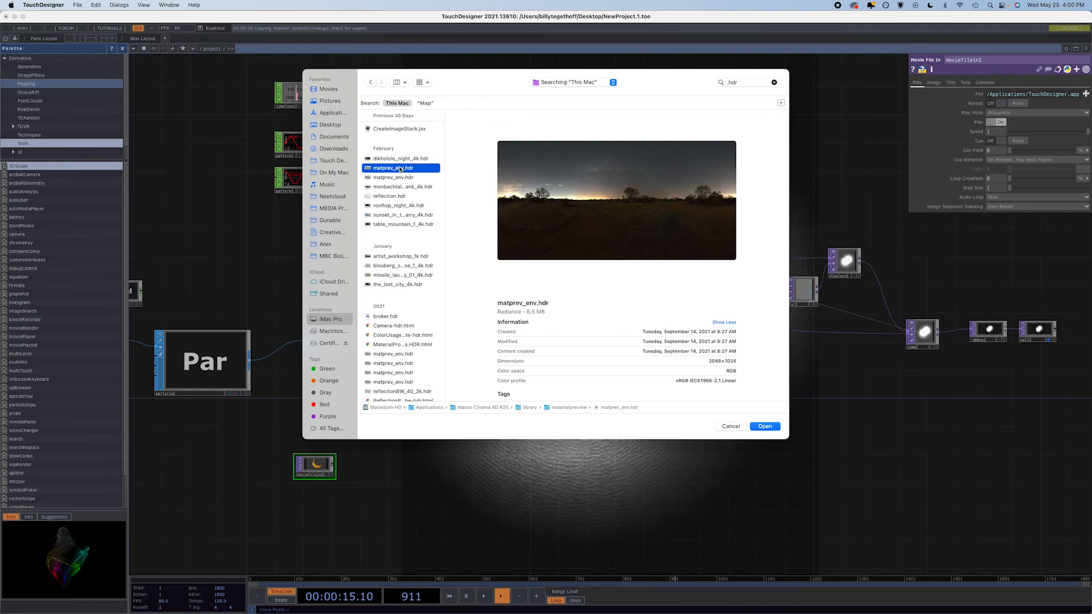
{"action": "left_click", "coordinate": [393, 205]}
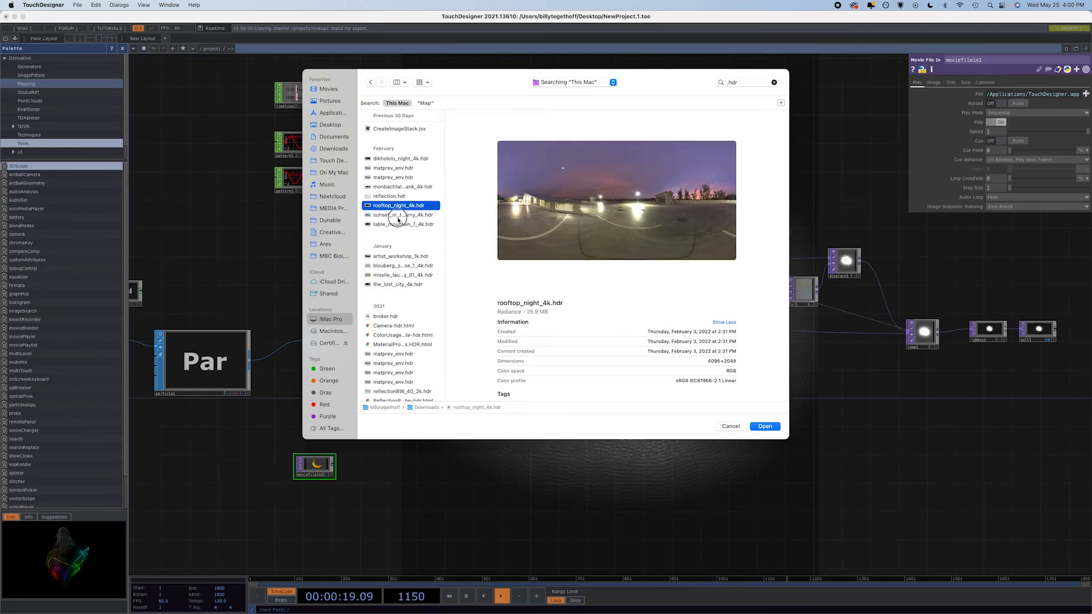
{"action": "left_click", "coordinate": [398, 215]}
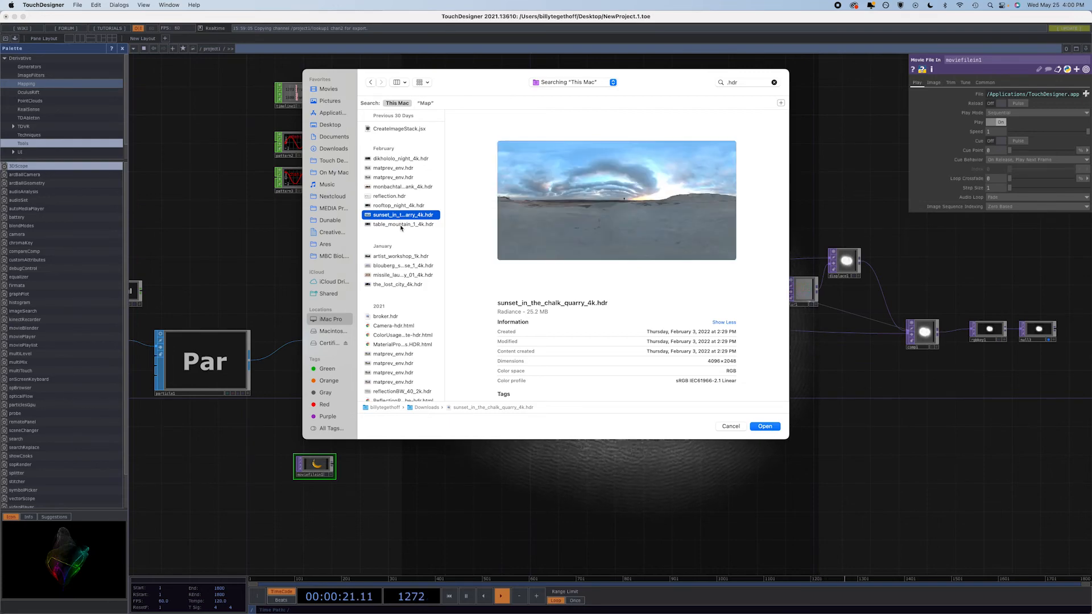
{"action": "left_click", "coordinate": [401, 225]}
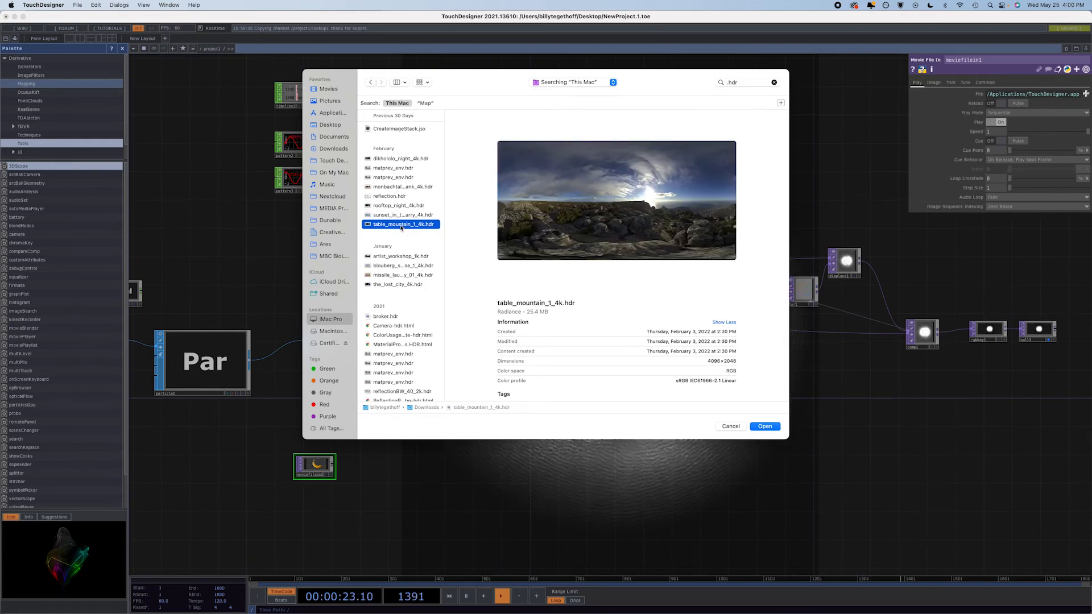
{"action": "scroll", "coordinate": [401, 227], "scroll_direction": "down", "scroll_amount": 1}
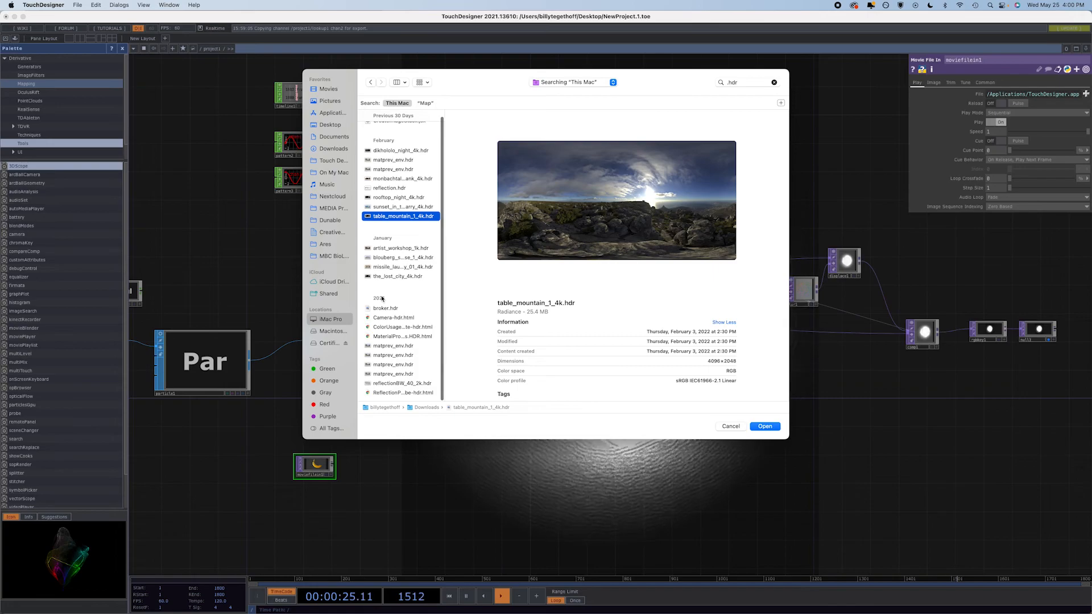
Step: Load missile_launch_facility_01_4k.hdr into the Movie File In TOP
{"action": "left_click", "coordinate": [395, 277]}
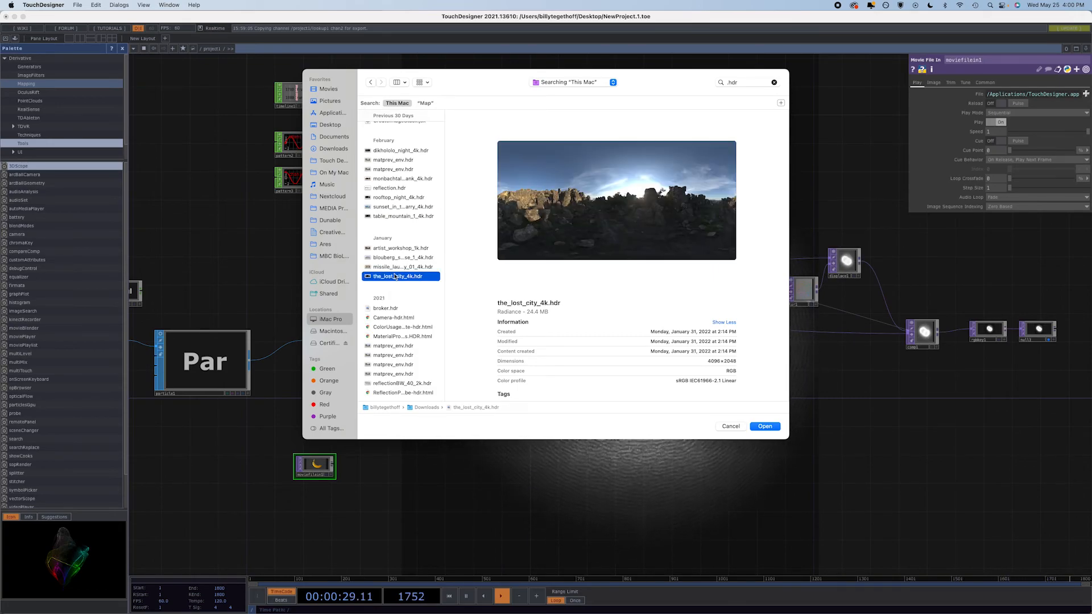
{"action": "left_click", "coordinate": [399, 267]}
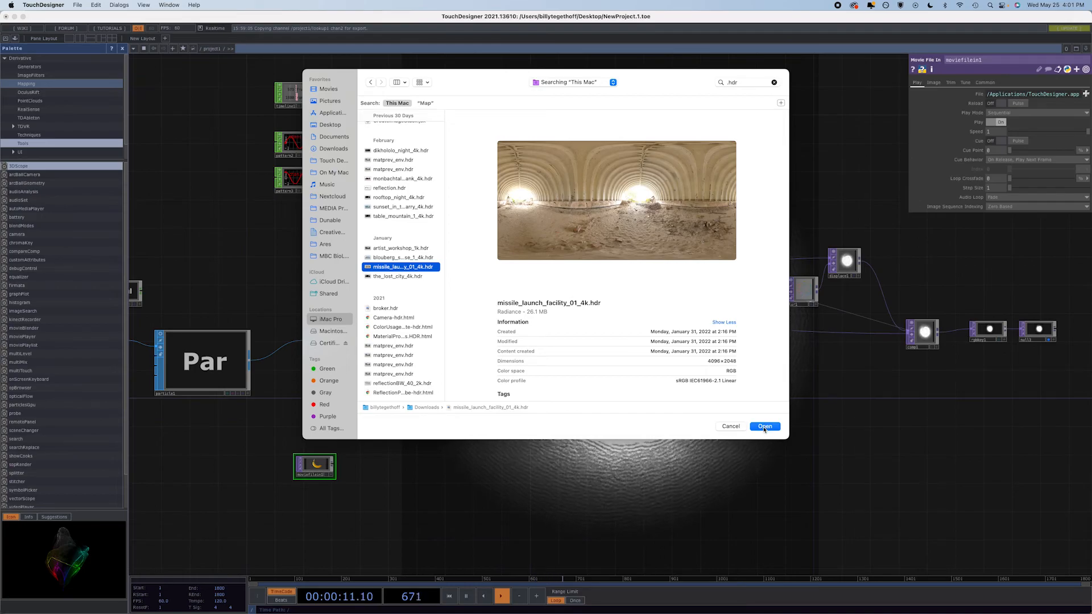
{"action": "left_click", "coordinate": [764, 427]}
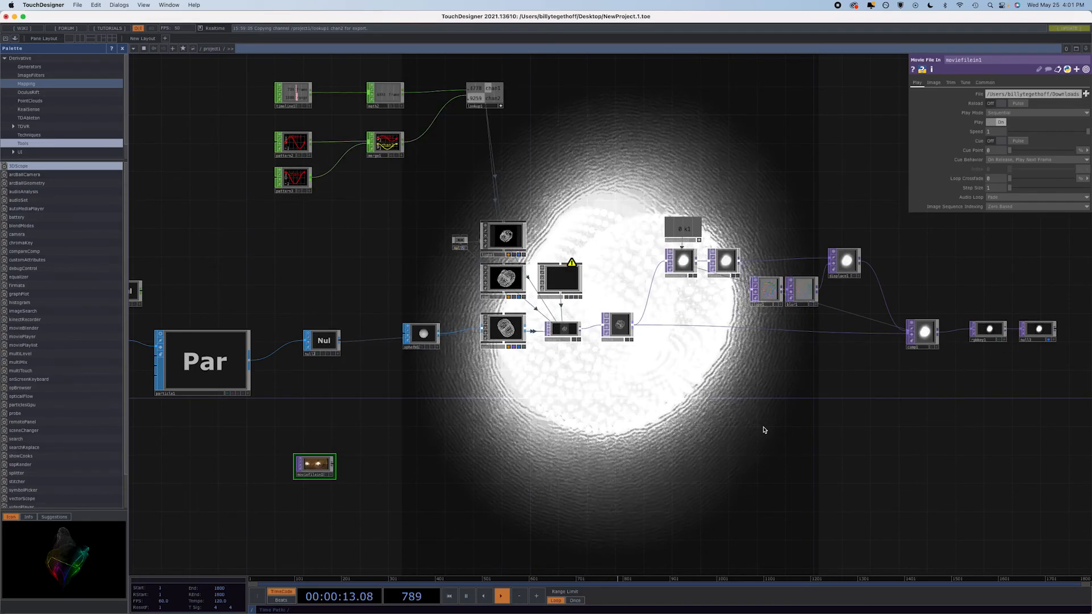
Step: Append a Null TOP to the Movie File In TOP and insert a Level TOP between the two
{"action": "left_click_drag", "start_coordinate": [335, 463], "coordinate": [443, 463]}
{"action": "left_click", "coordinate": [402, 439]}
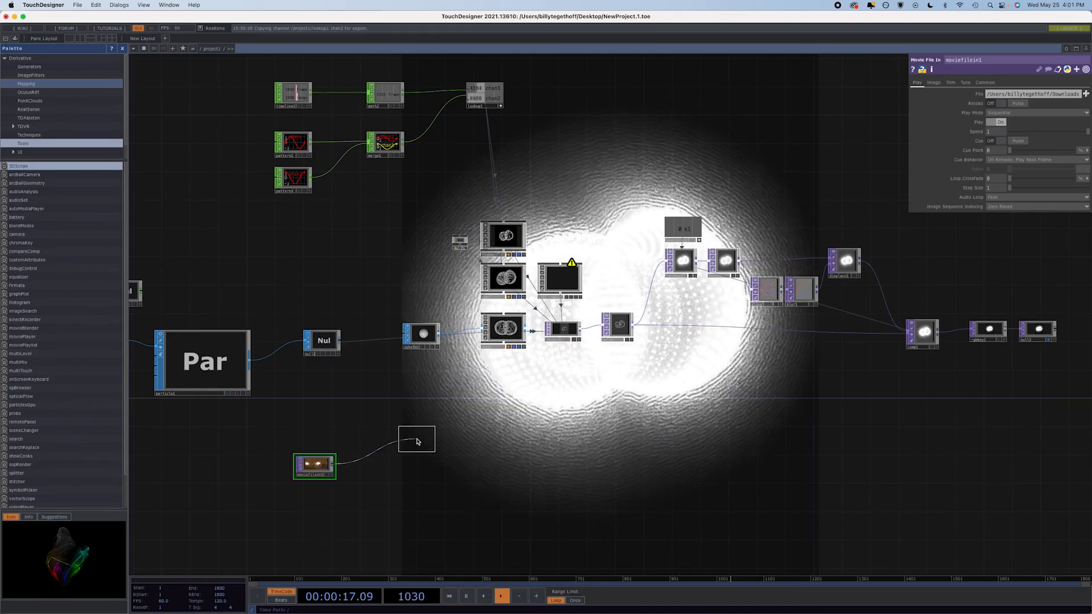
{"action": "left_click", "coordinate": [449, 466]}
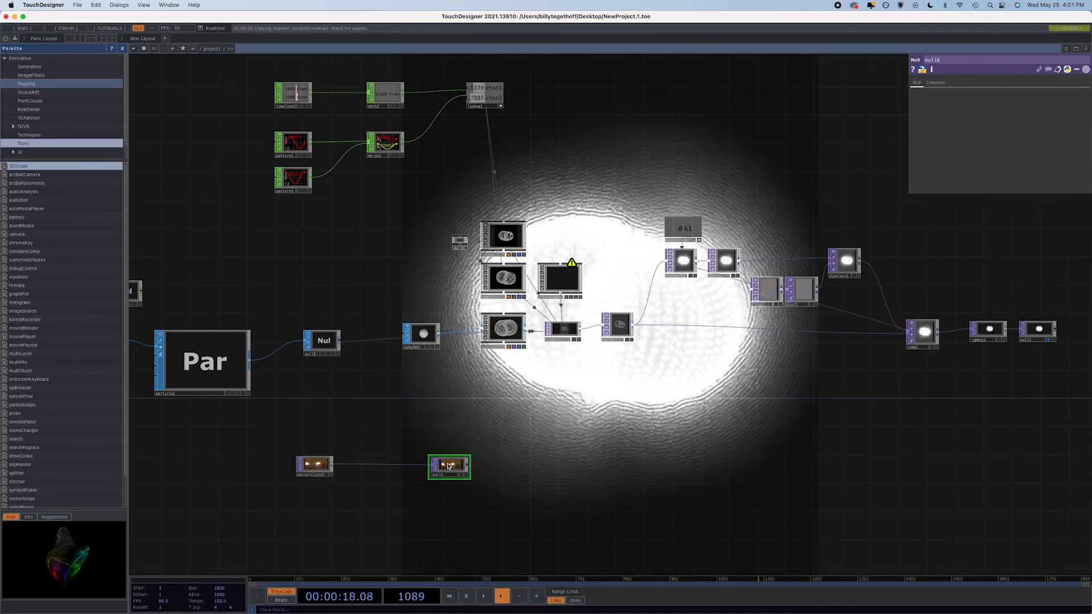
{"action": "right_click", "coordinate": [393, 462]}
{"action": "left_click", "coordinate": [394, 457]}
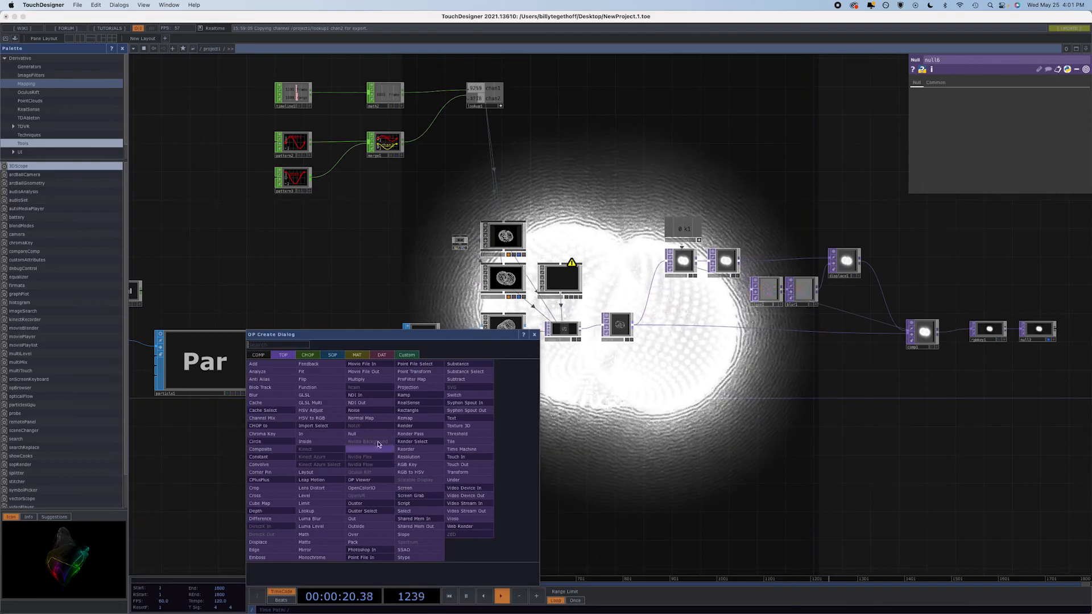
{"action": "left_click", "coordinate": [328, 498]}
{"action": "left_click", "coordinate": [378, 467]}
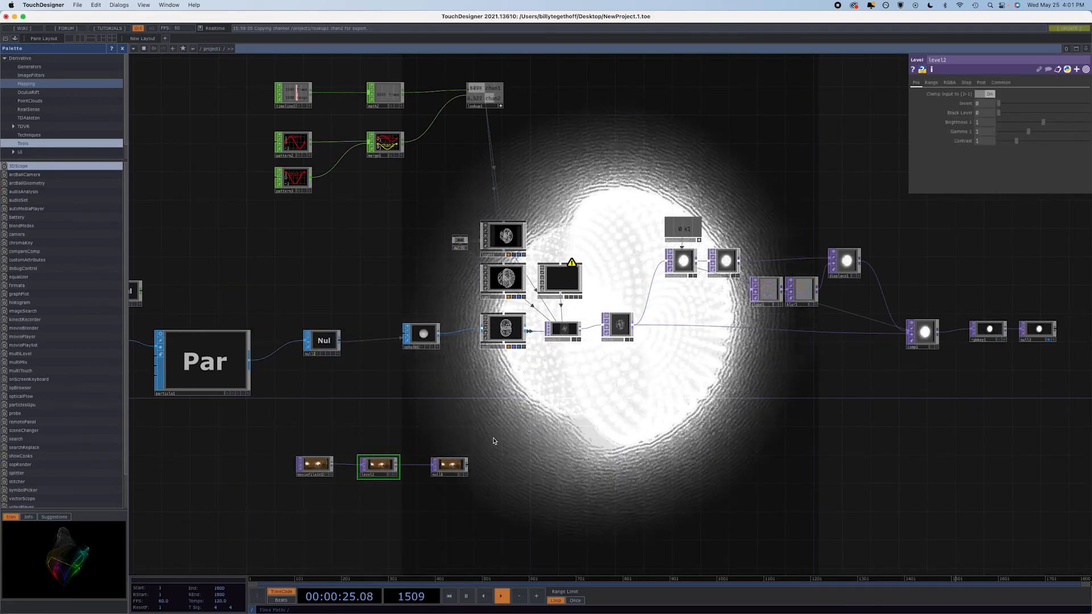
Step: Assign the HDR chain's Null TOP as the Environment Light COMP's environment map
{"action": "left_click_drag", "start_coordinate": [454, 471], "coordinate": [471, 425]}
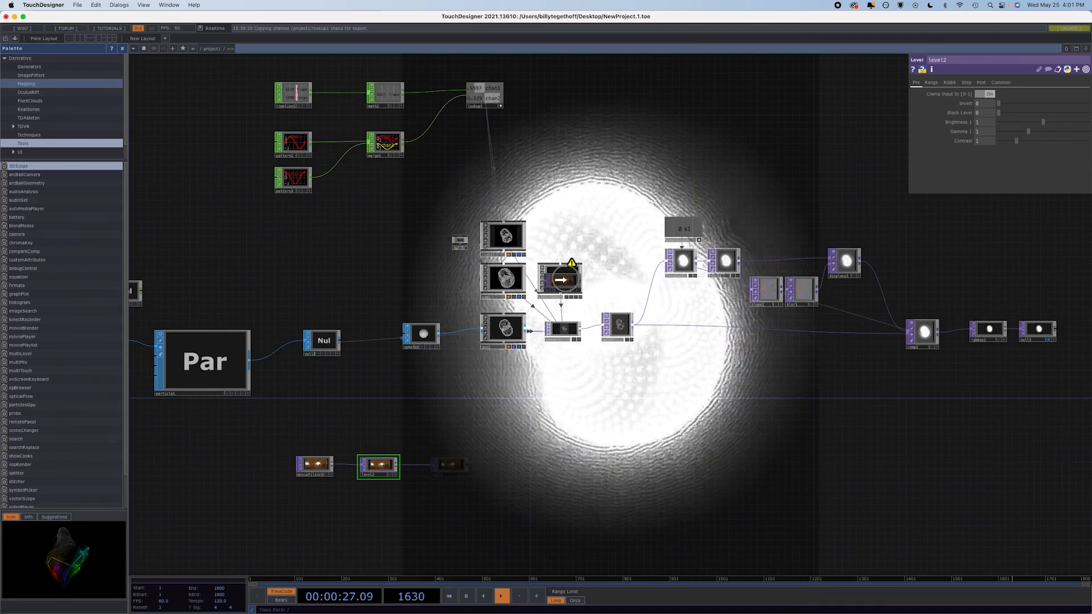
{"action": "left_click_drag", "start_coordinate": [562, 280], "coordinate": [566, 280]}
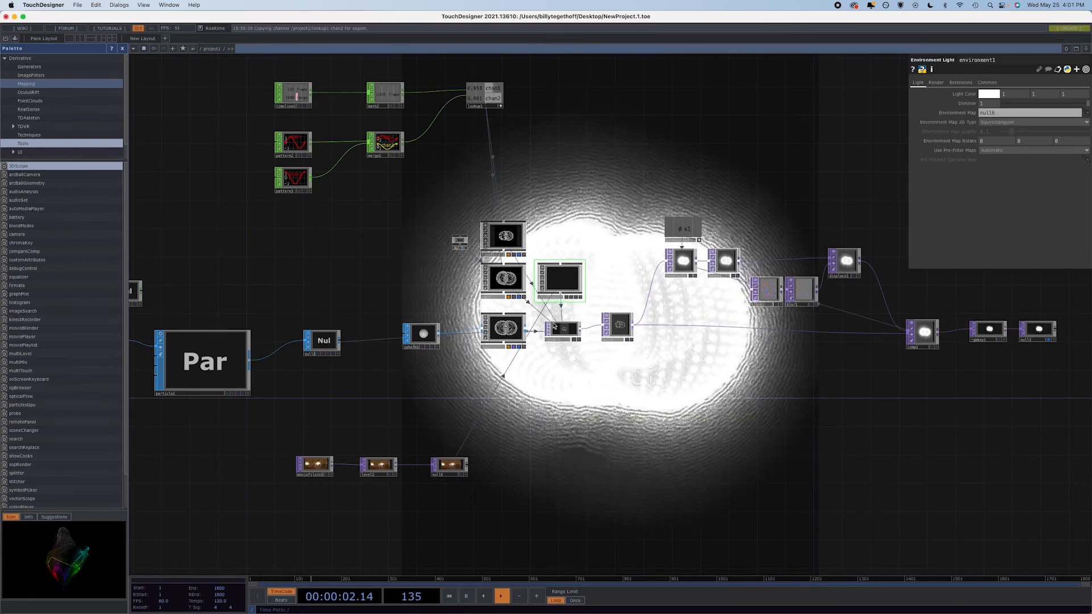
Step: Add a PBR MAT below the Geometry COMP and assign it as the geometry's material
{"action": "key", "text": "Tab"}
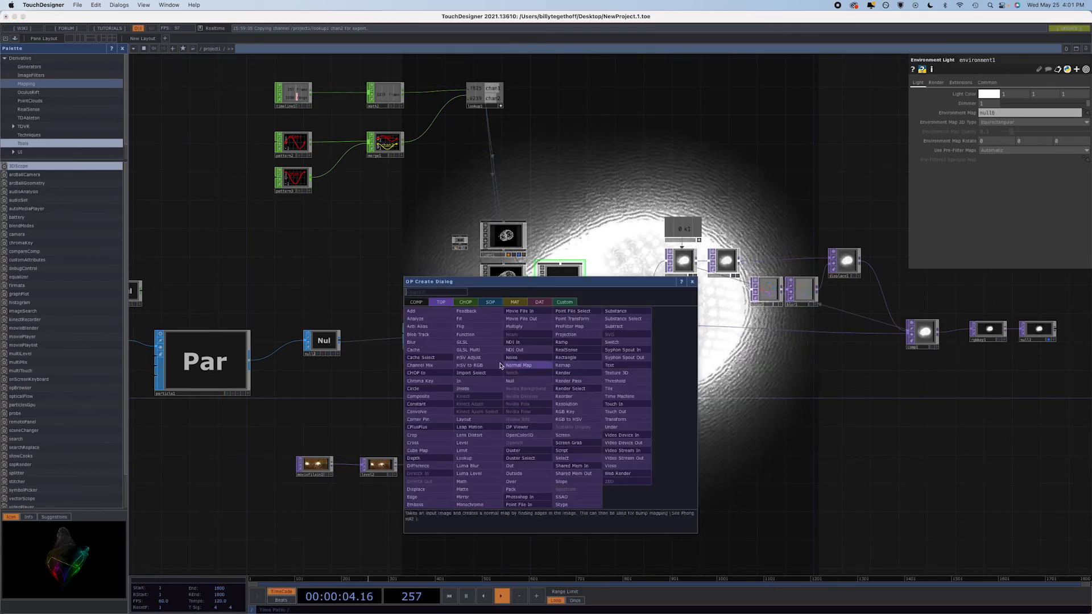
{"action": "left_click", "coordinate": [515, 302]}
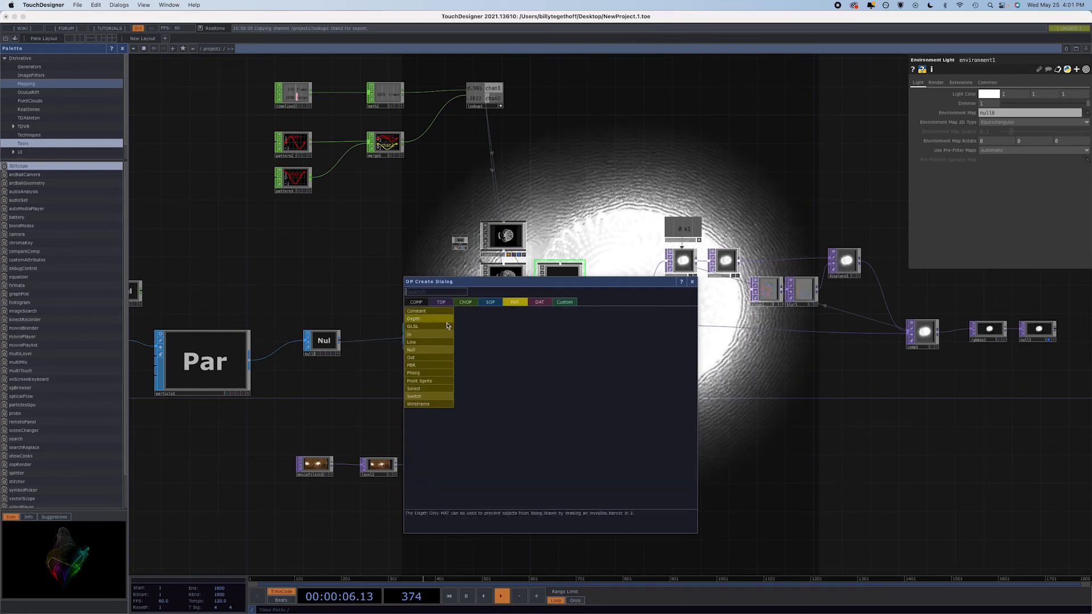
{"action": "left_click", "coordinate": [433, 366]}
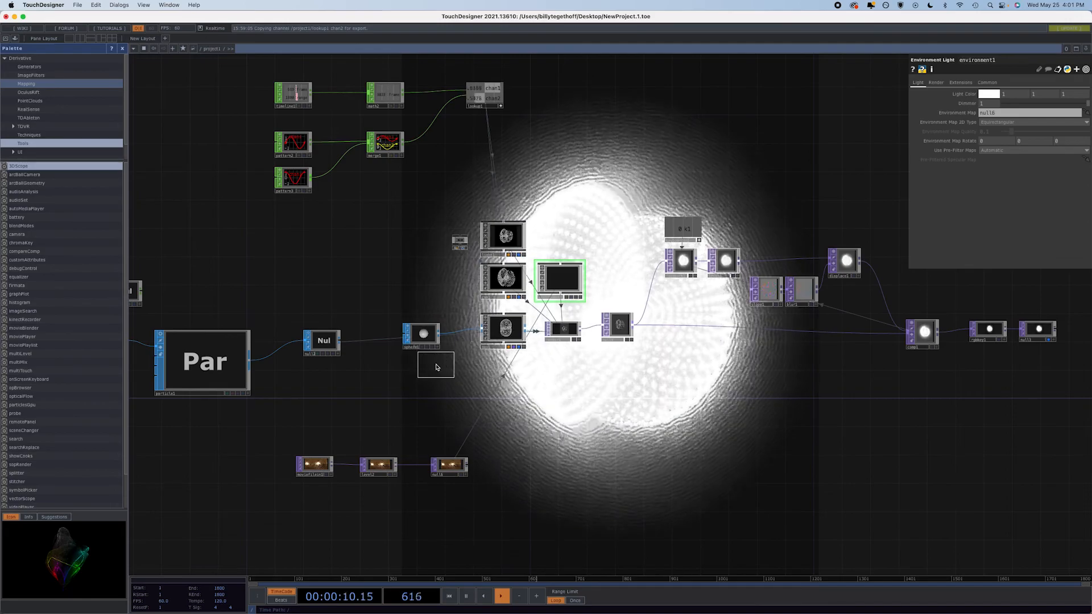
{"action": "left_click", "coordinate": [506, 379]}
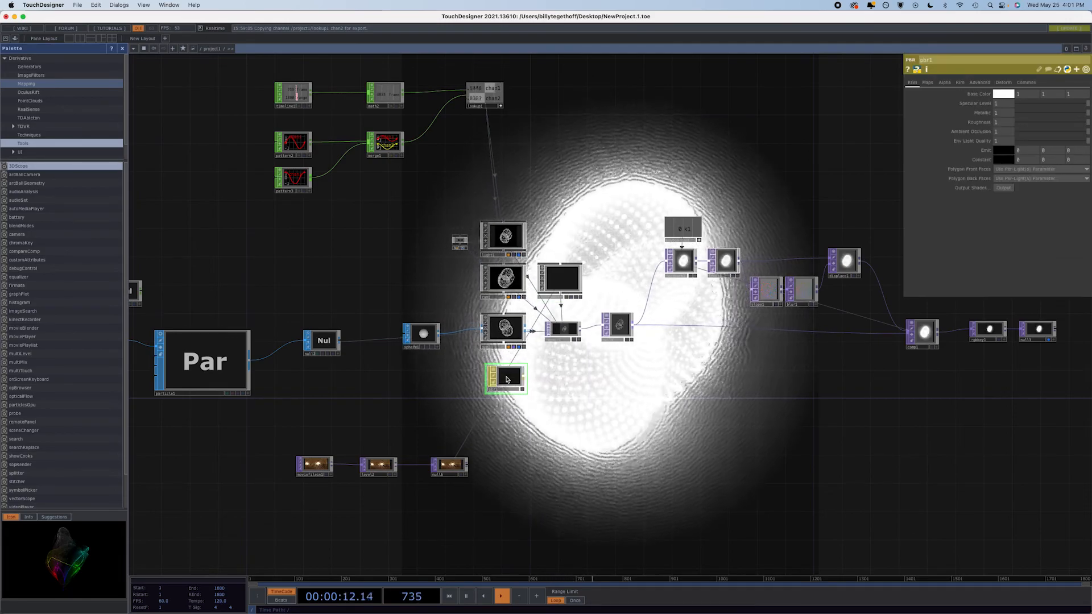
{"action": "left_click", "coordinate": [499, 332]}
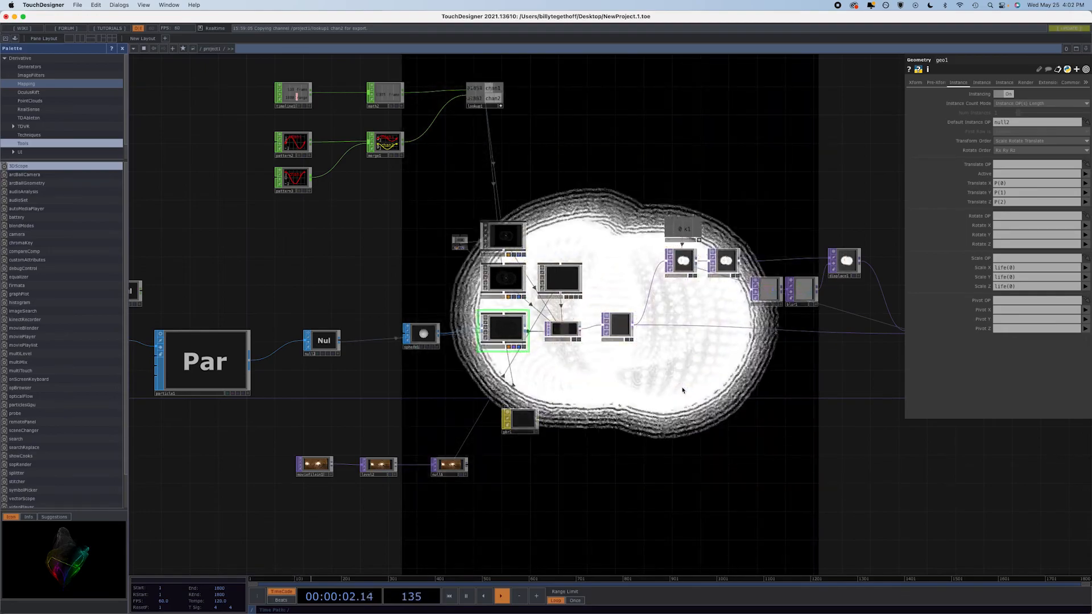
Step: Try the Over and Average operations on the feedback loop's Composite TOP, and restore Add
{"action": "left_click_drag", "start_coordinate": [785, 382], "coordinate": [575, 384]}
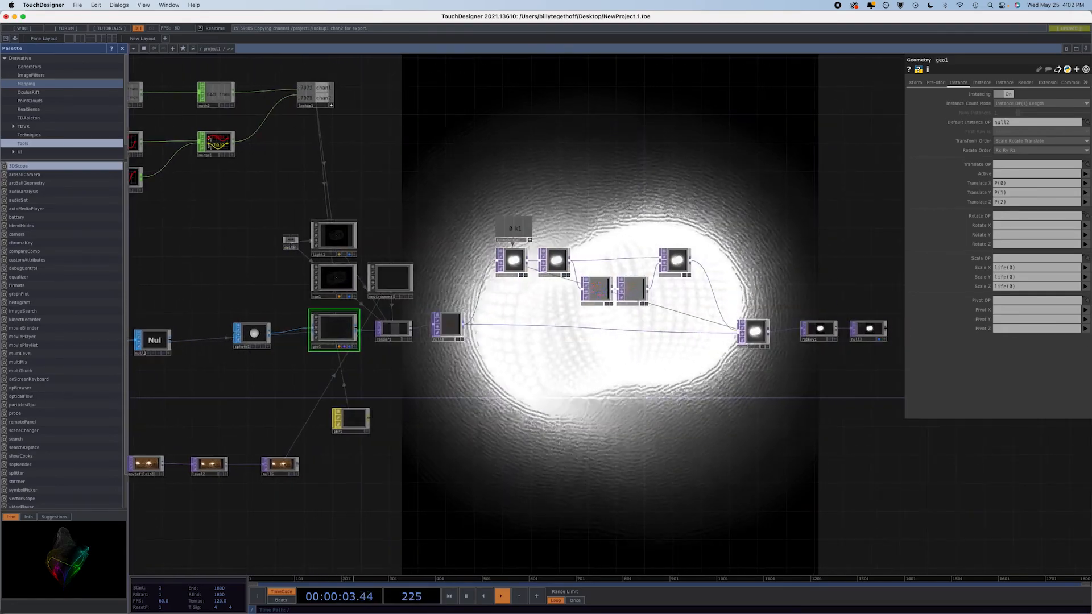
{"action": "left_click", "coordinate": [754, 331]}
{"action": "left_click", "coordinate": [1016, 132]}
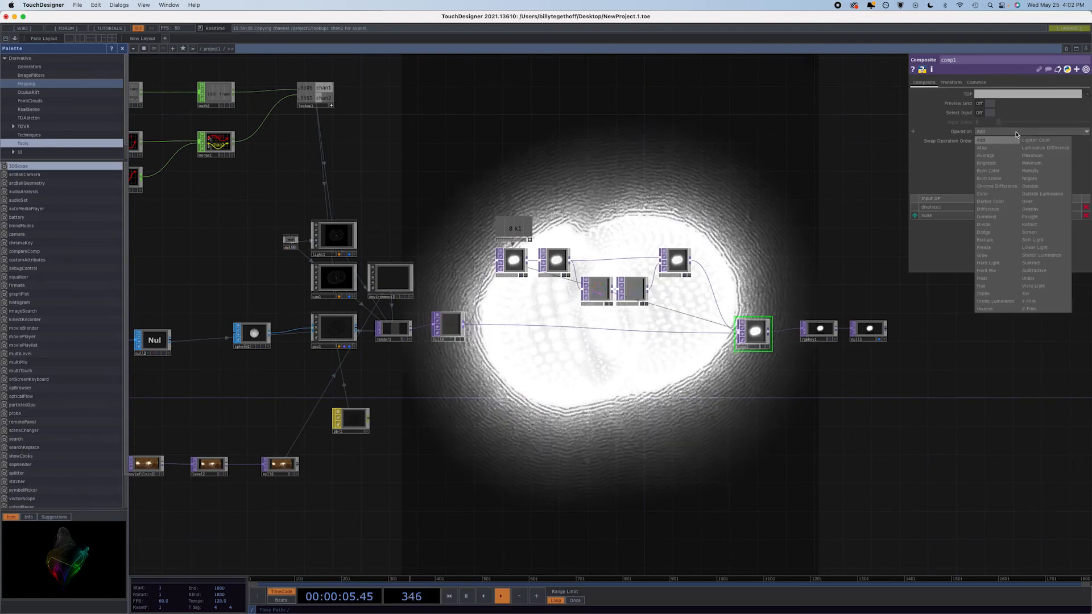
{"action": "left_click", "coordinate": [1031, 202]}
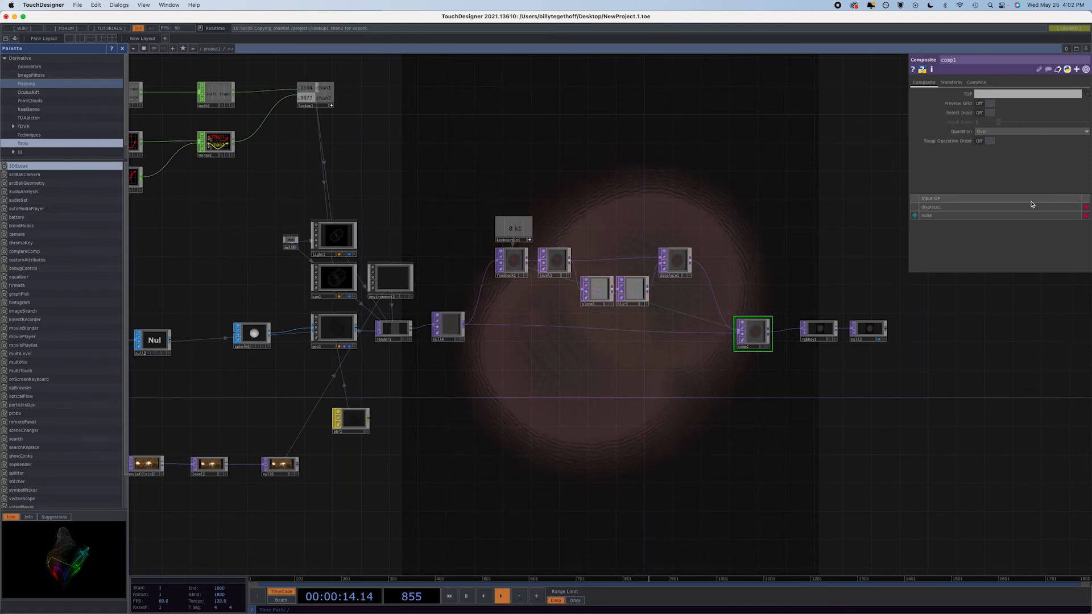
{"action": "left_click", "coordinate": [1040, 132]}
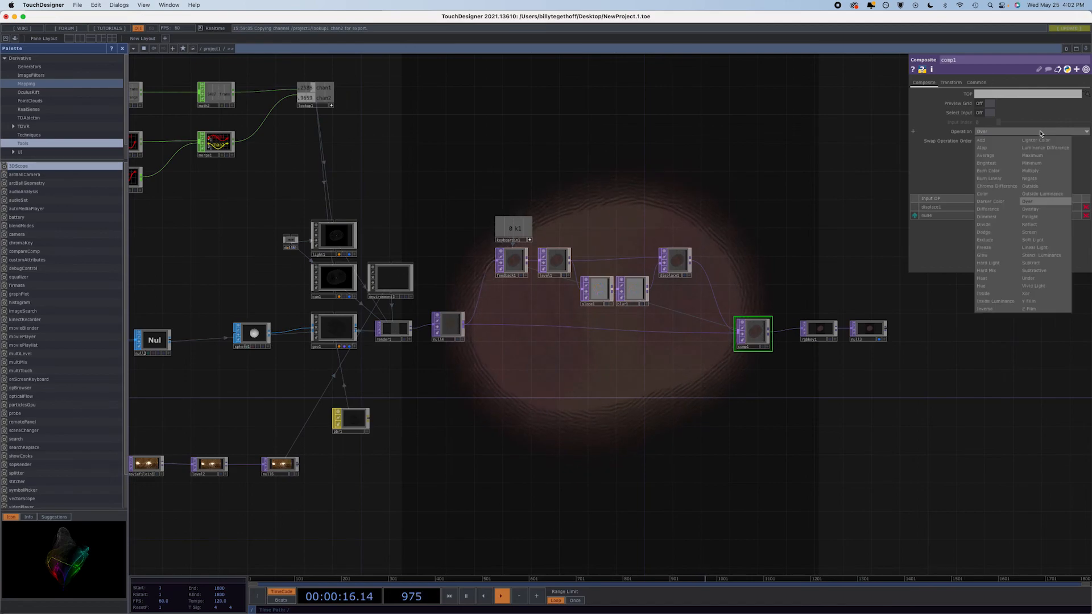
{"action": "left_click", "coordinate": [999, 156]}
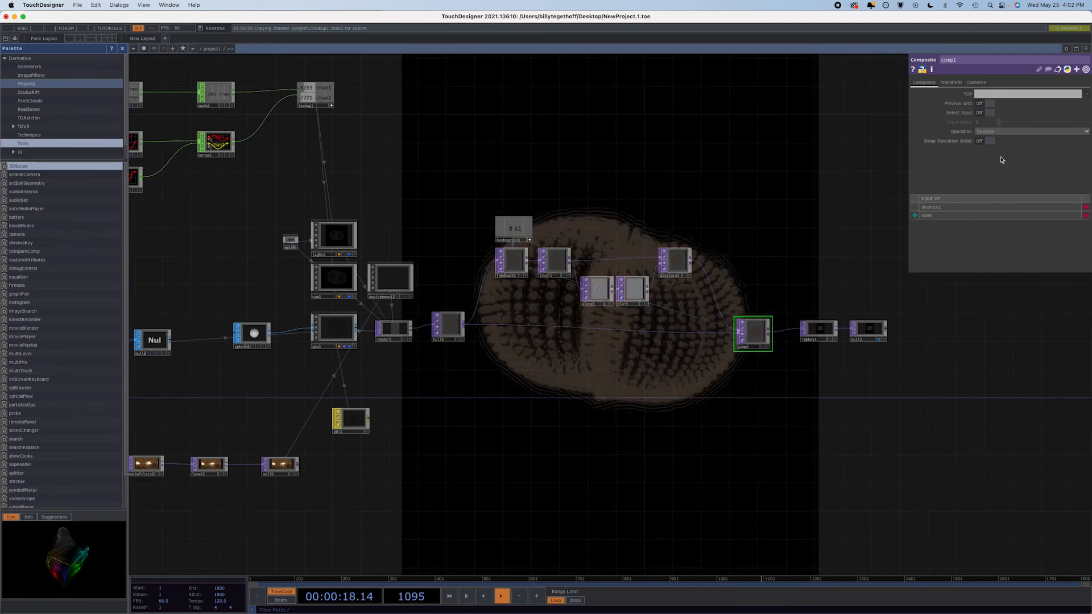
{"action": "left_click", "coordinate": [1017, 132]}
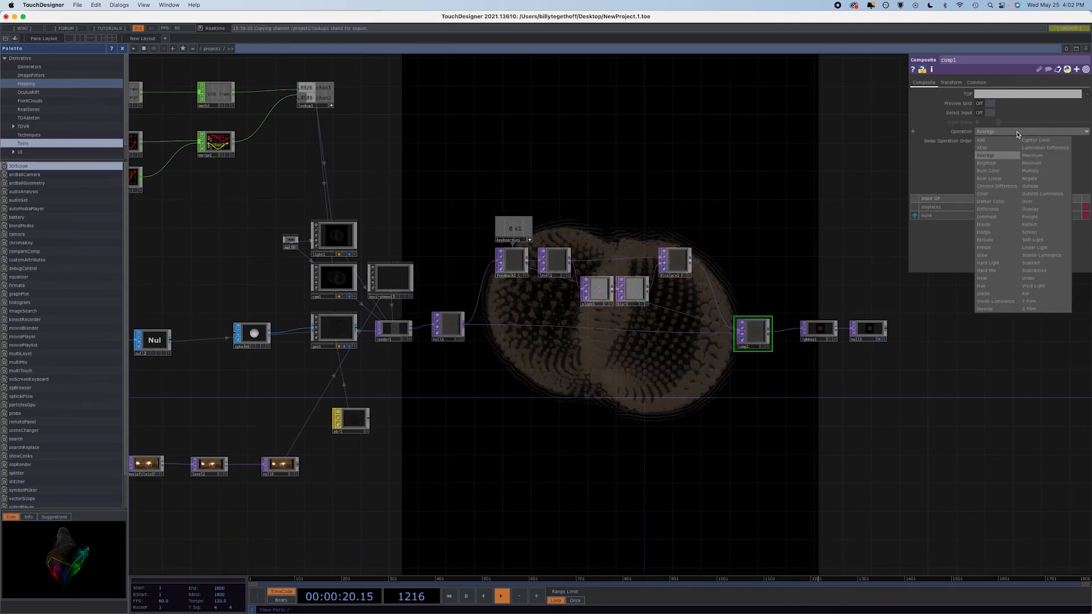
{"action": "left_click", "coordinate": [1004, 141]}
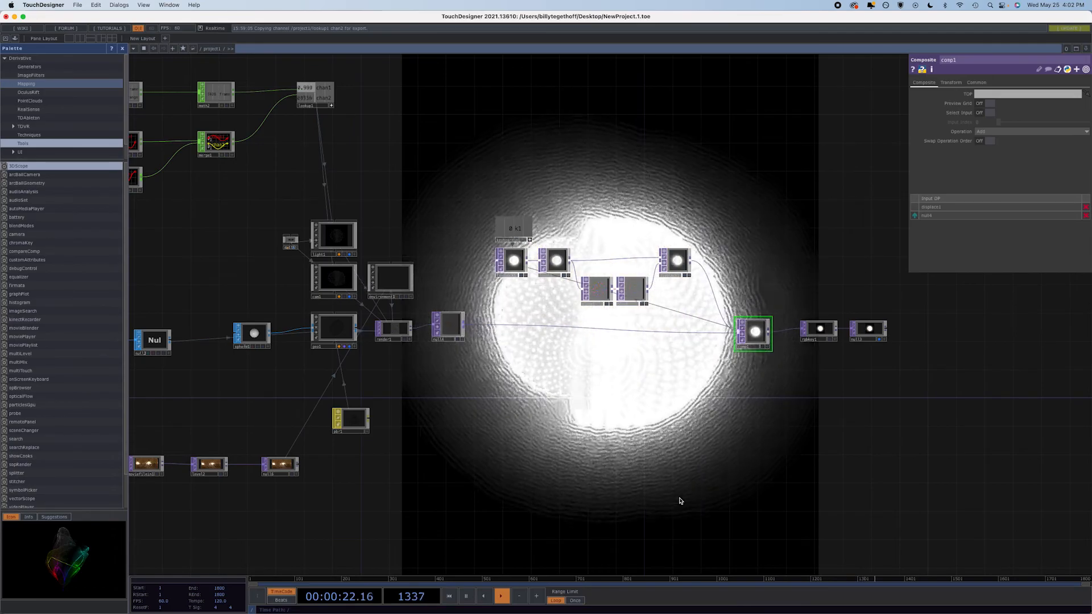
Step: Lower the post opacity of the feedback loop's Level TOP to about 0.92
{"action": "left_click", "coordinate": [560, 261]}
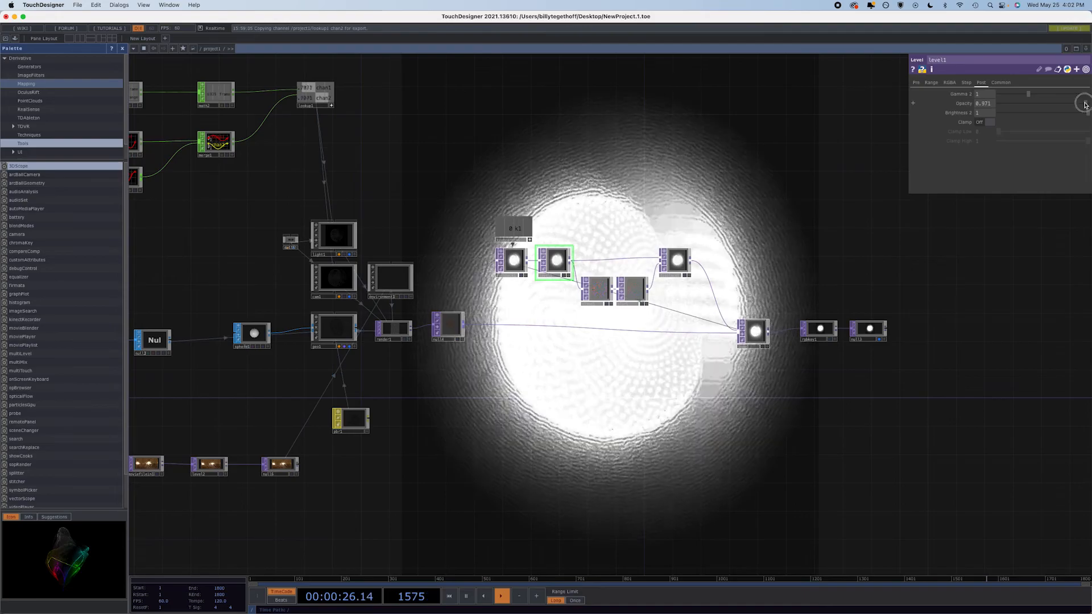
{"action": "left_click_drag", "start_coordinate": [1084, 105], "coordinate": [1080, 106]}
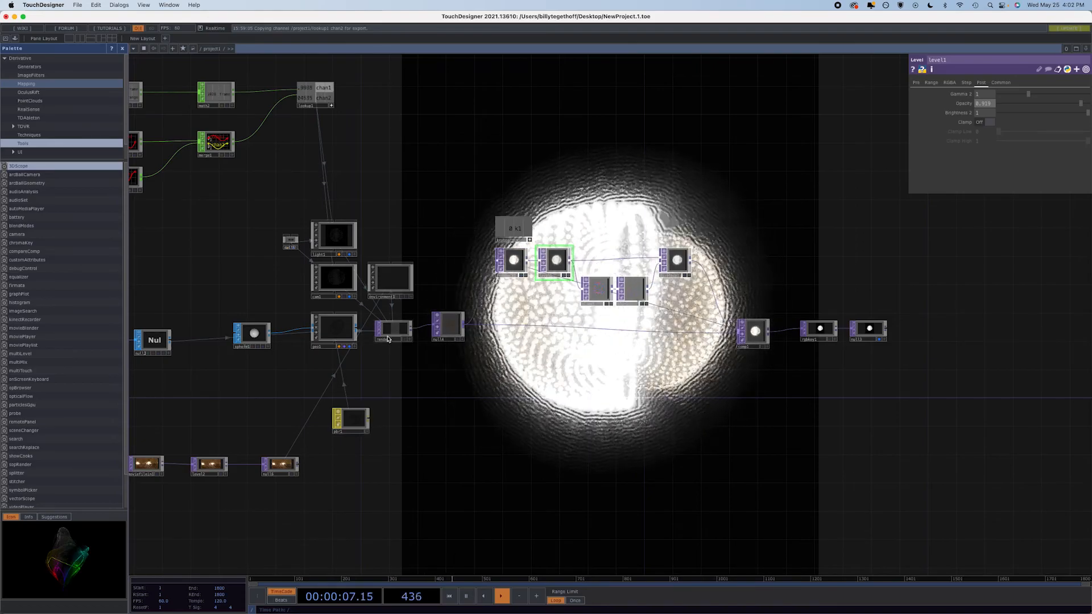
Step: Take the feedback loop's Composite TOP out of the output chain and lower the PBR material's roughness to 0
{"action": "left_click", "coordinate": [356, 425]}
{"action": "left_click_drag", "start_coordinate": [691, 262], "coordinate": [738, 331]}
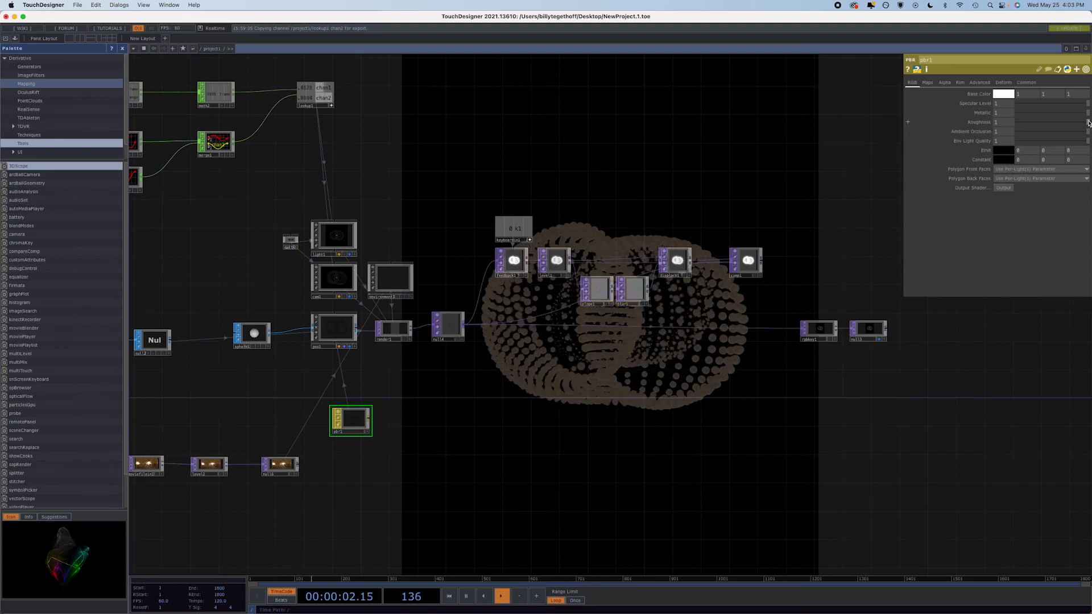
{"action": "left_click_drag", "start_coordinate": [1088, 122], "coordinate": [985, 125]}
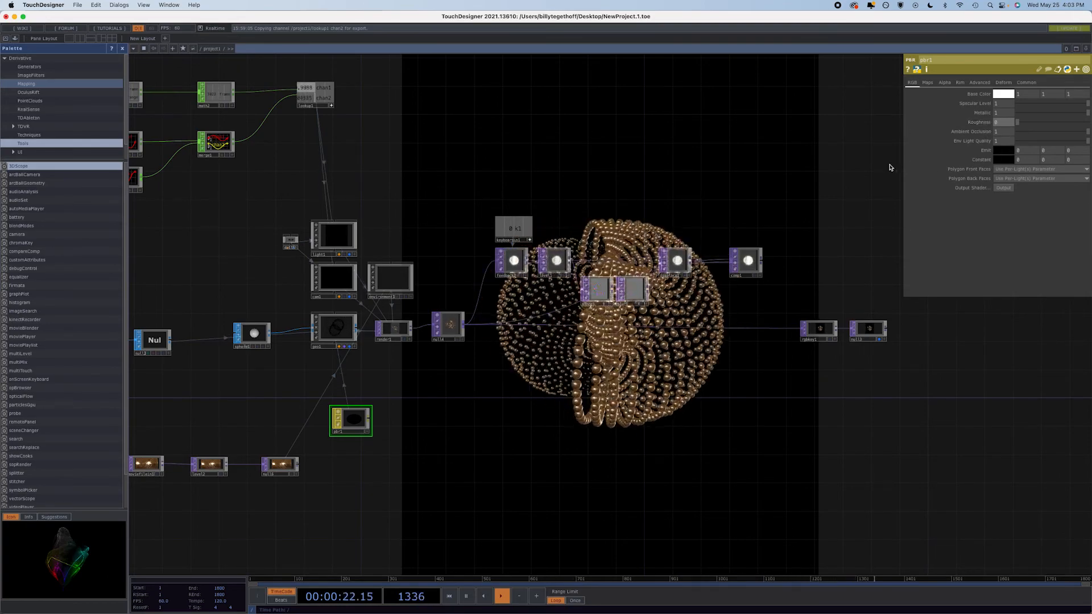
Step: Try grey and white as the PBR material's emit color, and restore black
{"action": "left_click", "coordinate": [1001, 153]}
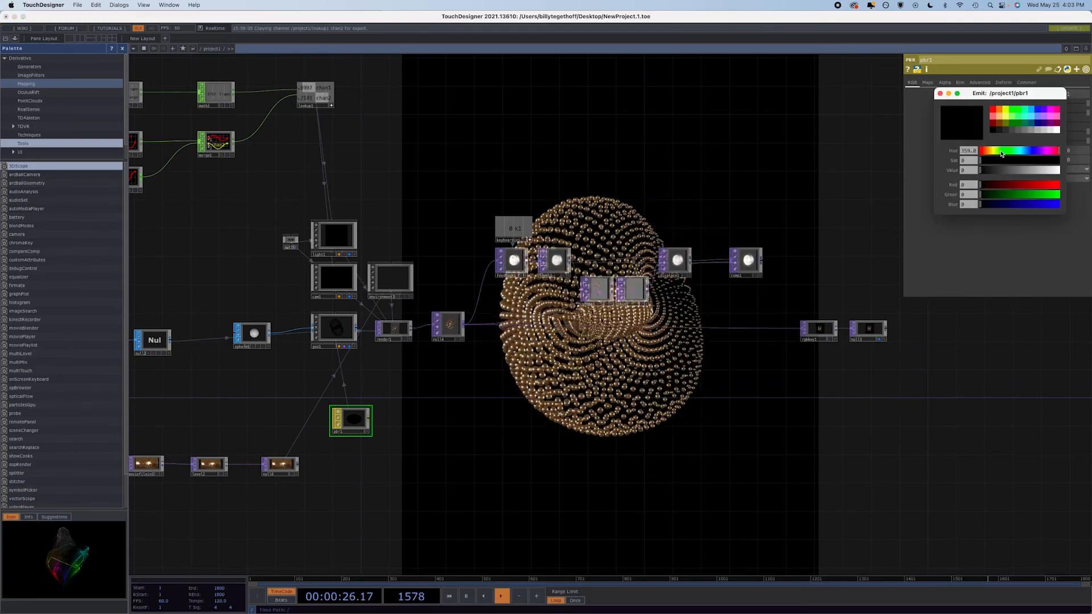
{"action": "left_click", "coordinate": [1002, 152]}
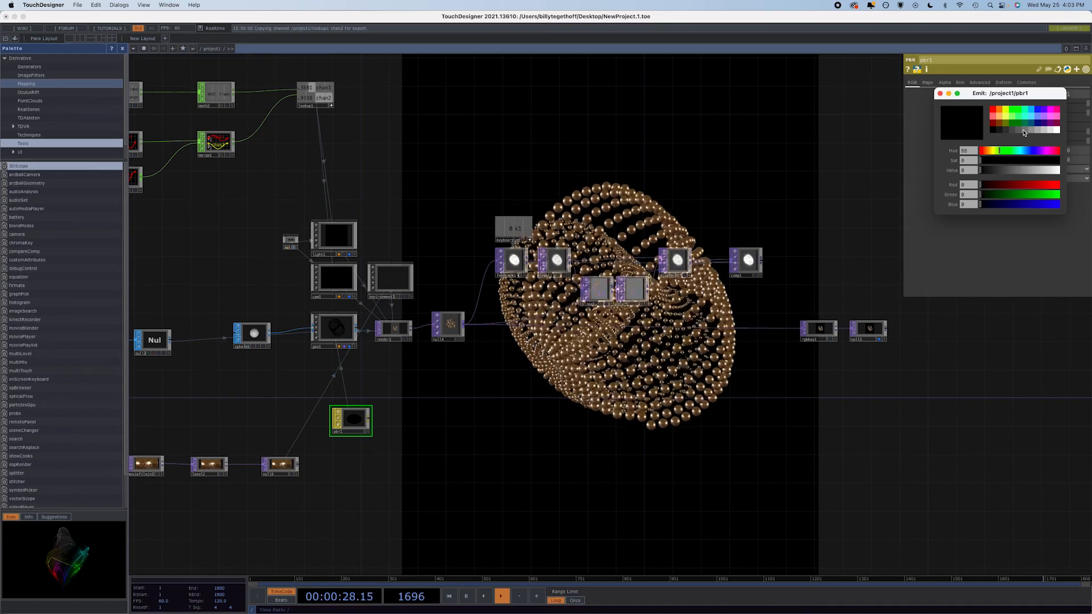
{"action": "left_click", "coordinate": [1024, 131]}
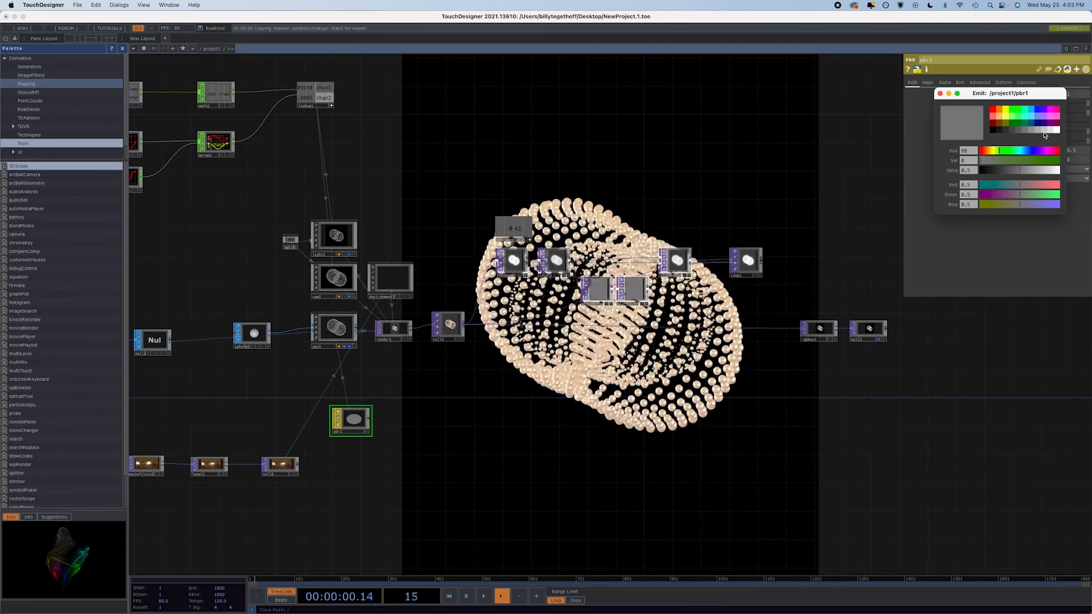
{"action": "left_click", "coordinate": [1056, 130]}
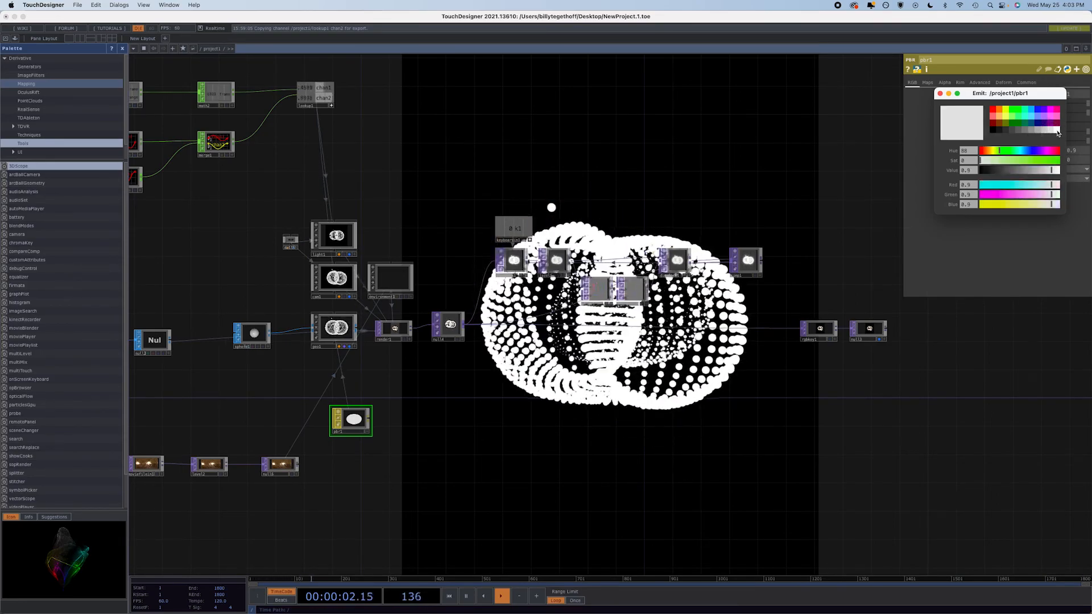
{"action": "left_click", "coordinate": [1057, 132]}
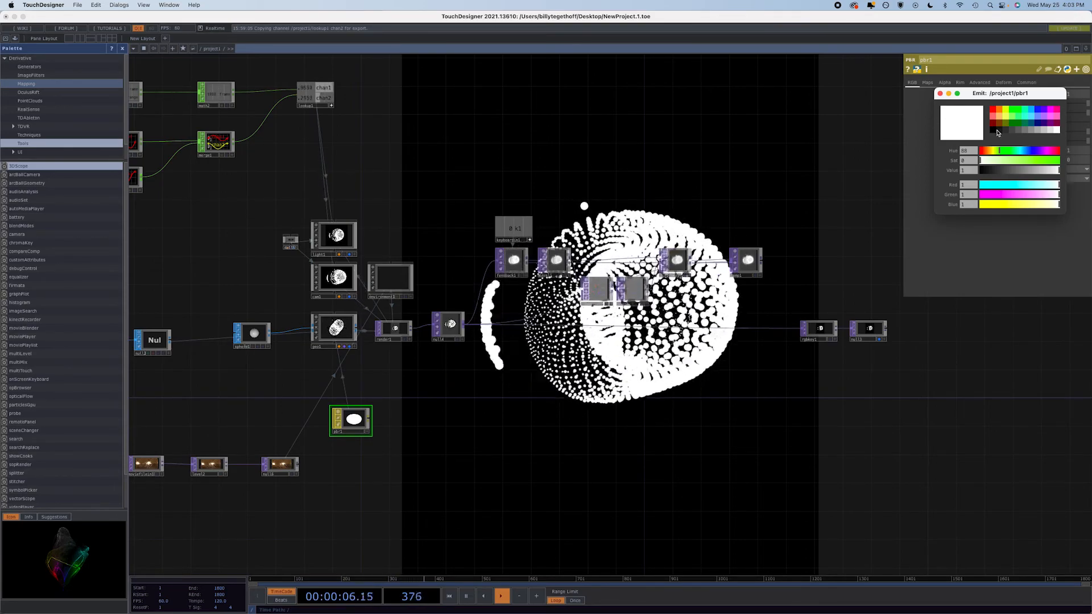
{"action": "left_click", "coordinate": [994, 130]}
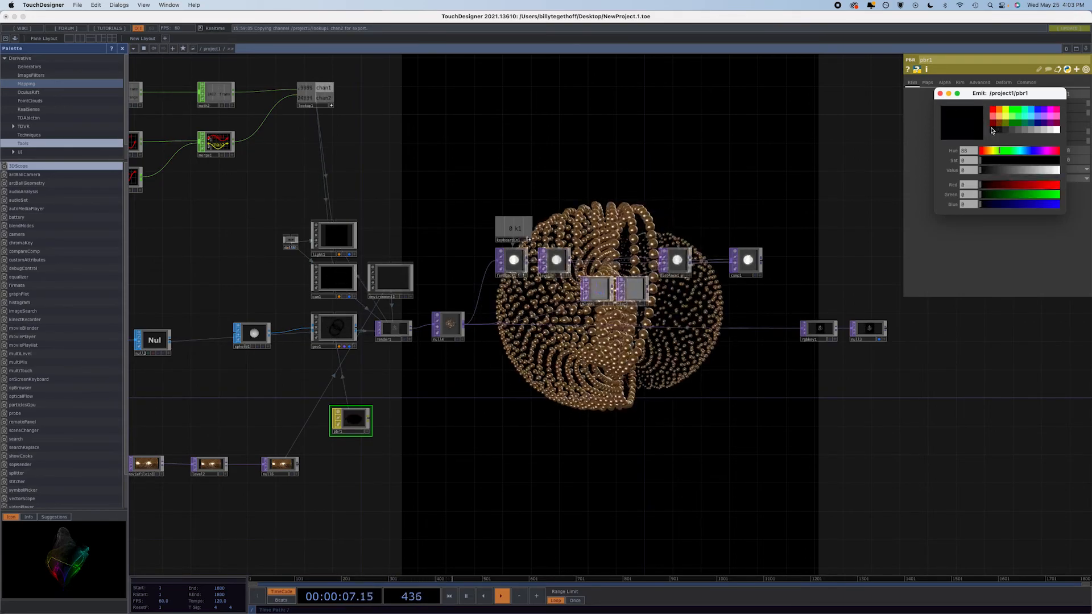
{"action": "left_click", "coordinate": [939, 94]}
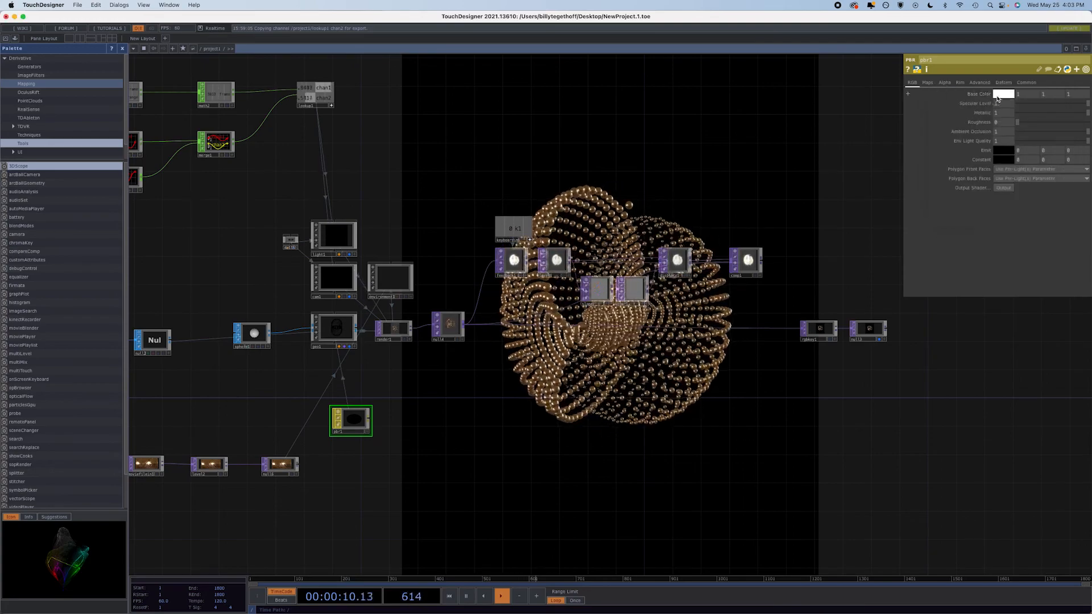
Step: Try blue, purple, red, pink and black as the PBR material's base color, and restore white
{"action": "left_click", "coordinate": [999, 95]}
{"action": "left_click", "coordinate": [1039, 112]}
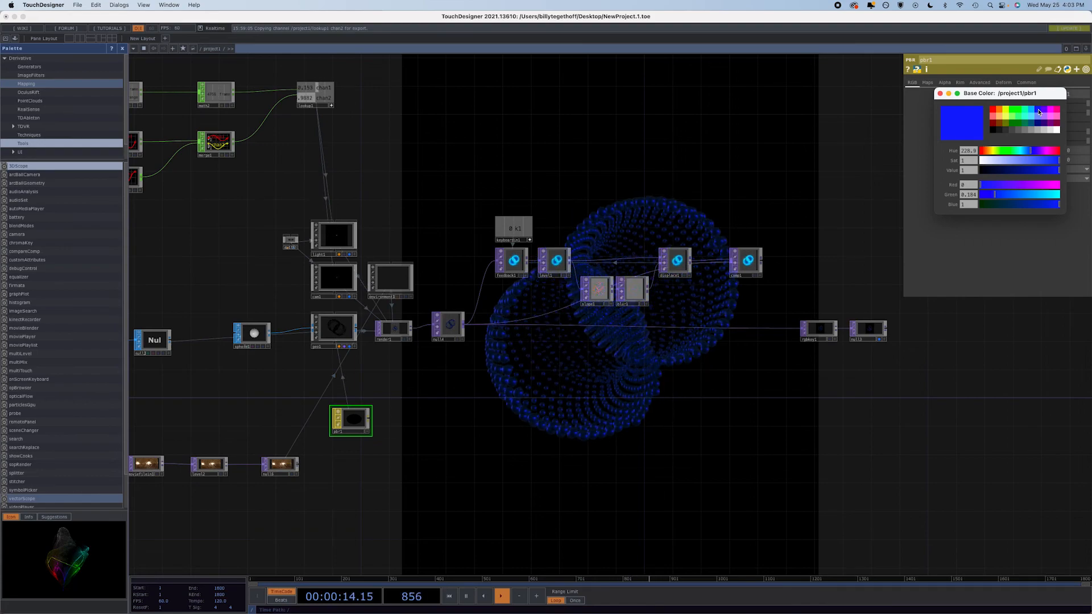
{"action": "left_click", "coordinate": [1036, 125]}
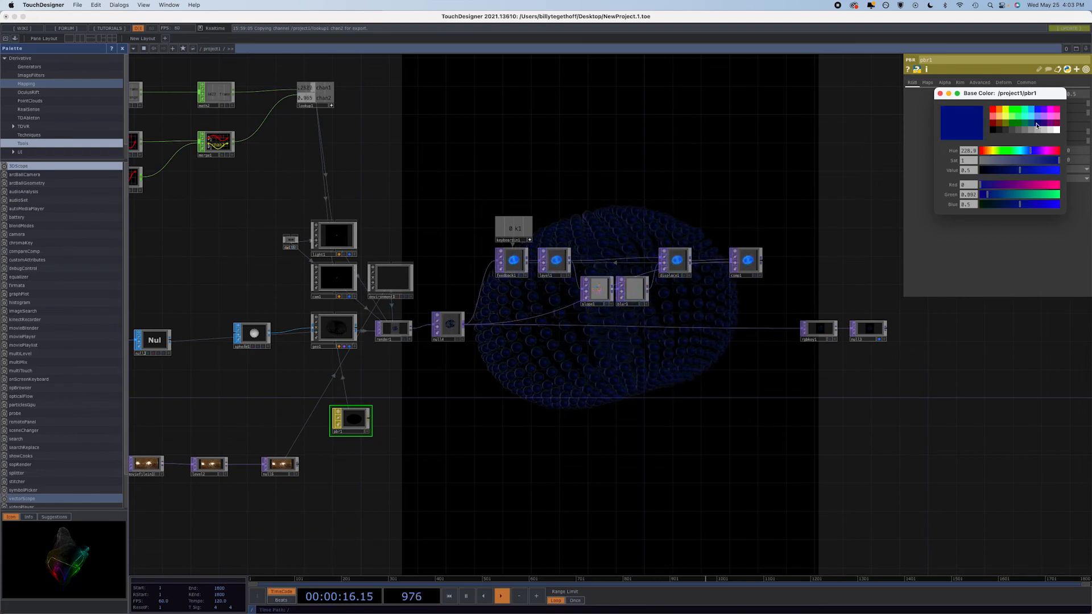
{"action": "left_click", "coordinate": [1044, 113]}
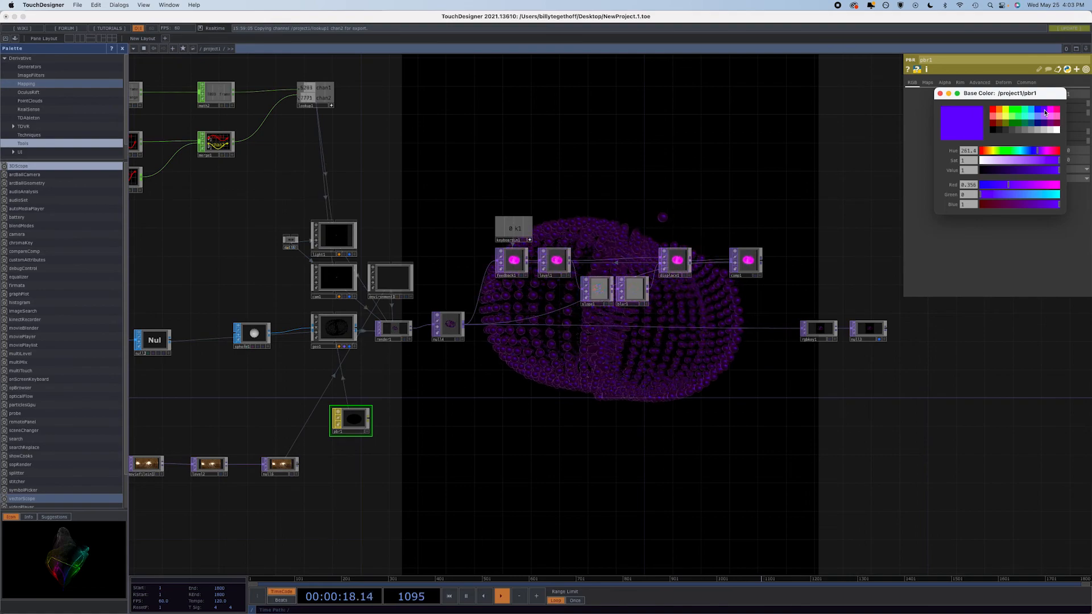
{"action": "left_click", "coordinate": [993, 112]}
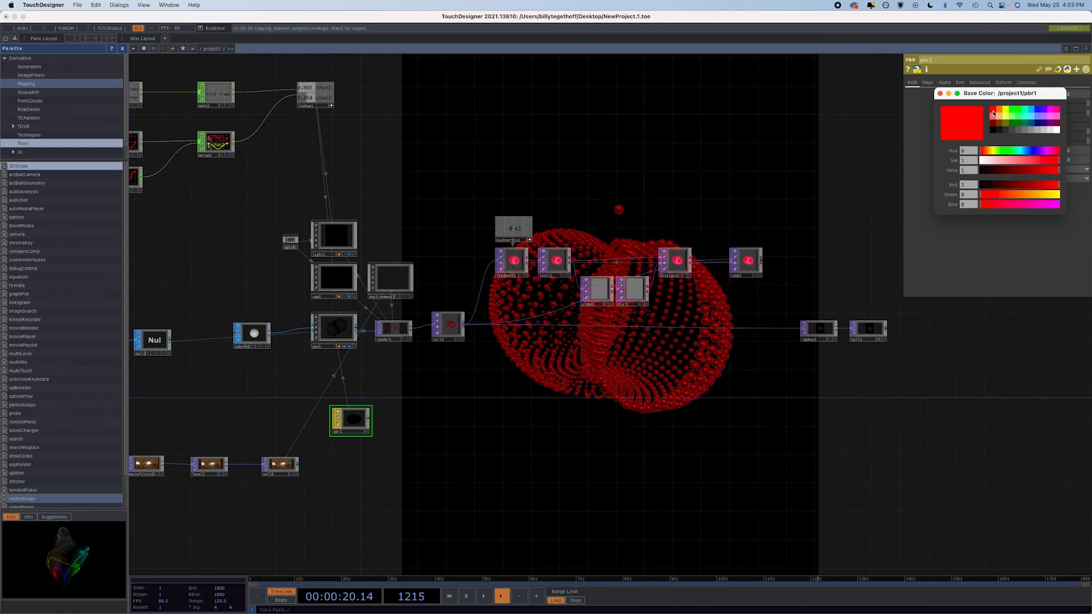
{"action": "left_click", "coordinate": [992, 119]}
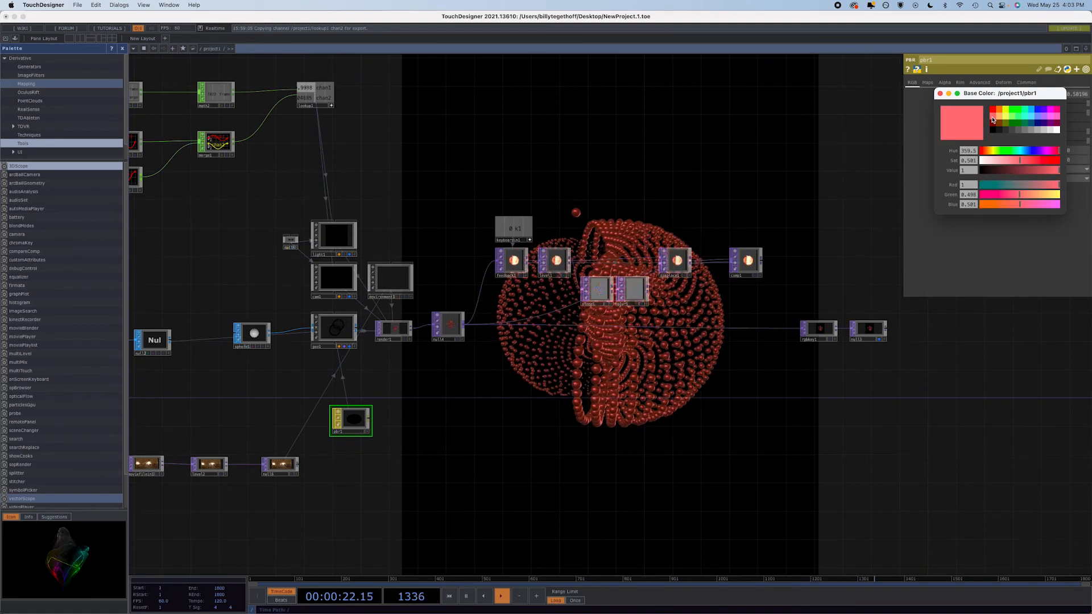
{"action": "left_click", "coordinate": [993, 131]}
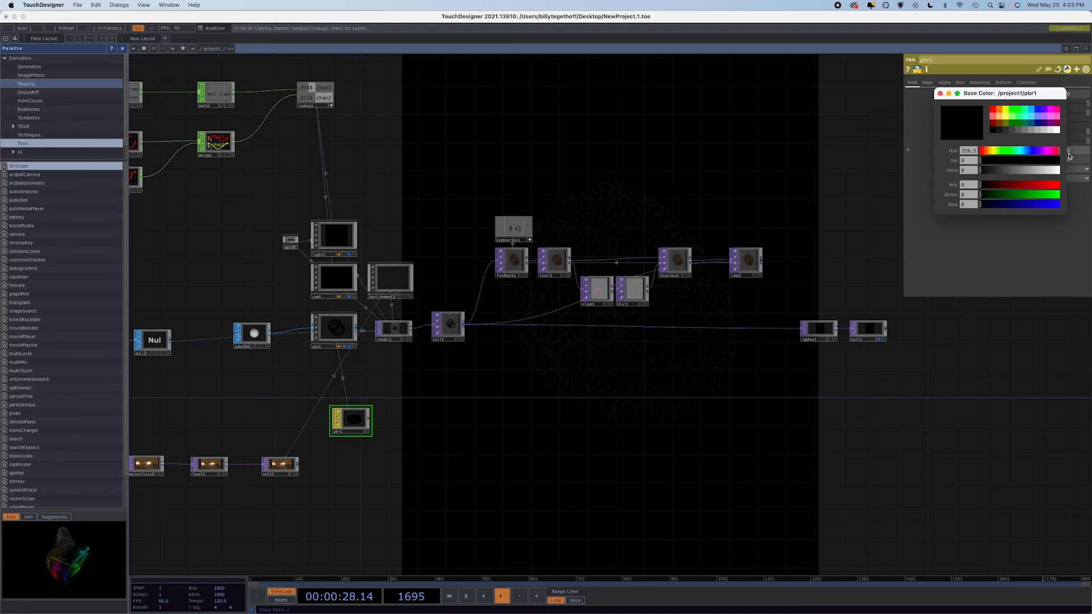
{"action": "left_click", "coordinate": [1057, 130]}
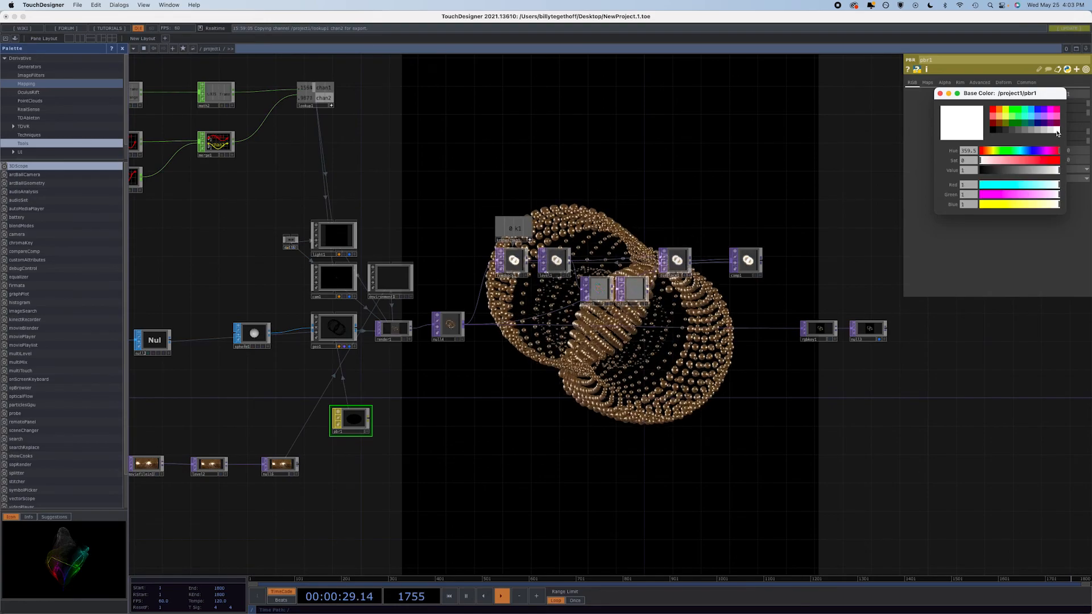
{"action": "left_click", "coordinate": [939, 93]}
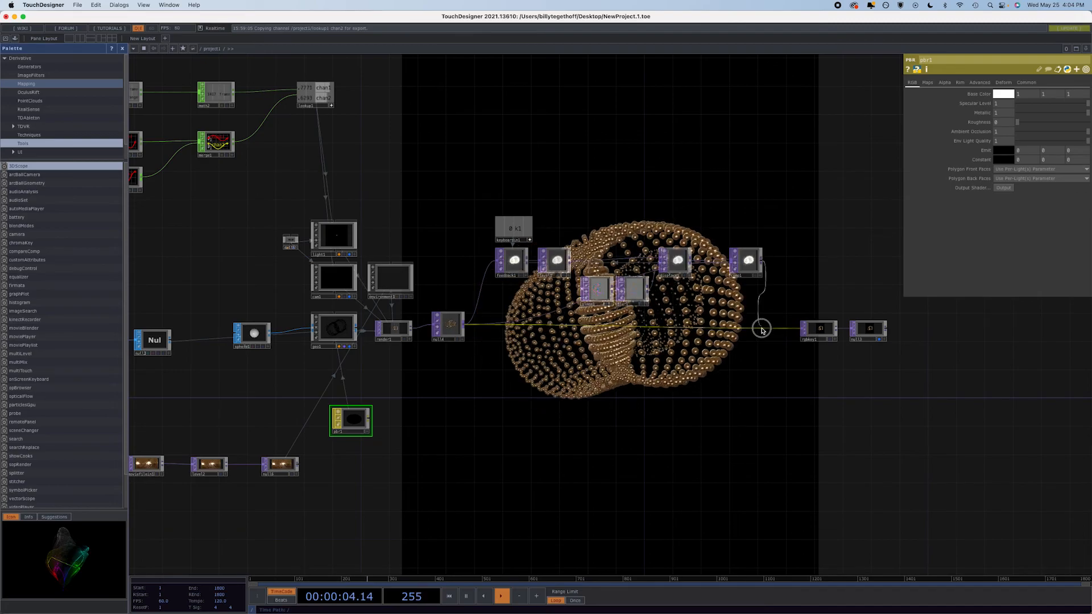
Step: Insert the feedback loop's Composite TOP back into the wire feeding the output chain
{"action": "left_click", "coordinate": [763, 330]}
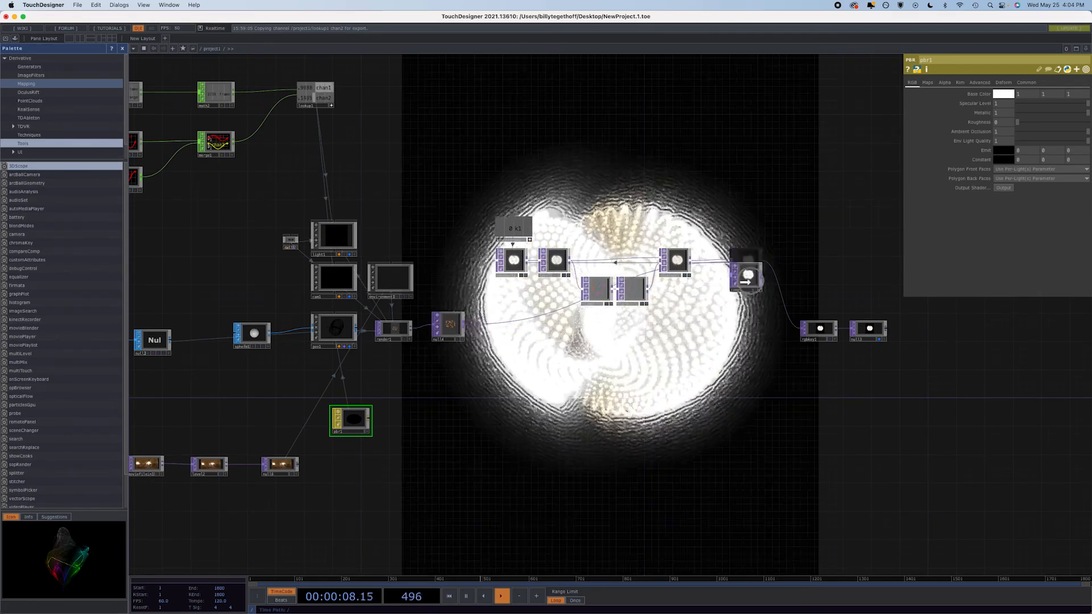
{"action": "left_click_drag", "start_coordinate": [745, 281], "coordinate": [750, 302]}
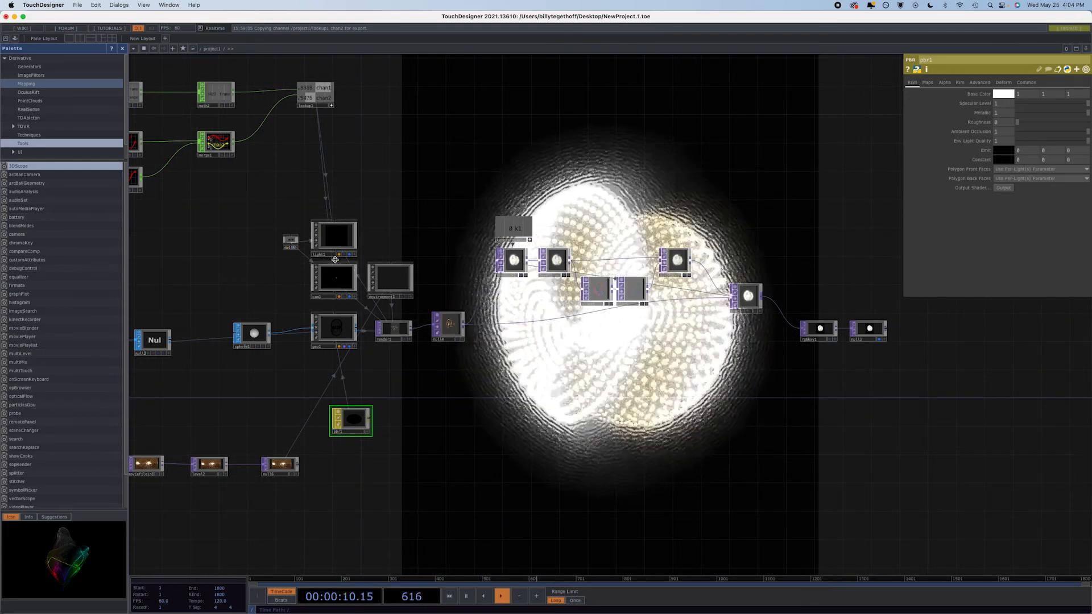
Step: Change the multipliers in the Camera COMP's X and Z translate expressions to 5
{"action": "left_click", "coordinate": [340, 282]}
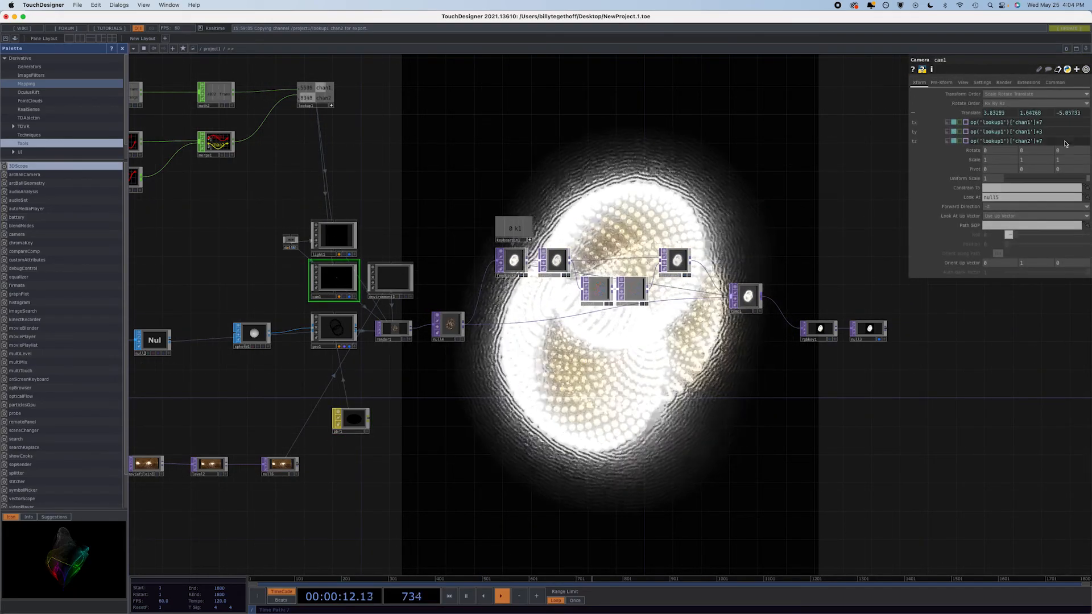
{"action": "key", "text": "BackSpace"}
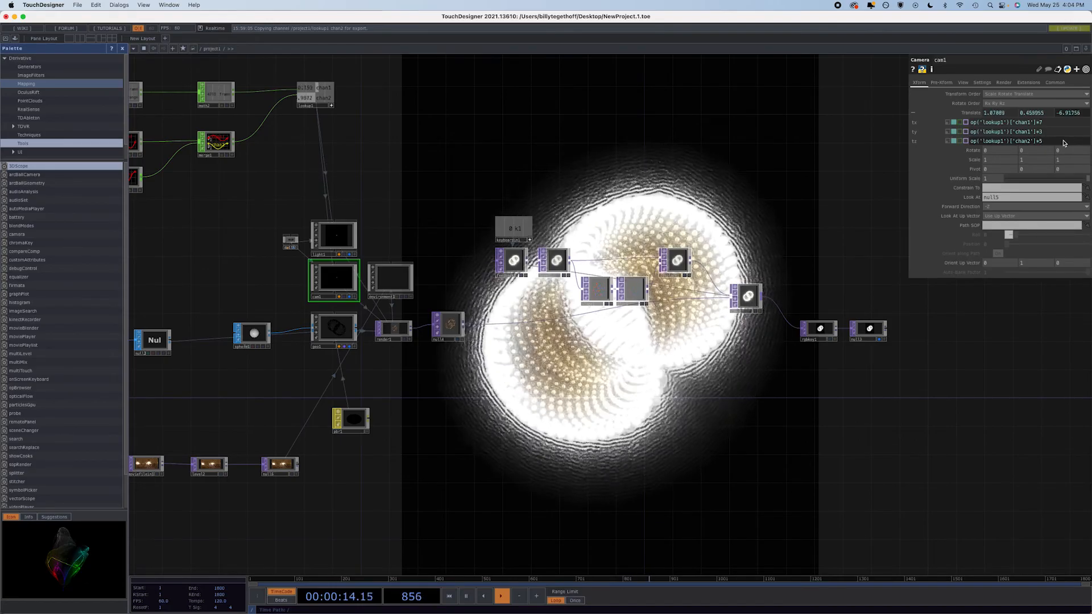
{"action": "left_click", "coordinate": [1055, 121]}
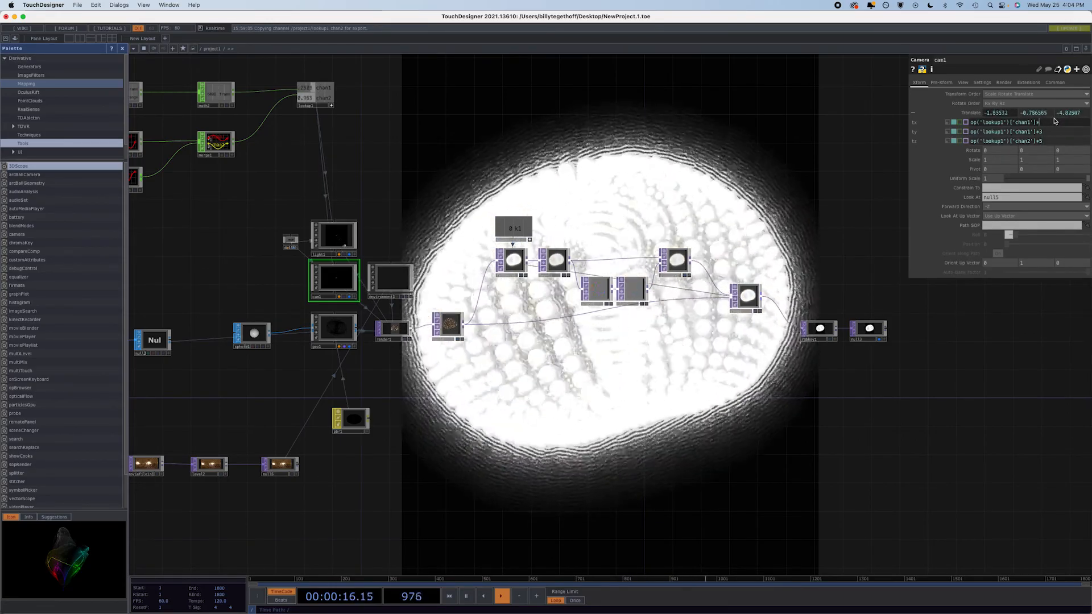
{"action": "key", "text": "BackSpace"}
{"action": "type", "text": "5"}
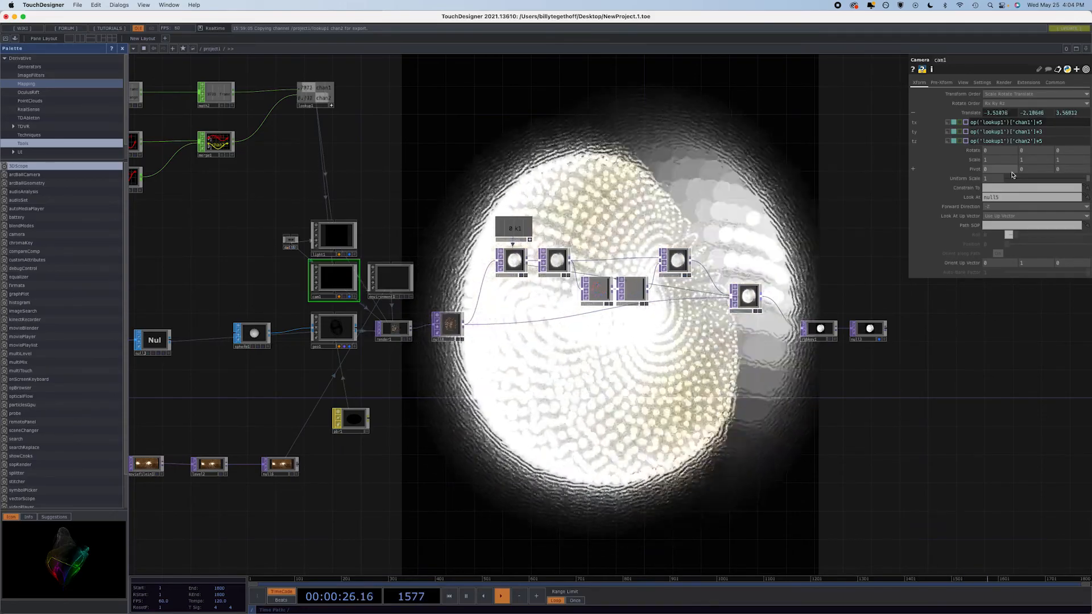
Step: Switch the Camera COMP's X, Y and Z translation from expressions to constant values, and lower Z to 3
{"action": "left_click", "coordinate": [948, 132]}
{"action": "left_click", "coordinate": [948, 123]}
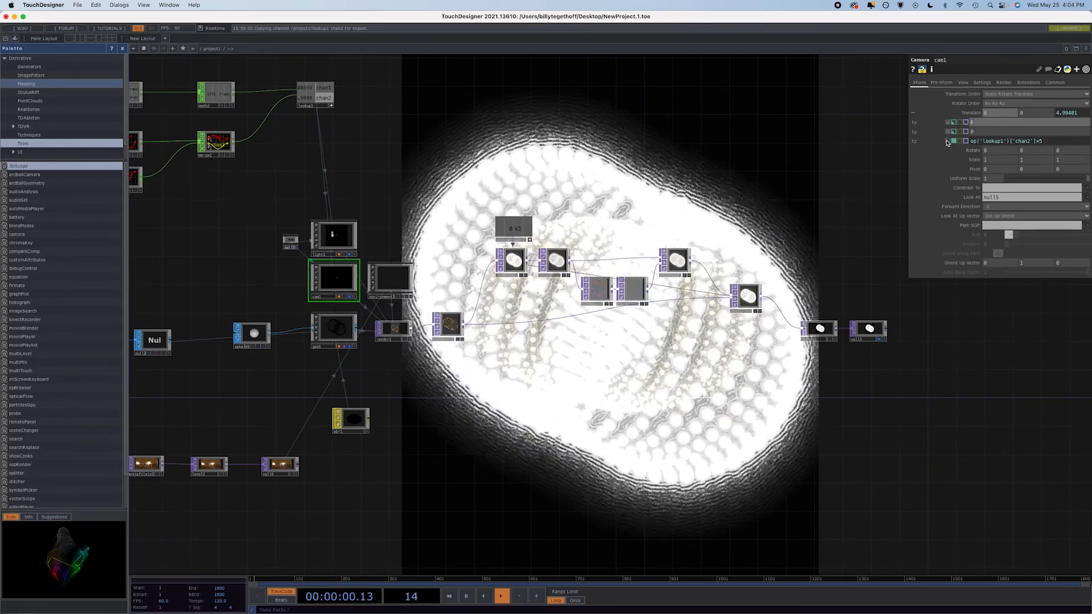
{"action": "left_click", "coordinate": [948, 141]}
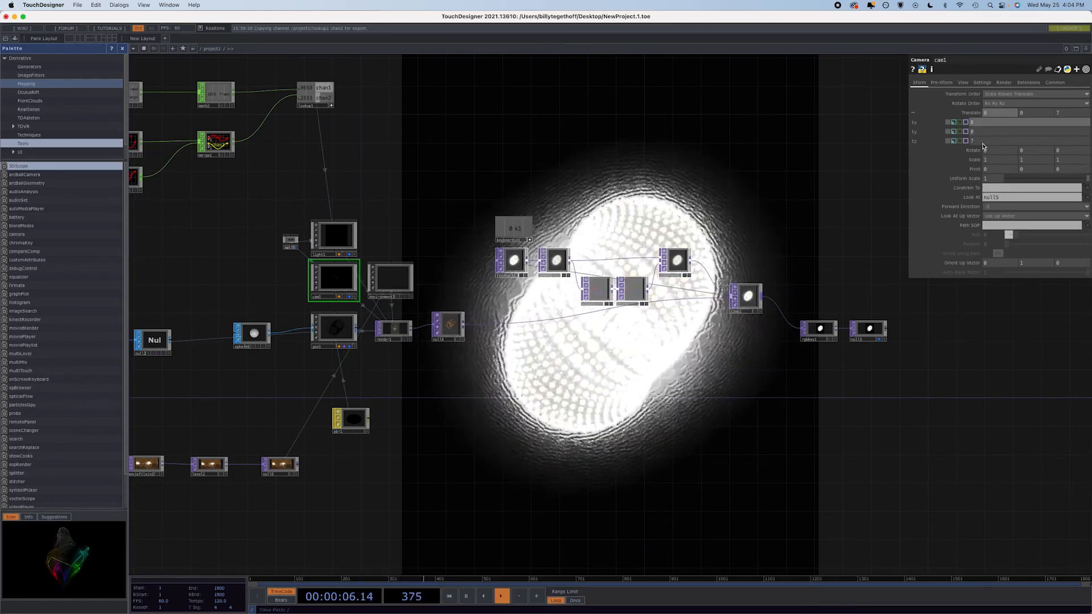
{"action": "left_click_drag", "start_coordinate": [983, 143], "coordinate": [893, 143]}
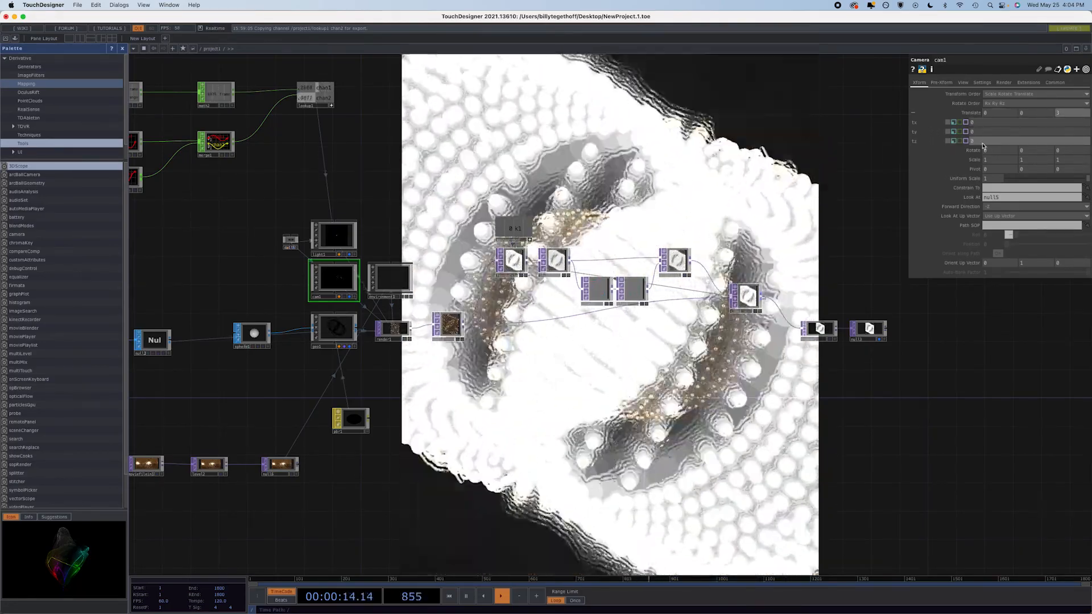
Step: Lower the feedback loop's Level TOP opacity to about 0.68 and reduce the Blur TOP's filter size to 1
{"action": "left_click", "coordinate": [551, 257]}
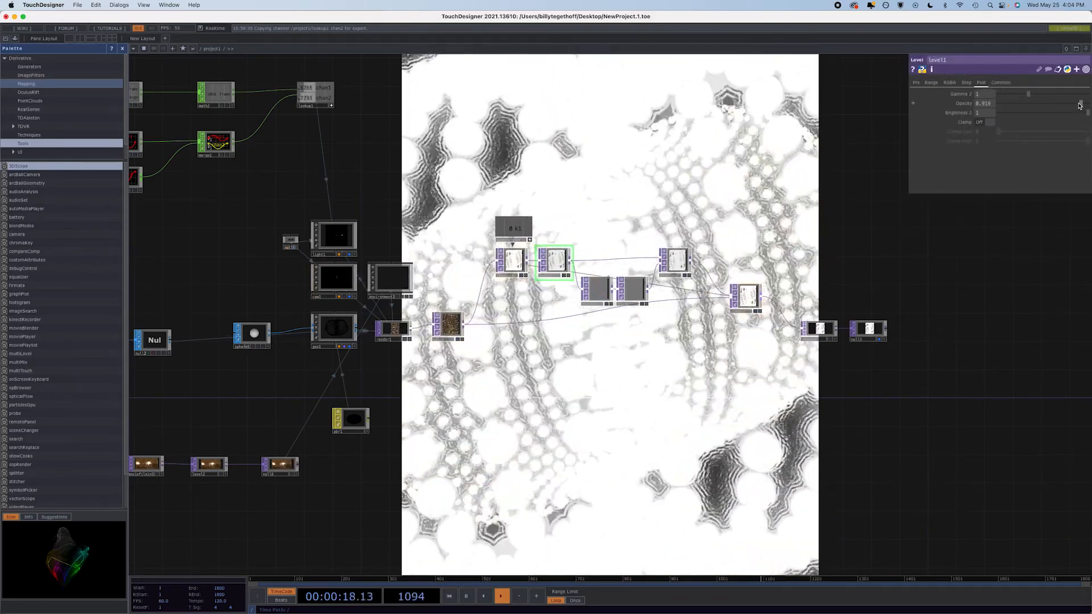
{"action": "left_click_drag", "start_coordinate": [1077, 106], "coordinate": [1059, 108]}
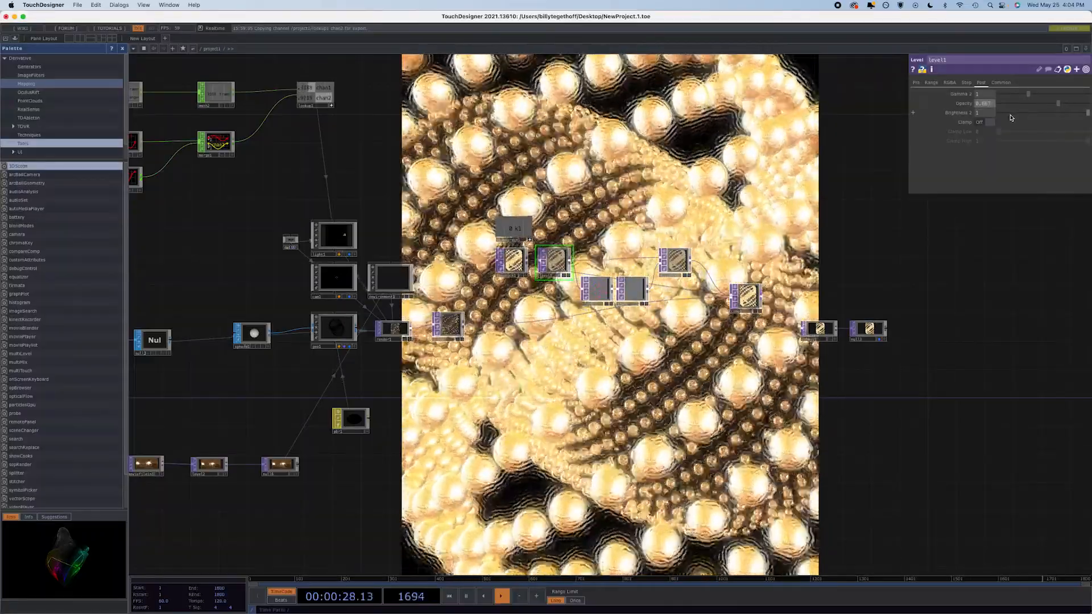
{"action": "left_click", "coordinate": [634, 293]}
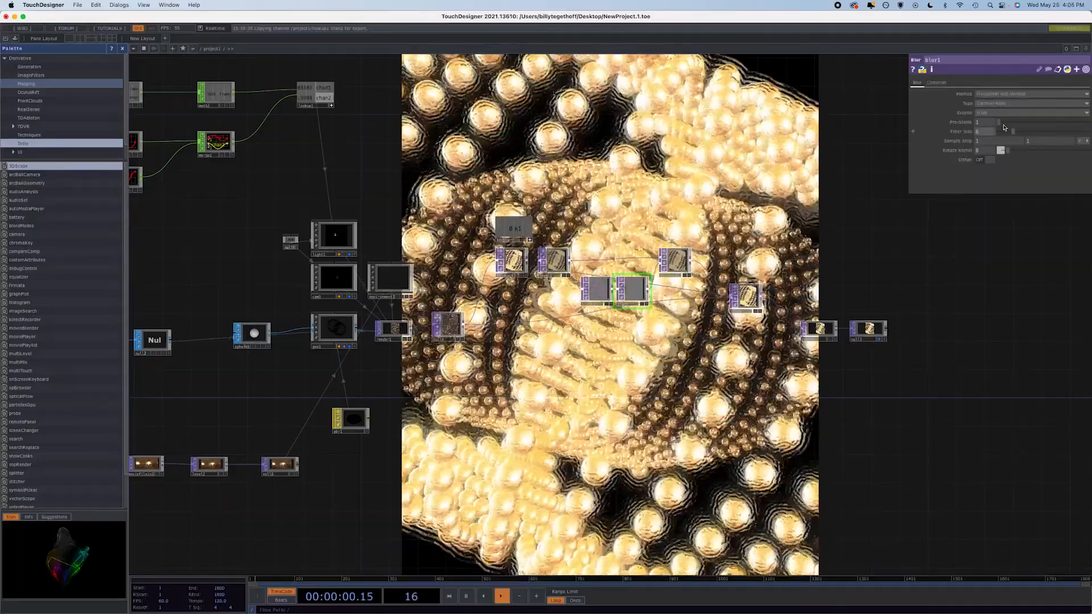
{"action": "mouse_move", "coordinate": [1017, 132]}
{"action": "left_mouse_down"}
{"action": "mouse_move", "coordinate": [1042, 133]}
{"action": "mouse_move", "coordinate": [1003, 135]}
{"action": "left_mouse_up"}
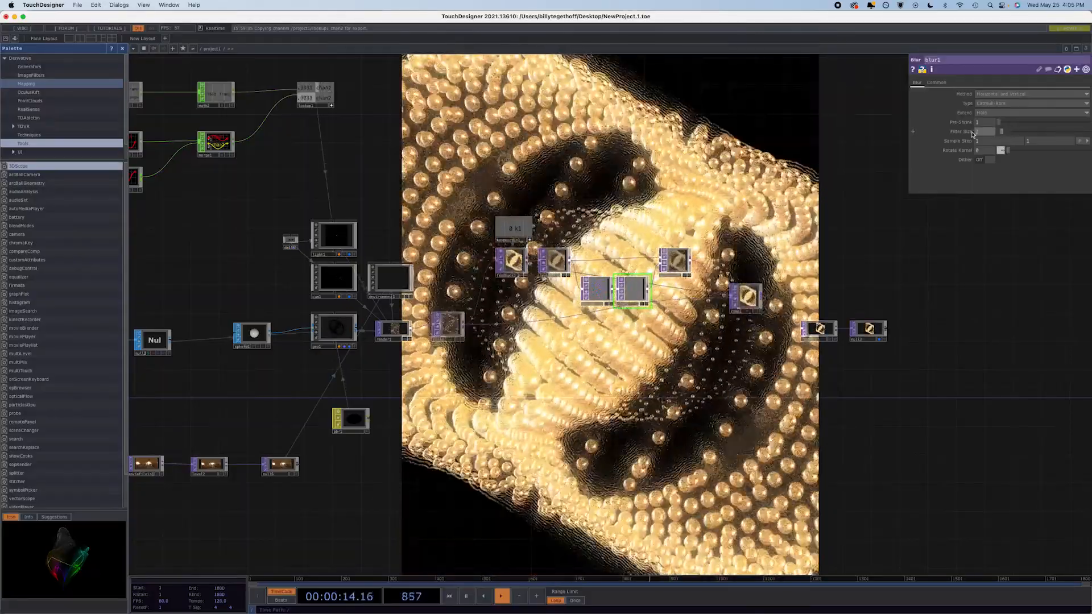
Step: Adjust the Displace TOP's horizontal and vertical displace weights, and raise the Blur TOP's filter size
{"action": "left_click", "coordinate": [679, 256]}
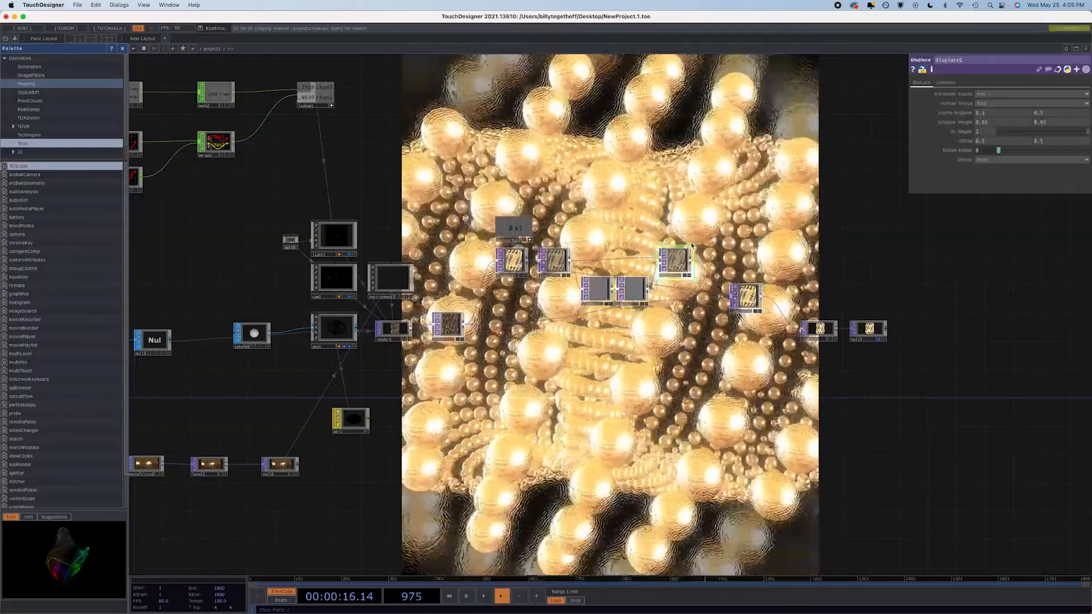
{"action": "left_click_drag", "start_coordinate": [965, 123], "coordinate": [1087, 158]}
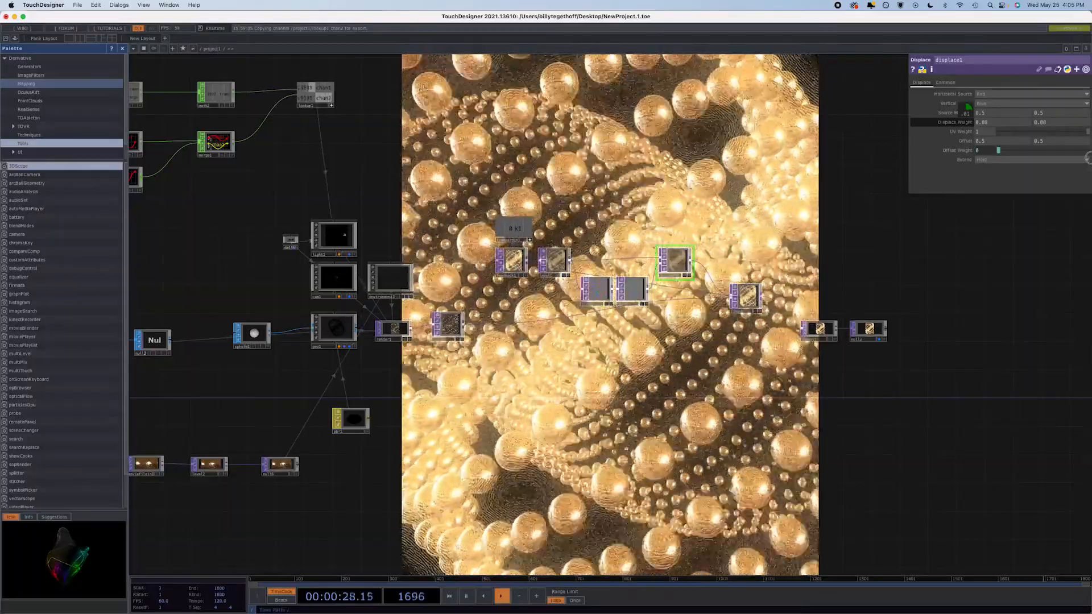
{"action": "left_click_drag", "start_coordinate": [1088, 158], "coordinate": [1086, 158]}
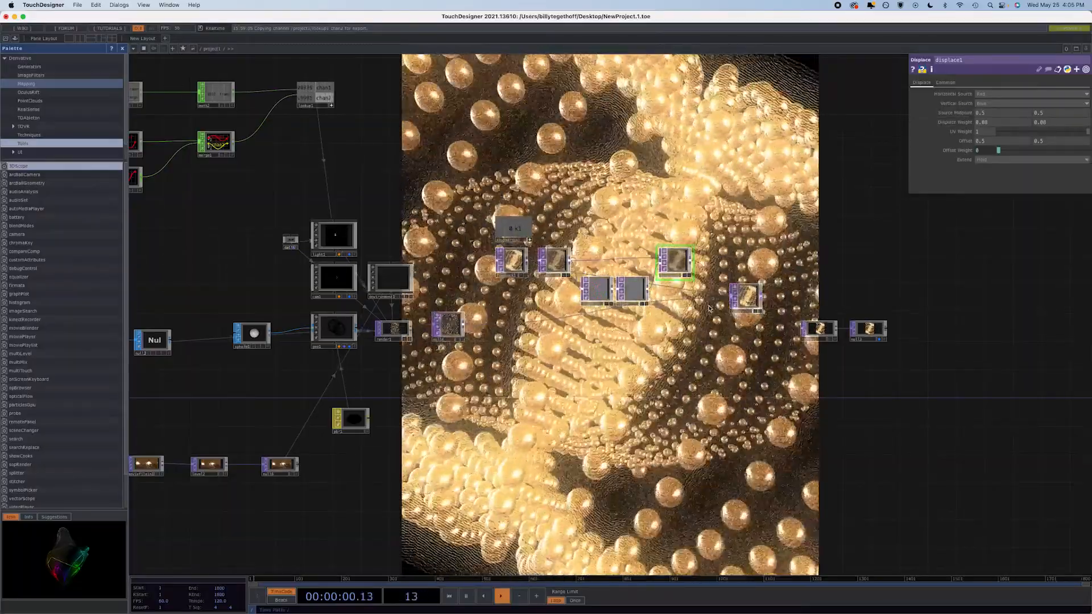
{"action": "left_click", "coordinate": [644, 287]}
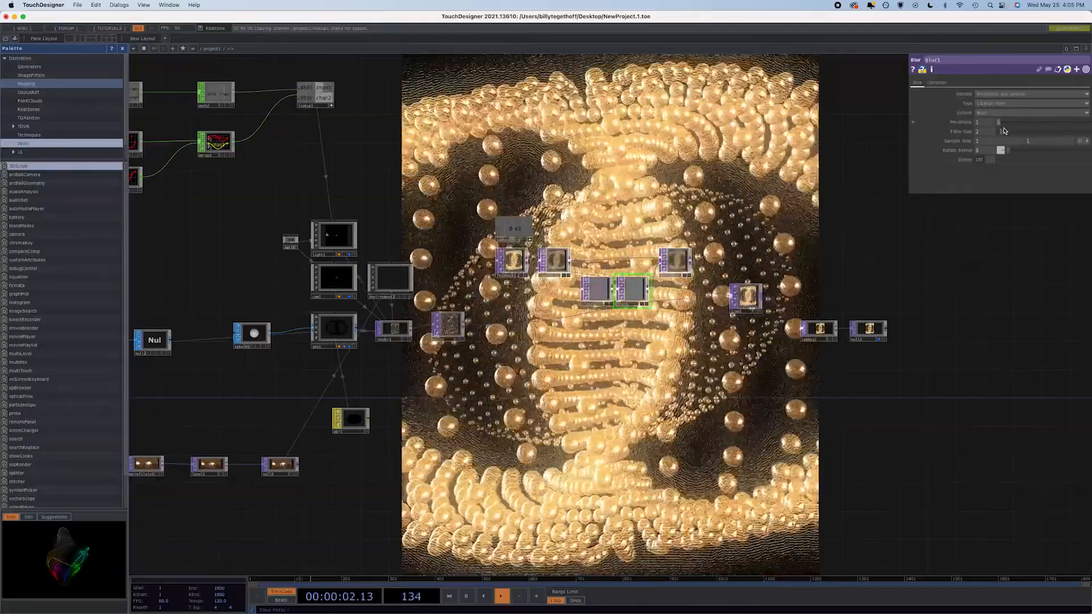
{"action": "left_click_drag", "start_coordinate": [1004, 133], "coordinate": [970, 137]}
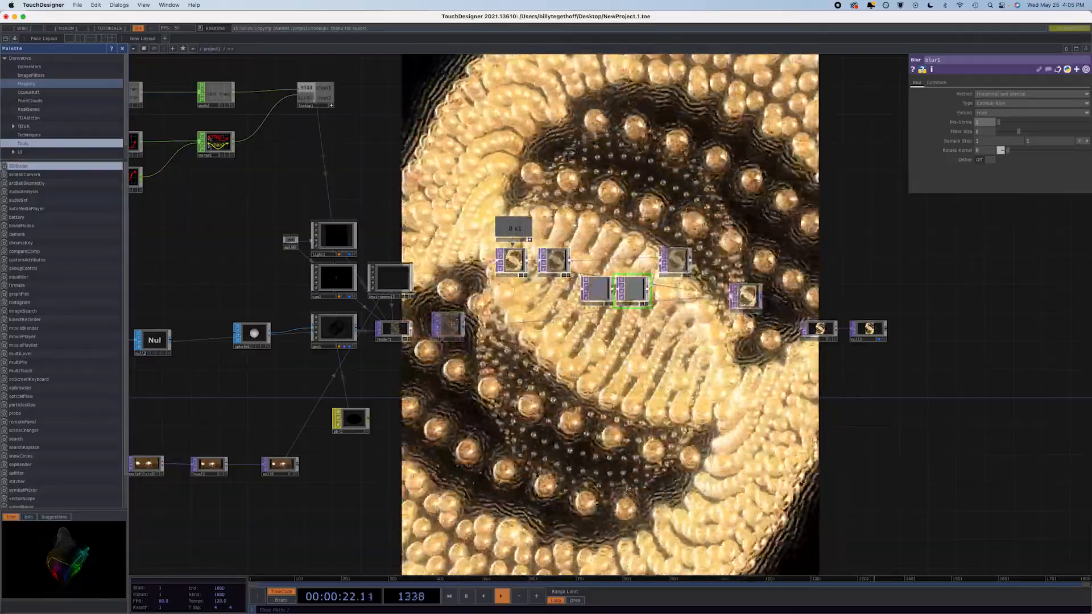
Step: Lower the first brightness setting of the Level TOP in the HDR environment image chain to about 0.59
{"action": "left_click", "coordinate": [213, 468]}
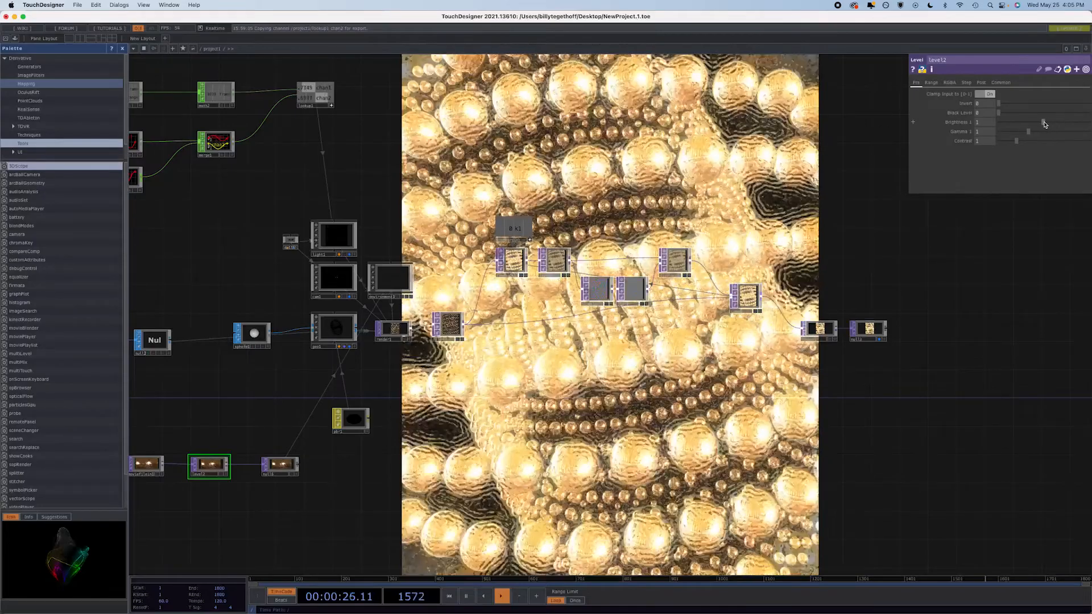
{"action": "left_click_drag", "start_coordinate": [1044, 122], "coordinate": [1027, 123]}
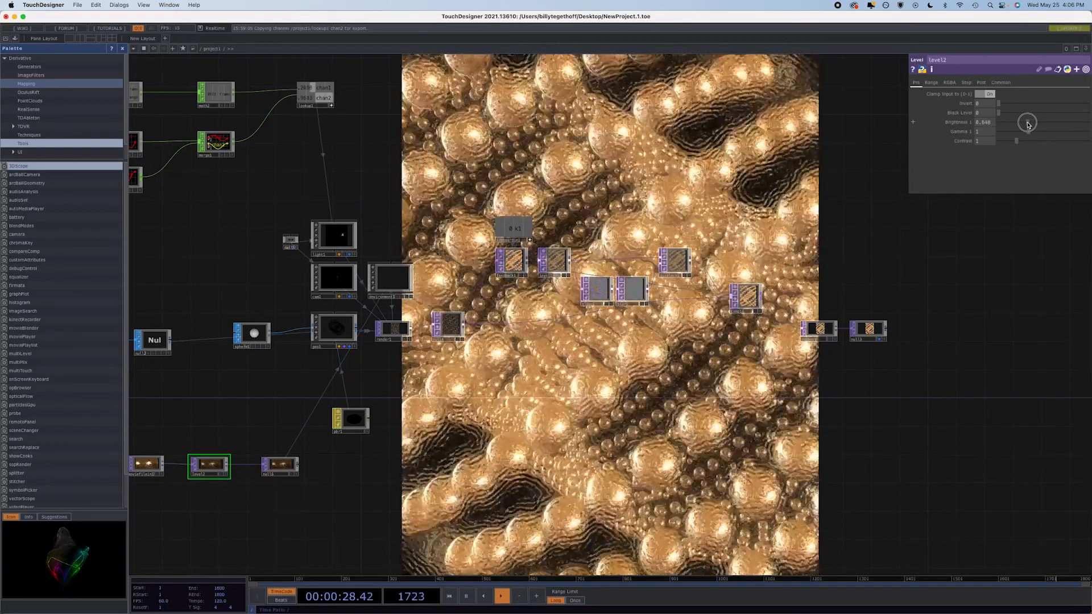
{"action": "left_click_drag", "start_coordinate": [1028, 124], "coordinate": [1024, 123]}
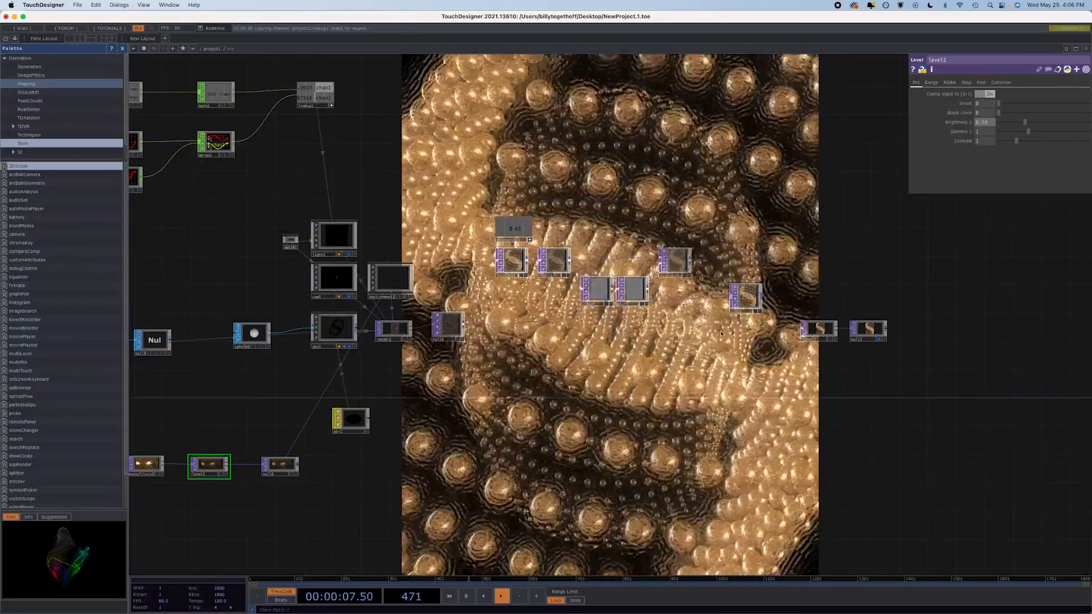
Step: Add a Noise TOP in the empty space beside the PBR material and set its resolution to 1024 by 1280
{"action": "scroll", "coordinate": [764, 331], "scroll_direction": "down", "scroll_amount": 3}
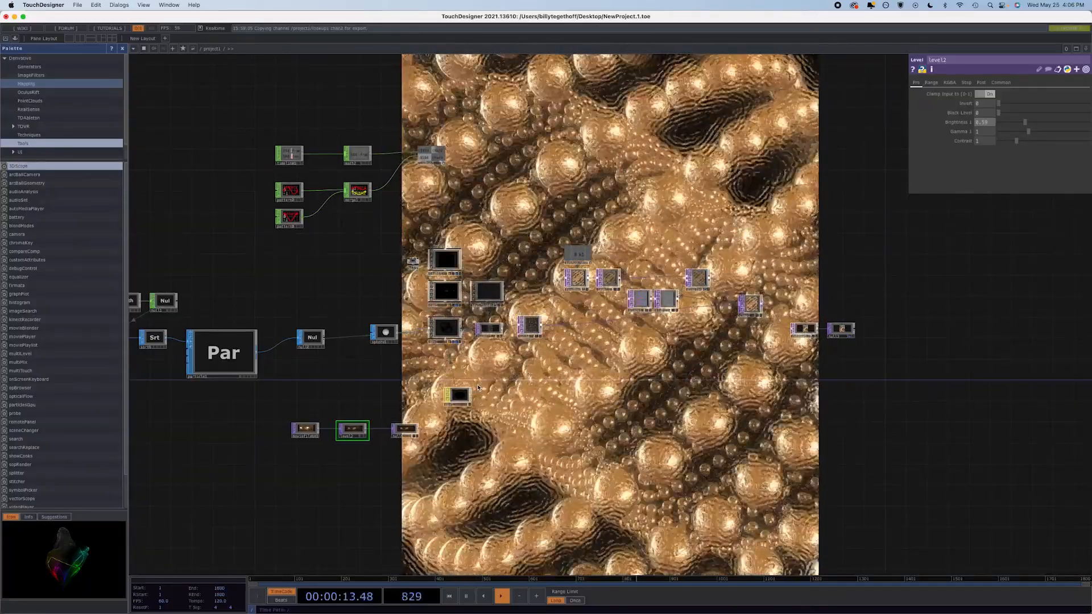
{"action": "left_click_drag", "start_coordinate": [472, 444], "coordinate": [659, 401]}
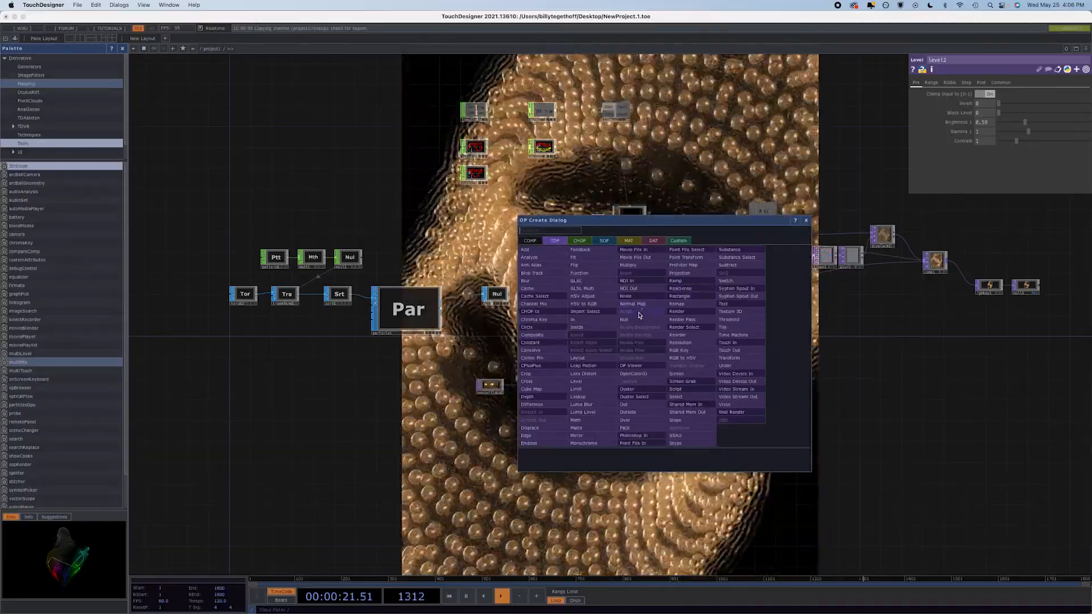
{"action": "left_click", "coordinate": [638, 294]}
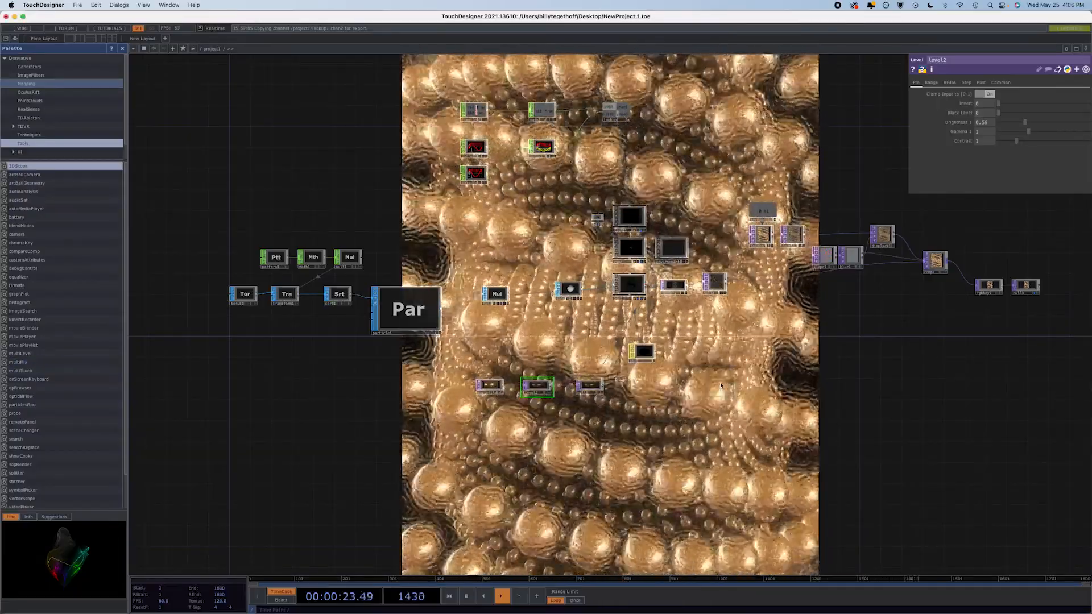
{"action": "left_click", "coordinate": [712, 374]}
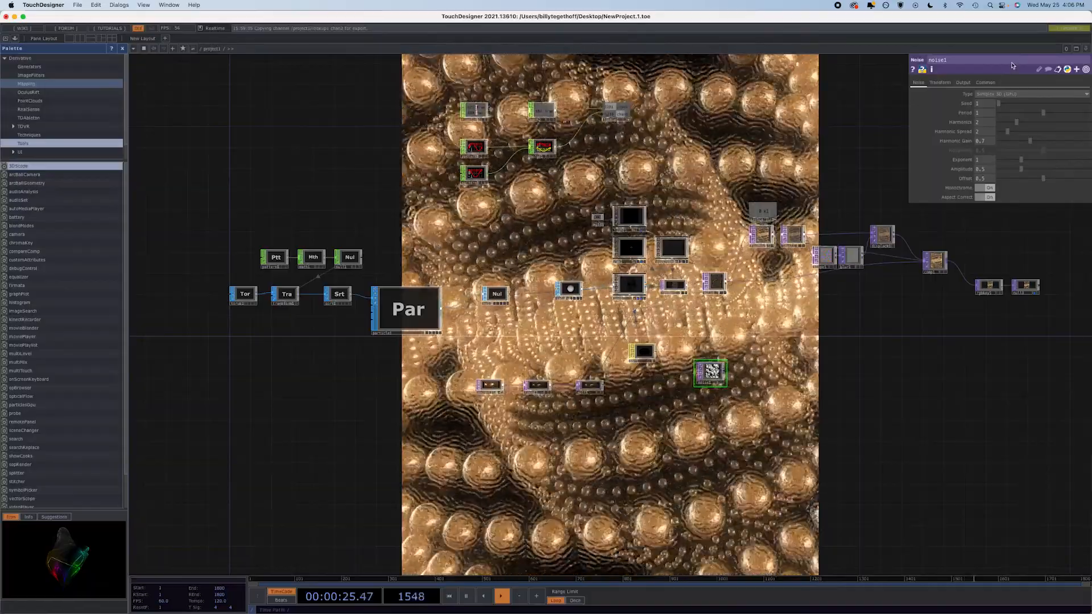
{"action": "left_click", "coordinate": [986, 83]}
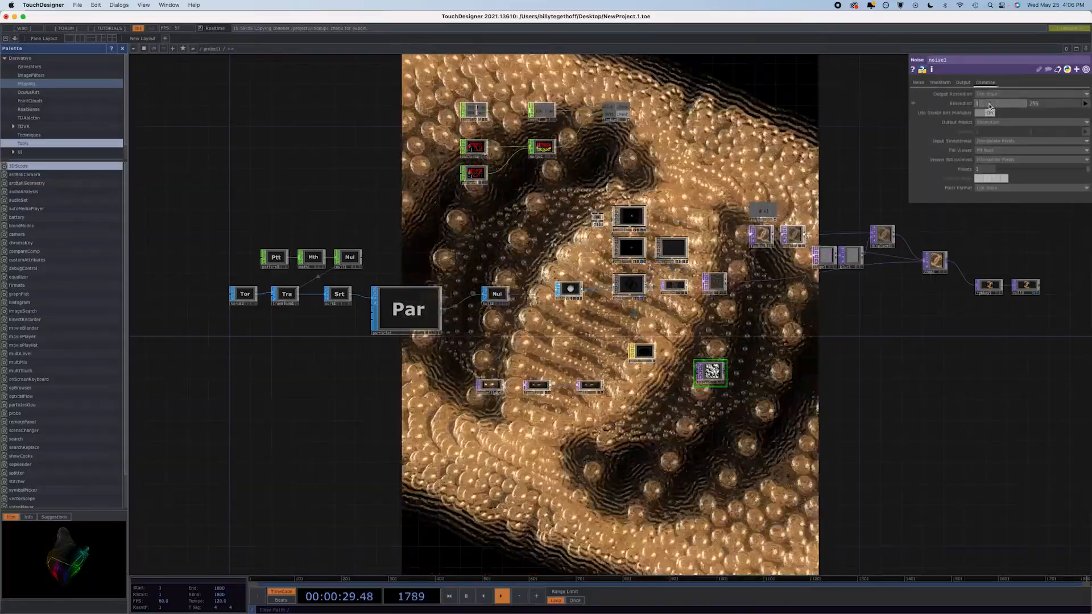
{"action": "double_click", "coordinate": [1042, 104]}
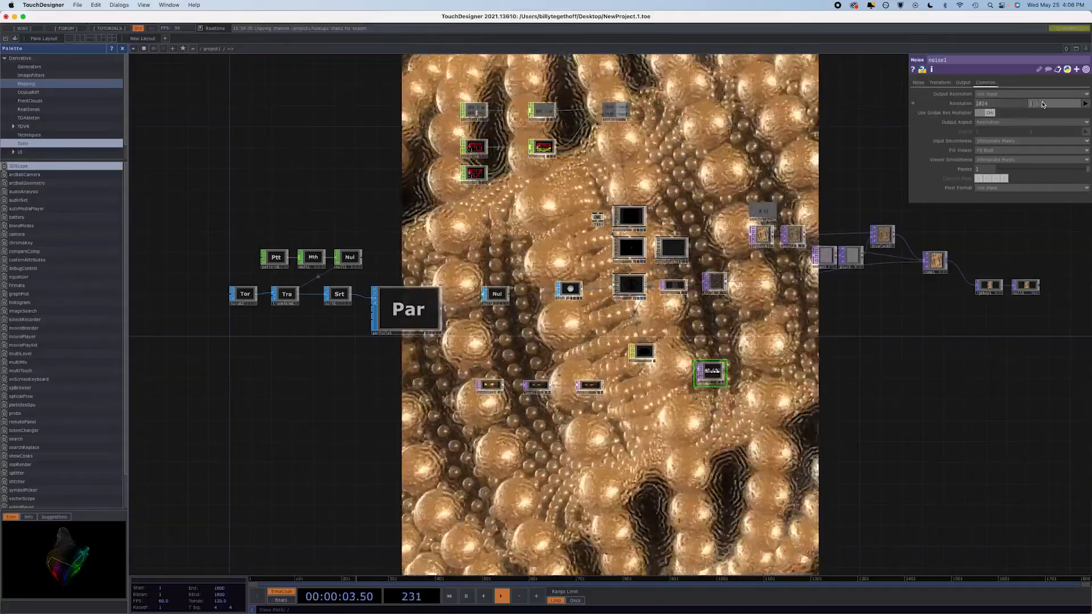
{"action": "key", "text": "Return"}
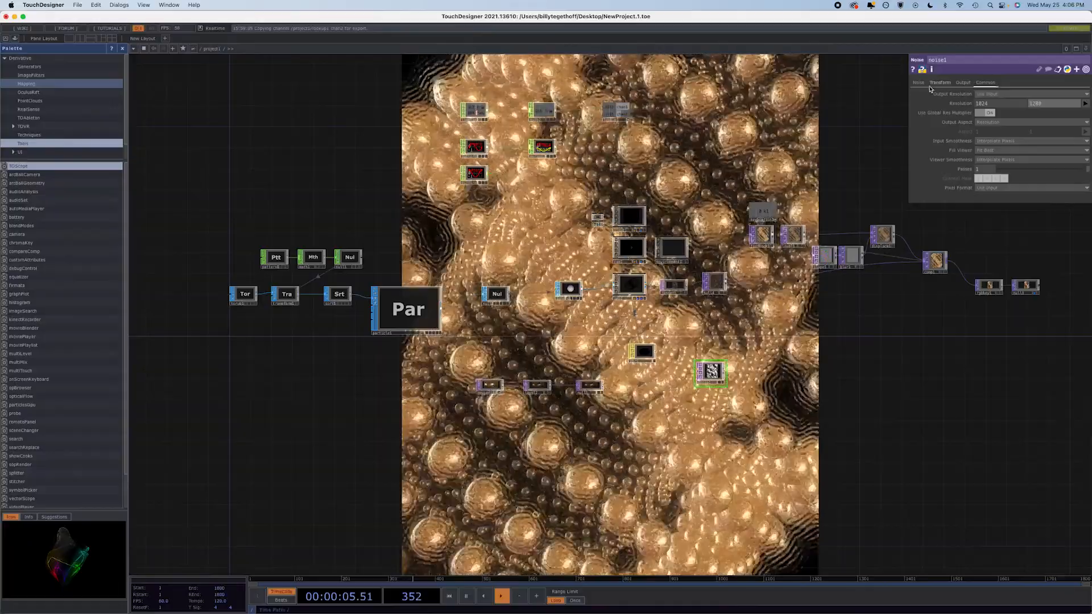
Step: Link the Noise TOP's Z translation to a channel of the animation CHOP through a CHOP reference
{"action": "left_click", "coordinate": [918, 83]}
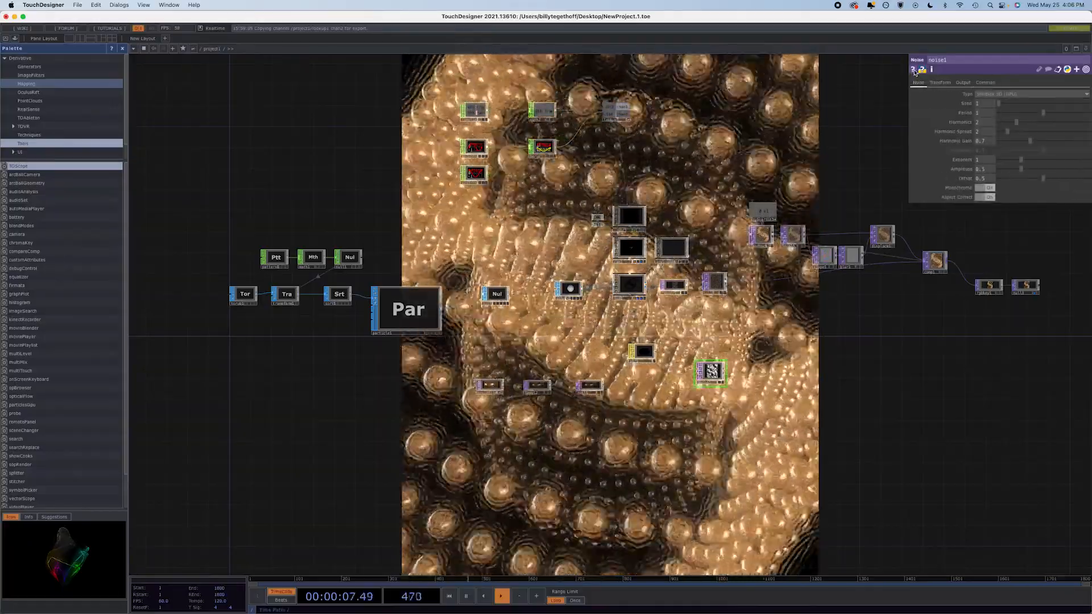
{"action": "left_click", "coordinate": [939, 82]}
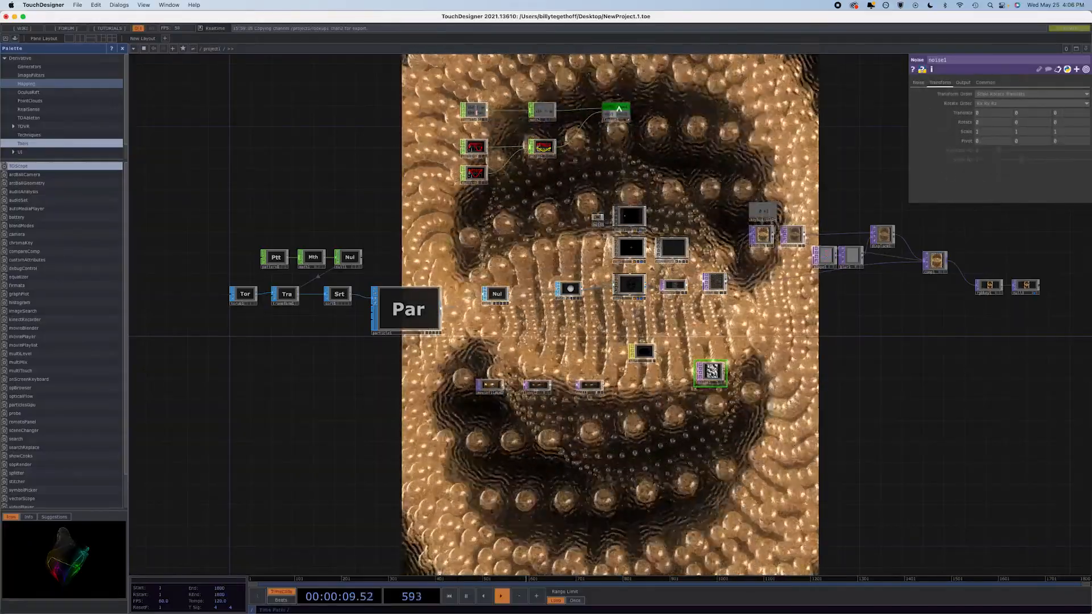
{"action": "left_click_drag", "start_coordinate": [626, 107], "coordinate": [1057, 113]}
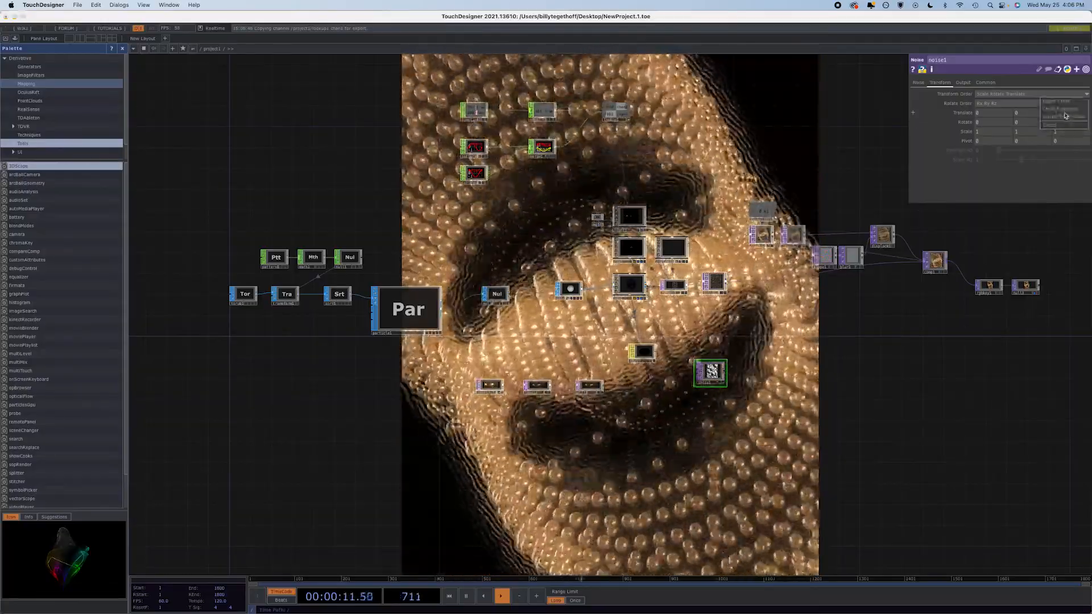
{"action": "left_click", "coordinate": [1064, 109]}
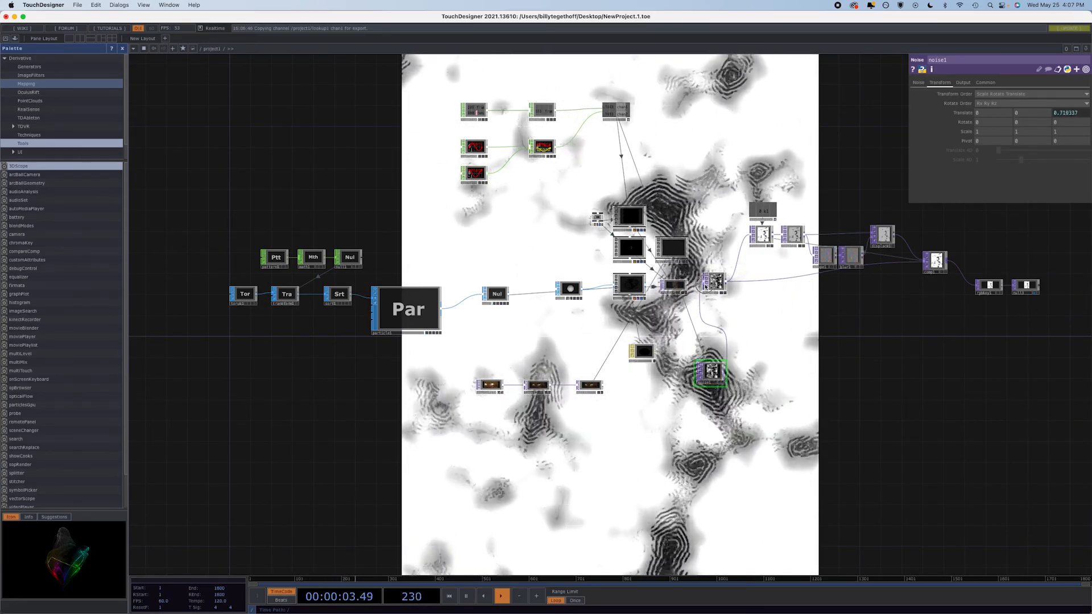
Step: Reconnect the Render TOP to the feedback chain in place of the Noise TOP, and delete the Noise TOP
{"action": "left_click_drag", "start_coordinate": [688, 286], "coordinate": [704, 283]}
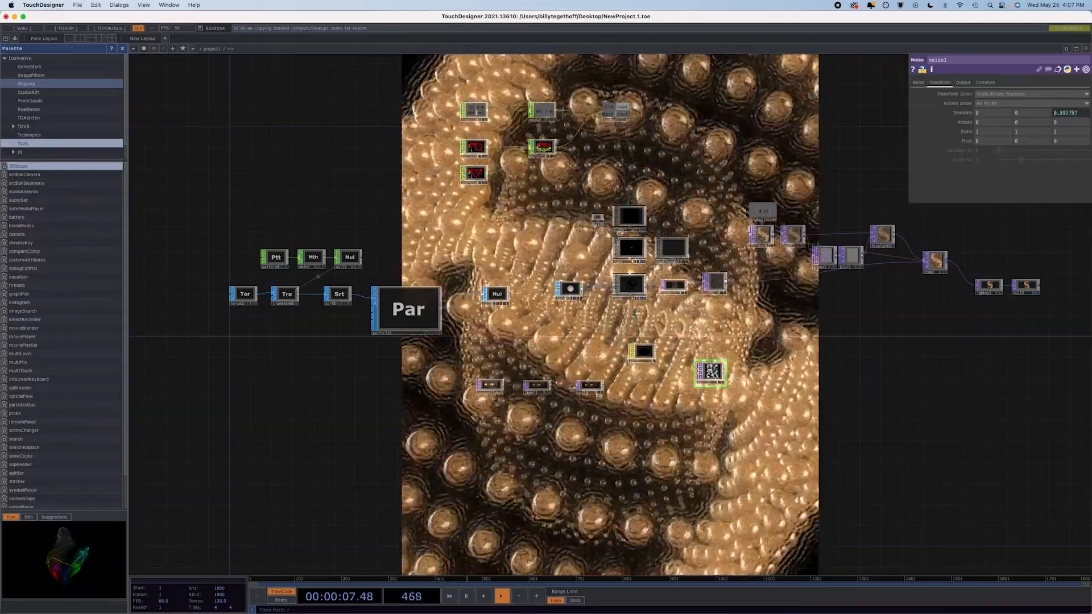
{"action": "key", "text": "Delete"}
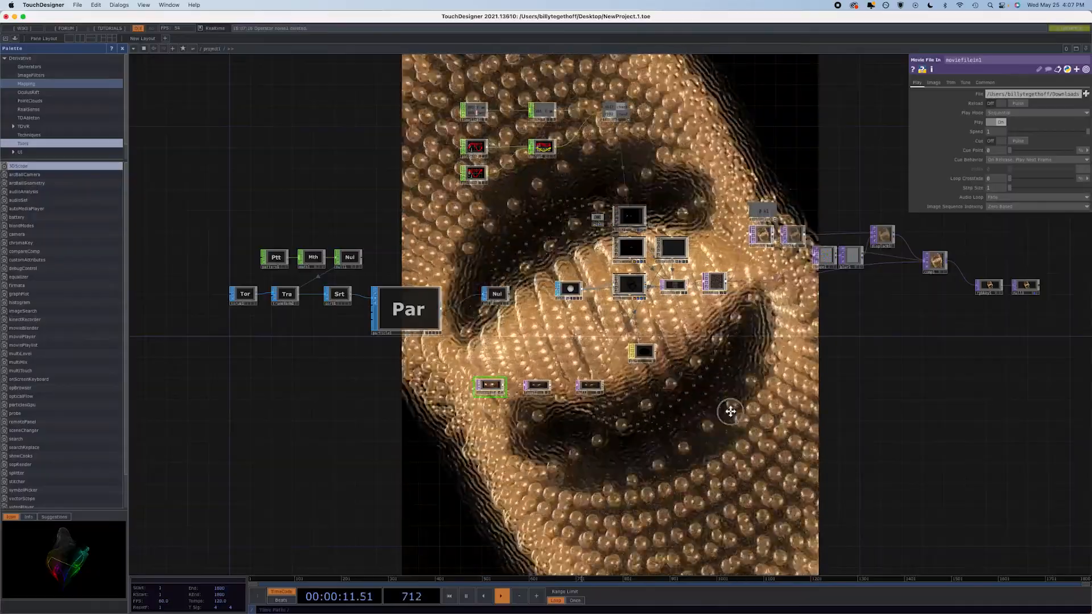
{"action": "left_click_drag", "start_coordinate": [730, 410], "coordinate": [528, 465]}
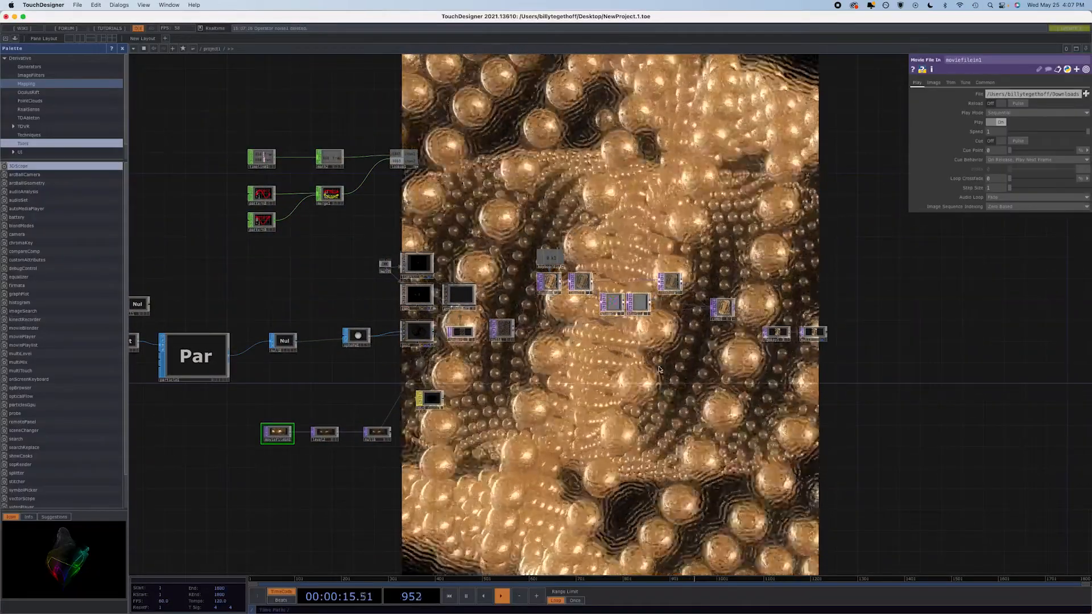
{"action": "key", "text": "Tab"}
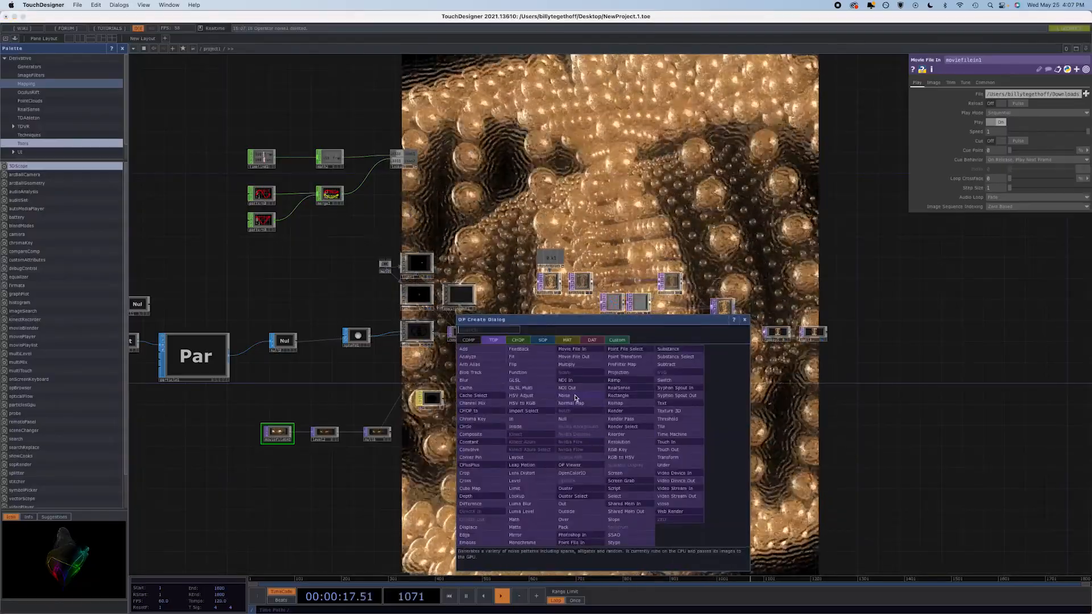
{"action": "left_click", "coordinate": [744, 320]}
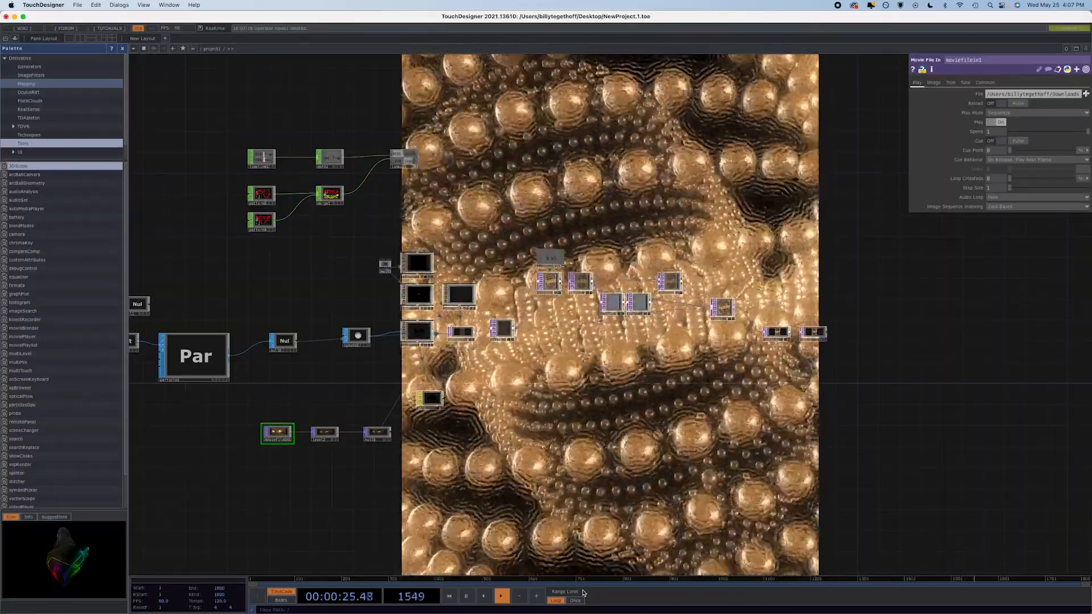
Step: Switch to Finder, search this Mac for "audio analysis" and look through the resulting files for the audio analysis component
{"action": "mouse_move", "coordinate": [287, 604]}
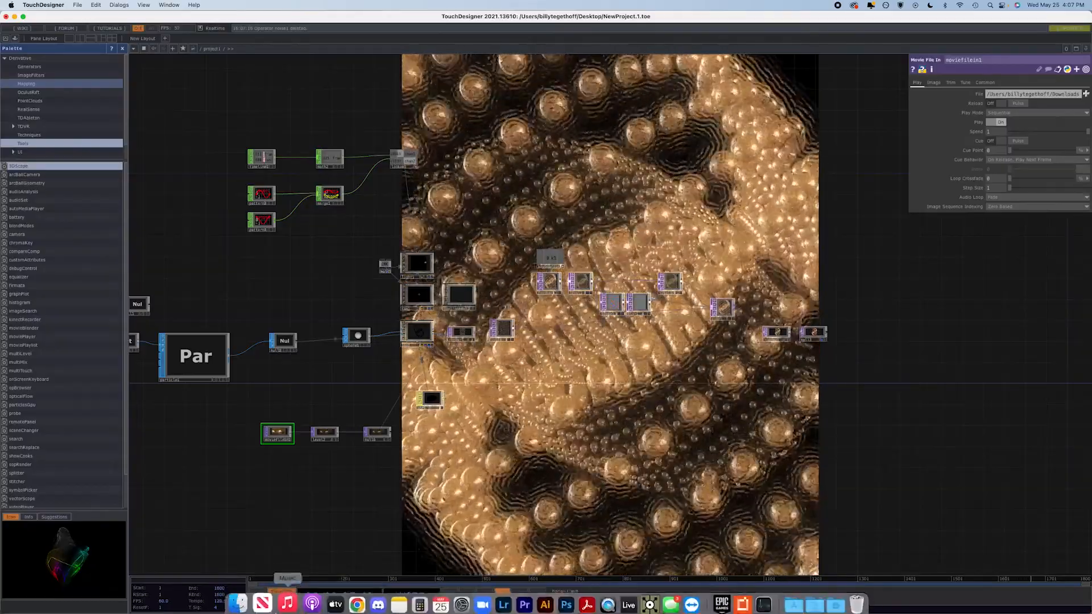
{"action": "left_click", "coordinate": [237, 603]}
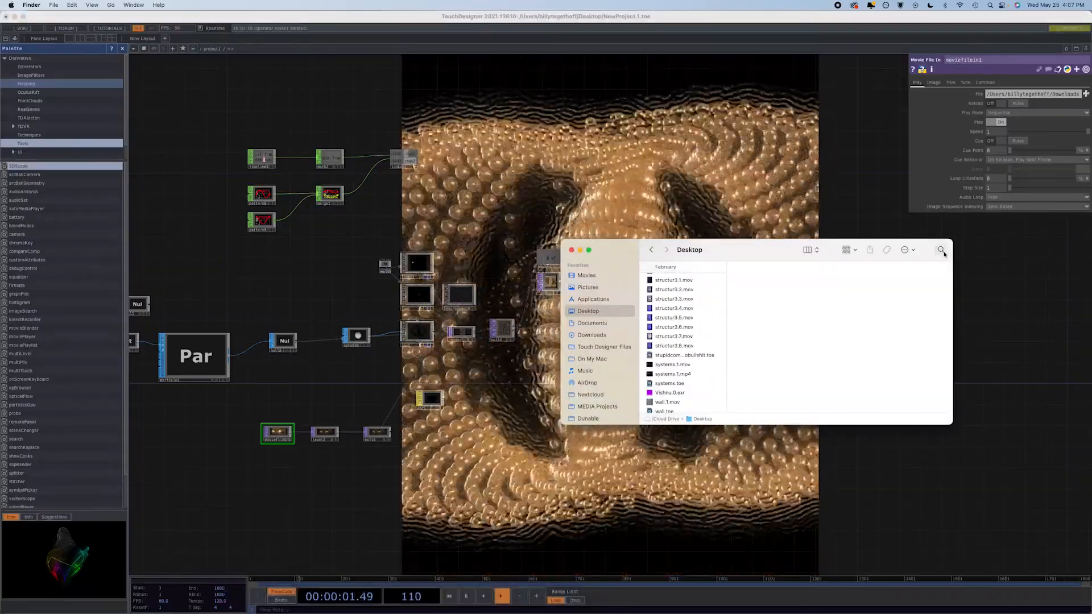
{"action": "left_click", "coordinate": [942, 252]}
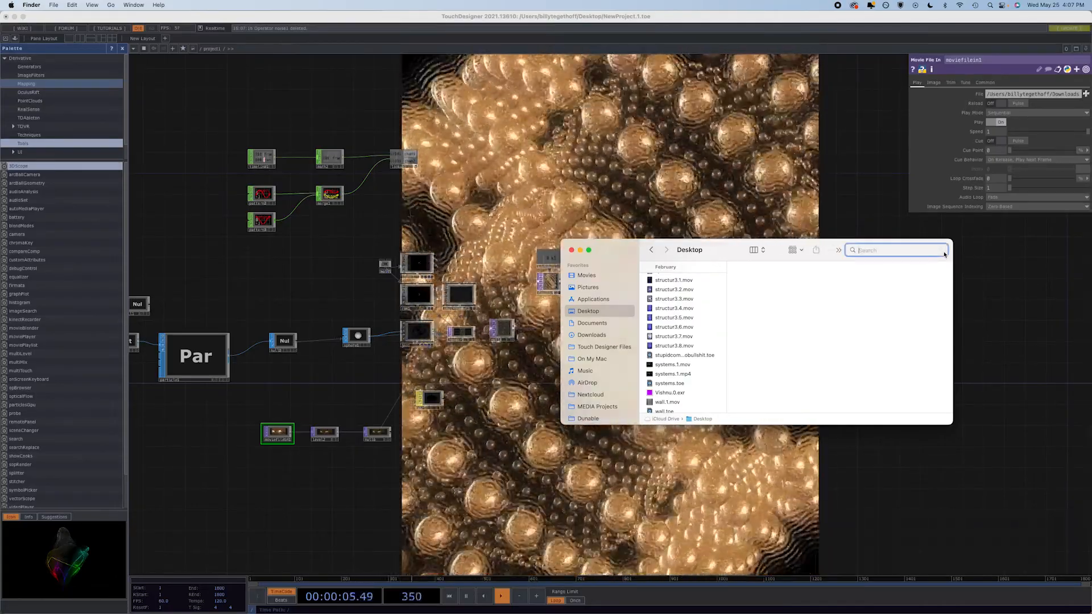
{"action": "type", "text": "au"}
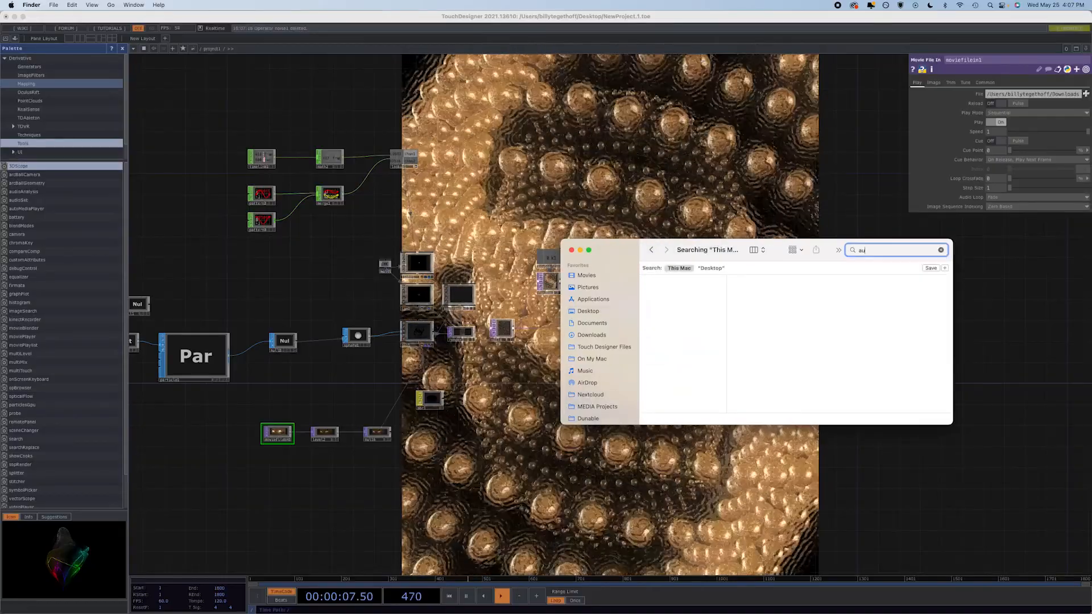
{"action": "type", "text": "dio"}
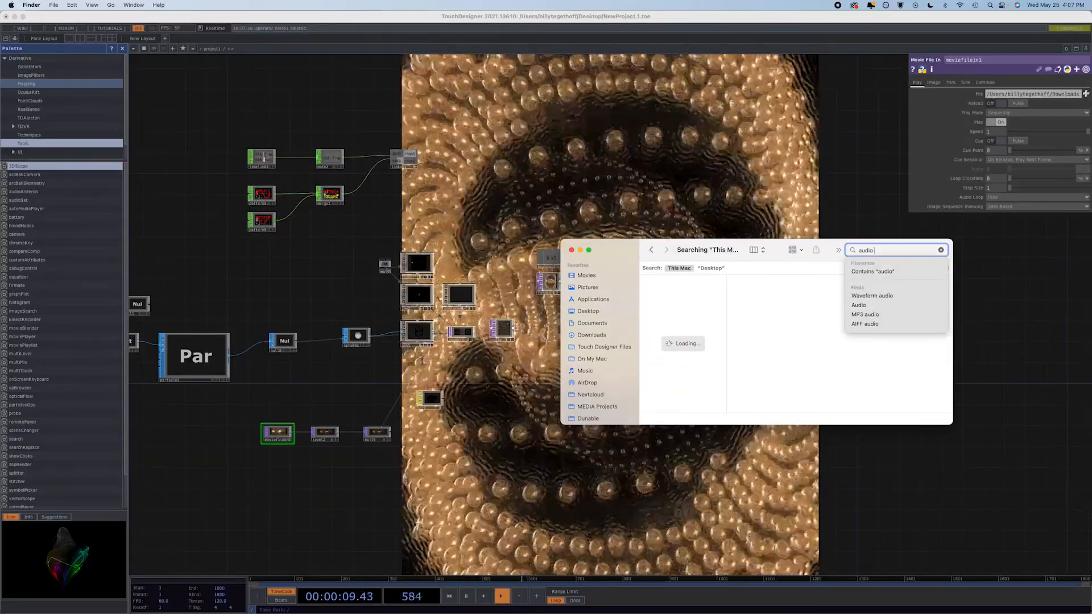
{"action": "type", "text": " analysis"}
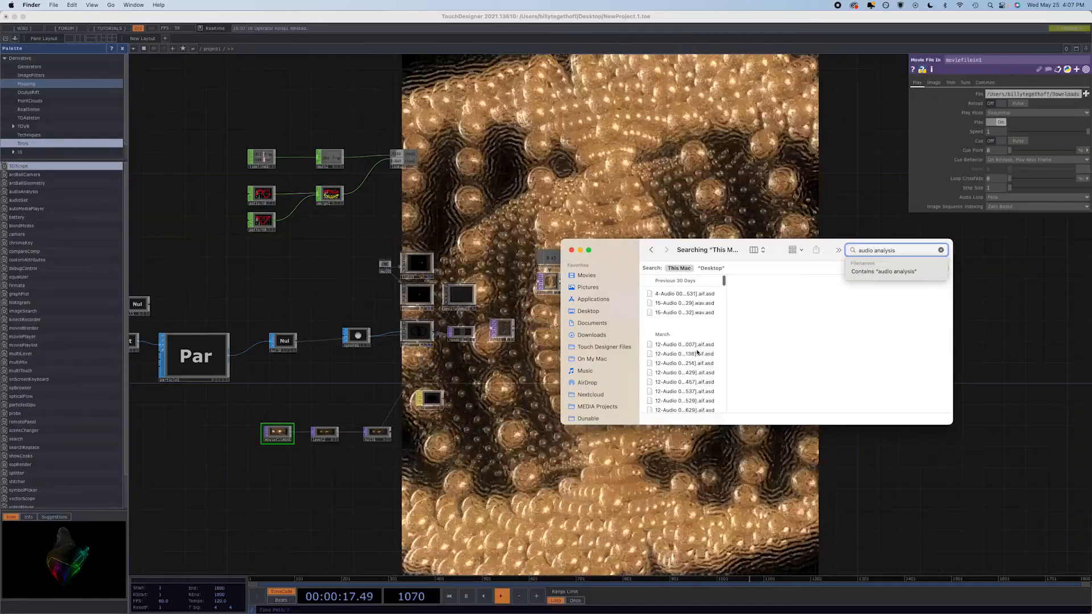
{"action": "left_click", "coordinate": [685, 354]}
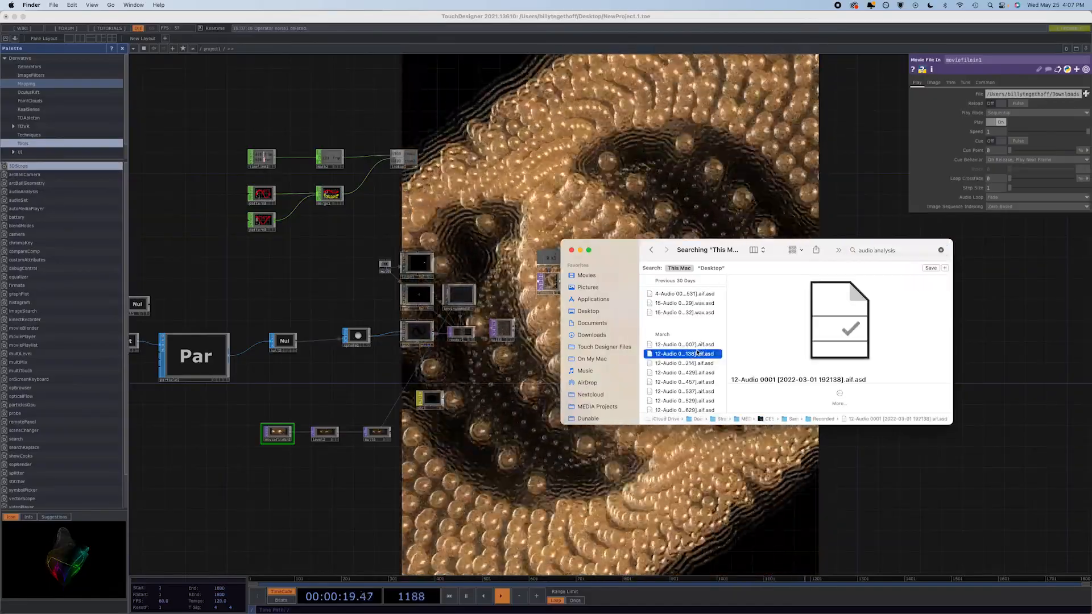
{"action": "scroll", "coordinate": [687, 367], "scroll_direction": "down", "scroll_amount": 10}
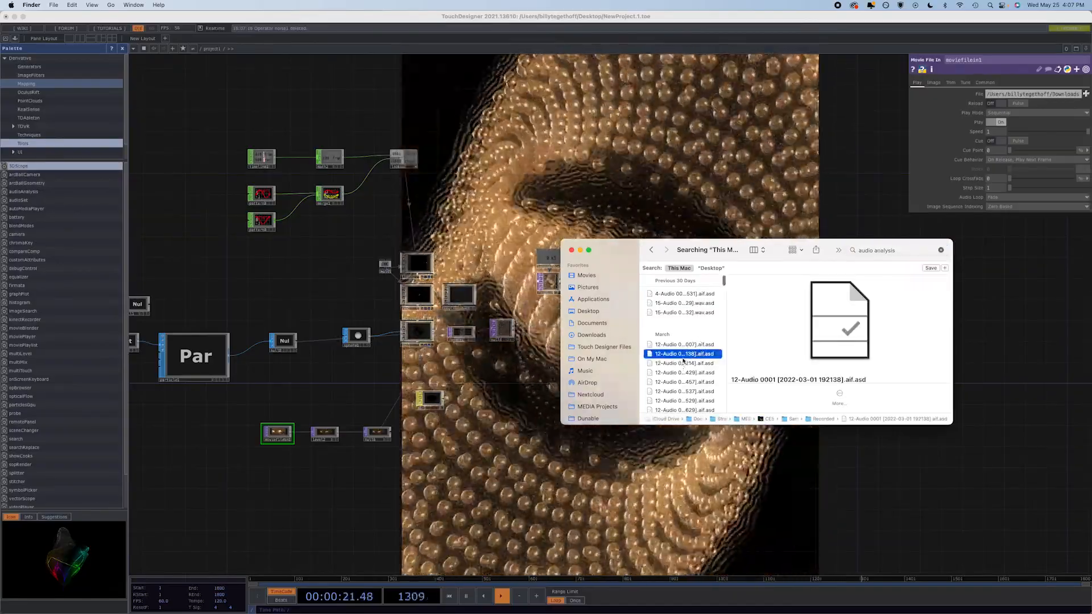
{"action": "scroll", "coordinate": [683, 360], "scroll_direction": "down", "scroll_amount": 10}
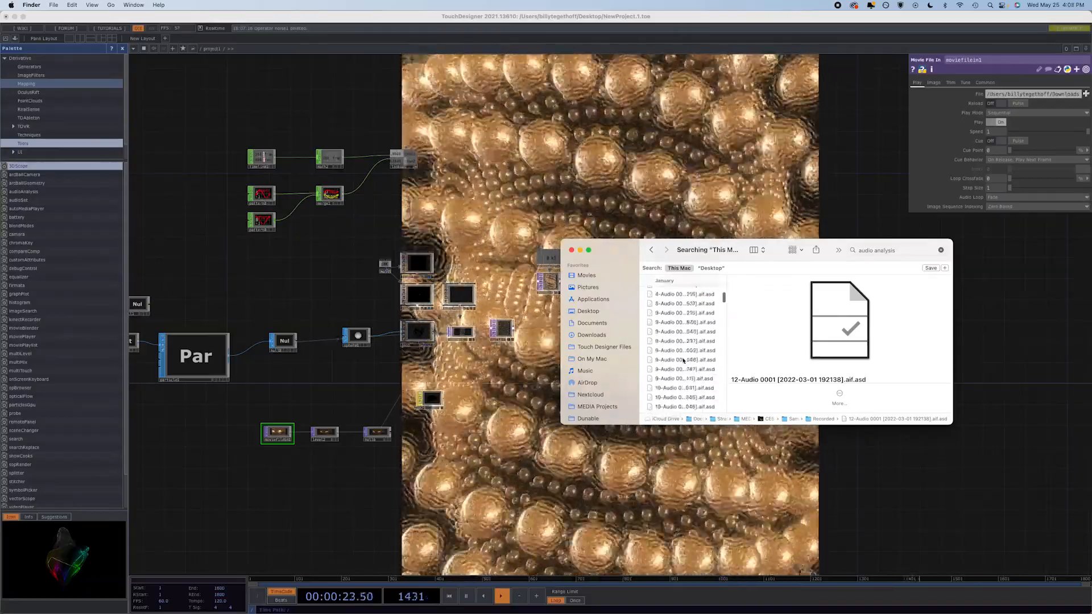
{"action": "scroll", "coordinate": [683, 360], "scroll_direction": "down", "scroll_amount": 10}
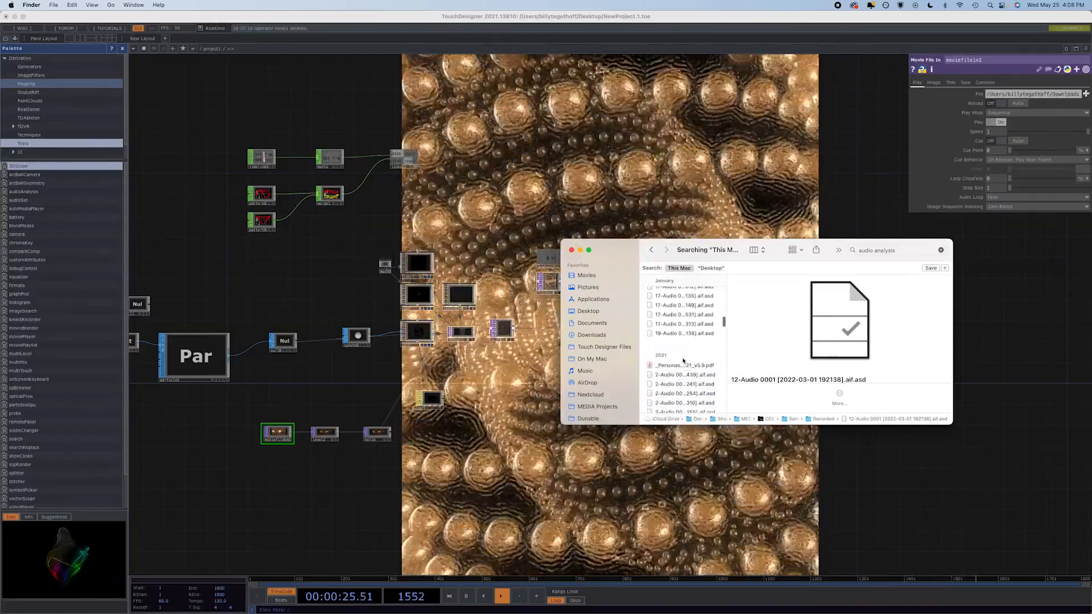
{"action": "scroll", "coordinate": [684, 360], "scroll_direction": "down", "scroll_amount": 10}
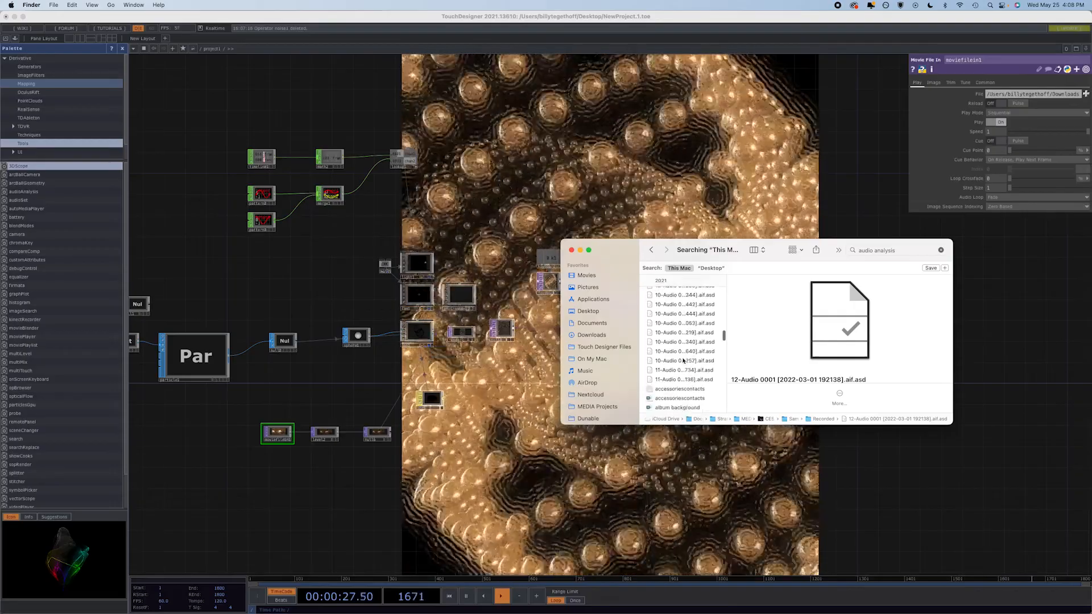
Step: Narrow the search to "audioanalysis" and load audioAnalysis.tox into the TouchDesigner network above the feedback chain, accepting the version mismatch
{"action": "left_click", "coordinate": [874, 250]}
{"action": "key", "text": "BackSpace"}
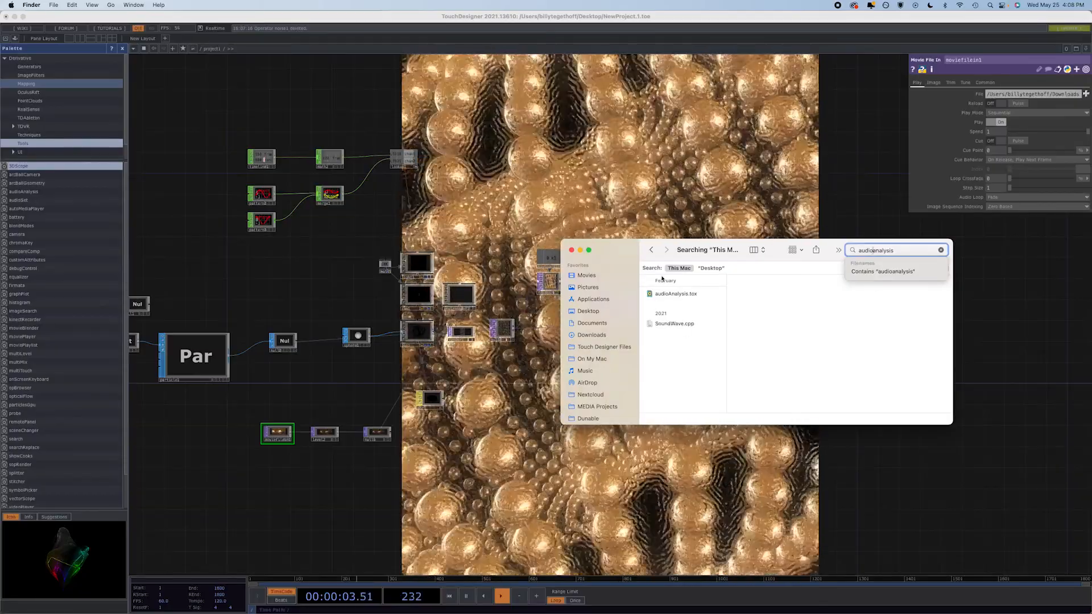
{"action": "left_click", "coordinate": [672, 294]}
{"action": "left_click_drag", "start_coordinate": [650, 246], "coordinate": [612, 184]}
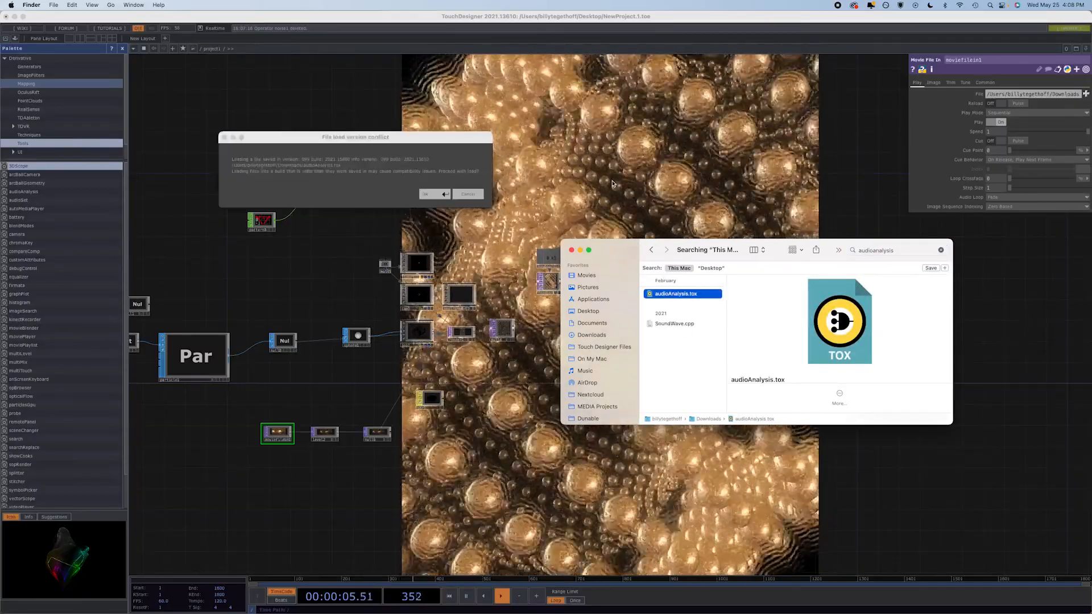
{"action": "left_click", "coordinate": [434, 193]}
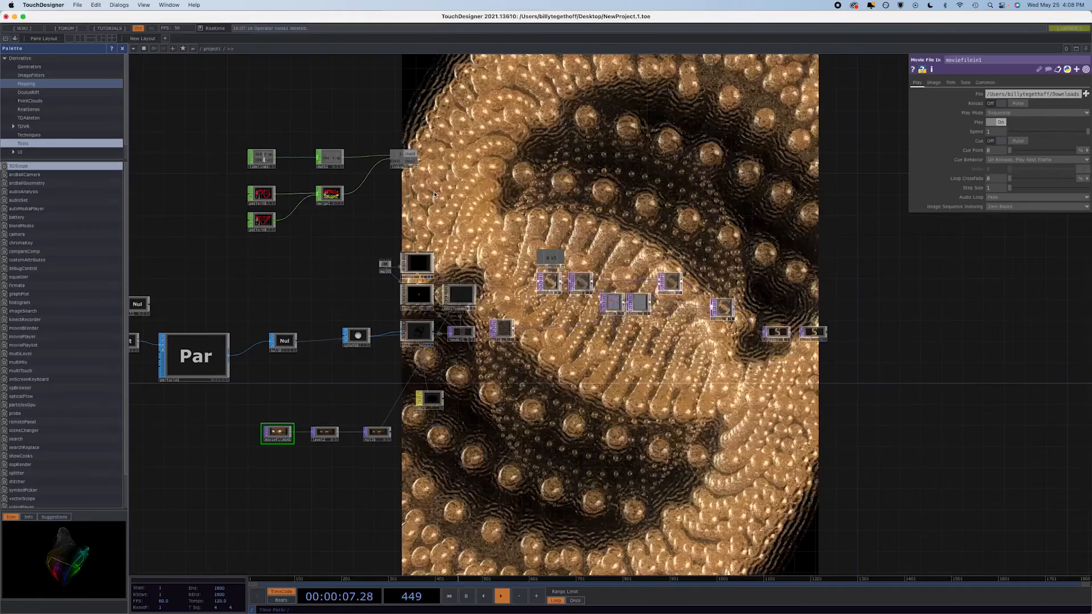
{"action": "key", "text": "Tab"}
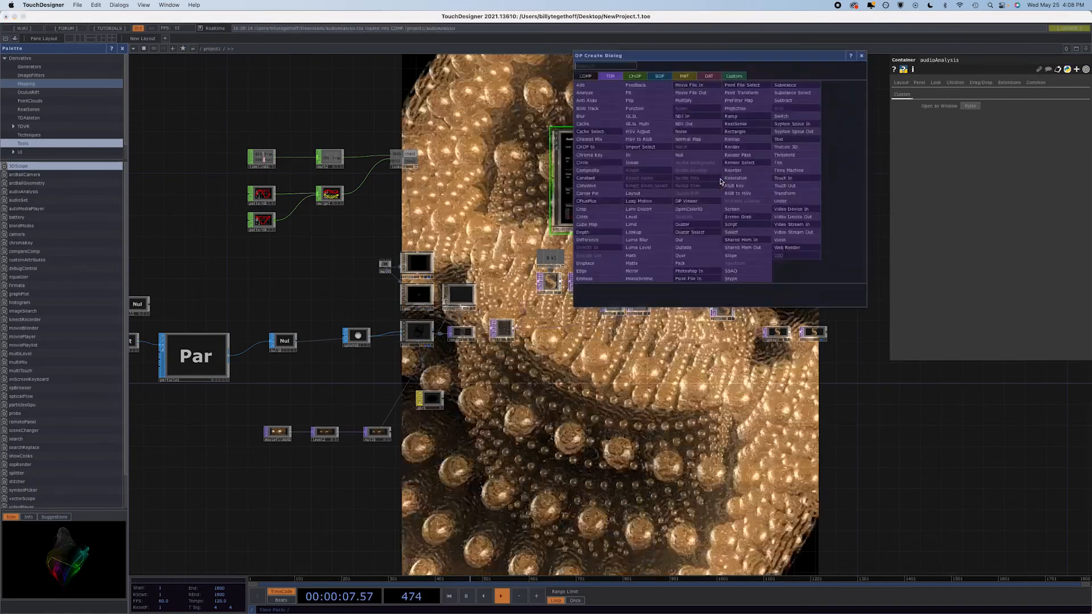
{"action": "left_click", "coordinate": [862, 56]}
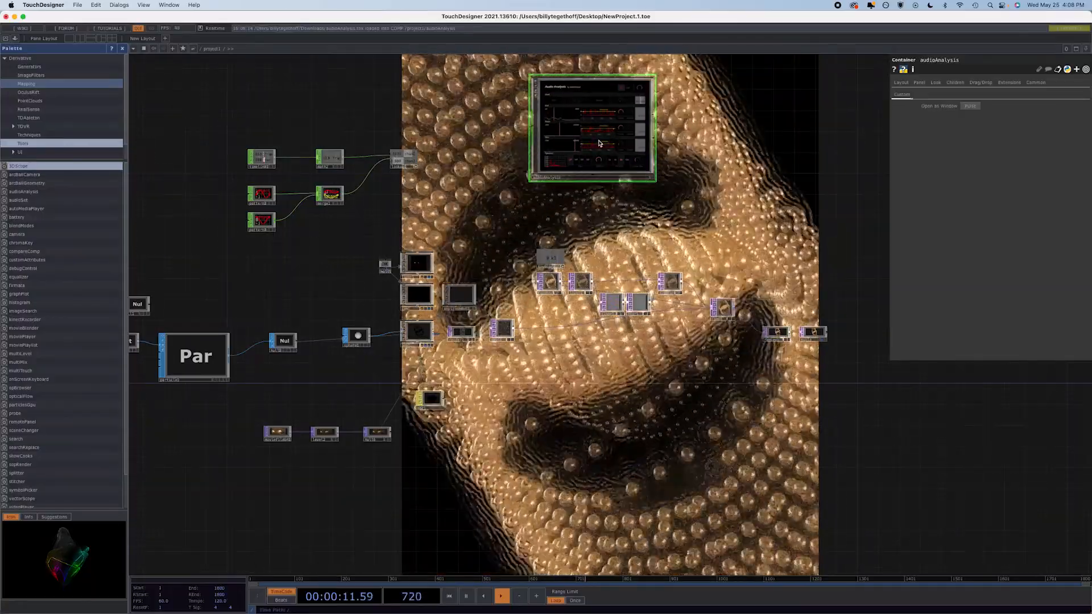
Step: Make room around the audioAnalysis component and connect a Null CHOP to its level, kick, snare and hats output
{"action": "scroll", "coordinate": [597, 218], "scroll_direction": "up", "scroll_amount": 3}
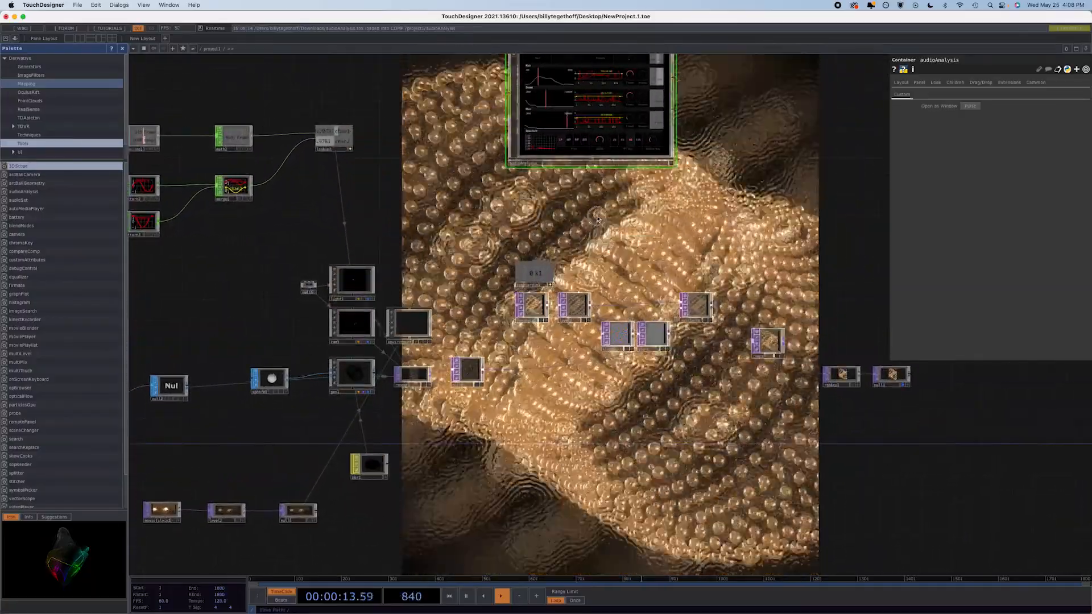
{"action": "left_click_drag", "start_coordinate": [597, 219], "coordinate": [594, 359]}
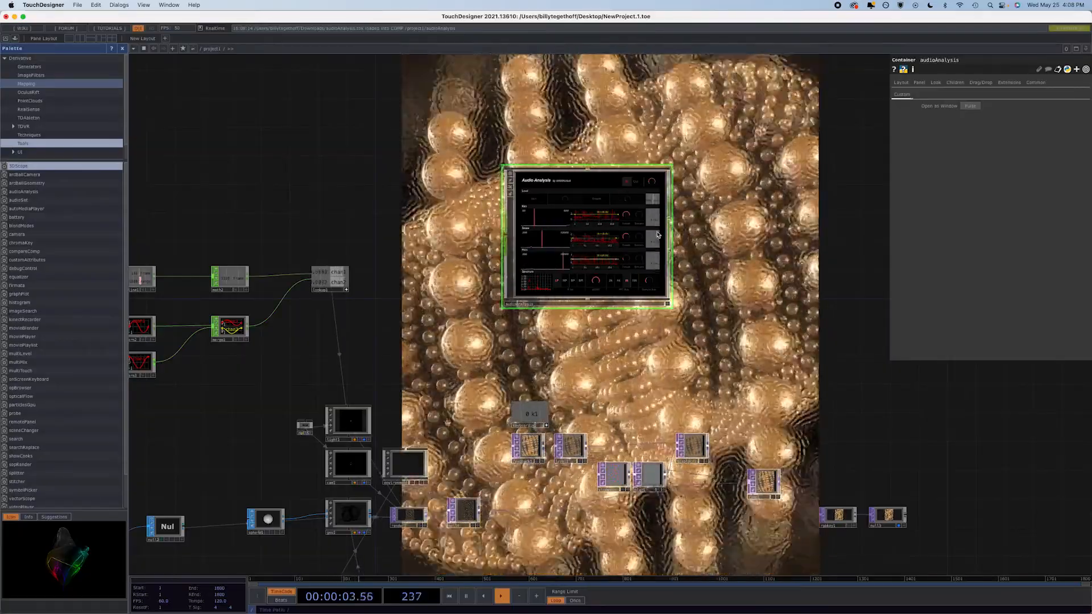
{"action": "scroll", "coordinate": [610, 259], "scroll_direction": "up", "scroll_amount": 5}
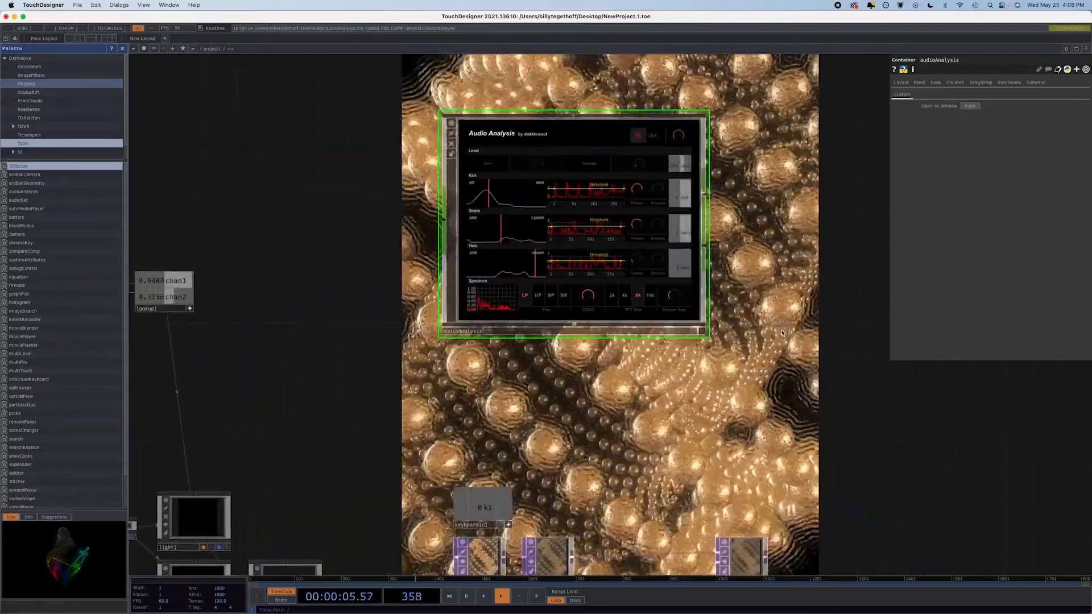
{"action": "left_click_drag", "start_coordinate": [739, 177], "coordinate": [518, 168]}
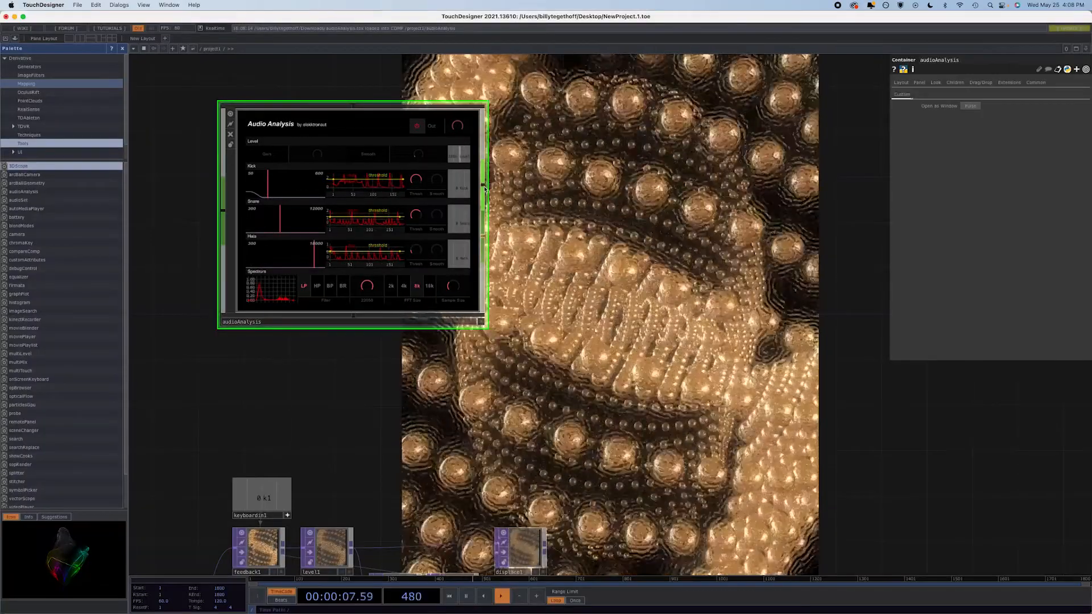
{"action": "double_click", "coordinate": [654, 187]}
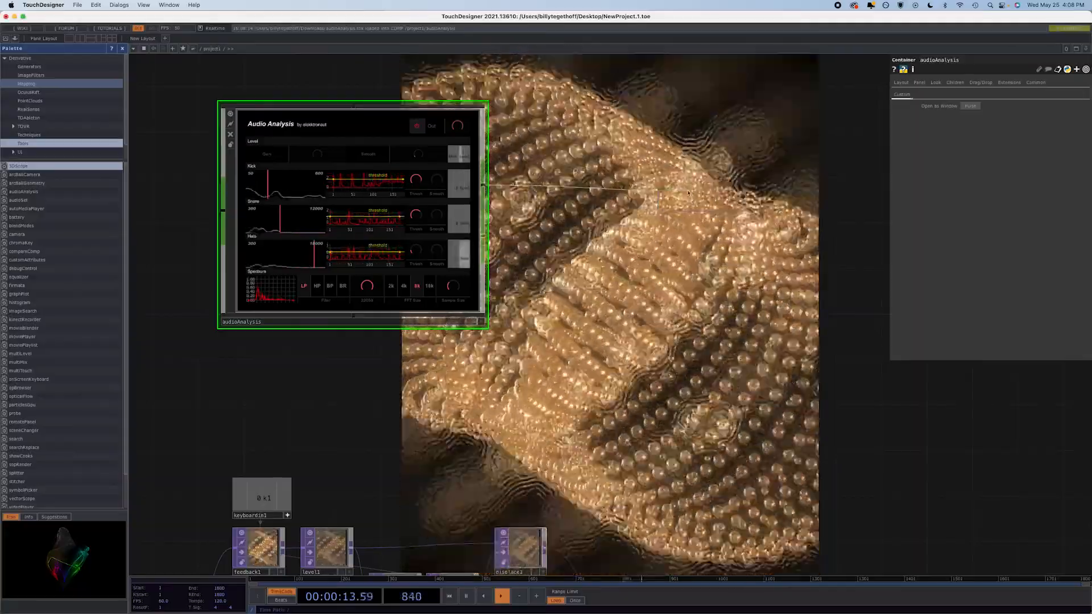
{"action": "left_click", "coordinate": [691, 192]}
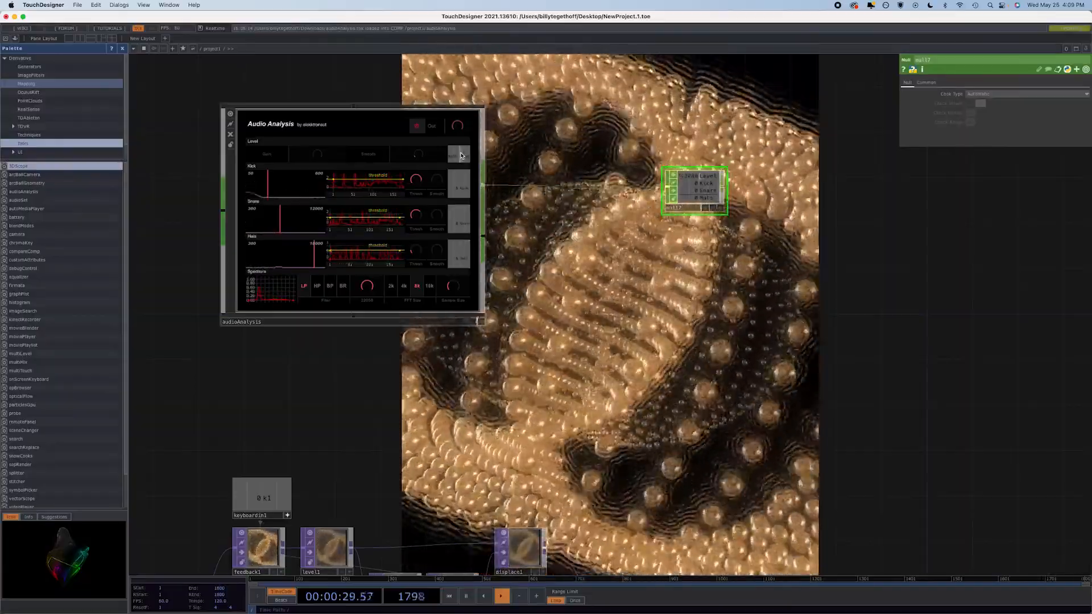
Step: Enter audioAnalysis and its audioEngine component, and examine how the incoming audio feeds the level, kick, snare, hats and spectrum analysis
{"action": "left_click", "coordinate": [461, 155]}
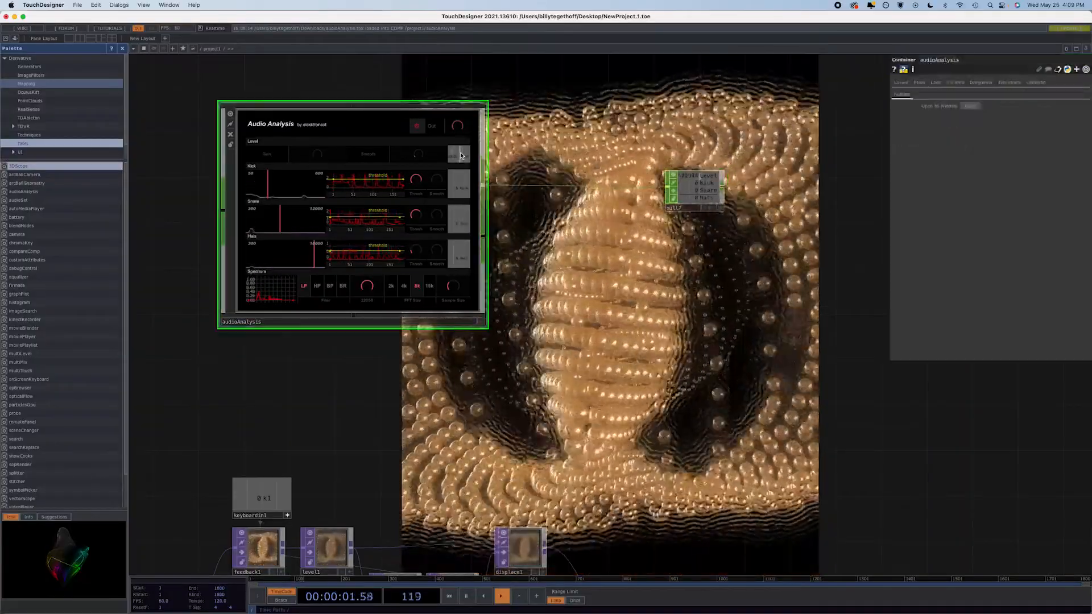
{"action": "key", "text": "i"}
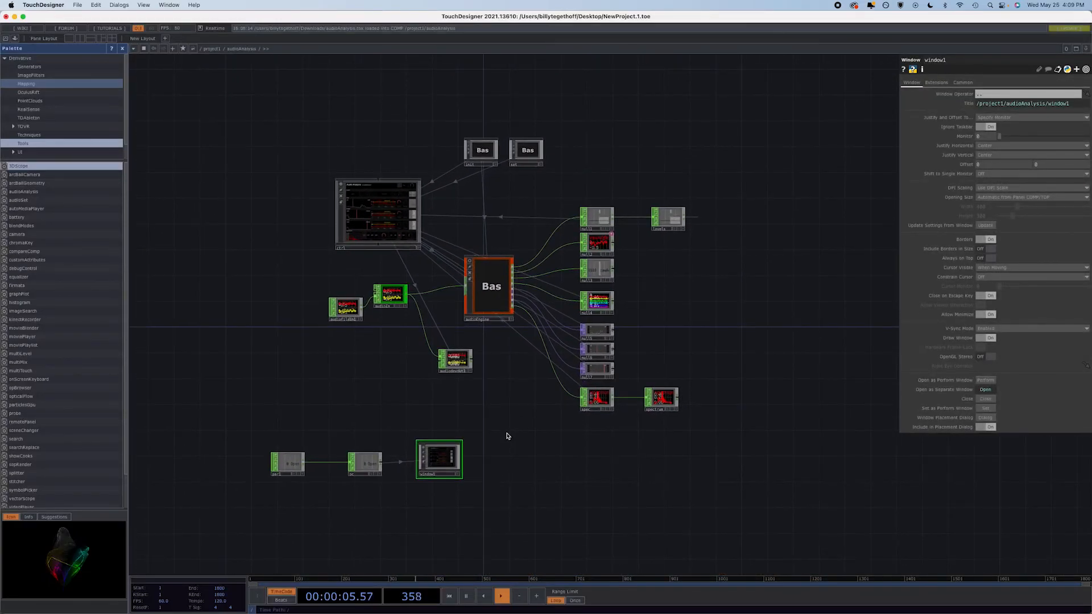
{"action": "scroll", "coordinate": [508, 436], "scroll_direction": "up", "scroll_amount": 5}
{"action": "left_click_drag", "start_coordinate": [508, 437], "coordinate": [510, 534]}
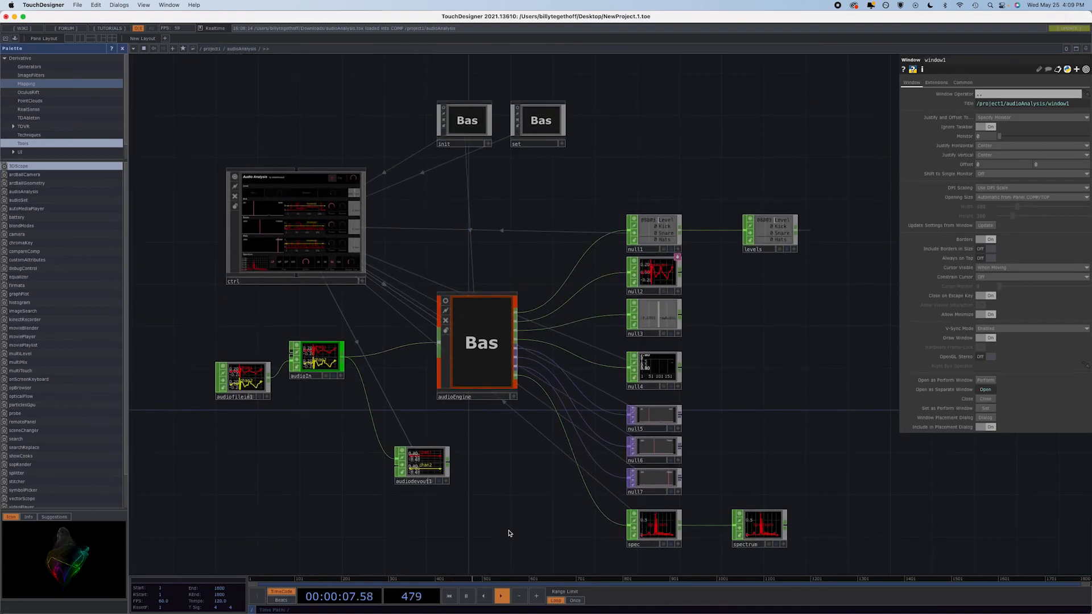
{"action": "left_click", "coordinate": [483, 363]}
{"action": "key", "text": "i"}
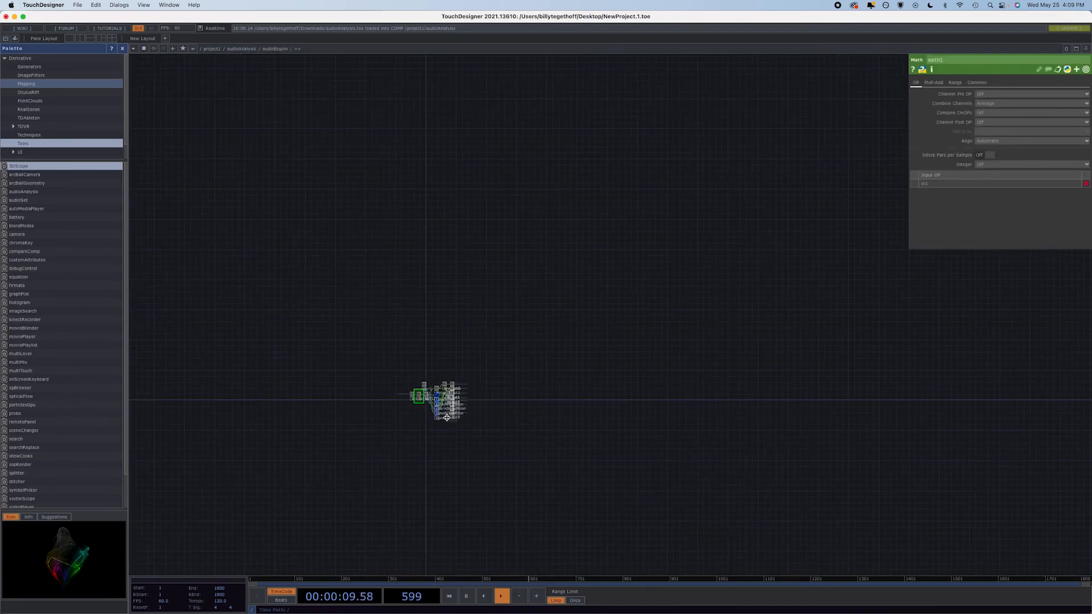
{"action": "scroll", "coordinate": [446, 412], "scroll_direction": "up", "scroll_amount": 10}
{"action": "left_click_drag", "start_coordinate": [458, 477], "coordinate": [641, 463]}
{"action": "left_click_drag", "start_coordinate": [456, 379], "coordinate": [495, 429]}
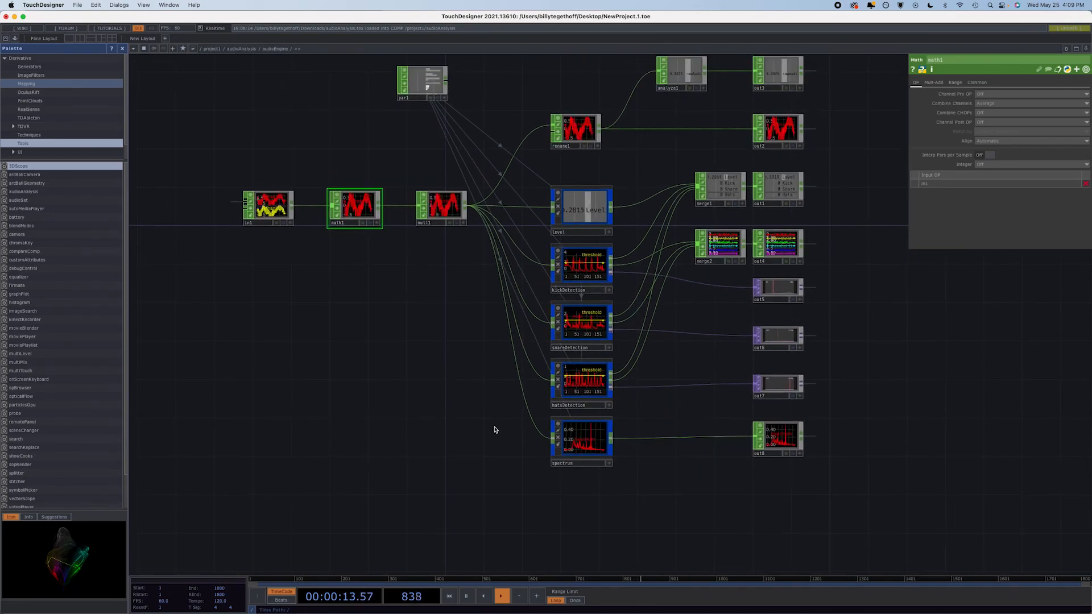
{"action": "left_click", "coordinate": [578, 216]}
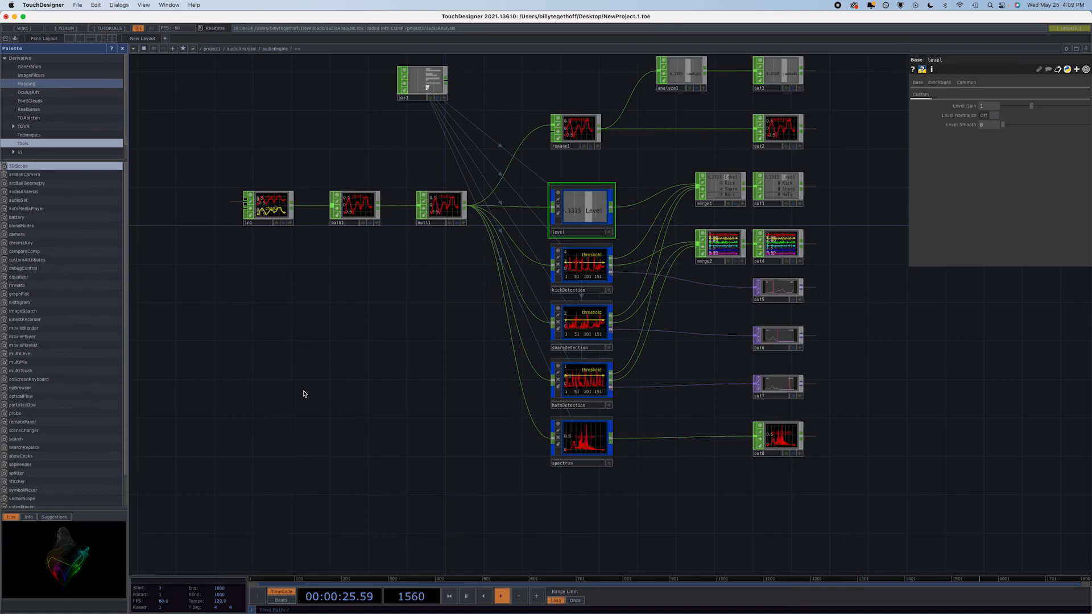
Step: Go back out to the audioAnalysis network, inspect the audio input feeding the audioEngine, and return to the project level
{"action": "scroll", "coordinate": [303, 394], "scroll_direction": "down", "scroll_amount": 10}
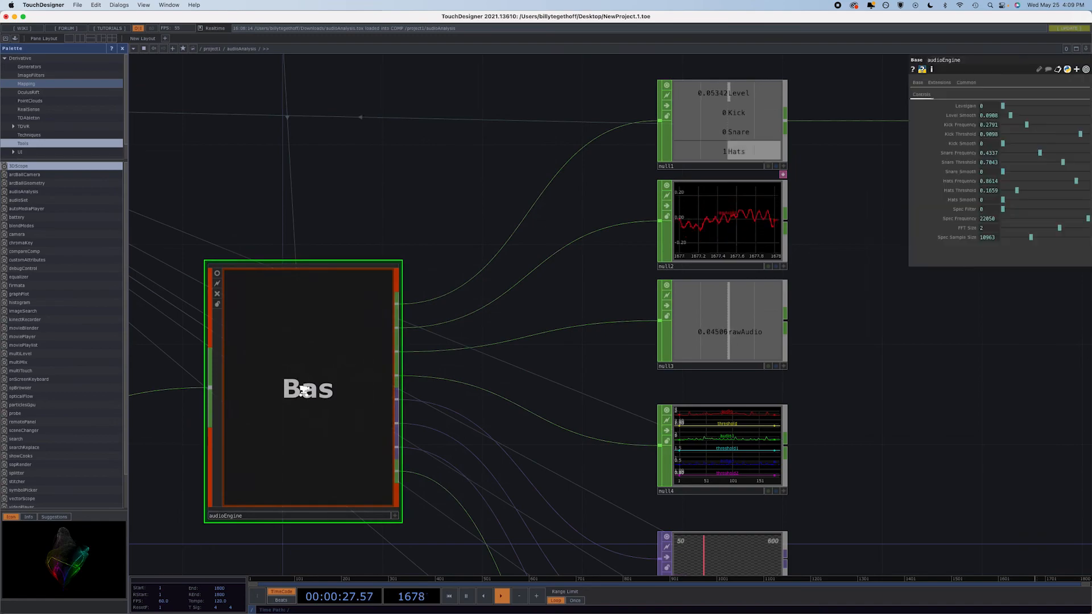
{"action": "scroll", "coordinate": [304, 390], "scroll_direction": "down", "scroll_amount": 10}
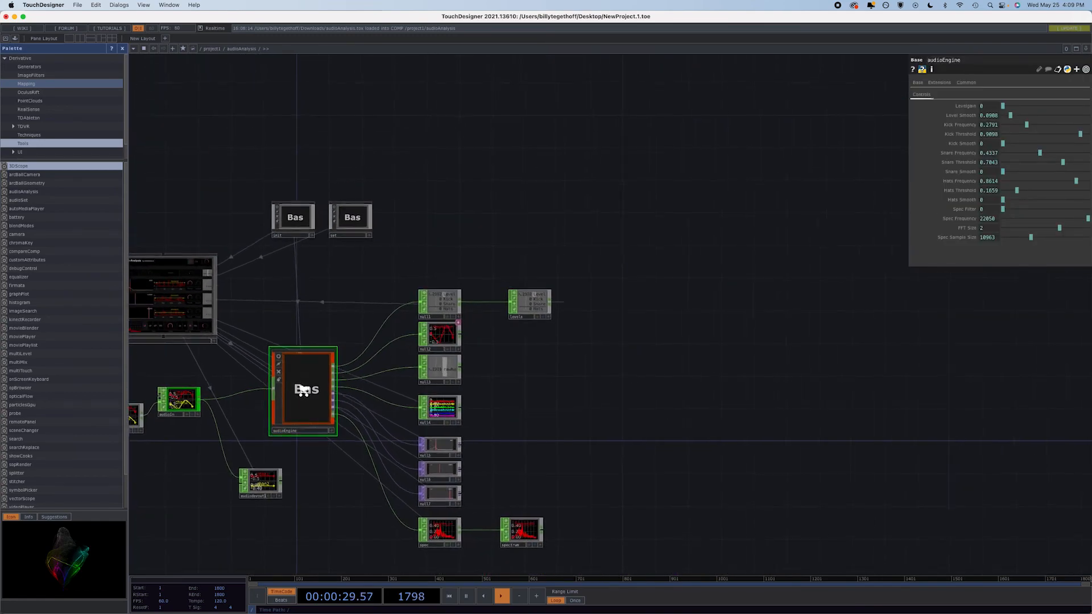
{"action": "left_click_drag", "start_coordinate": [248, 423], "coordinate": [398, 427]}
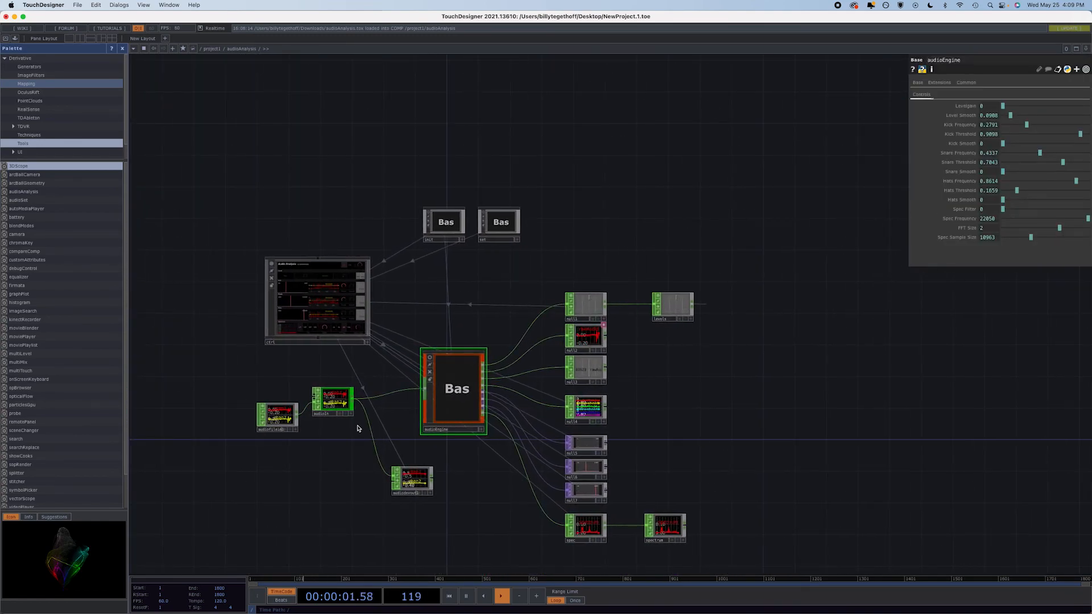
{"action": "scroll", "coordinate": [335, 429], "scroll_direction": "up", "scroll_amount": 10}
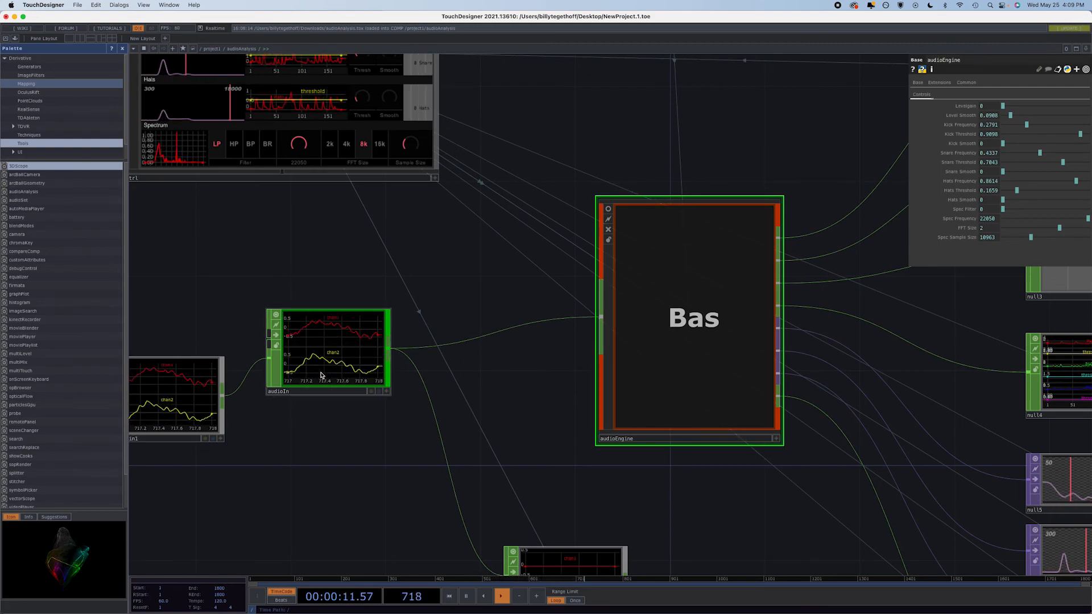
{"action": "scroll", "coordinate": [321, 375], "scroll_direction": "down", "scroll_amount": 10}
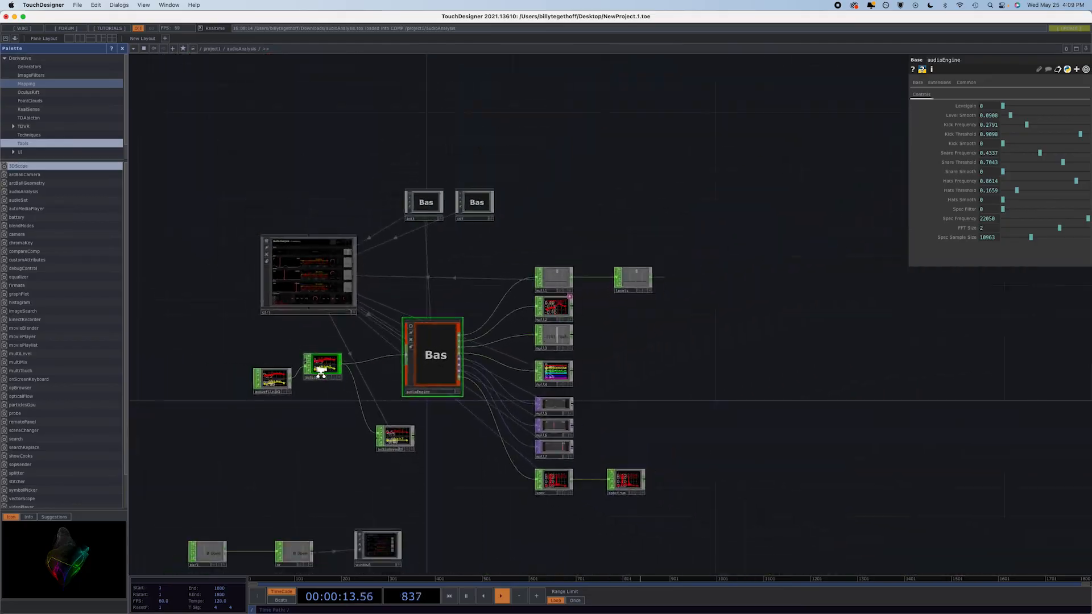
{"action": "scroll", "coordinate": [321, 375], "scroll_direction": "down", "scroll_amount": 3}
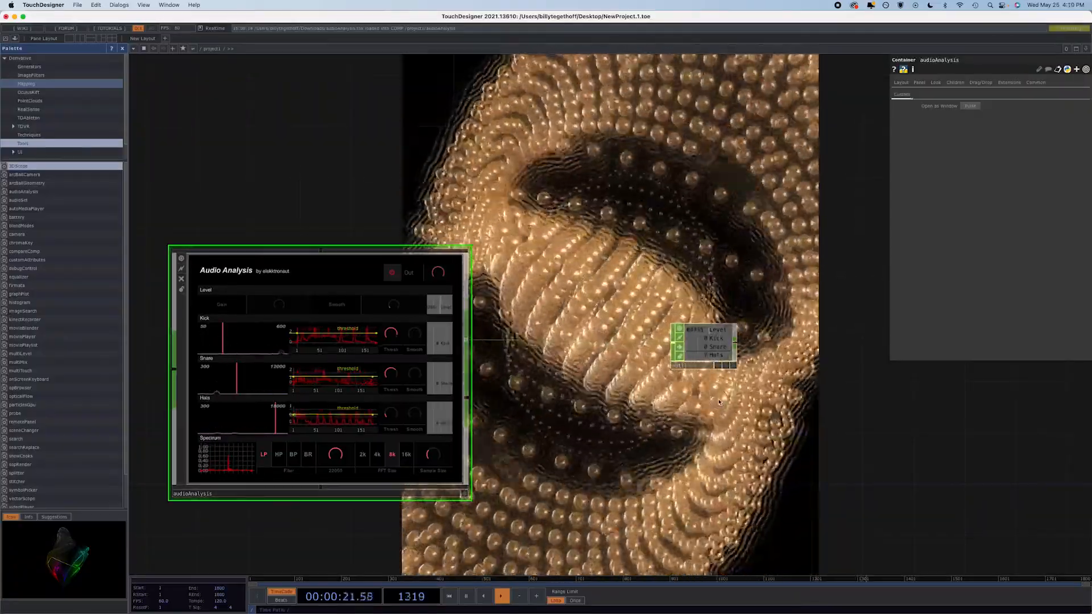
Step: Link the Feedback TOP's Reset parameter to the Snare channel of the audio analysis Null CHOP
{"action": "scroll", "coordinate": [646, 323], "scroll_direction": "down", "scroll_amount": 3}
{"action": "left_click_drag", "start_coordinate": [646, 324], "coordinate": [636, 307]}
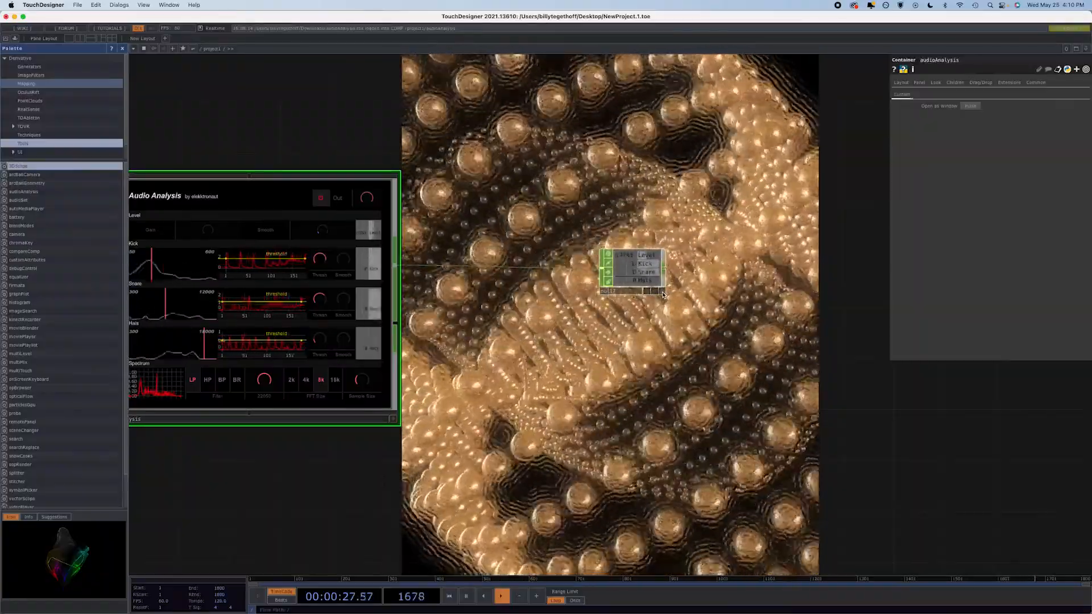
{"action": "left_click_drag", "start_coordinate": [624, 350], "coordinate": [629, 240]}
{"action": "scroll", "coordinate": [629, 240], "scroll_direction": "down", "scroll_amount": 4}
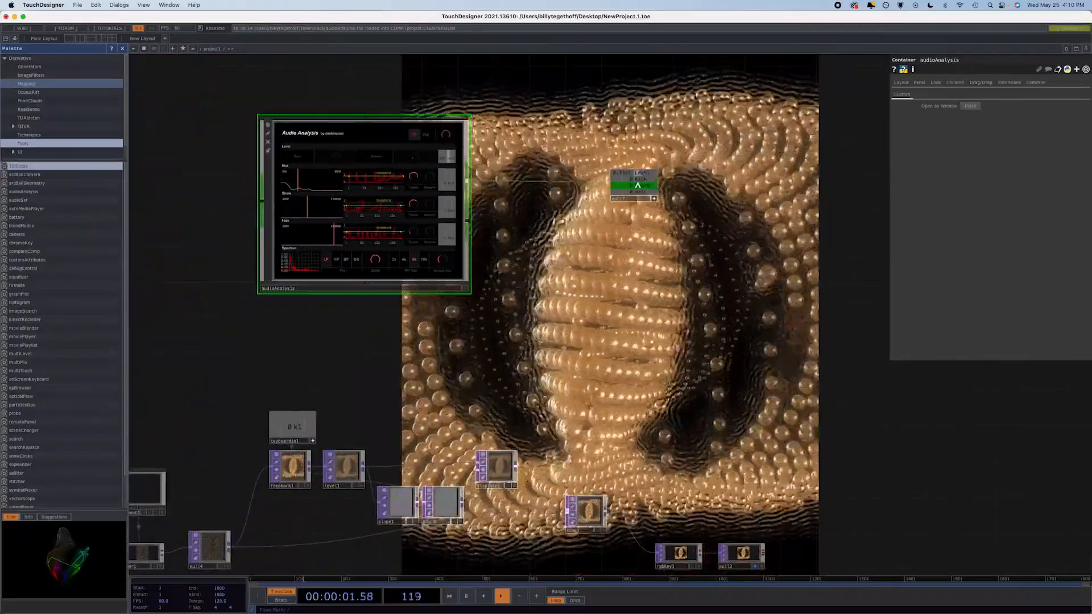
{"action": "left_click_drag", "start_coordinate": [638, 182], "coordinate": [313, 437]}
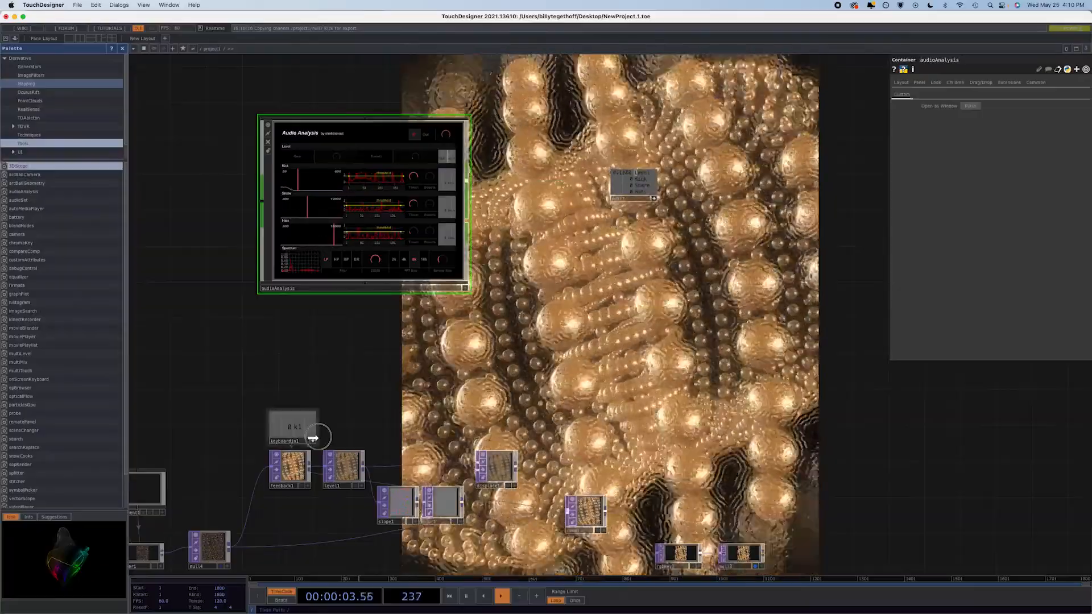
{"action": "left_click", "coordinate": [295, 465]}
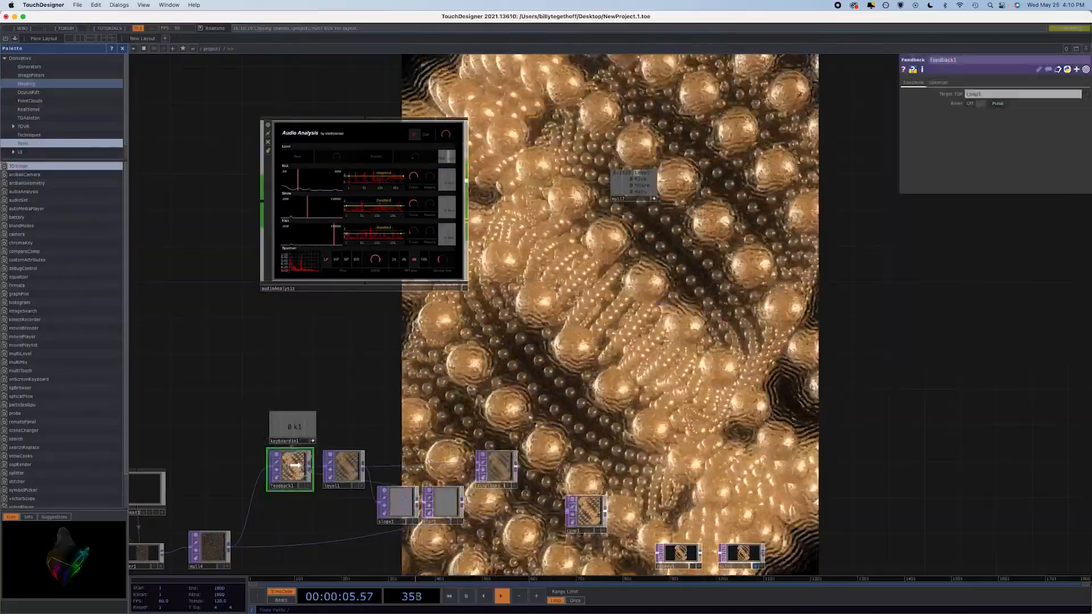
{"action": "left_click_drag", "start_coordinate": [380, 407], "coordinate": [1000, 103]}
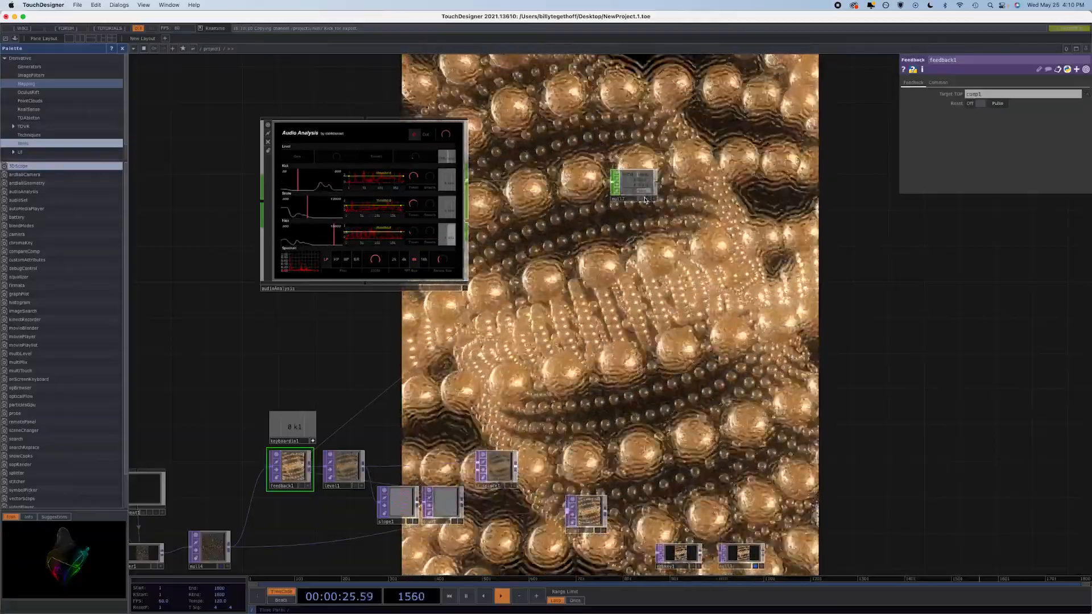
Step: Add a Select CHOP after the audio analysis Null and set its Channel Names to Snare
{"action": "left_click_drag", "start_coordinate": [659, 229], "coordinate": [555, 248]}
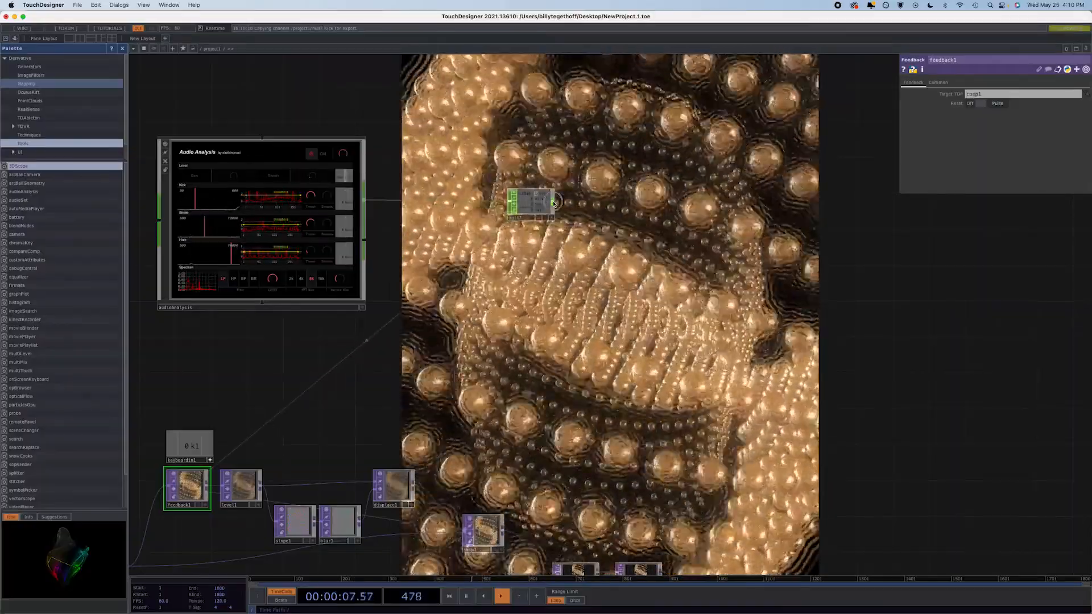
{"action": "left_click", "coordinate": [591, 204]}
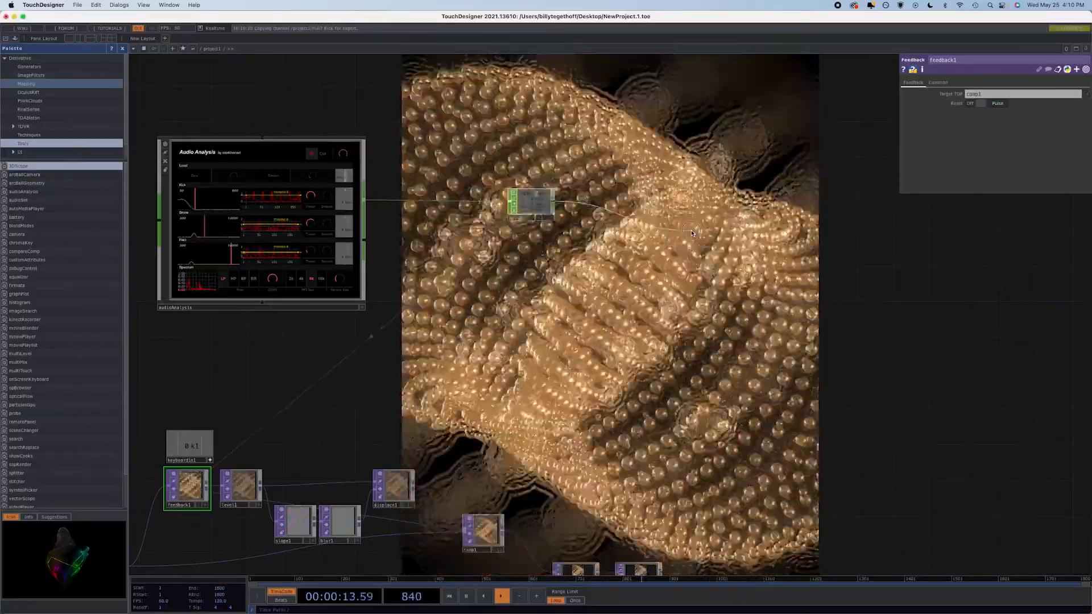
{"action": "left_click", "coordinate": [610, 199]}
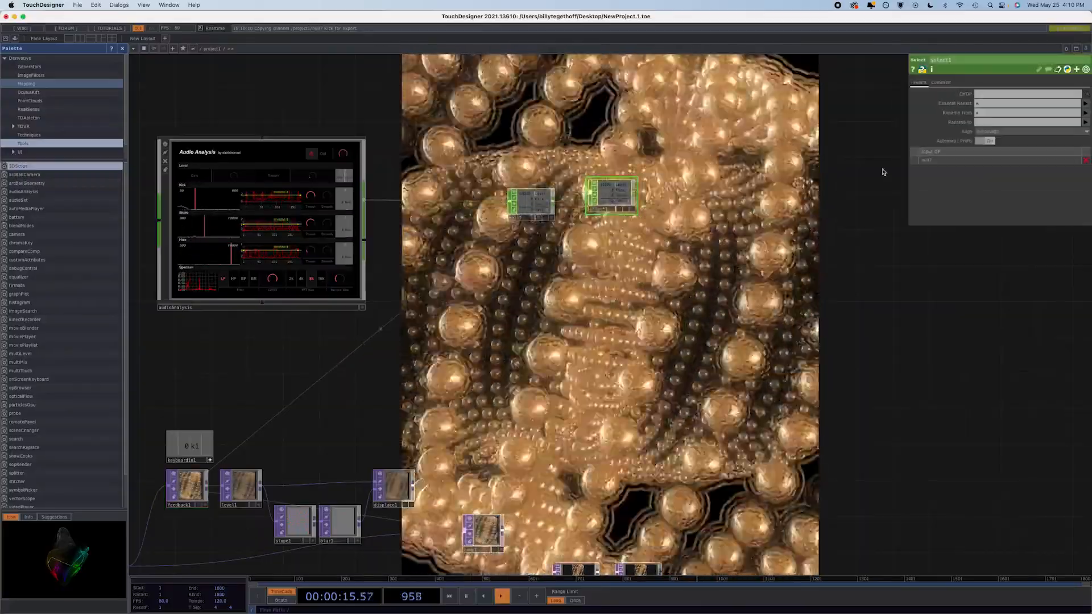
{"action": "left_click", "coordinate": [982, 105]}
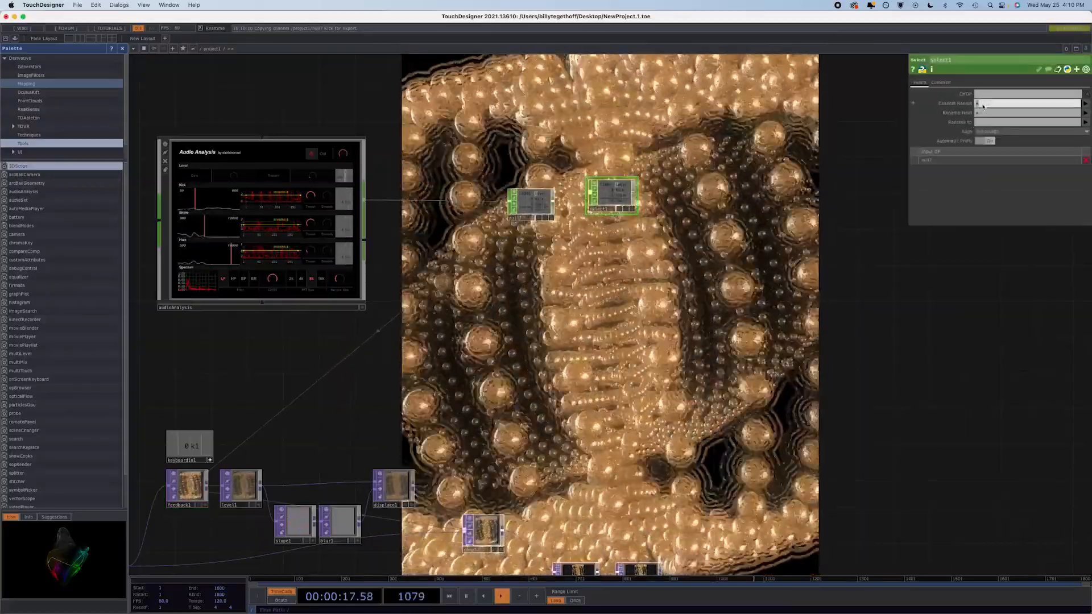
{"action": "type", "text": "Snare"}
{"action": "key", "text": "Return"}
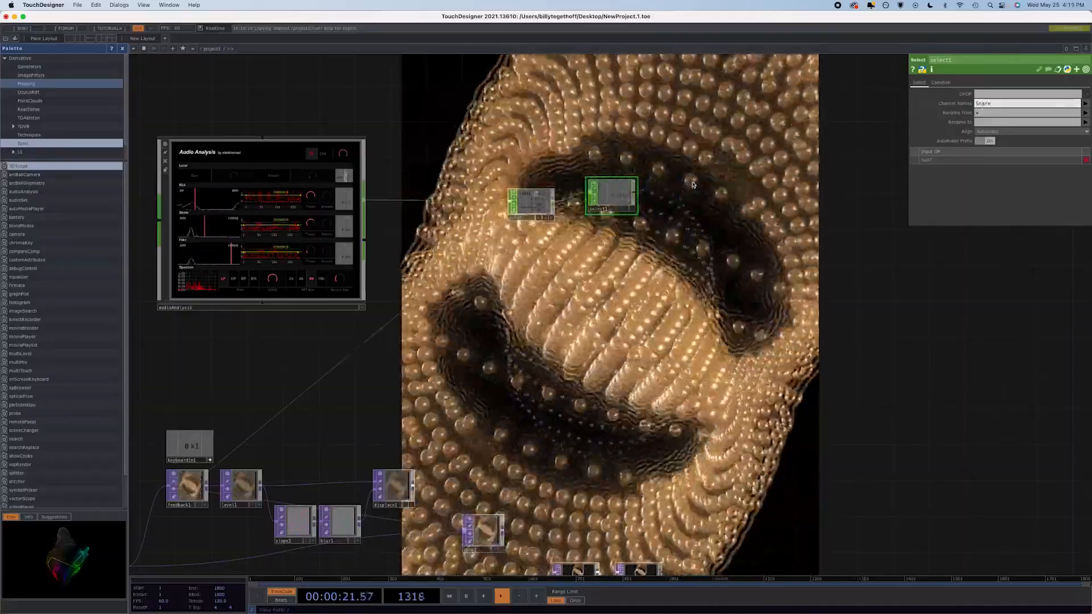
Step: Add a Math CHOP after the snare Select CHOP and set its To Range to 1 and 15
{"action": "left_click", "coordinate": [636, 196]}
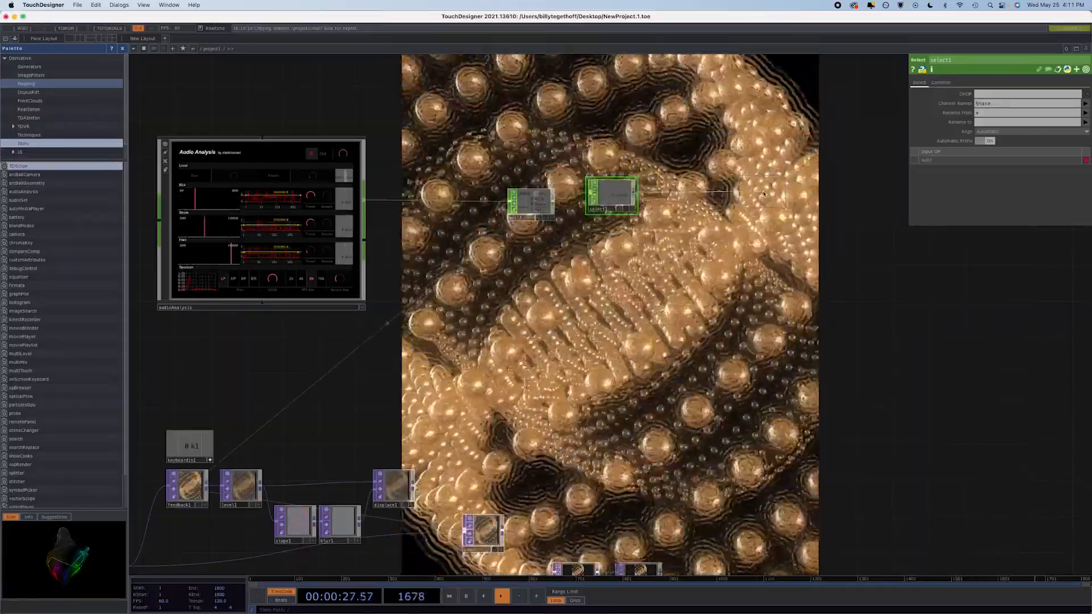
{"action": "left_click", "coordinate": [764, 194]}
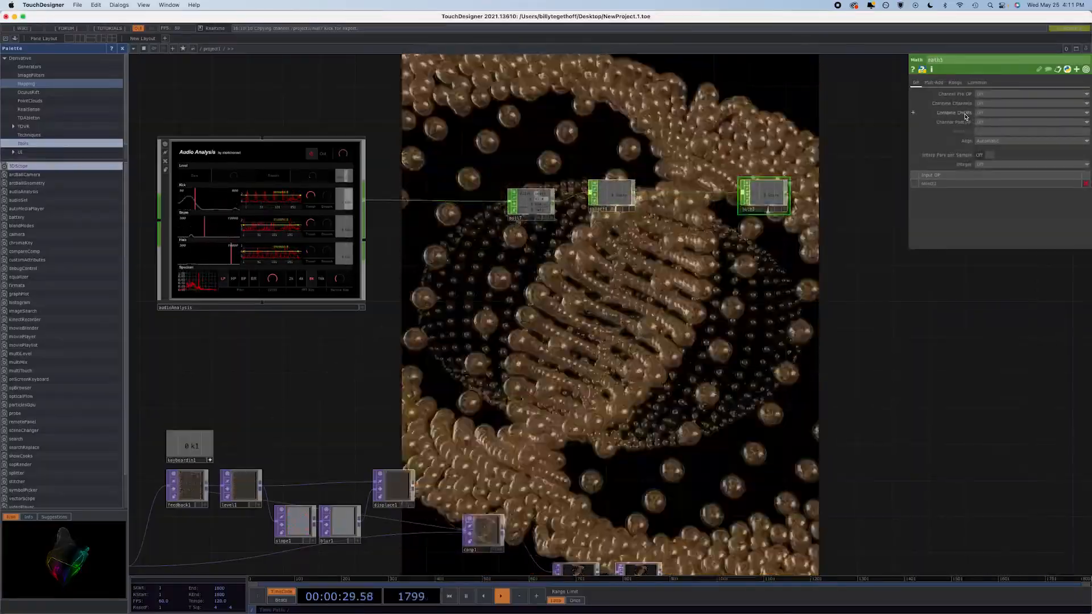
{"action": "left_click", "coordinate": [955, 83]}
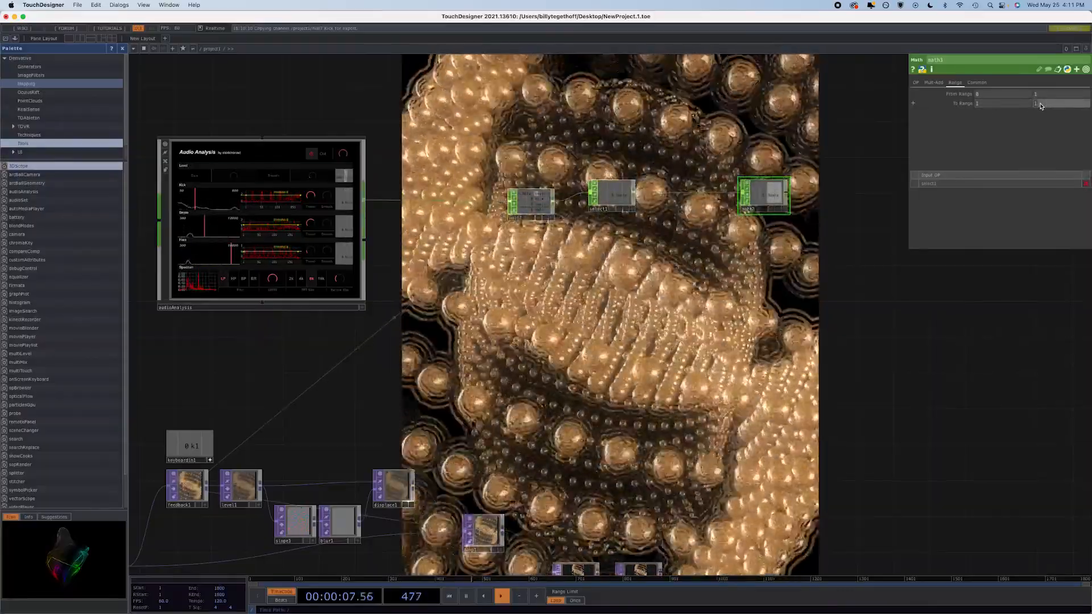
{"action": "left_click", "coordinate": [1040, 104]}
{"action": "type", "text": "15"}
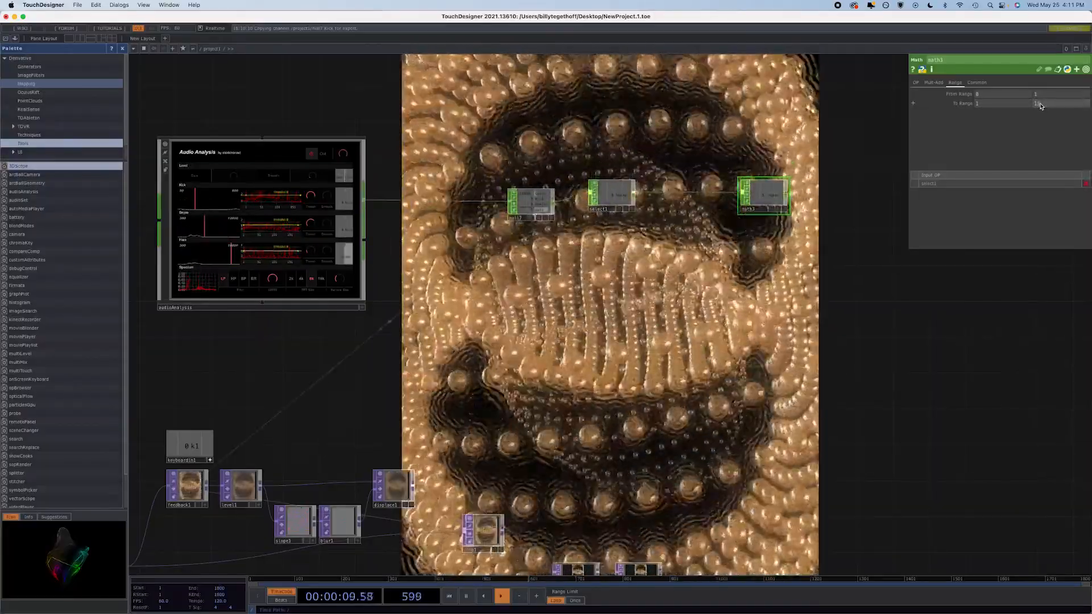
{"action": "key", "text": "Return"}
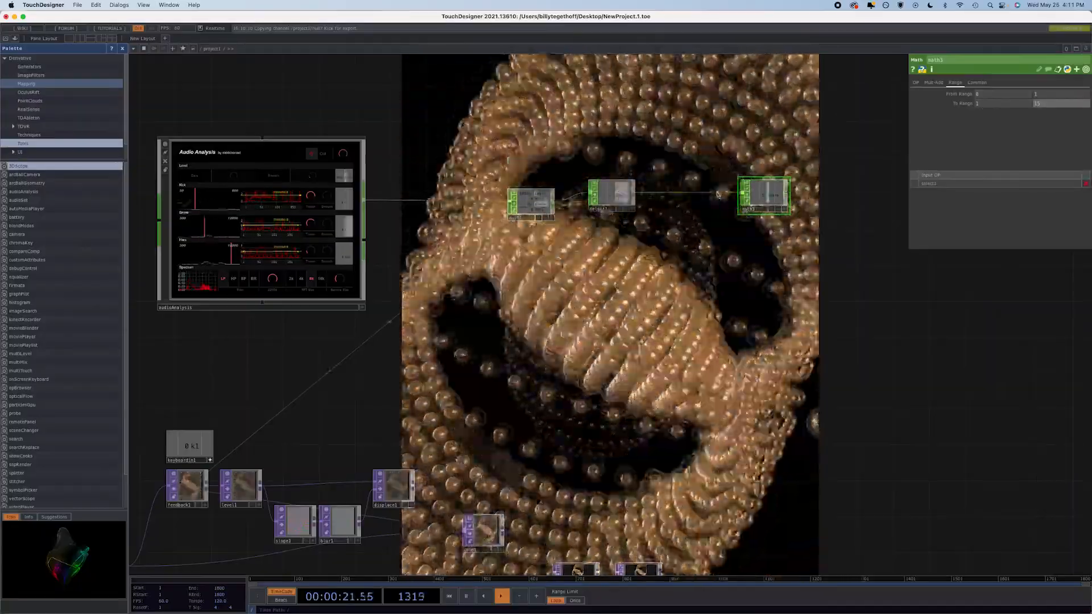
Step: Insert a Lag CHOP between the snare Select CHOP and the Math CHOP
{"action": "right_click", "coordinate": [675, 193]}
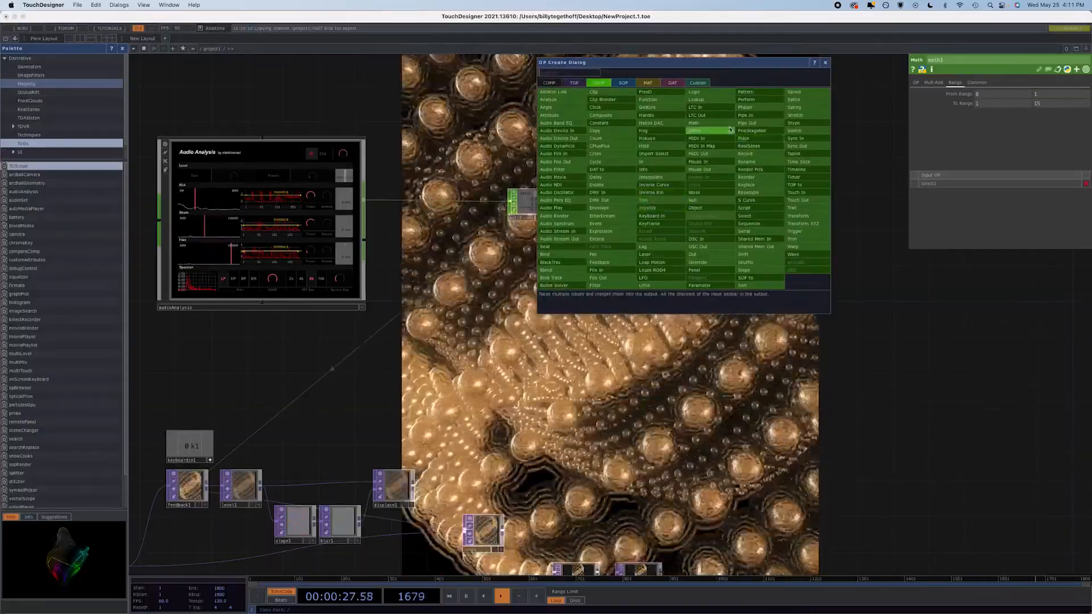
{"action": "left_click", "coordinate": [653, 248]}
{"action": "left_click", "coordinate": [681, 196]}
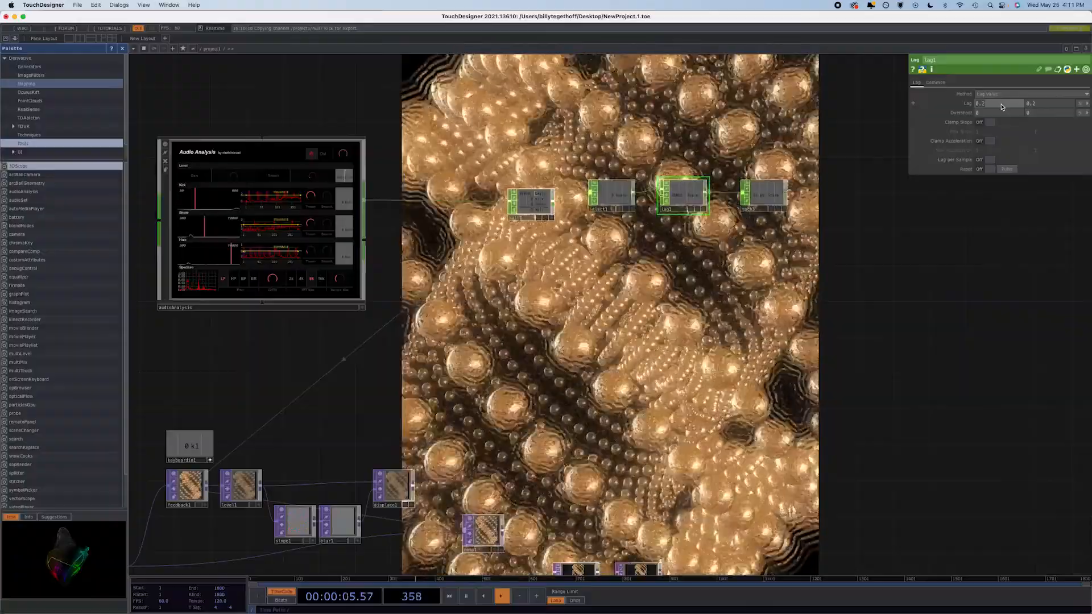
Step: Set the Lag CHOP's two Lag values to 0 and 0.5
{"action": "type", "text": "0"}
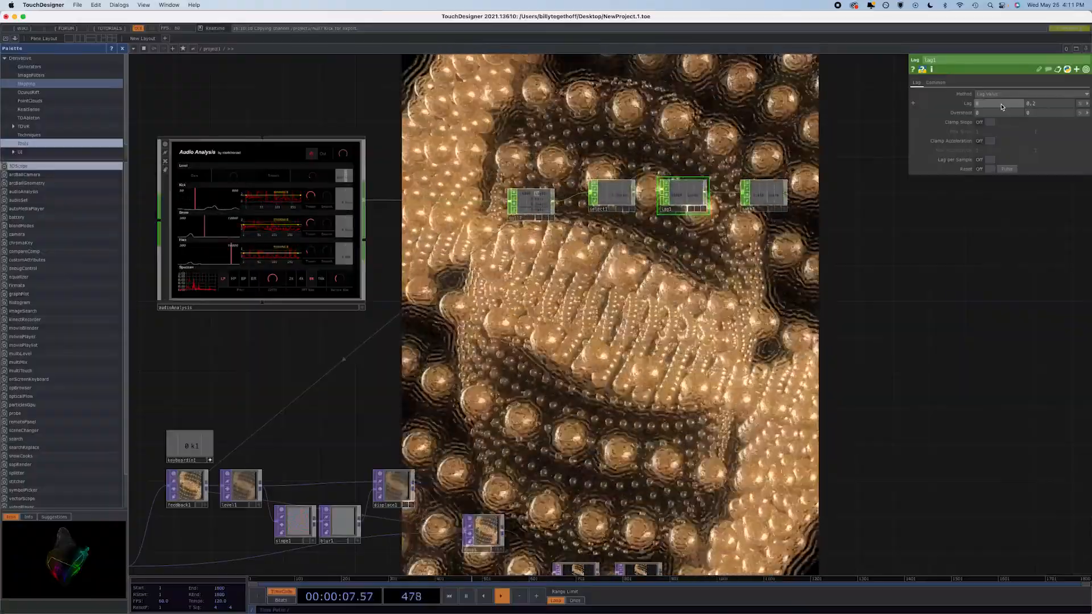
{"action": "left_click", "coordinate": [1051, 105]}
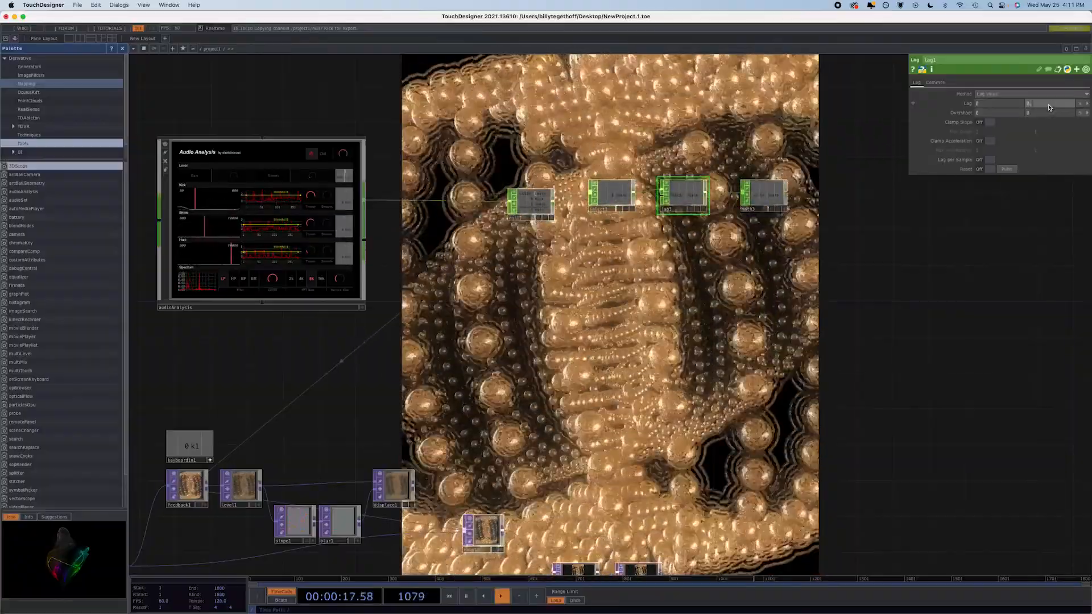
{"action": "left_click", "coordinate": [1050, 108]}
{"action": "type", "text": "0.5"}
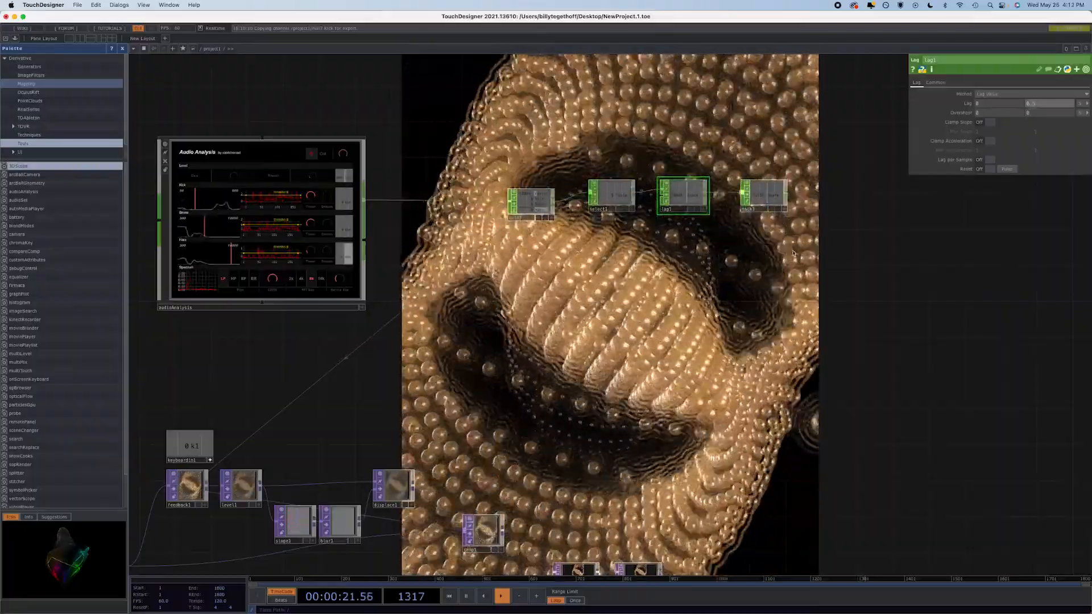
Step: Add a Null CHOP at the end of the snare chain, after the Math CHOP
{"action": "scroll", "coordinate": [785, 251], "scroll_direction": "down", "scroll_amount": 3}
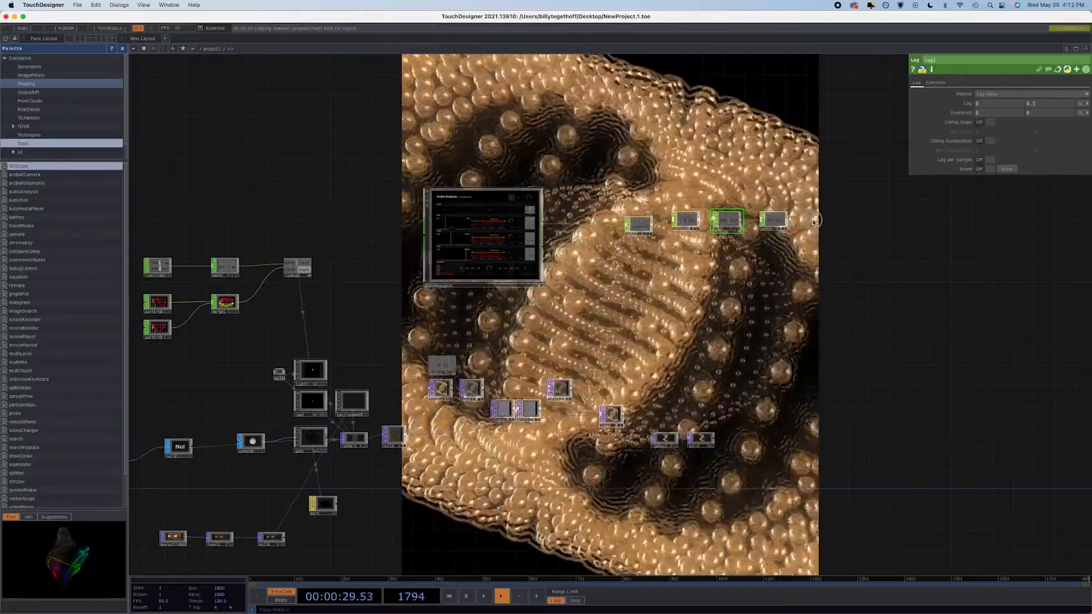
{"action": "key", "text": "Tab"}
{"action": "left_click", "coordinate": [821, 234]}
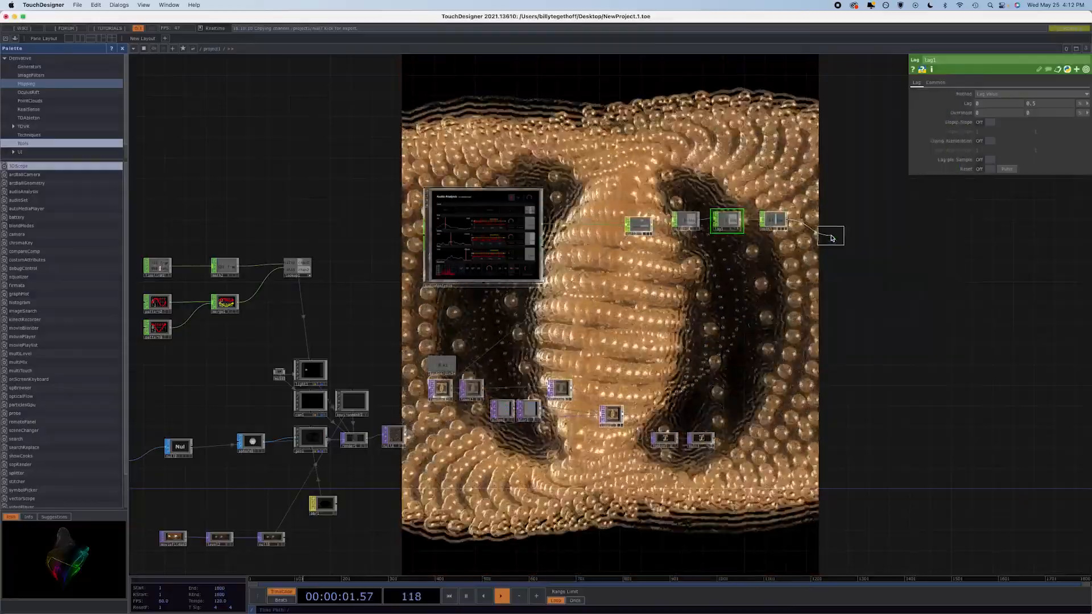
{"action": "left_click", "coordinate": [827, 222]}
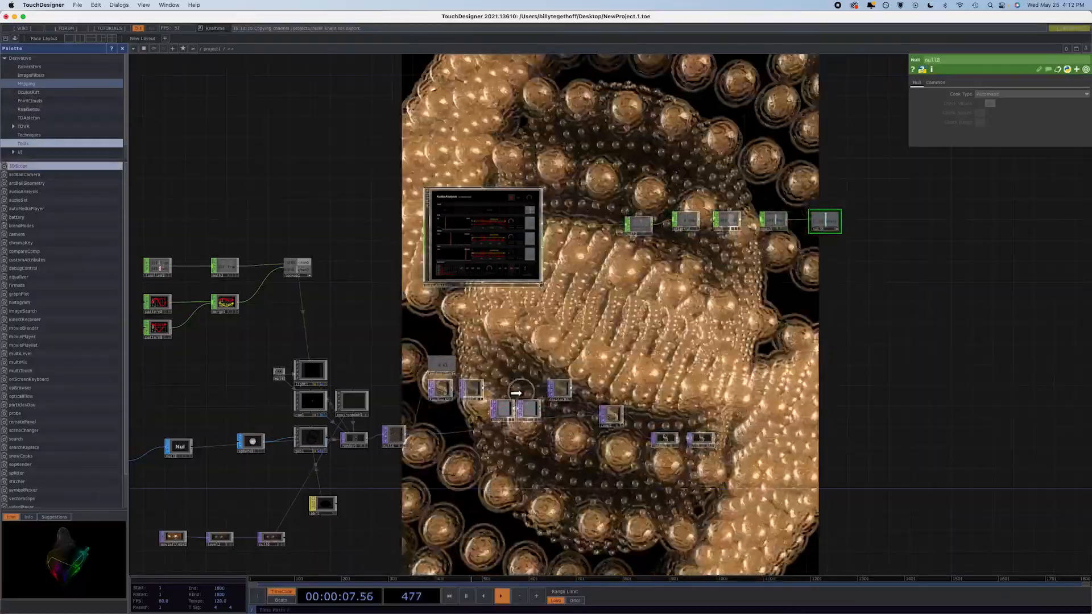
Step: Link the Blur TOP's Pre-Shrink parameter to the Snare channel of the Null CHOP ending the snare chain
{"action": "left_click", "coordinate": [532, 410]}
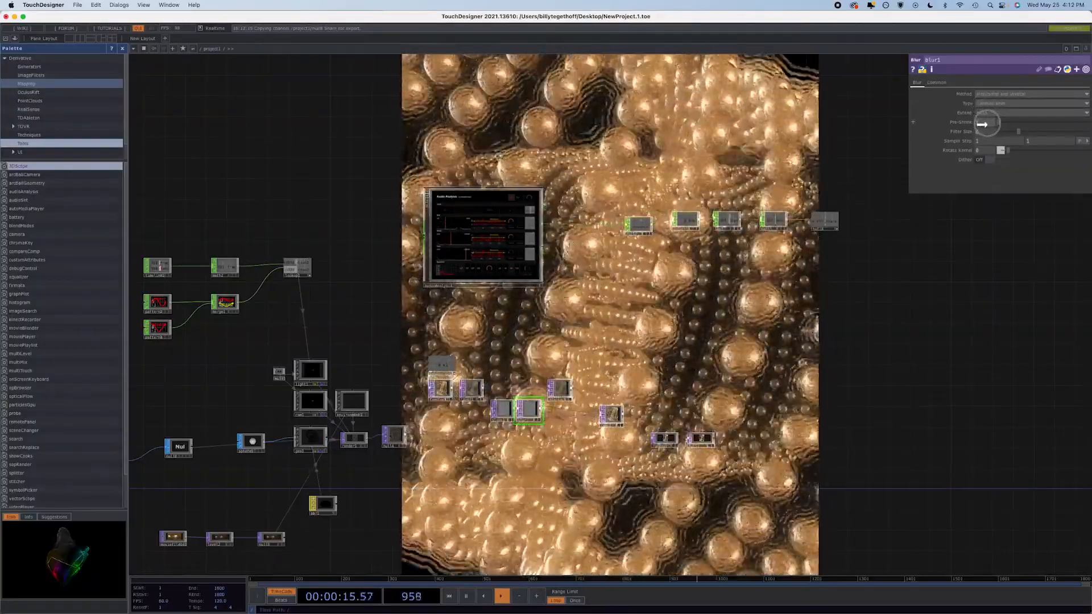
{"action": "left_click_drag", "start_coordinate": [986, 124], "coordinate": [988, 121]}
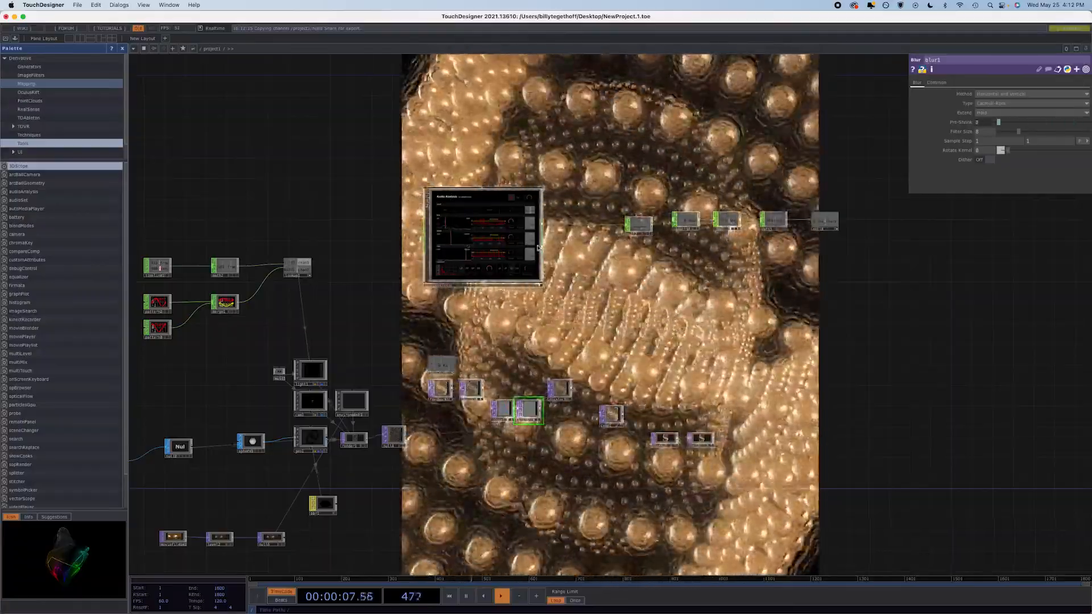
Step: Link the Displace TOP's Displace Weight to the Level channel of the audio analysis Null CHOP
{"action": "scroll", "coordinate": [537, 239], "scroll_direction": "up", "scroll_amount": 3}
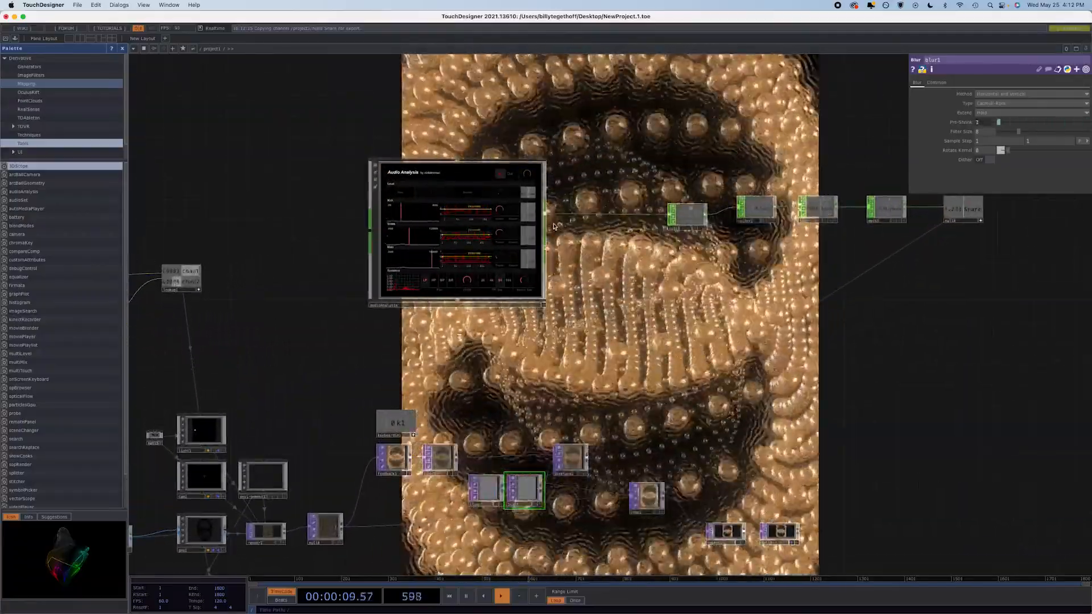
{"action": "scroll", "coordinate": [668, 272], "scroll_direction": "up", "scroll_amount": 3}
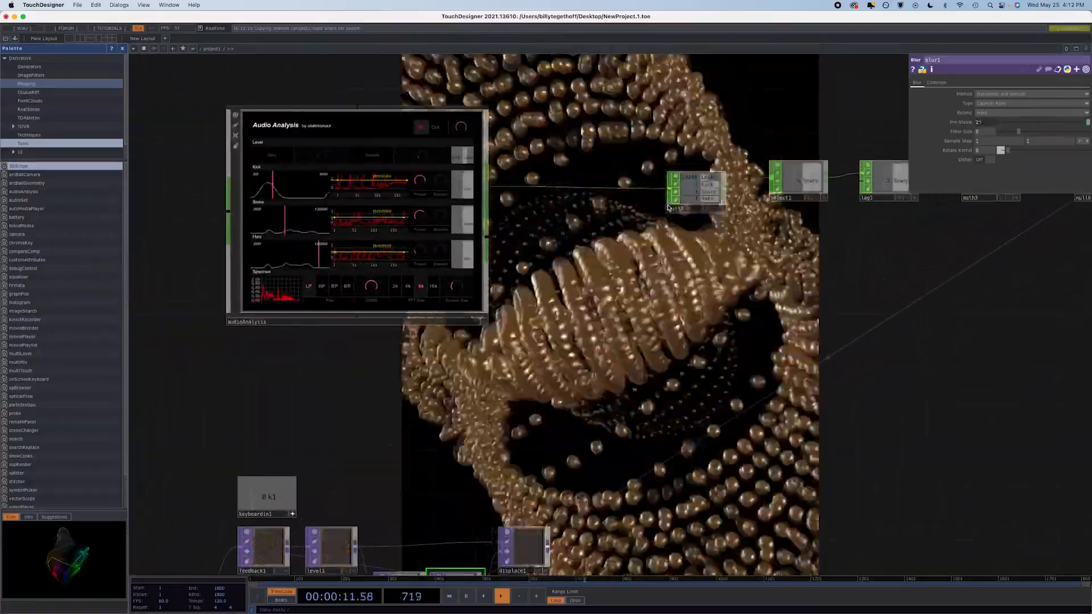
{"action": "left_click", "coordinate": [698, 182]}
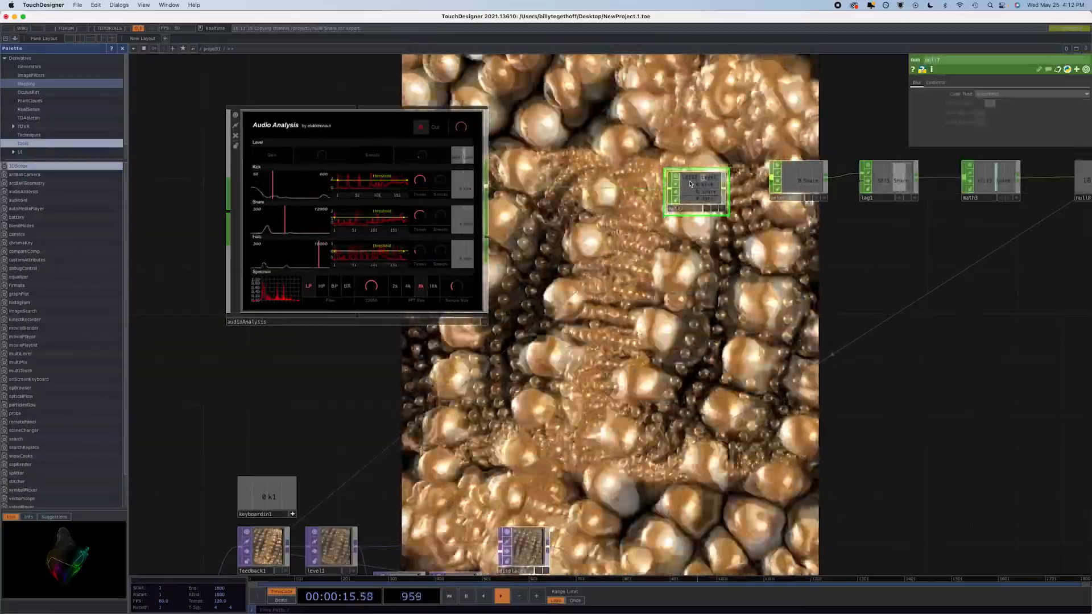
{"action": "scroll", "coordinate": [693, 183], "scroll_direction": "up", "scroll_amount": 5}
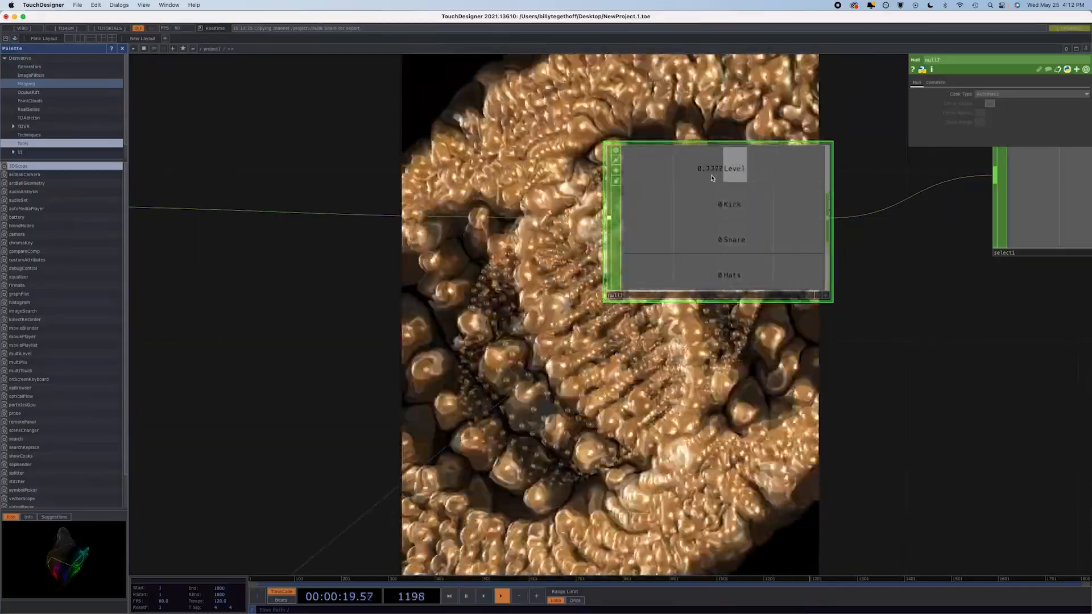
{"action": "scroll", "coordinate": [711, 178], "scroll_direction": "down", "scroll_amount": 6}
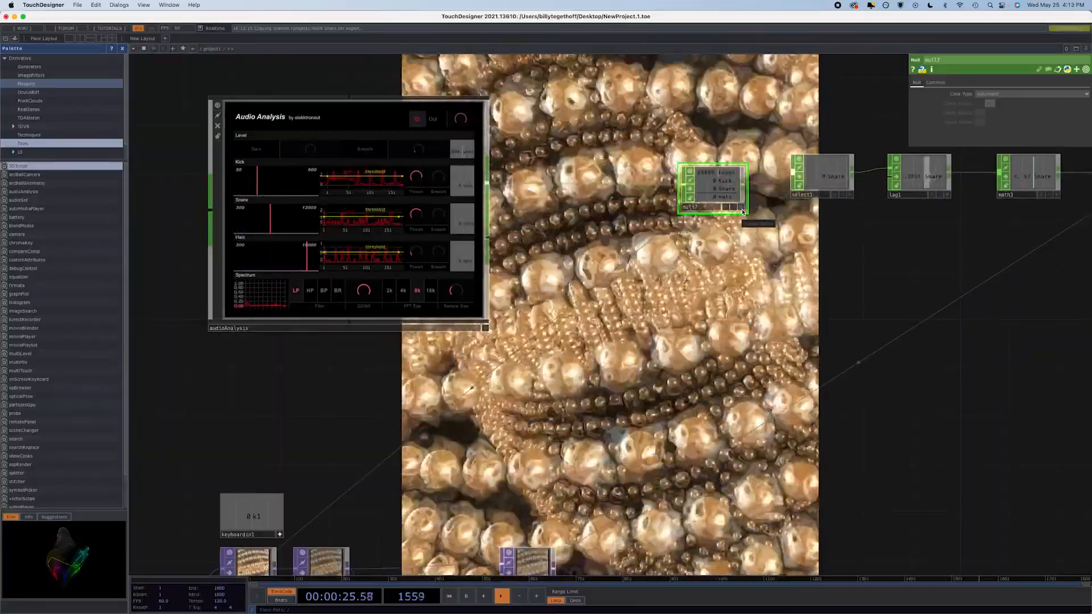
{"action": "scroll", "coordinate": [695, 294], "scroll_direction": "down", "scroll_amount": 5}
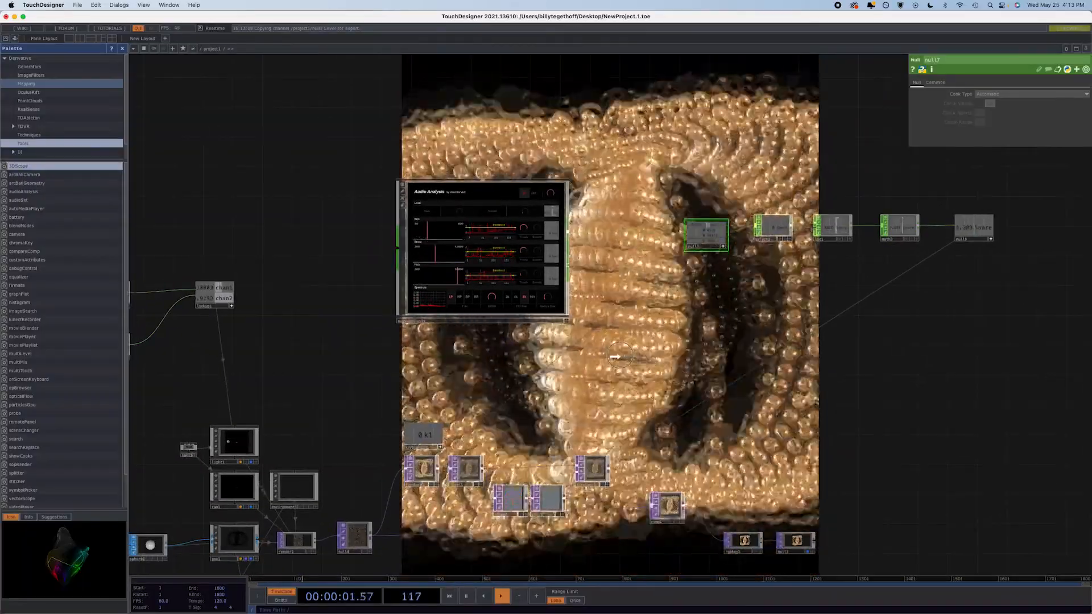
{"action": "left_click", "coordinate": [586, 475]}
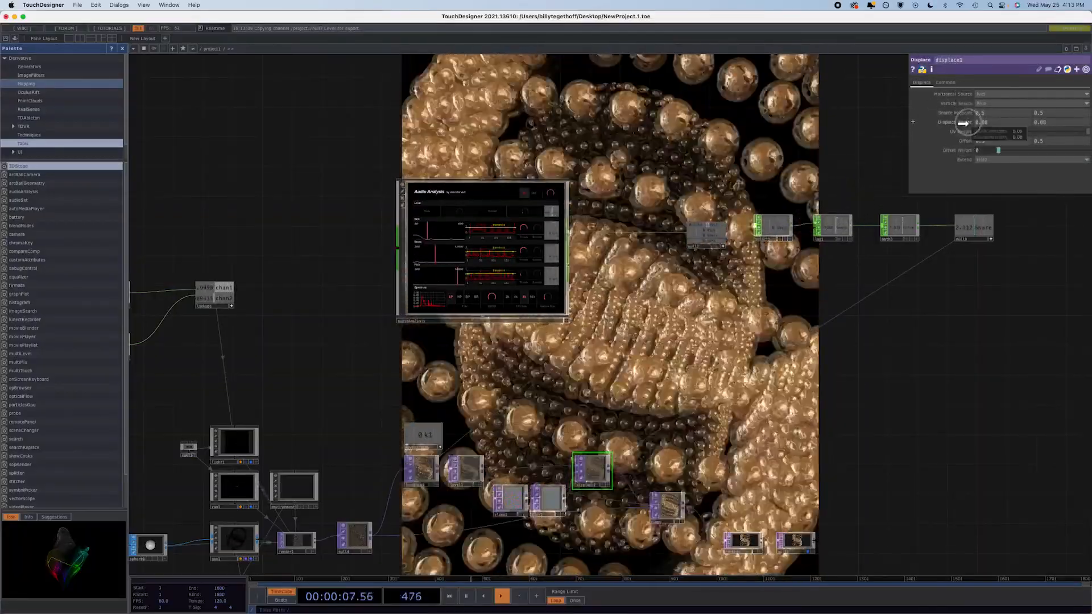
{"action": "left_click_drag", "start_coordinate": [964, 123], "coordinate": [969, 123]}
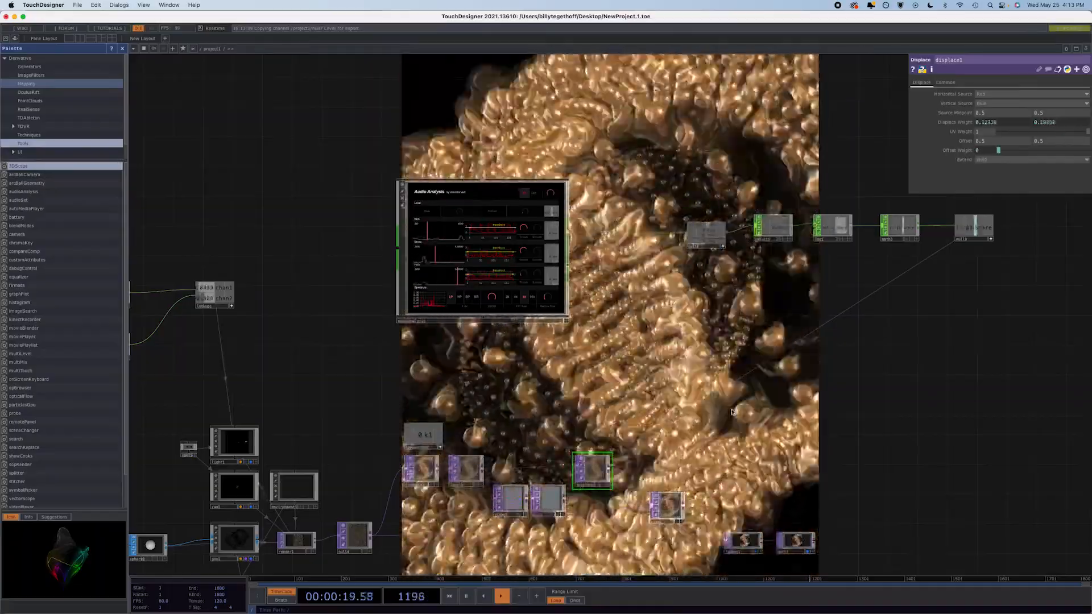
Step: Examine the audio analysis component's controls and the overall node network driving the visual
{"action": "left_click", "coordinate": [524, 197]}
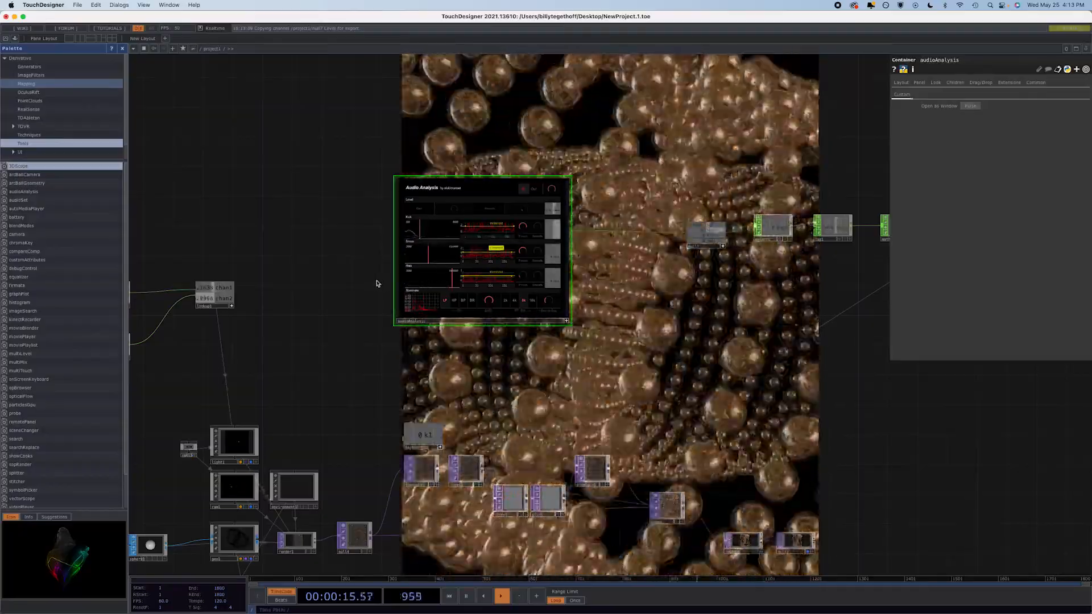
{"action": "scroll", "coordinate": [376, 283], "scroll_direction": "up", "scroll_amount": 5}
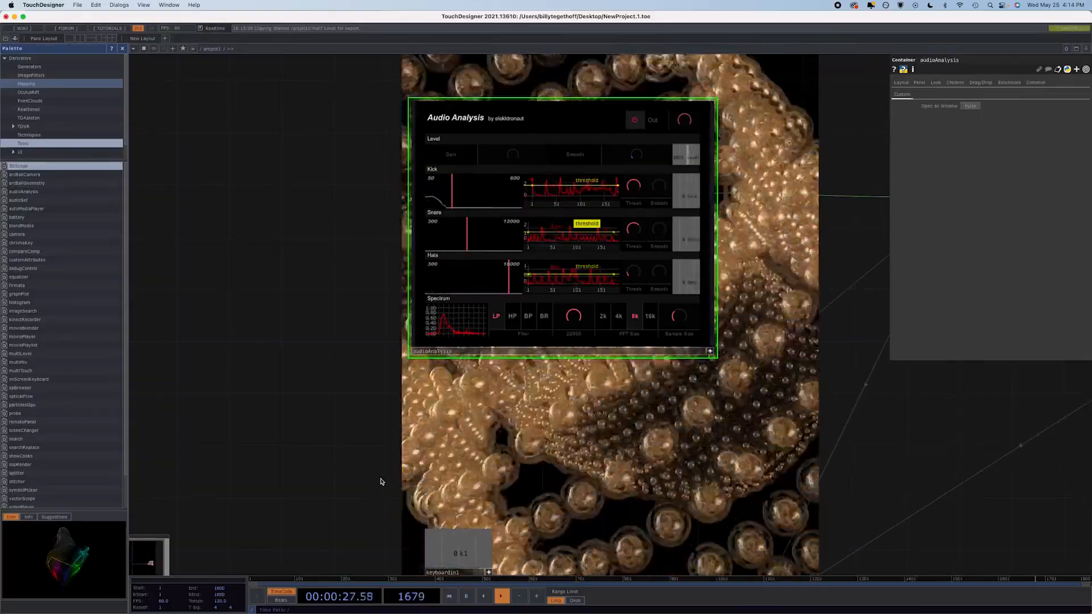
{"action": "scroll", "coordinate": [397, 463], "scroll_direction": "down", "scroll_amount": 4}
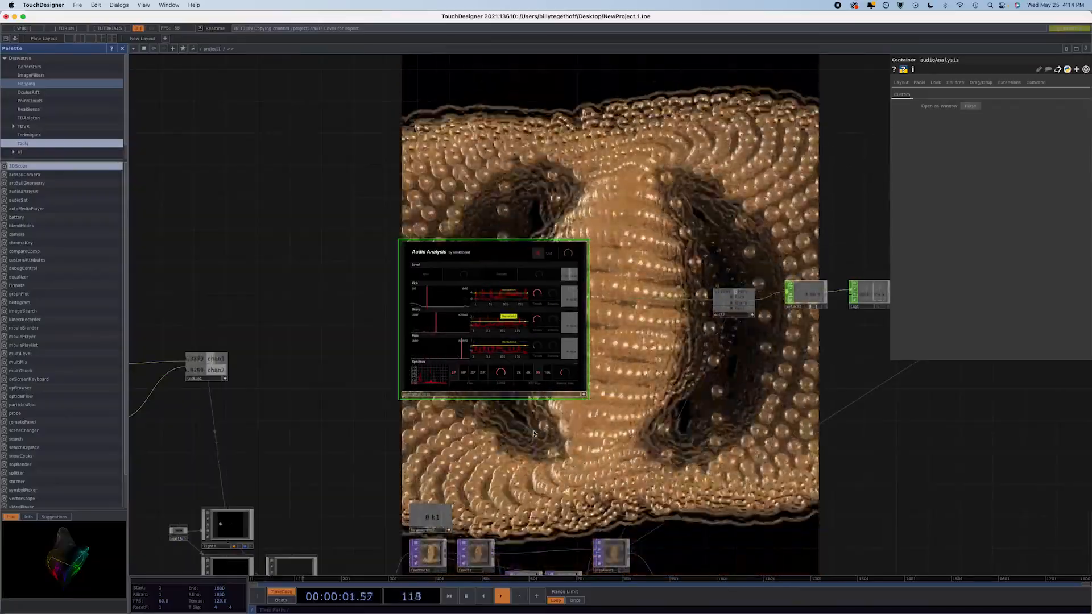
{"action": "scroll", "coordinate": [396, 455], "scroll_direction": "down", "scroll_amount": 5}
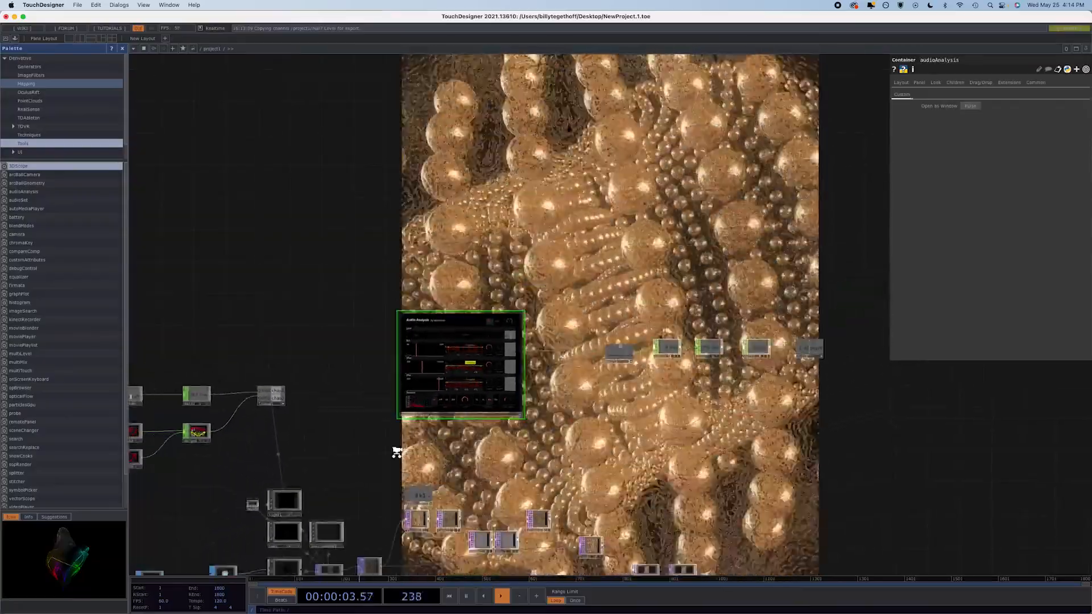
{"action": "left_click_drag", "start_coordinate": [384, 341], "coordinate": [410, 254]}
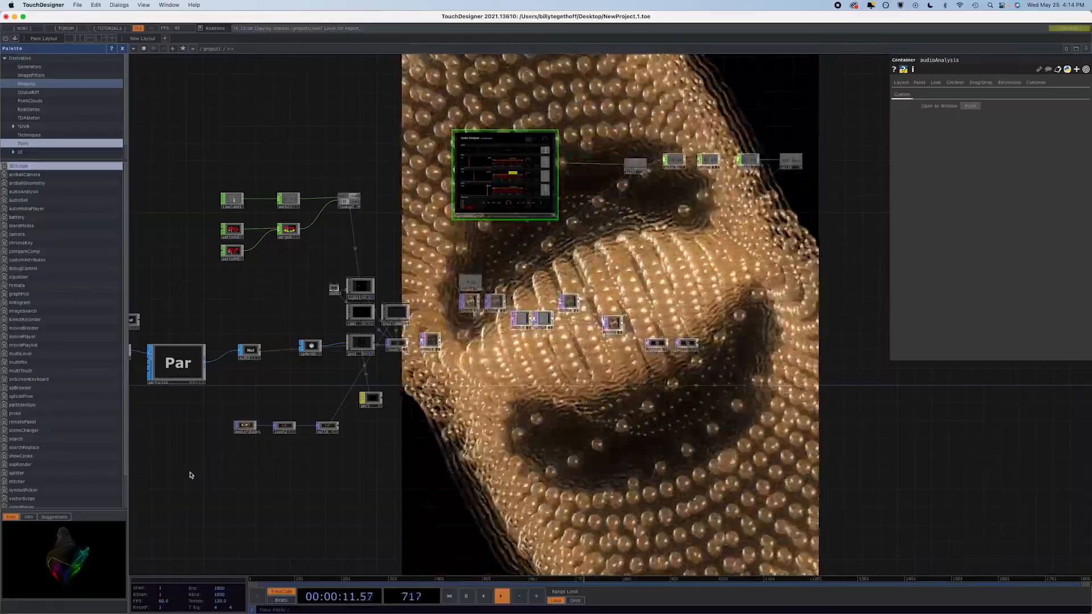
{"action": "left_click_drag", "start_coordinate": [190, 470], "coordinate": [334, 499]}
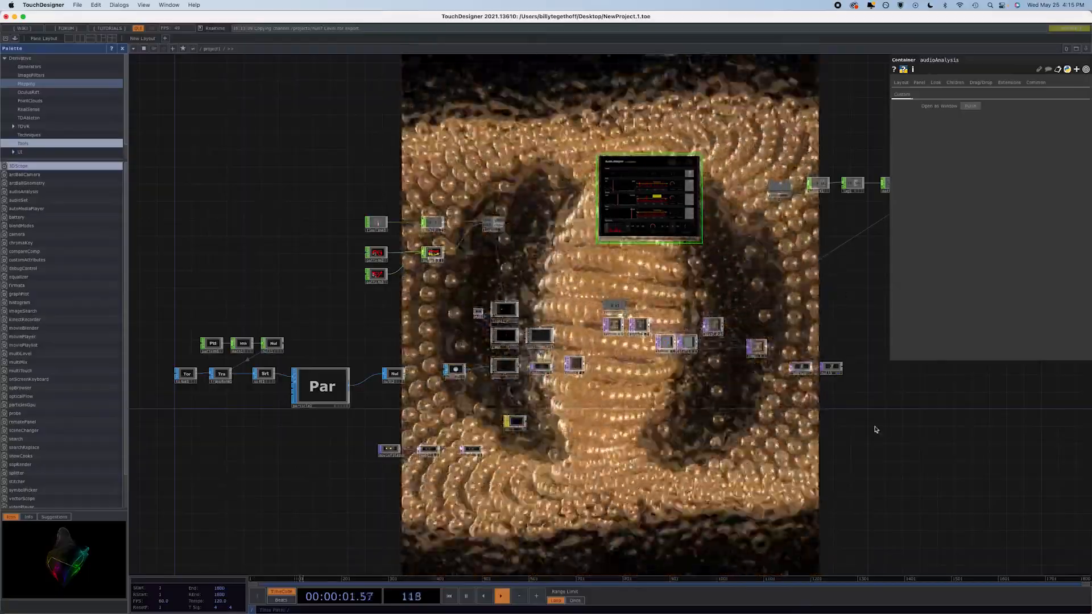
Step: Move the node that follows the Displace TOP slightly lower in the network
{"action": "scroll", "coordinate": [626, 368], "scroll_direction": "up", "scroll_amount": 5}
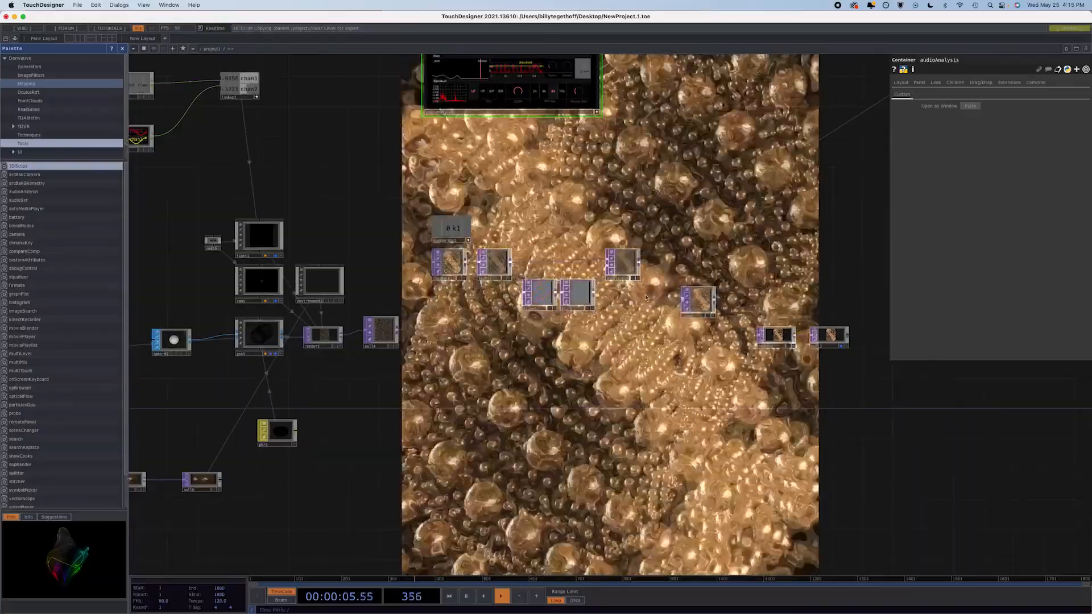
{"action": "left_click_drag", "start_coordinate": [708, 302], "coordinate": [704, 321]}
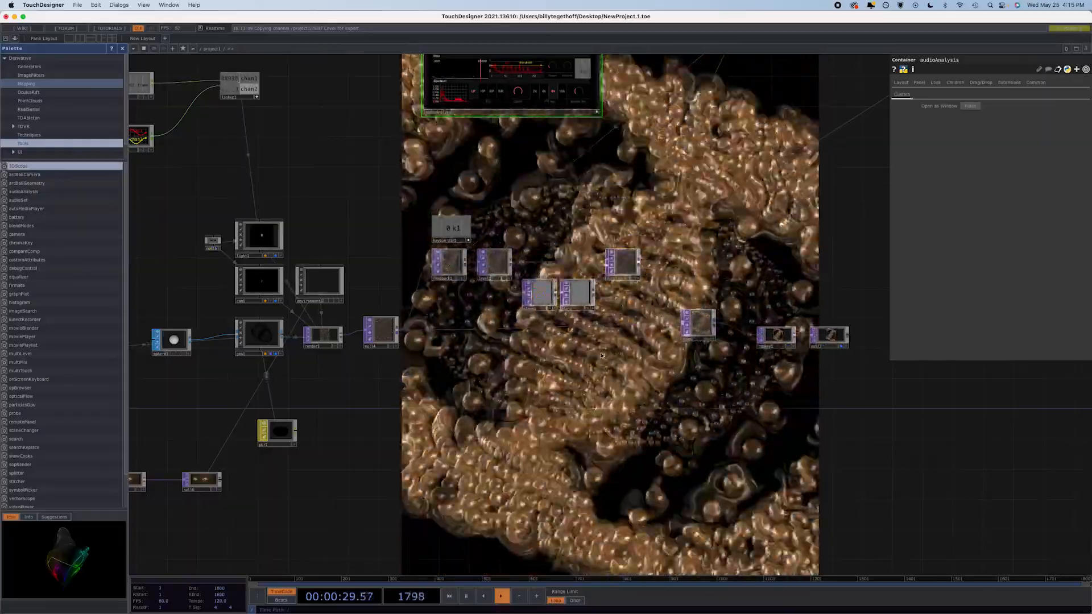
{"action": "scroll", "coordinate": [407, 439], "scroll_direction": "down", "scroll_amount": 1}
{"action": "scroll", "coordinate": [407, 440], "scroll_direction": "down", "scroll_amount": 3}
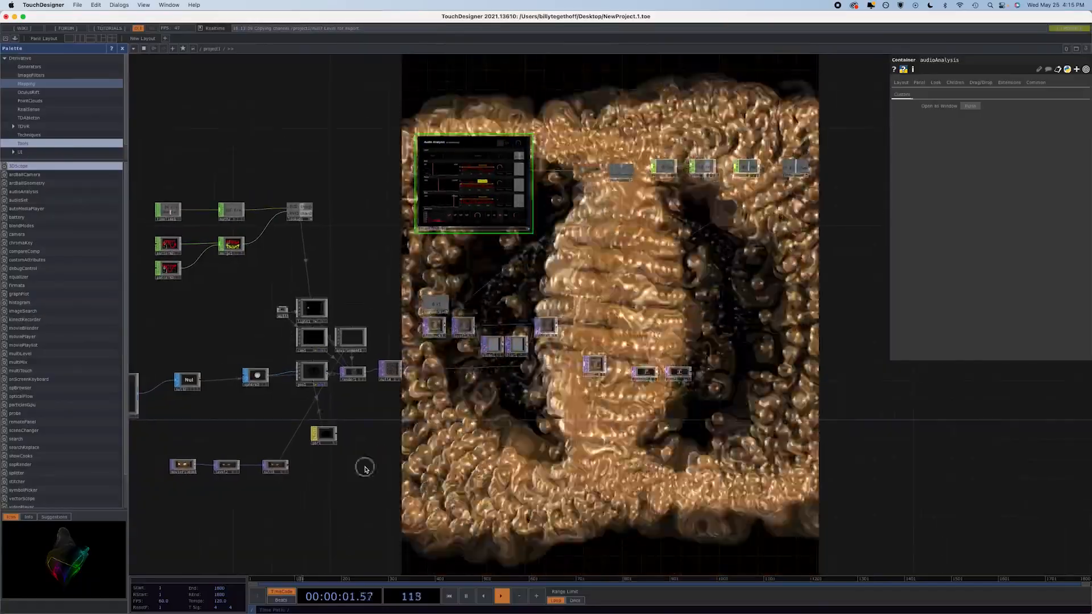
{"action": "left_click_drag", "start_coordinate": [366, 466], "coordinate": [546, 444]}
{"action": "scroll", "coordinate": [546, 445], "scroll_direction": "down", "scroll_amount": 1}
{"action": "scroll", "coordinate": [546, 445], "scroll_direction": "down", "scroll_amount": 1}
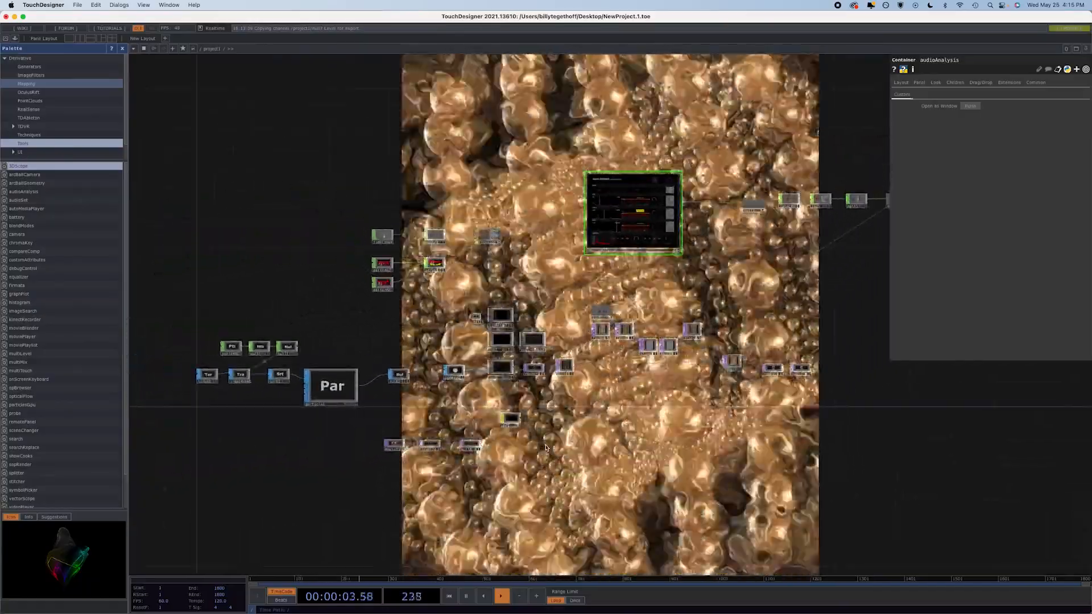
{"action": "left_click_drag", "start_coordinate": [684, 474], "coordinate": [624, 474]}
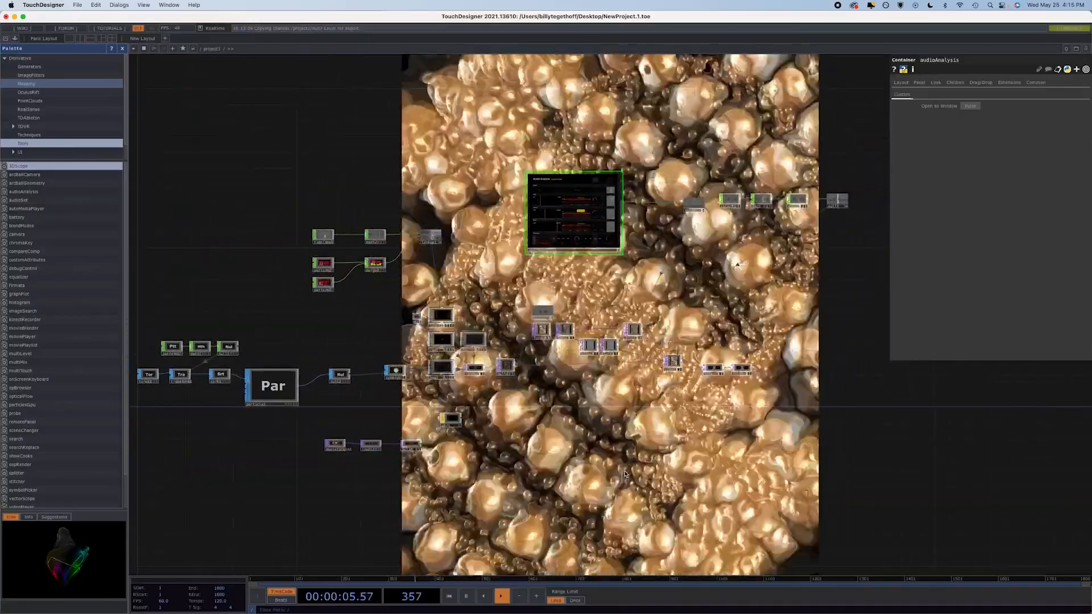
{"action": "scroll", "coordinate": [625, 474], "scroll_direction": "down", "scroll_amount": 1}
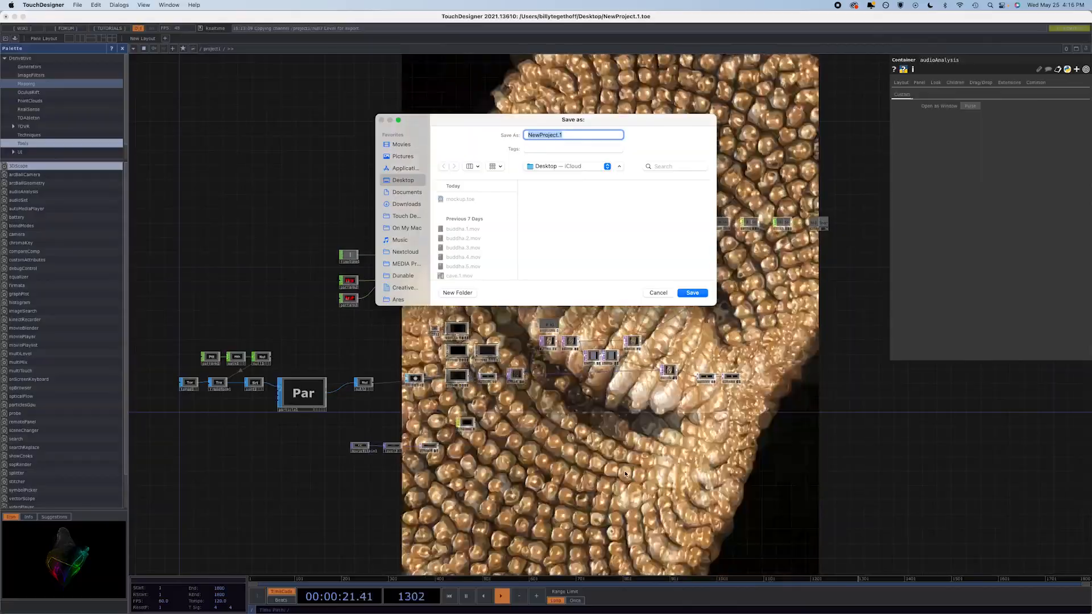
{"action": "left_click", "coordinate": [625, 474]}
{"action": "mouse_move", "coordinate": [546, 612]}
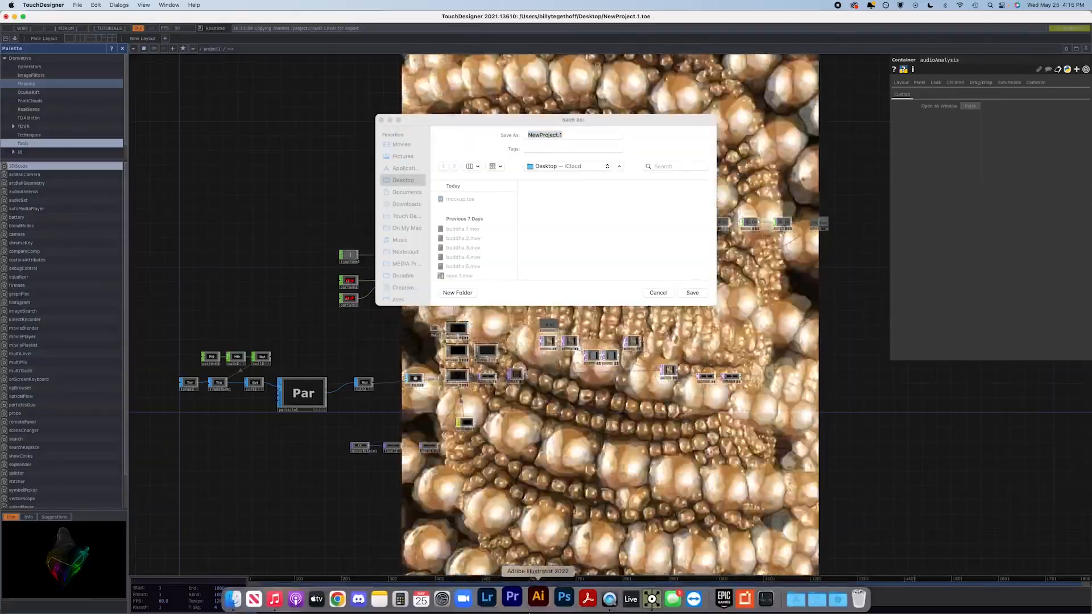
{"action": "key", "text": "super+shift+5"}
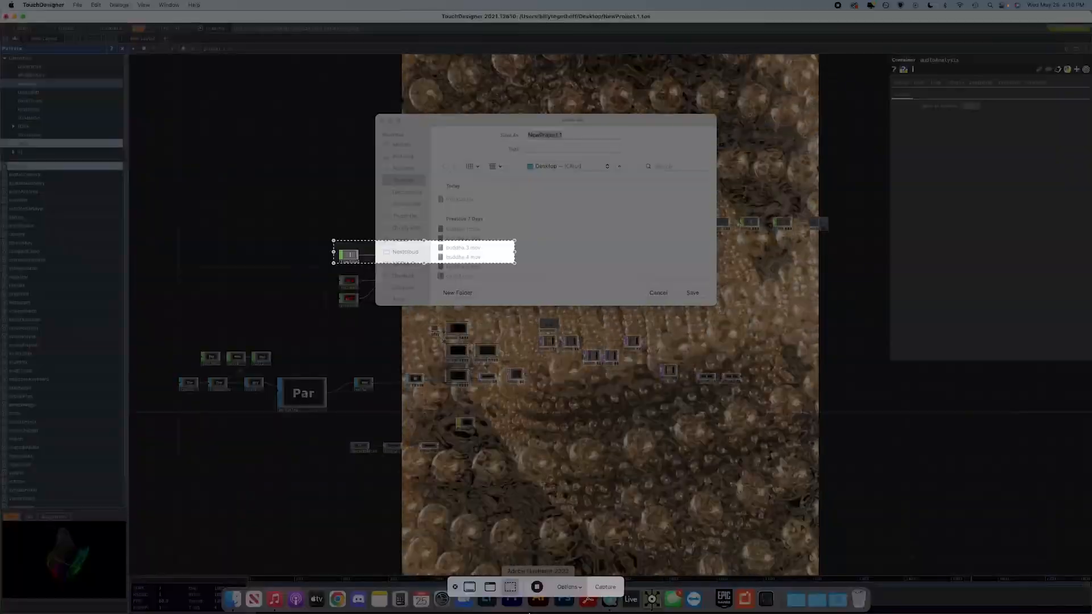